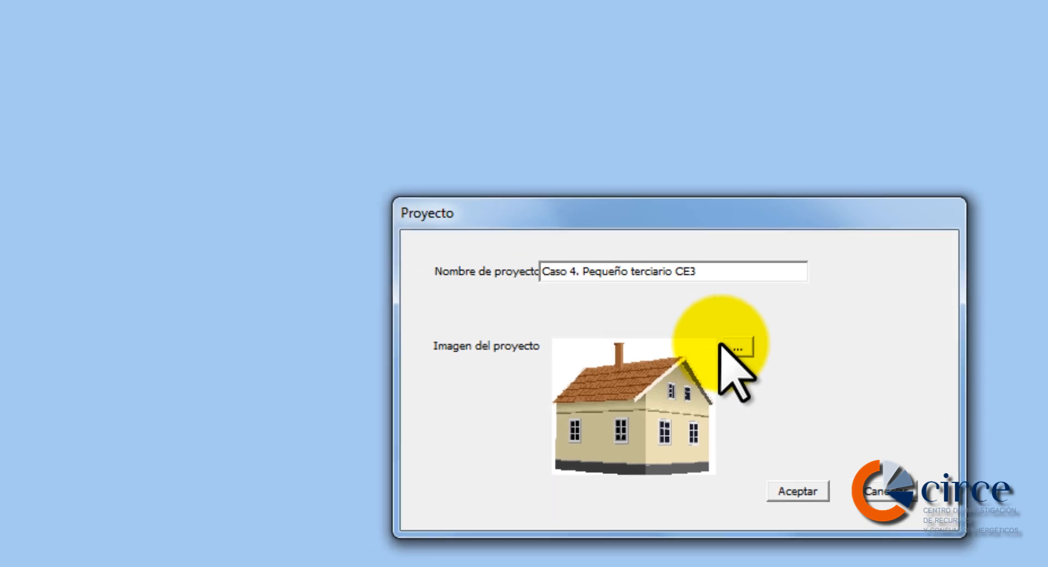
# - Assign the PMT building image to the project Caso 4. Pequeño terciario CE3 and create the project
pyautogui.click(702, 323)
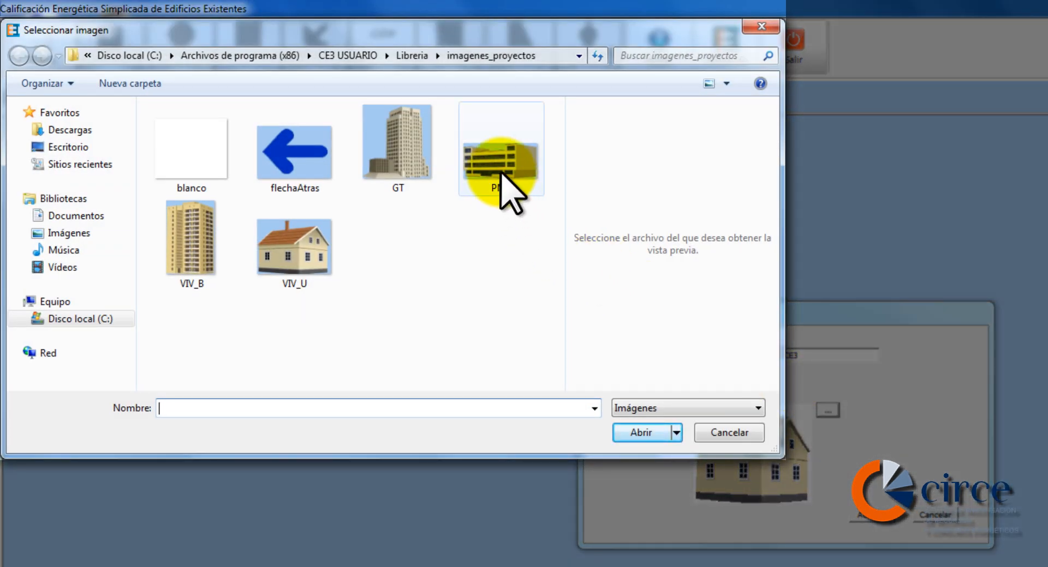
pyautogui.click(501, 173)
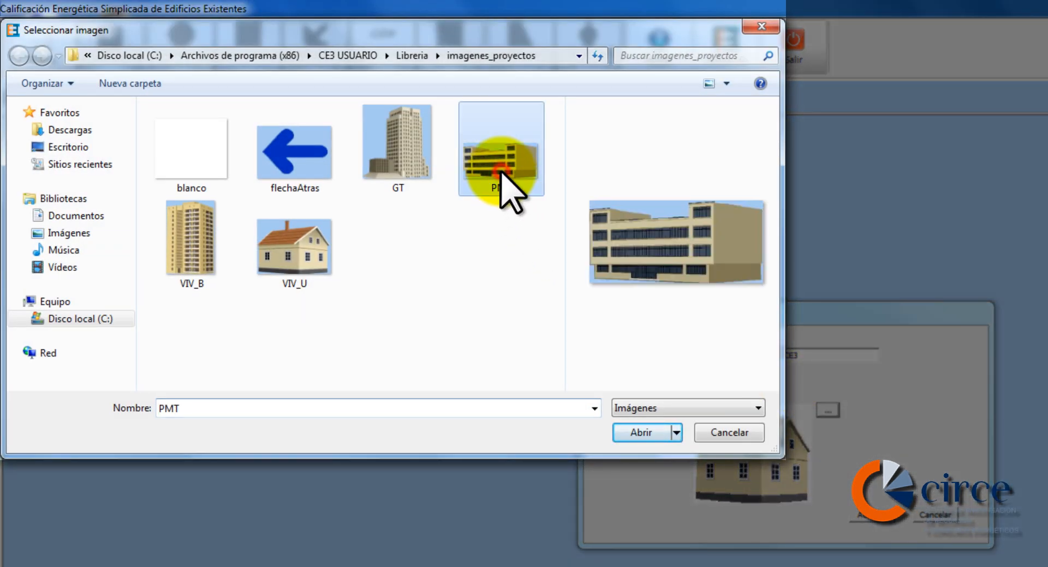
pyautogui.click(645, 434)
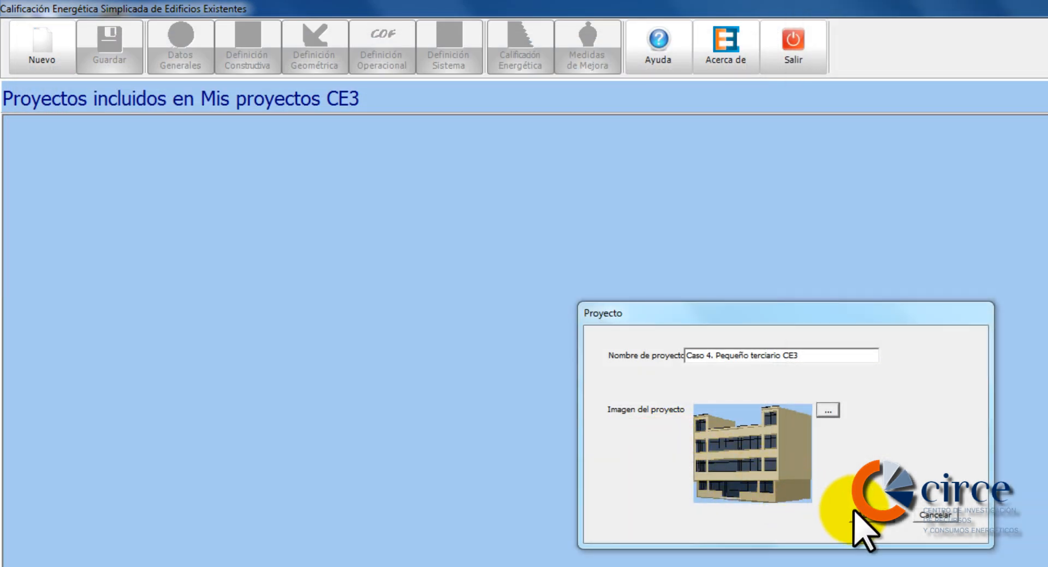
pyautogui.click(855, 513)
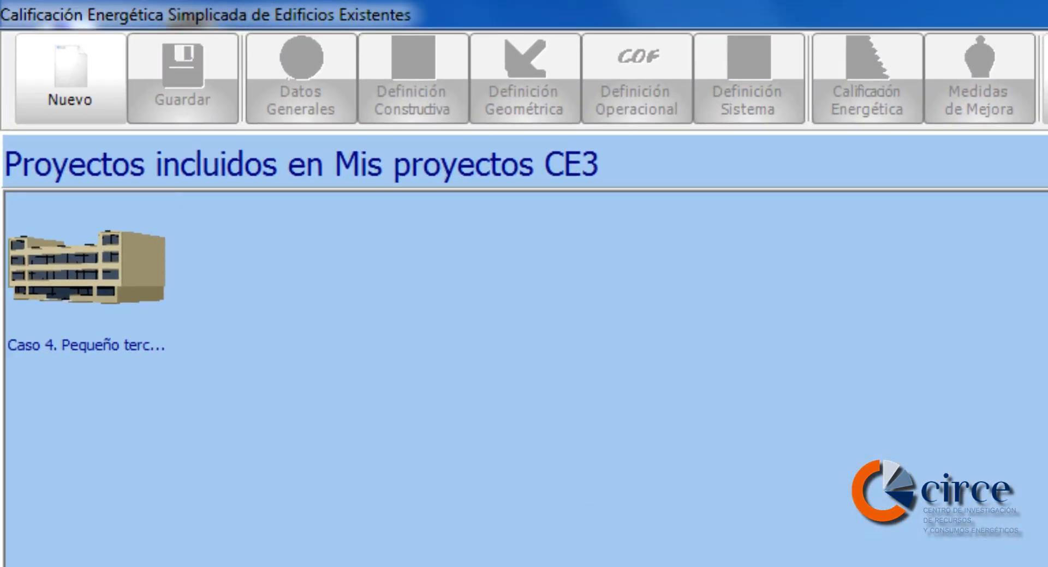
# - Create the case Caso inicial CE3 inside the Caso 4 project and open it
pyautogui.click(89, 288)
pyautogui.doubleClick(88, 289)
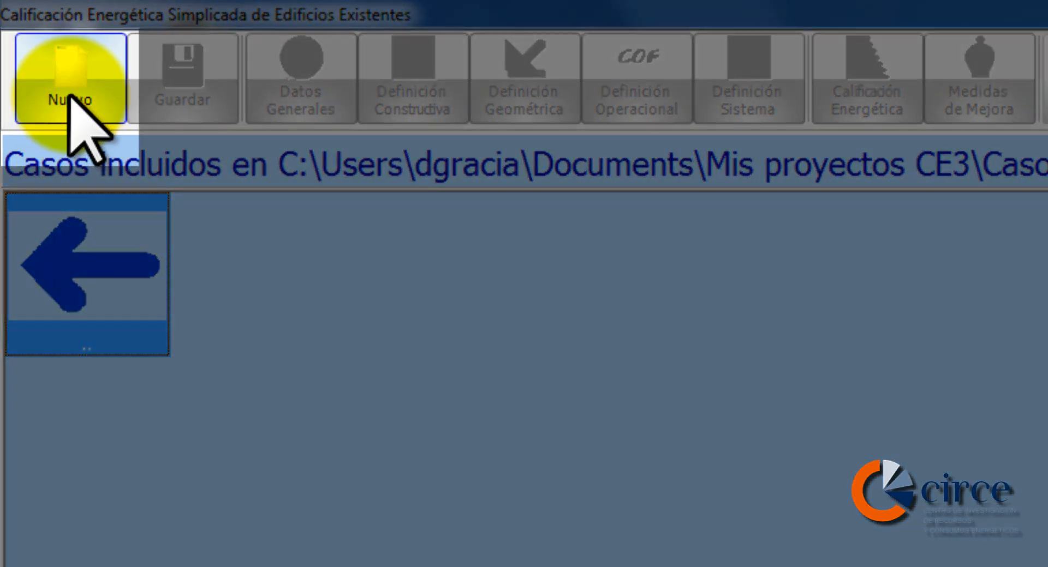
pyautogui.click(66, 90)
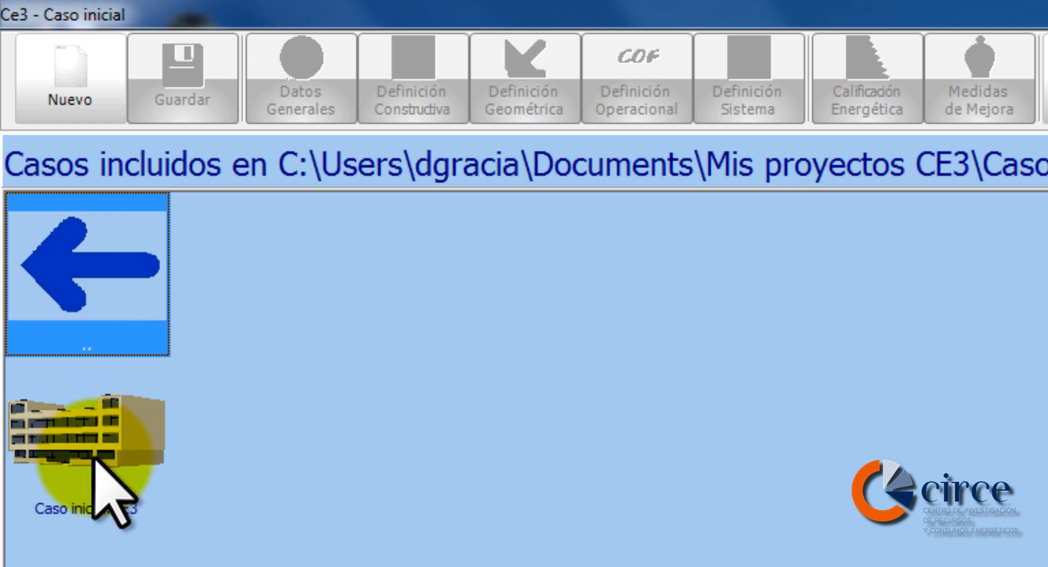
pyautogui.click(95, 481)
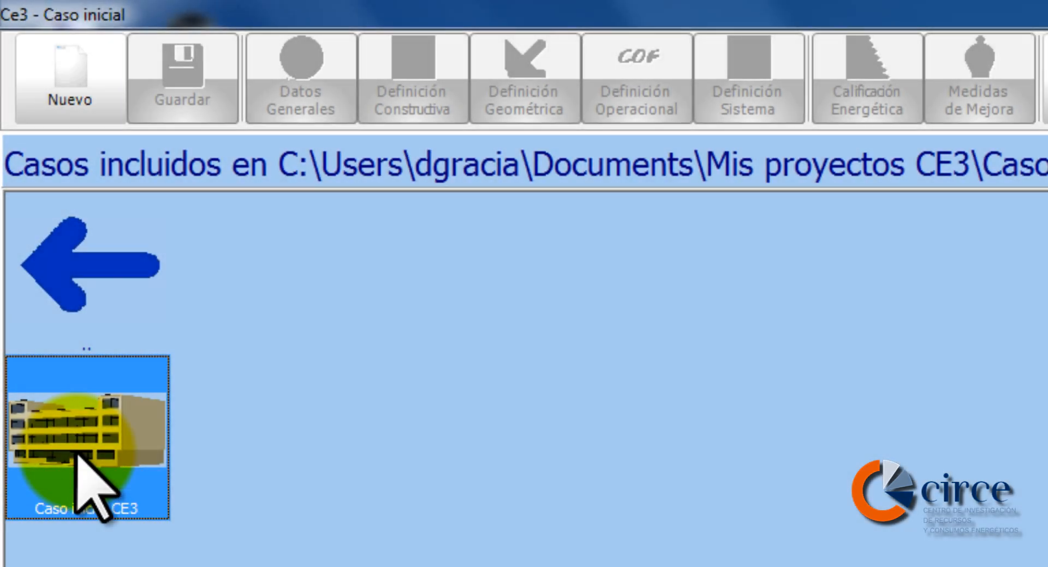
pyautogui.doubleClick(76, 456)
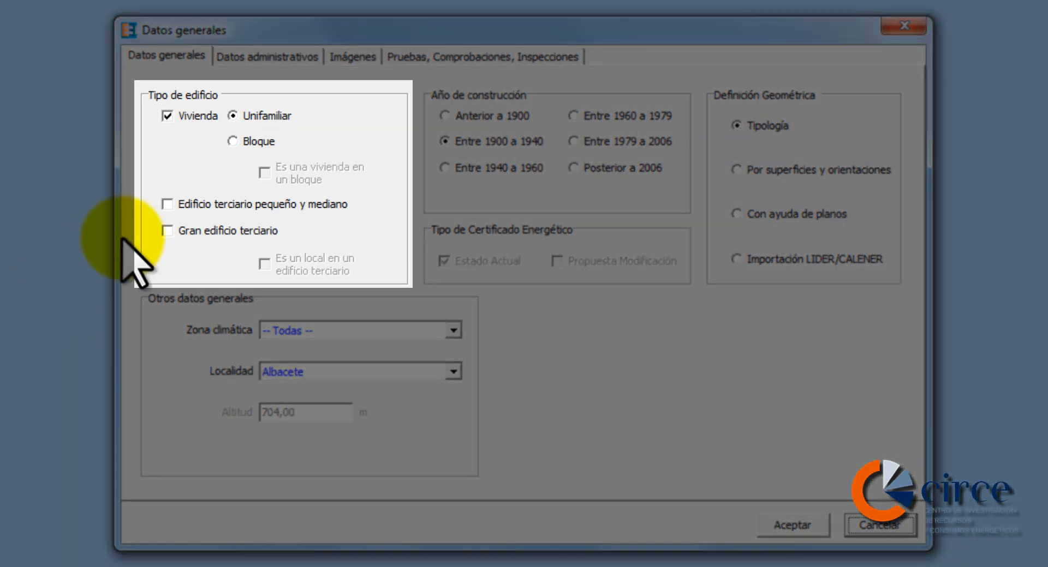
# - Set the building type to Edificio terciario pequeño y mediano and the locality to Zaragoza
pyautogui.click(167, 204)
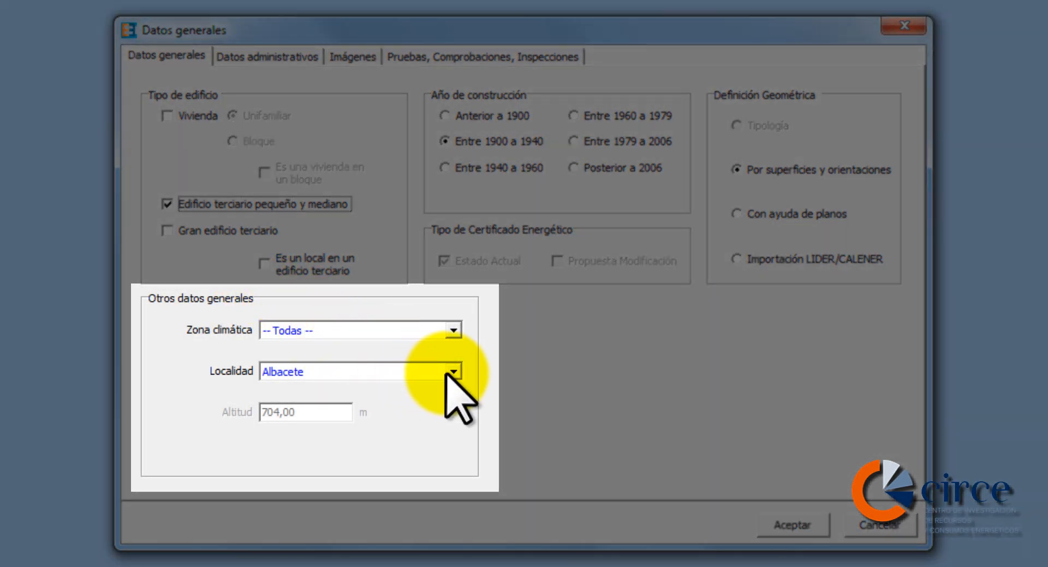
pyautogui.click(452, 373)
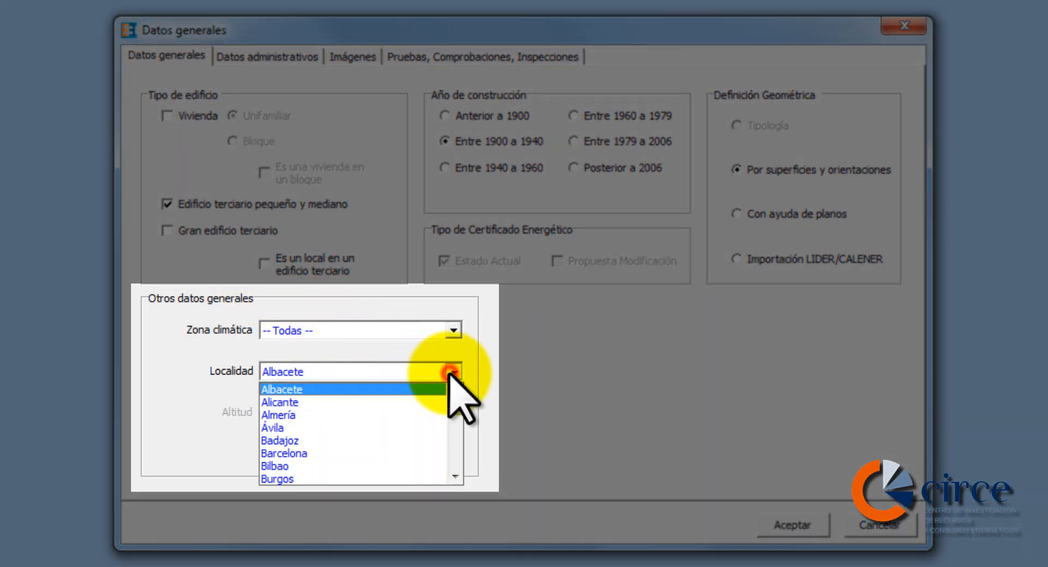
pyautogui.moveTo(454, 412); pyautogui.dragTo(449, 472)
pyautogui.click(320, 479)
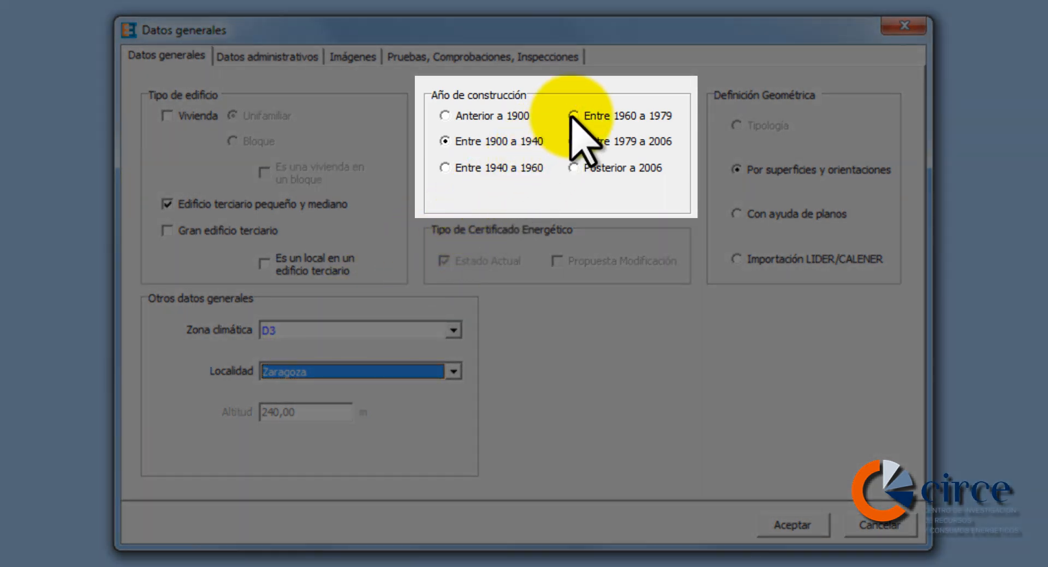
# - Set the construction period to Entre 1960 a 1979 and the geometric definition to Con ayuda de planos
pyautogui.click(570, 116)
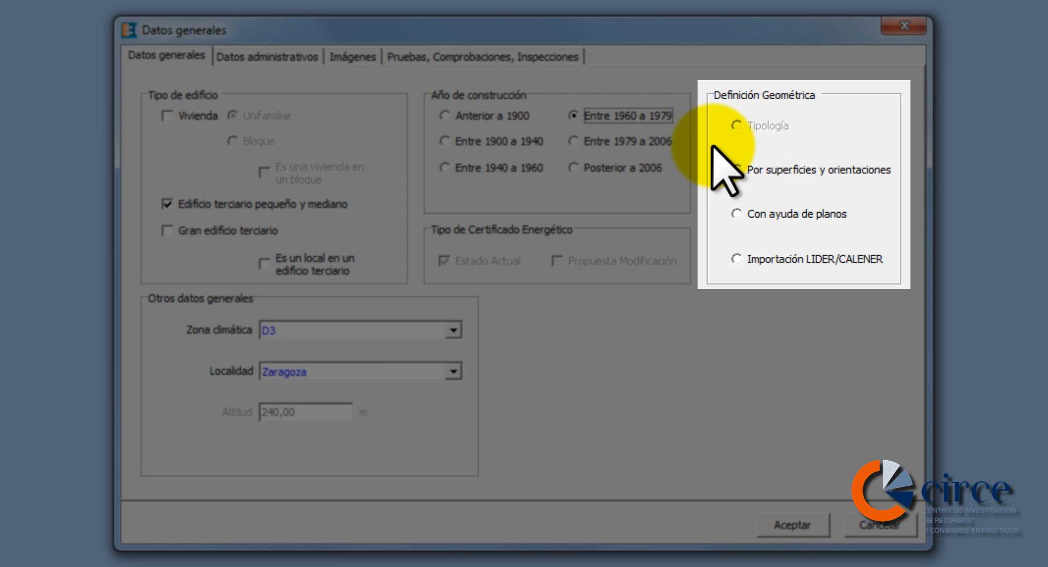
pyautogui.click(734, 170)
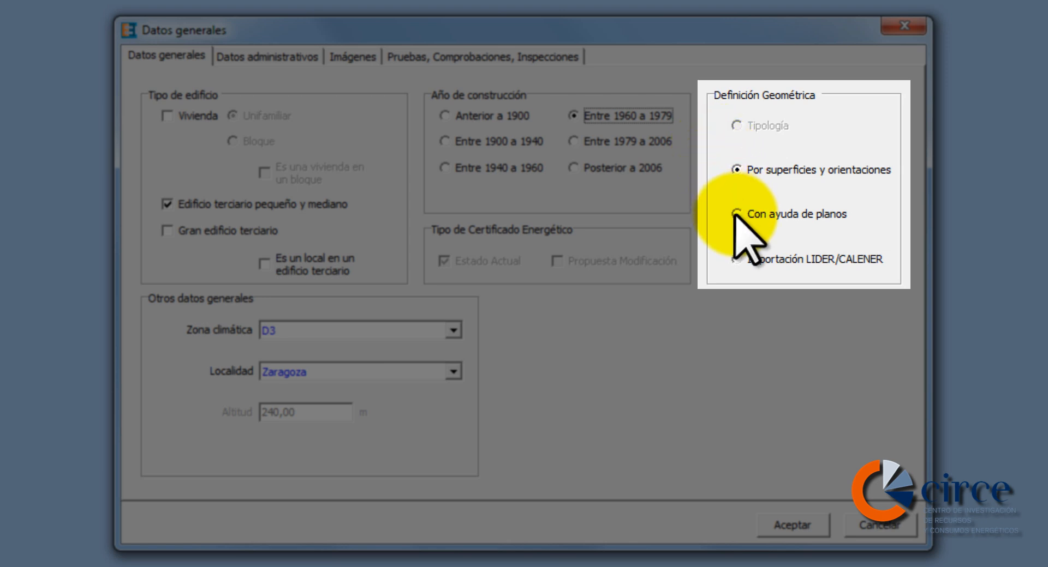
pyautogui.click(735, 215)
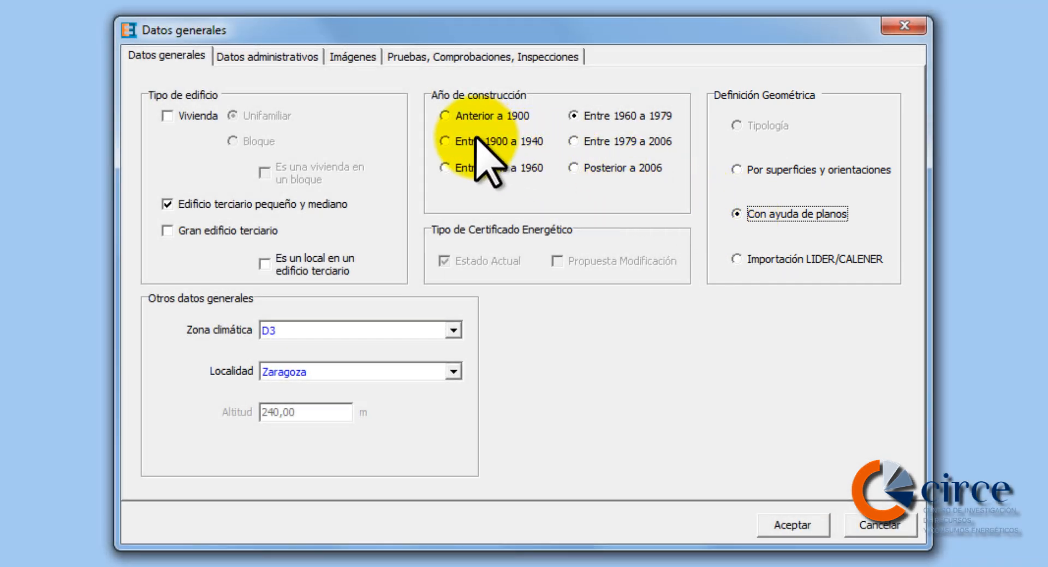
# - In the administrative data, enter the project name Caso 4. Pequeño terciario CE3 and the building use Docencia
pyautogui.click(267, 56)
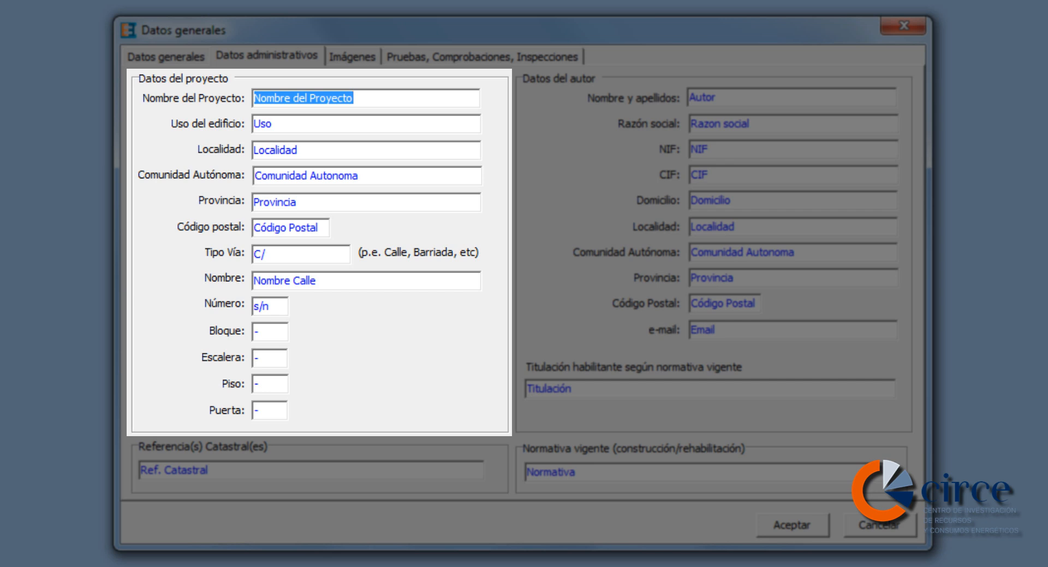
pyautogui.write('Caso 4')
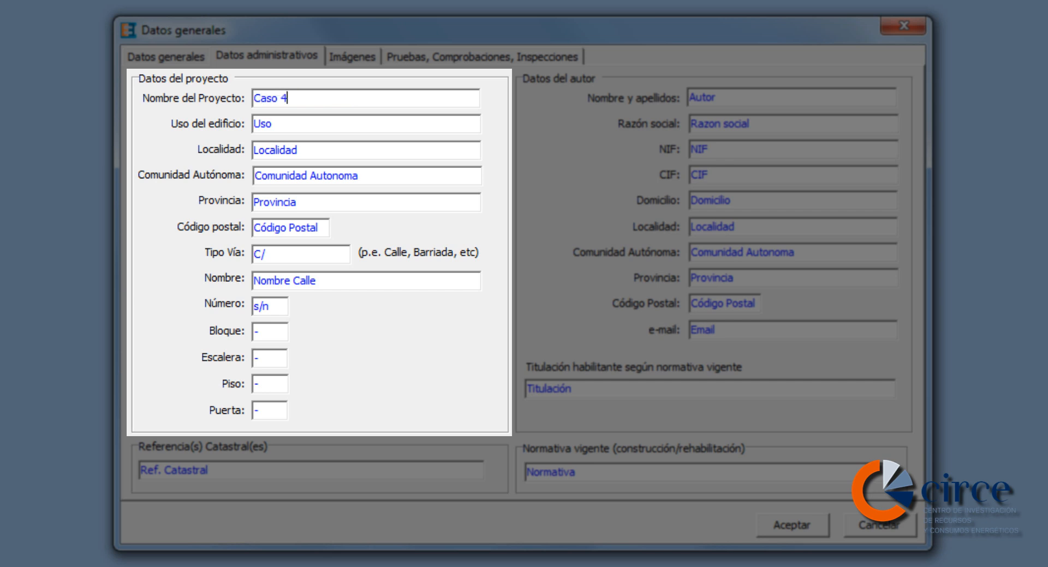
pyautogui.write('. Pequeño terciario CE3')
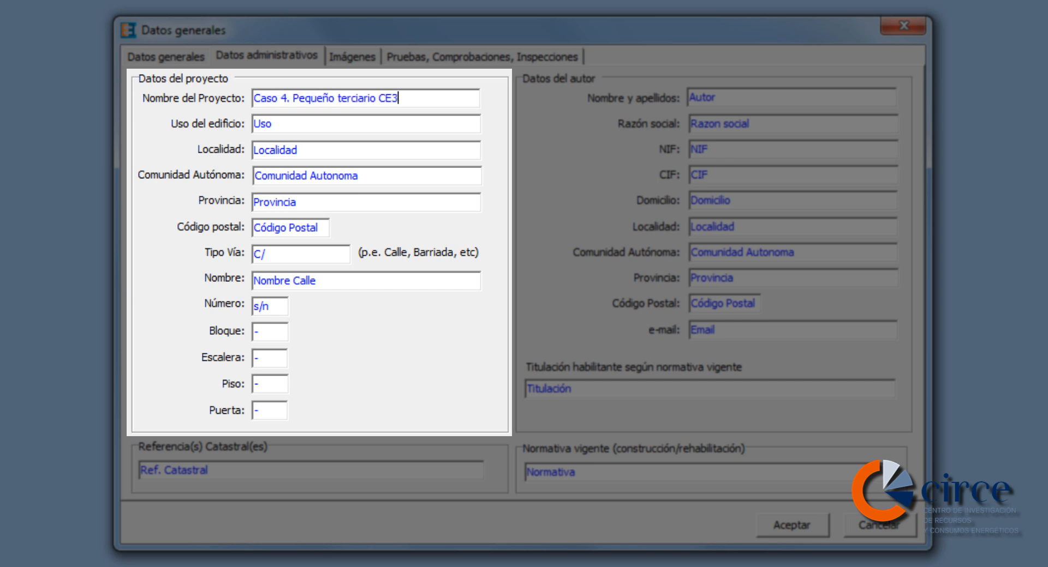
pyautogui.press('Tab')
pyautogui.write('Docencia')
# - Fill in the project's locality as Zaragoza, autonomous community as Aragón and province as Zaragoza
pyautogui.press('Tab')
pyautogui.write('Zaragoza')
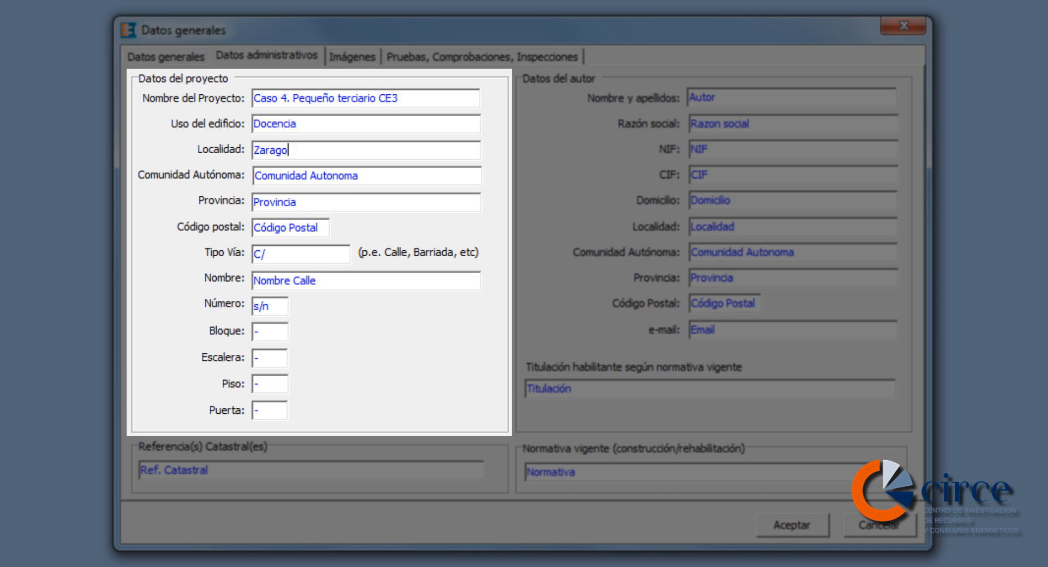
pyautogui.press('Tab')
pyautogui.write('Aragón')
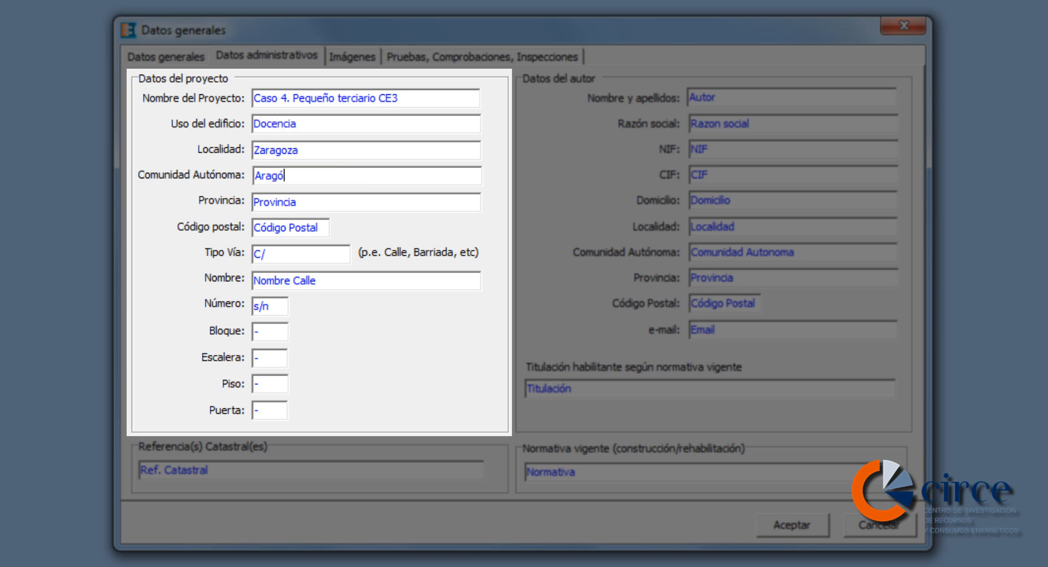
pyautogui.press('Tab')
pyautogui.write('Zaragoza')
pyautogui.press('Tab')
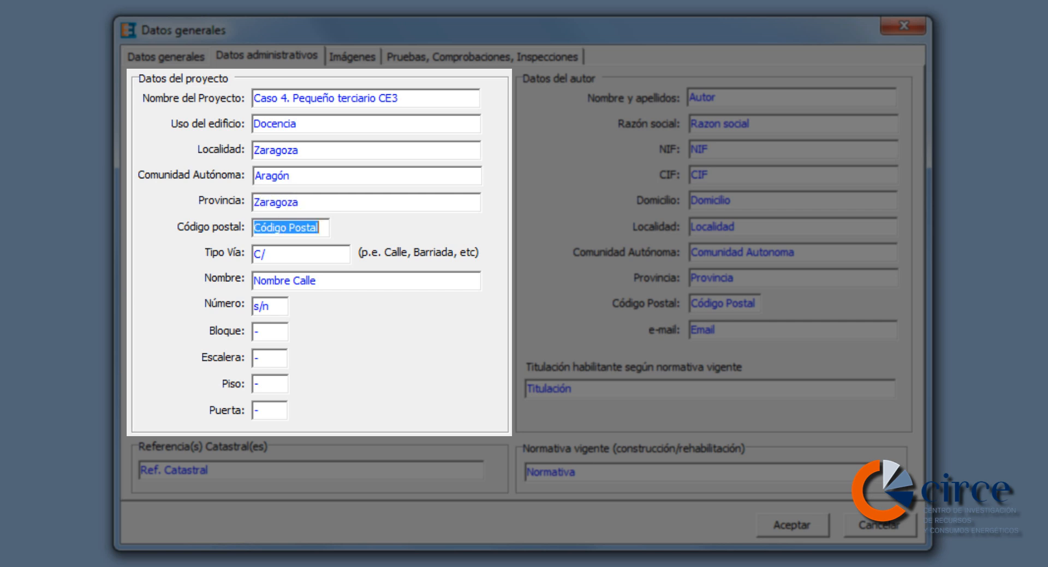
# - Enter the building's postal code, street name and street number, leaving the street type, block, staircase, floor and door at their defaults
pyautogui.write('50009')
pyautogui.press('Tab')
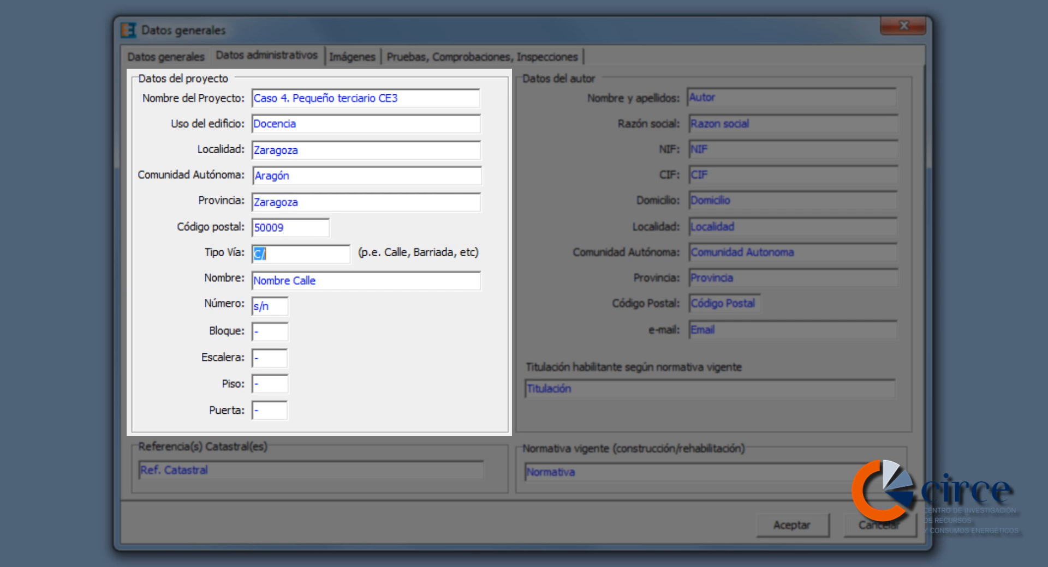
pyautogui.press('Tab')
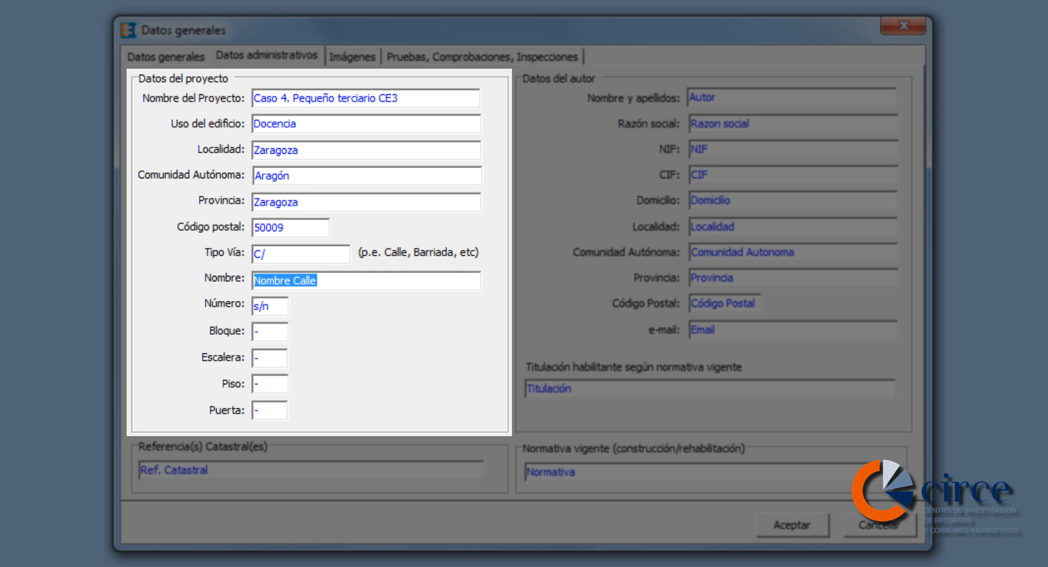
pyautogui.write('Pedro III E')
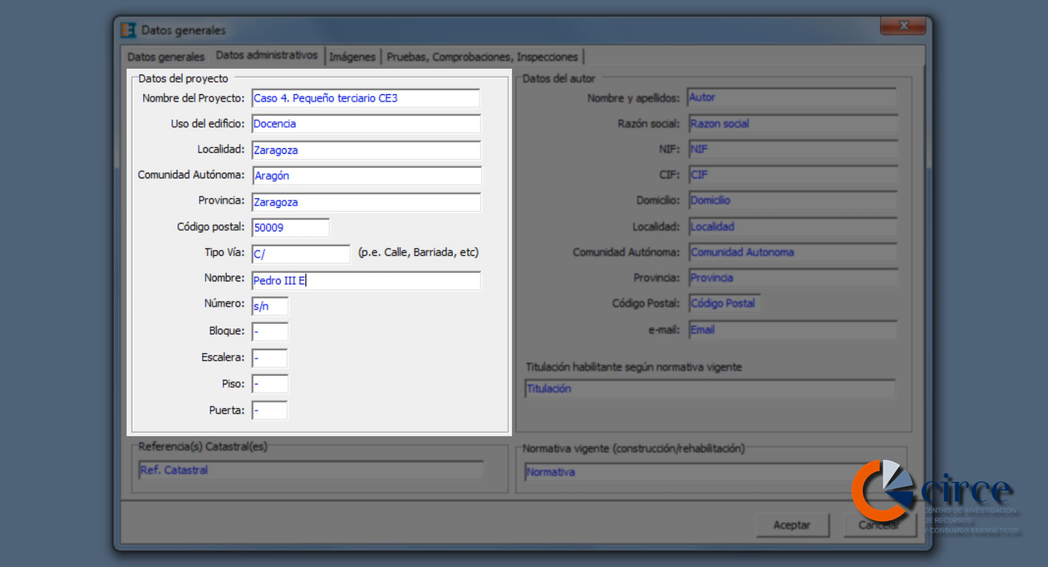
pyautogui.write('l Grande')
pyautogui.press('Tab')
pyautogui.write('4')
pyautogui.hotkey('shift', 'Left')
pyautogui.press('Tab')
pyautogui.press('Tab')
pyautogui.press('Tab')
pyautogui.press('Tab')
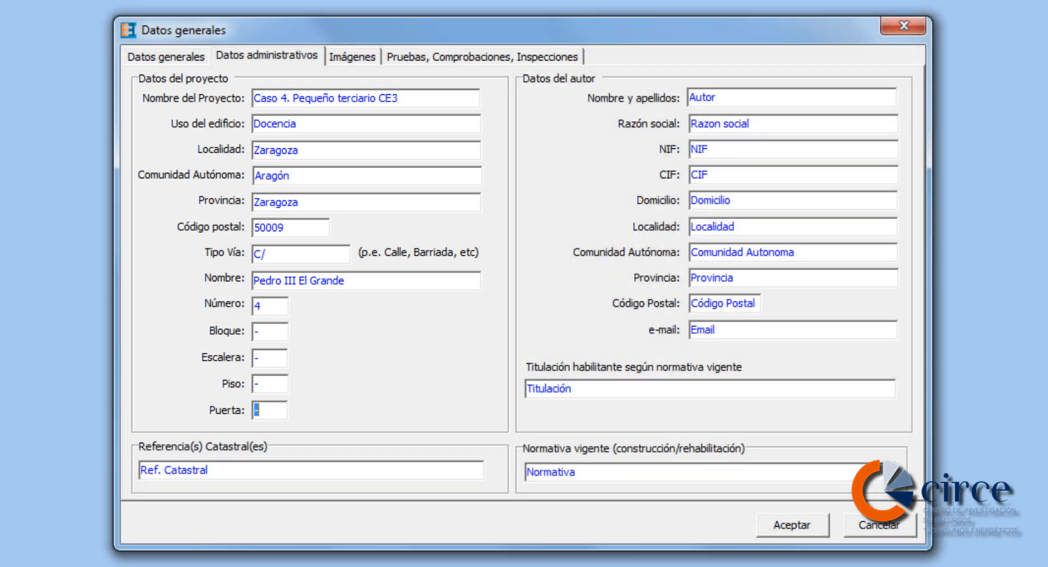
# - Enter CIRCE as the author's name and Fundación as the Razón social, skipping the remaining author fields
pyautogui.press('Tab')
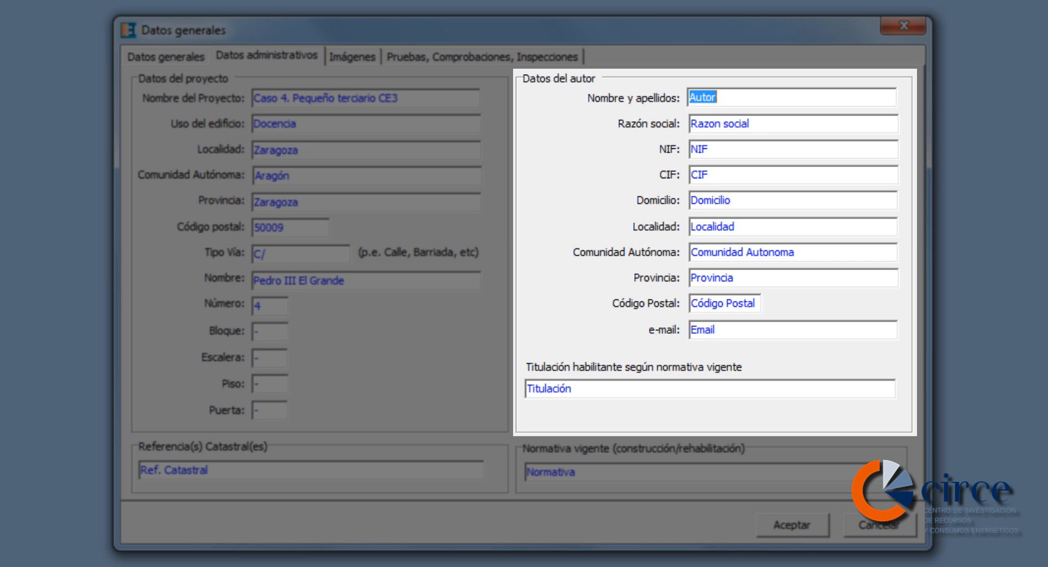
pyautogui.write('CIRCE')
pyautogui.press('Tab')
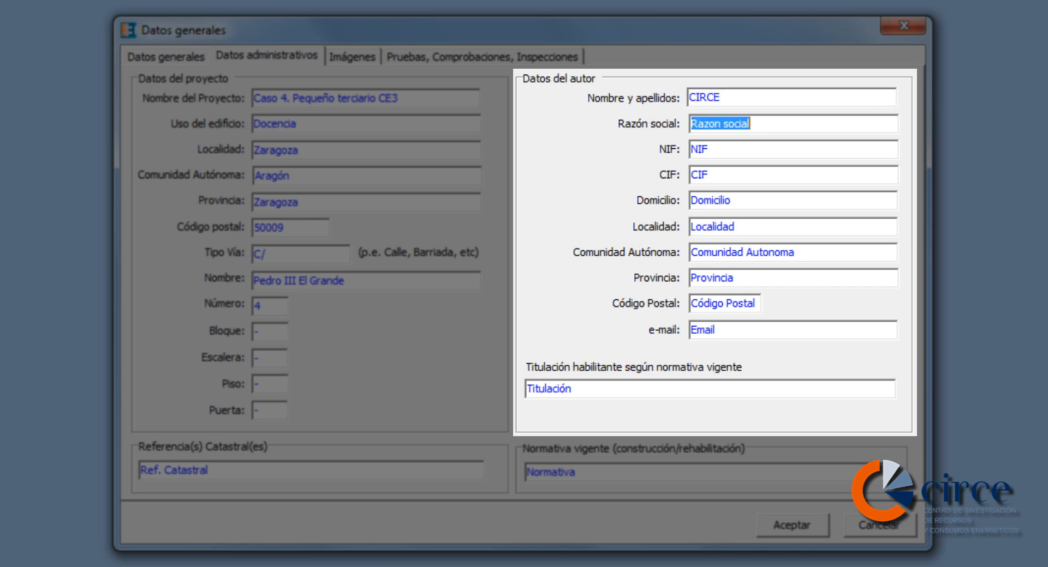
pyautogui.write('Fundaci')
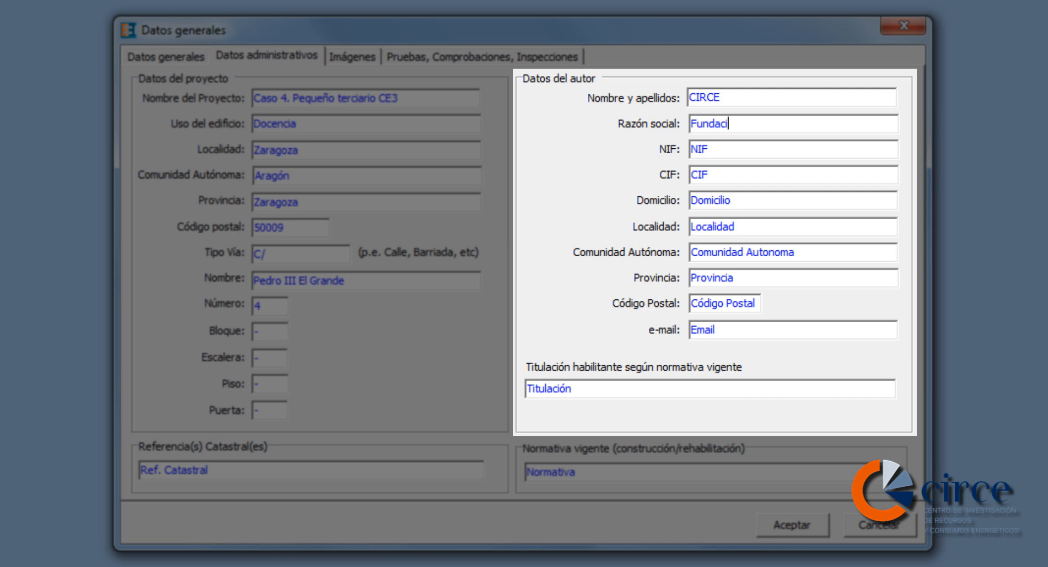
pyautogui.write('ón')
pyautogui.press('Tab')
pyautogui.press('Tab')
pyautogui.press('Tab')
pyautogui.press('Tab')
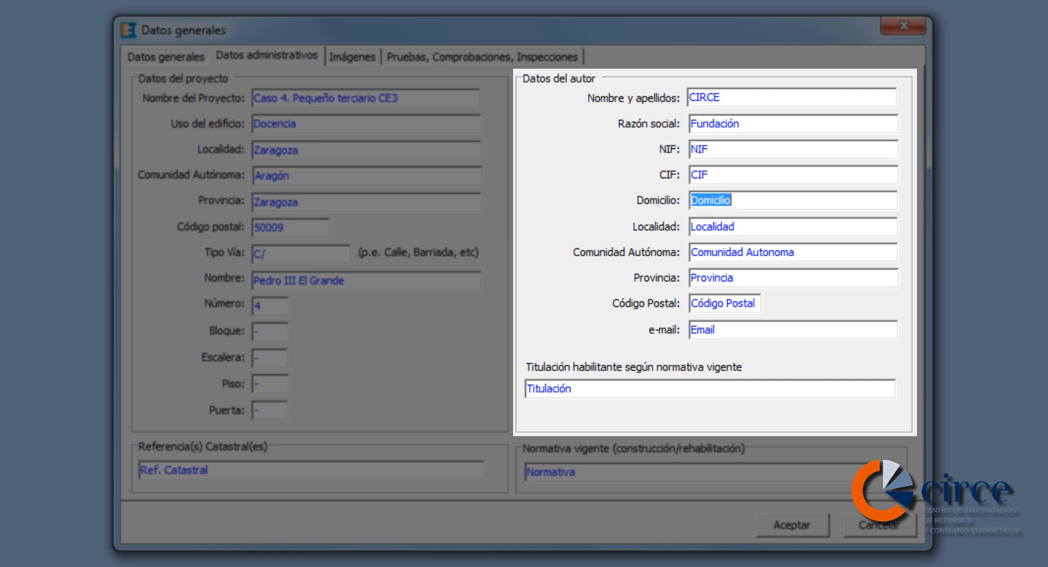
pyautogui.press('Tab')
pyautogui.press('Tab')
pyautogui.press('Tab')
pyautogui.press('Tab')
pyautogui.press('Tab')
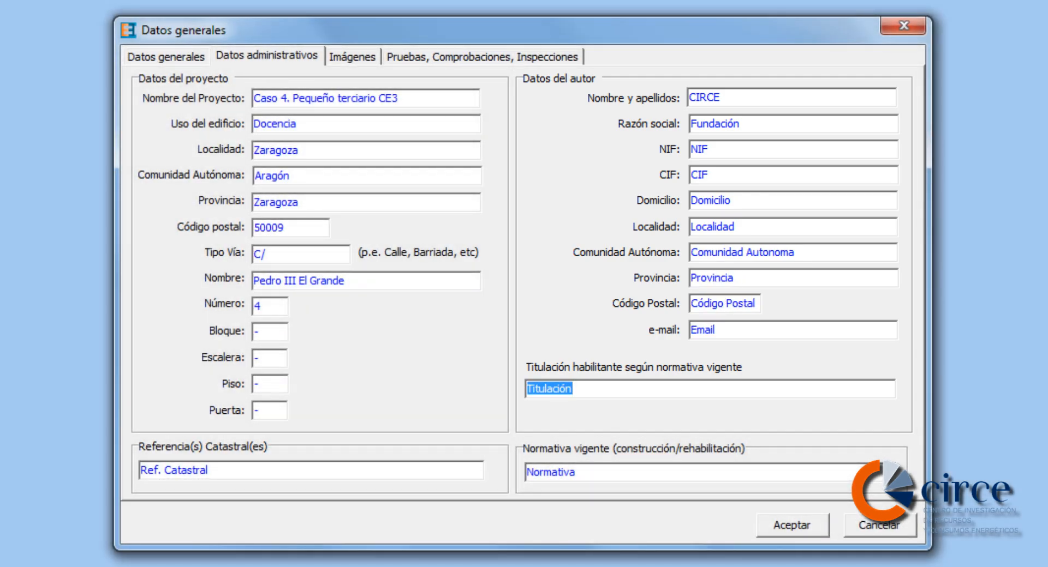
# - Fill both the cadastral reference and the current regulations fields with a dash
pyautogui.press('Tab')
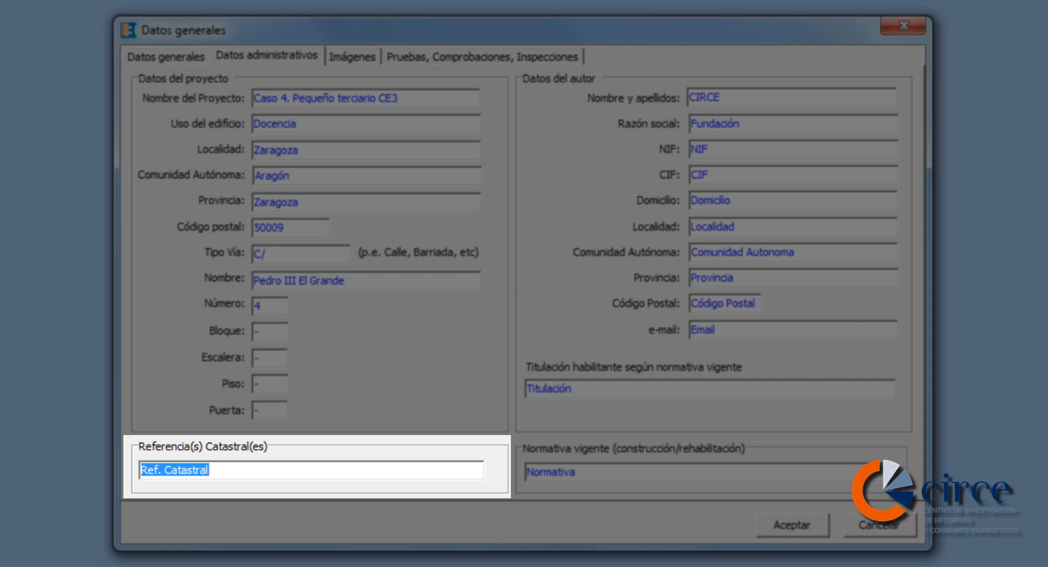
pyautogui.write('-')
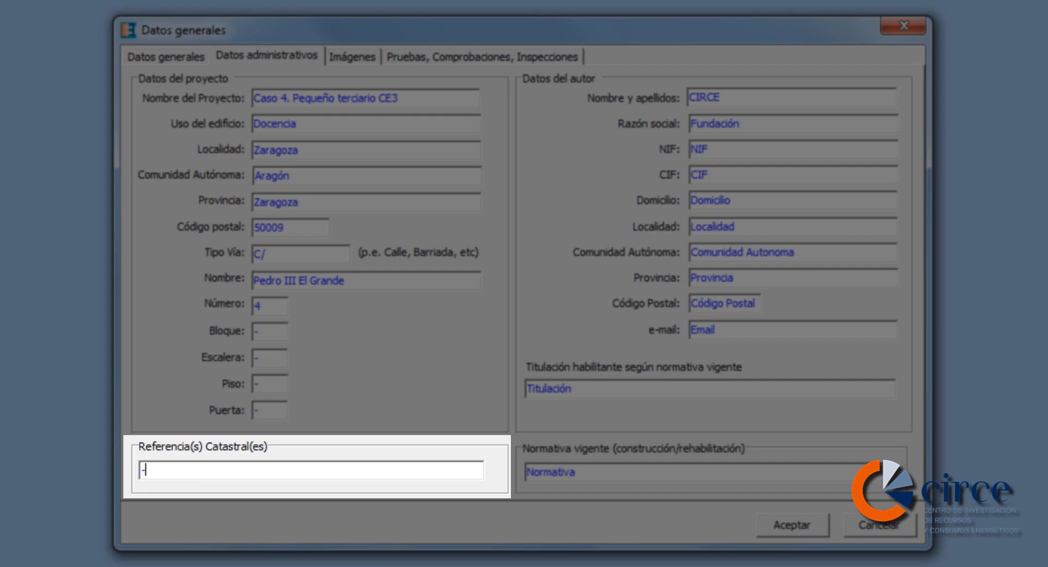
pyautogui.press('Tab')
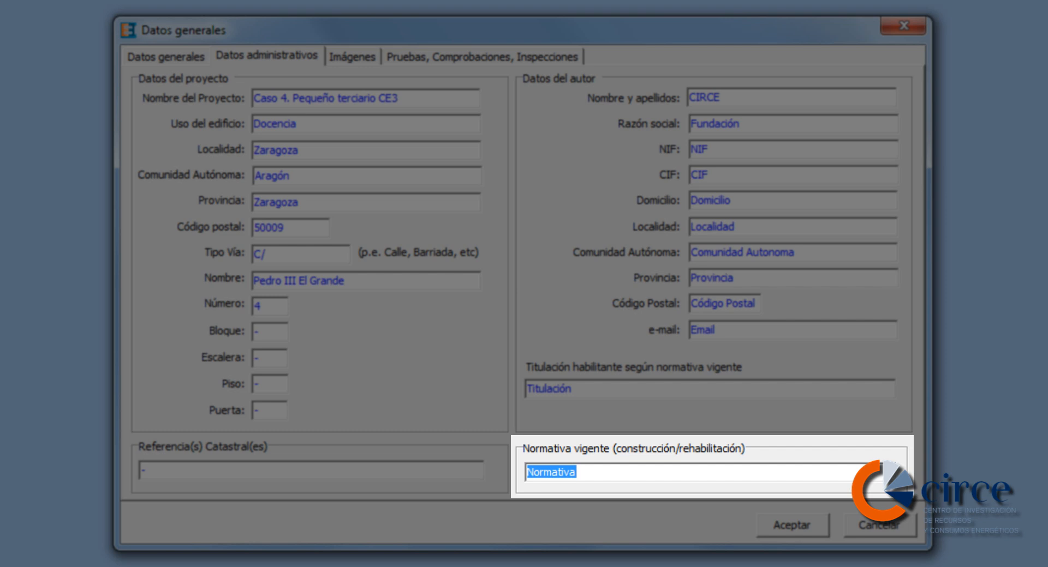
pyautogui.write('-')
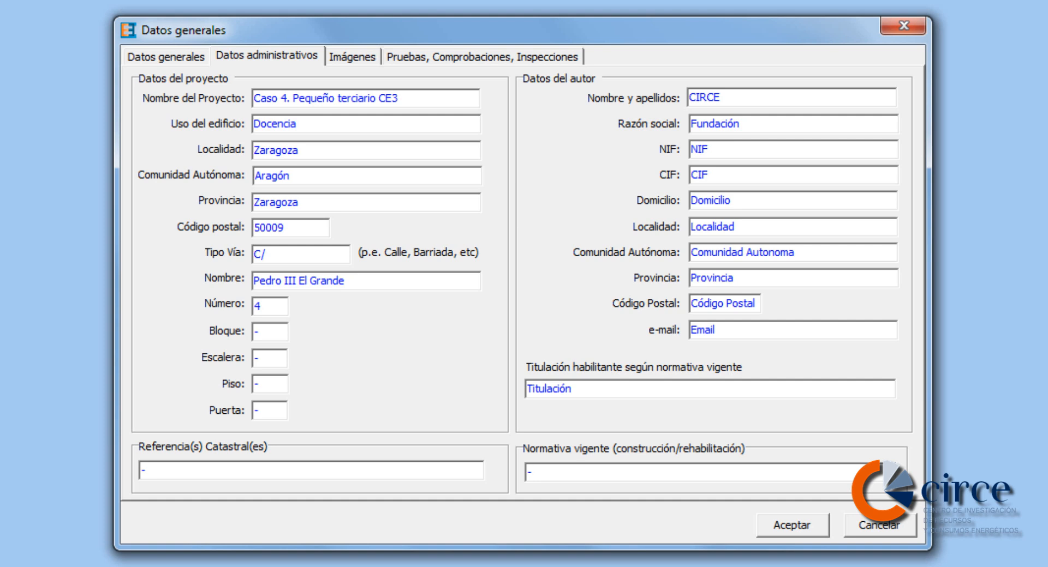
# - Set the building image to the CEIP_Doctor Azua picture from the Libreria folder
pyautogui.click(350, 56)
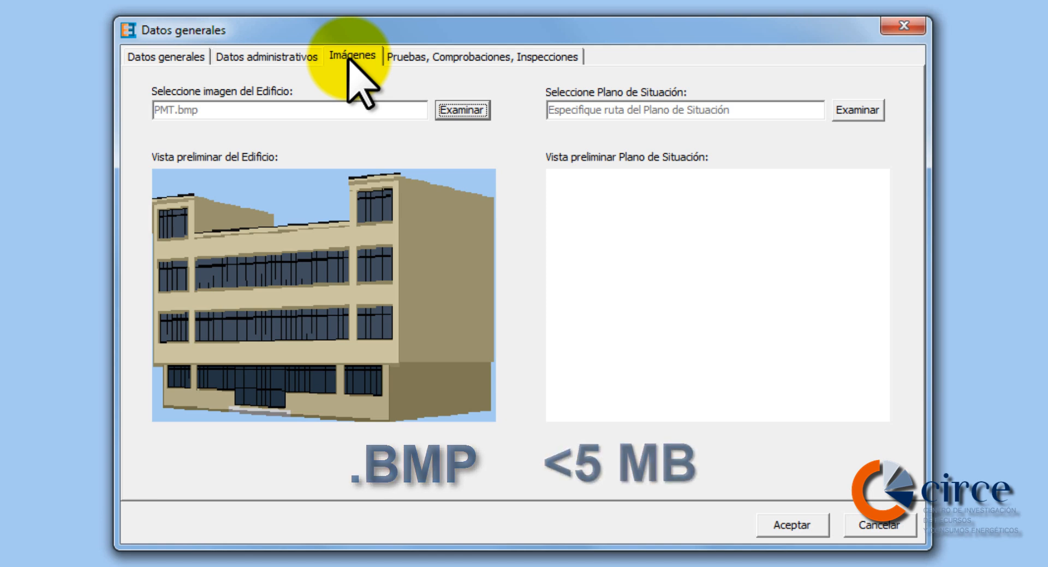
pyautogui.click(448, 109)
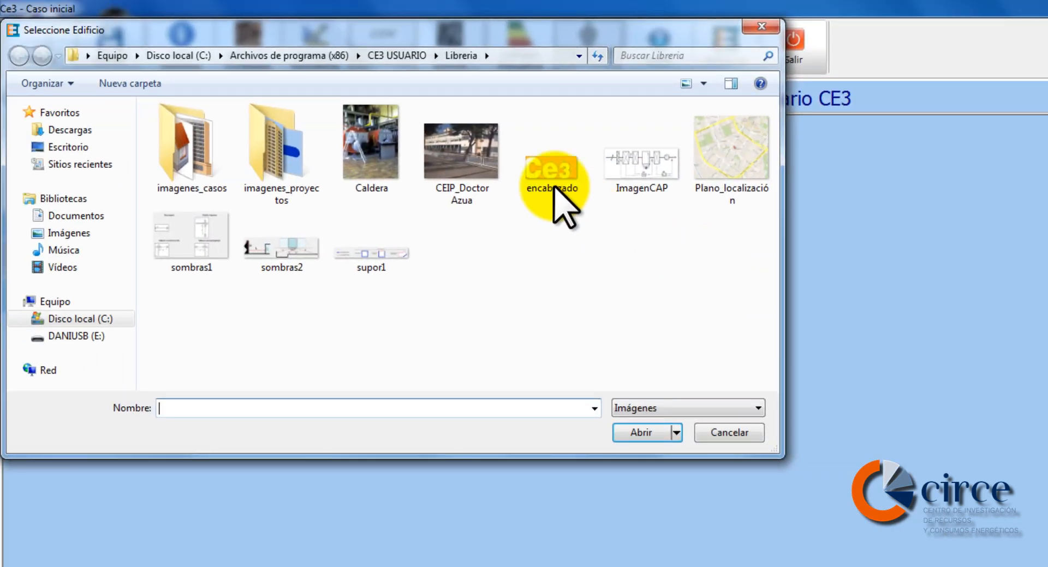
pyautogui.click(464, 163)
pyautogui.click(634, 433)
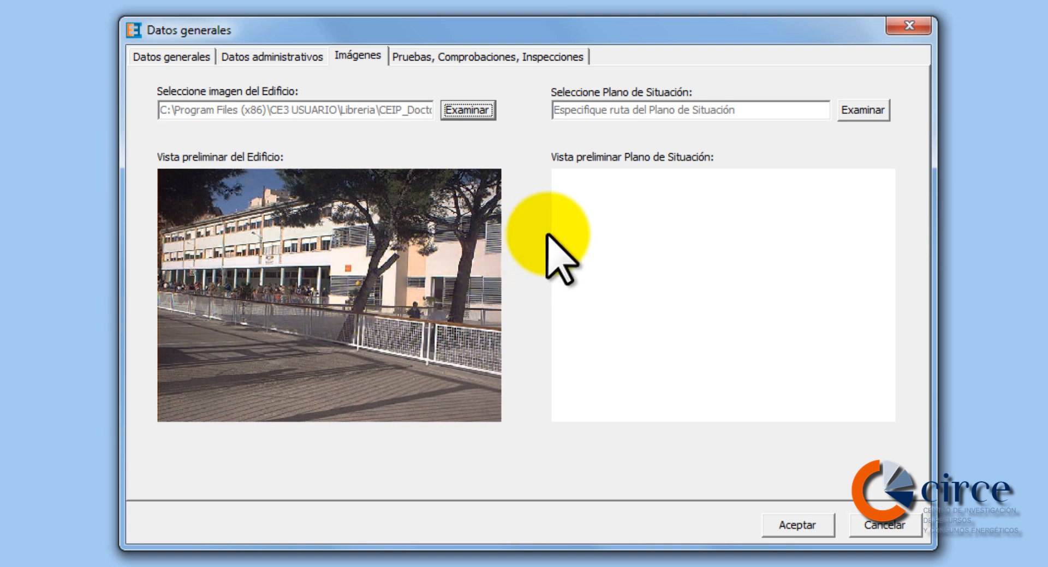
# - Set the location plan image to Plano_localización from the Libreria folder
pyautogui.click(859, 109)
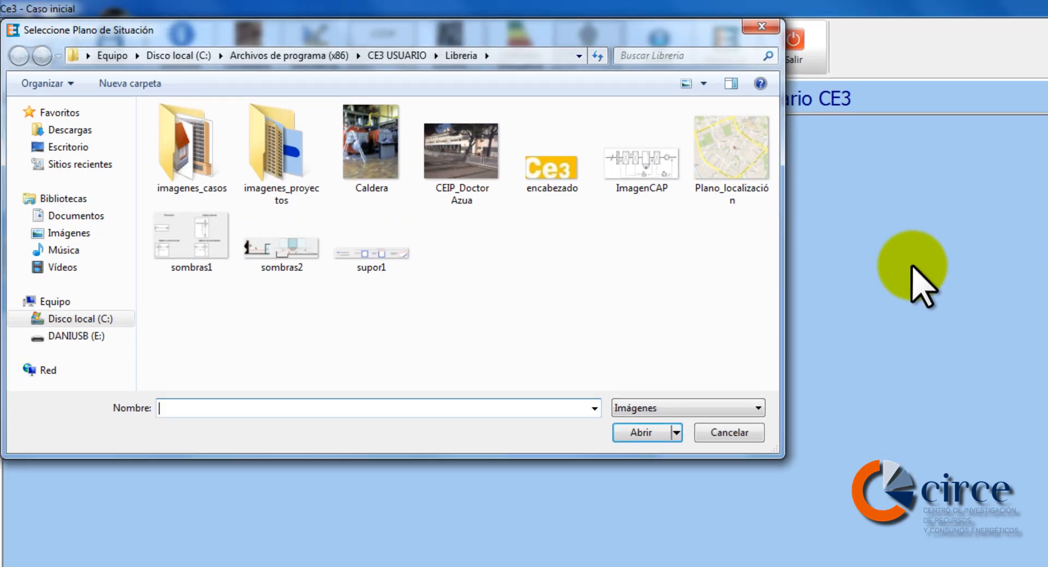
pyautogui.click(732, 180)
pyautogui.click(649, 433)
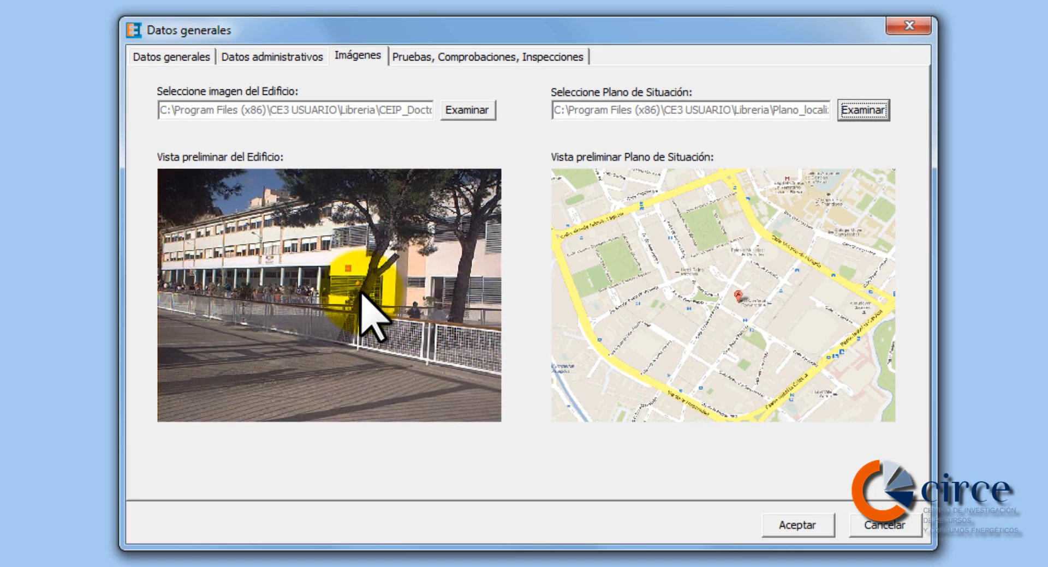
# - Replace the inspections placeholder with a Spanish note on in situ measurements of opaque and semitransparent enclosures, verifying material composition and opening dimensions
pyautogui.click(481, 57)
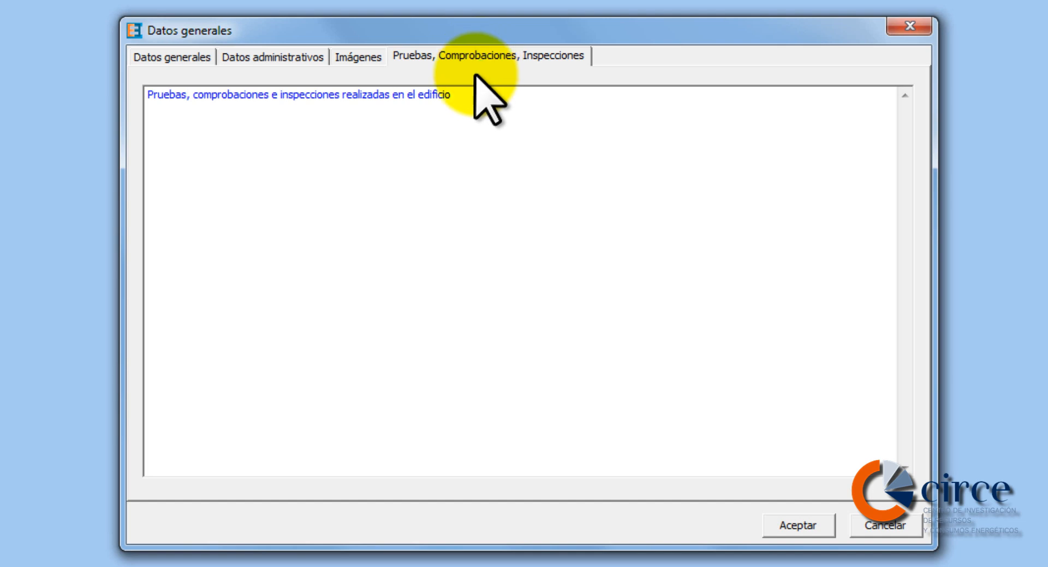
pyautogui.moveTo(475, 96); pyautogui.dragTo(148, 96)
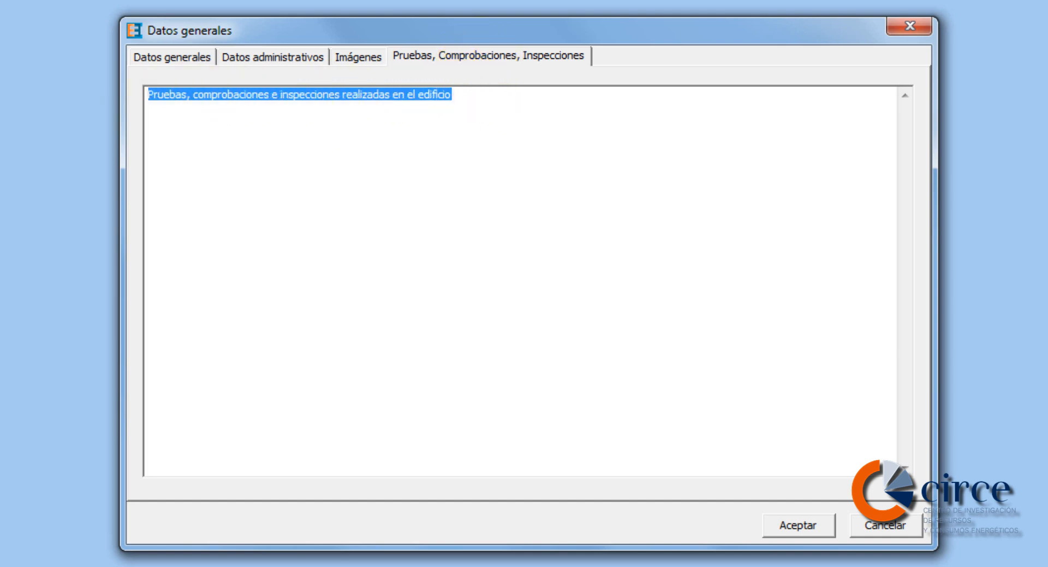
pyautogui.write('Se han realiza')
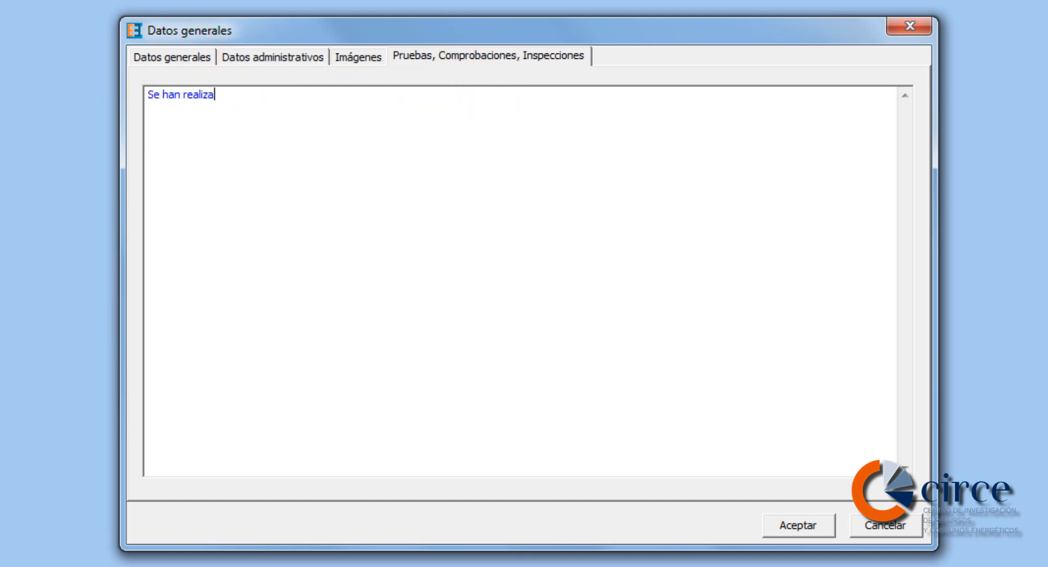
pyautogui.write('do mediciones in situ de los cerr')
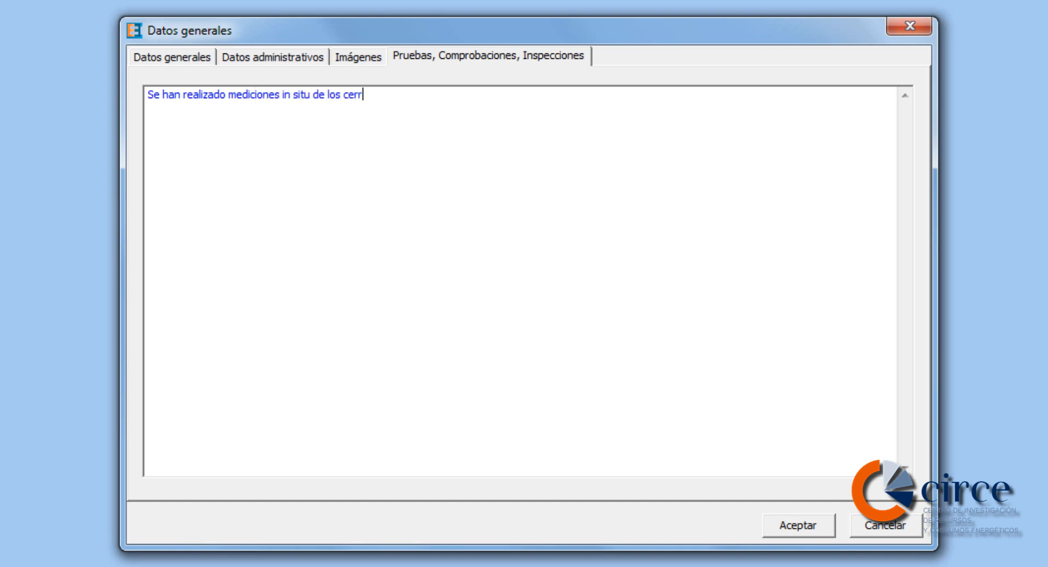
pyautogui.write('amientos opacos y semitranspare')
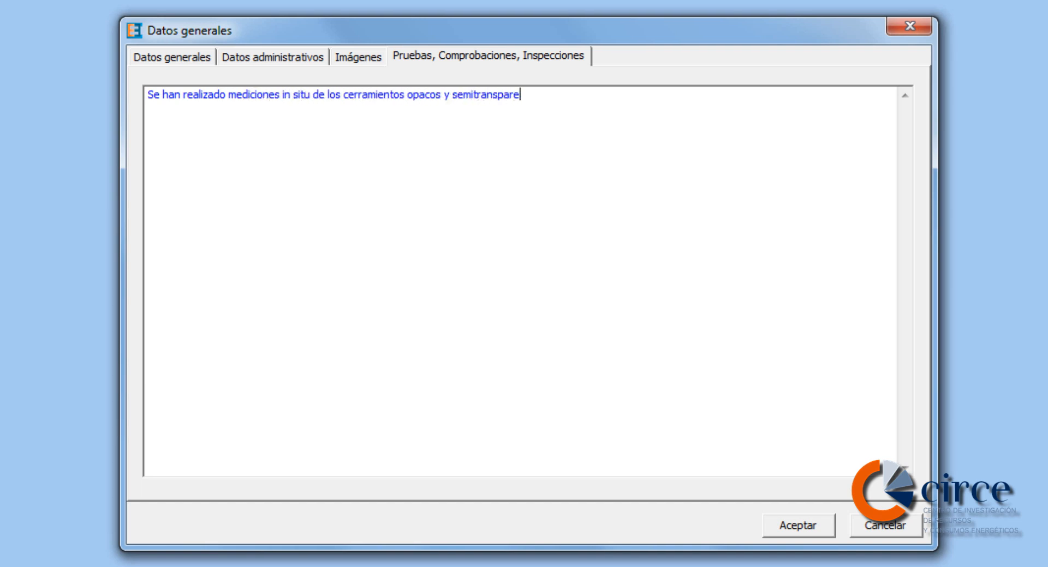
pyautogui.write('ntes del edificio objeto, veri')
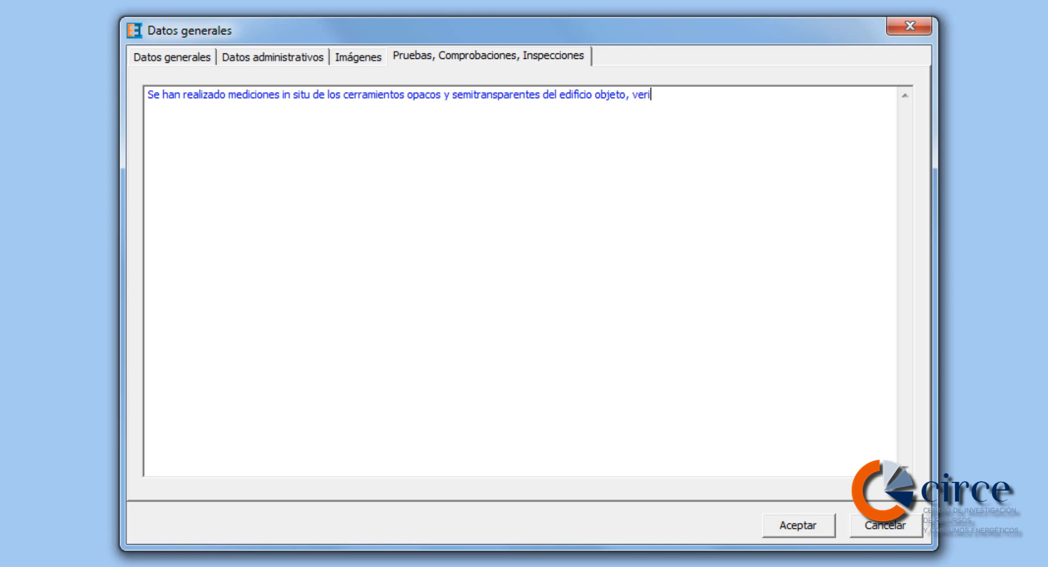
pyautogui.write('ficando la composicion de materiales y')
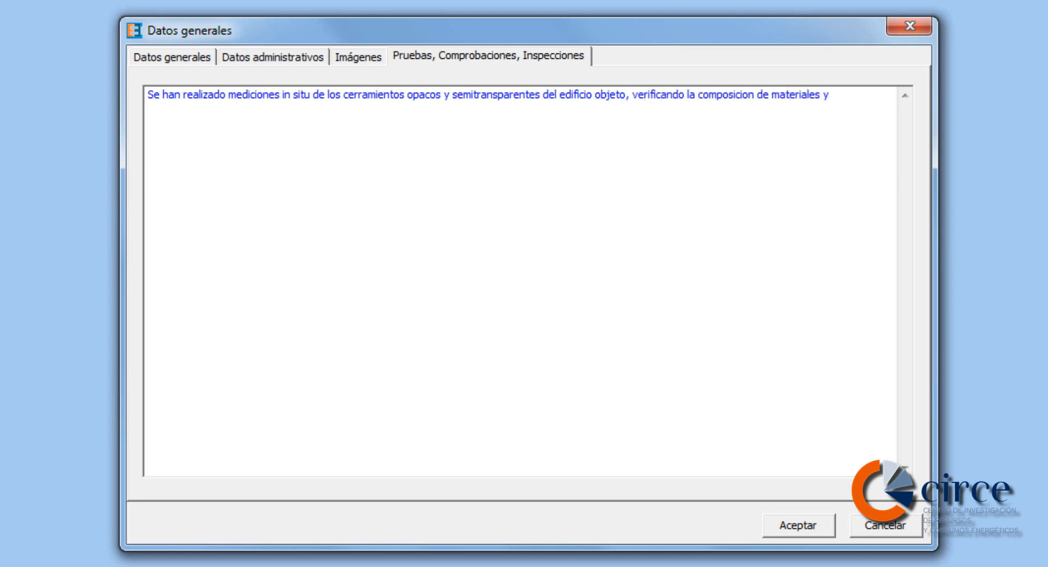
pyautogui.write(' las dimensiones en el caso de los hue')
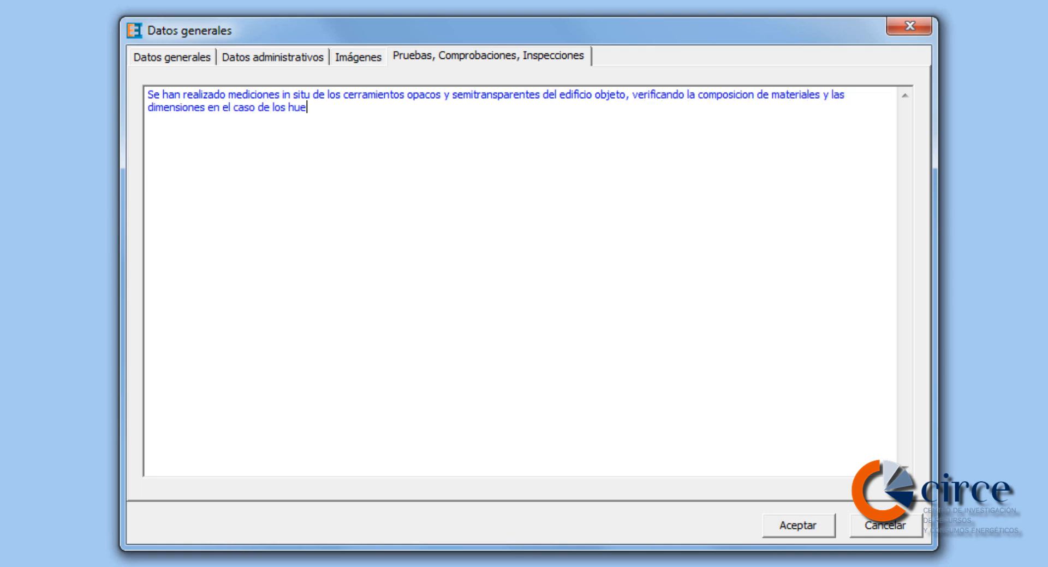
pyautogui.write('cos. Se han realizado medicio')
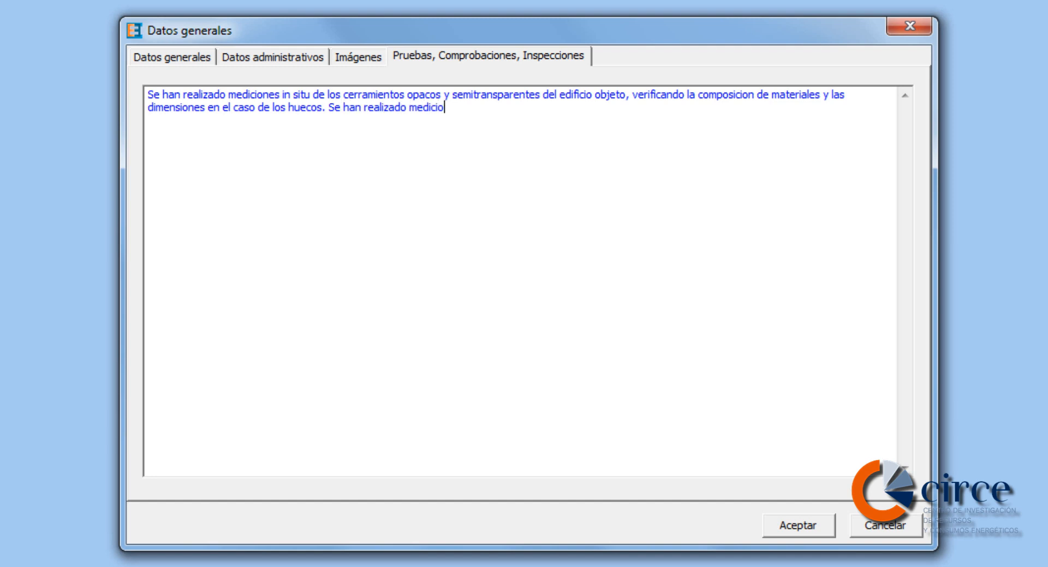
# - Complete the note with "mediciones y toma de datos relativos a los sistemas (instalaciones termicas e instalaciones de iluminacion)." and accept the general data
pyautogui.write('nes y toma de datos relativos a los s')
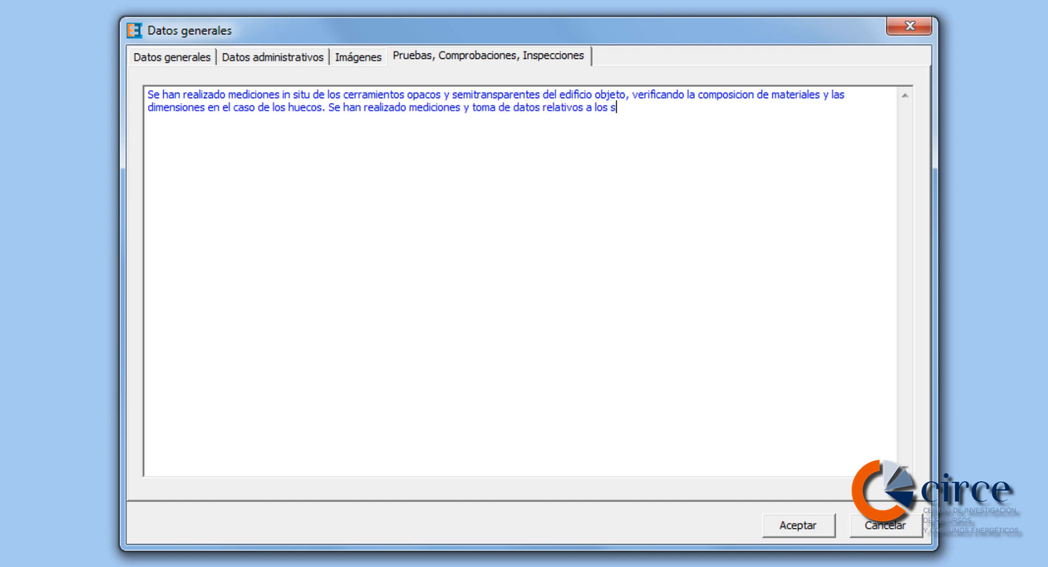
pyautogui.write('istemas (instalaci')
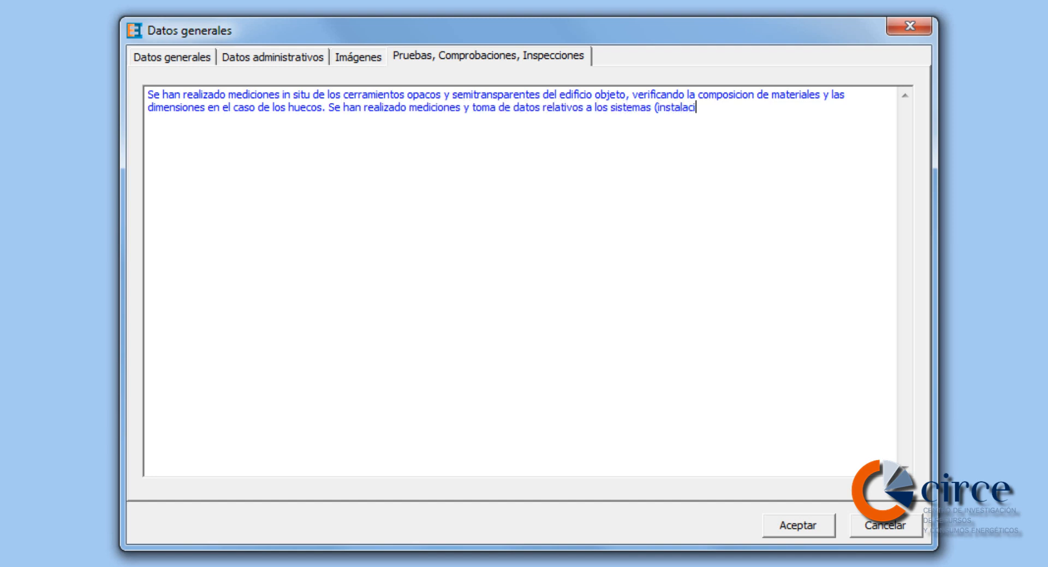
pyautogui.write('ones termicas e in')
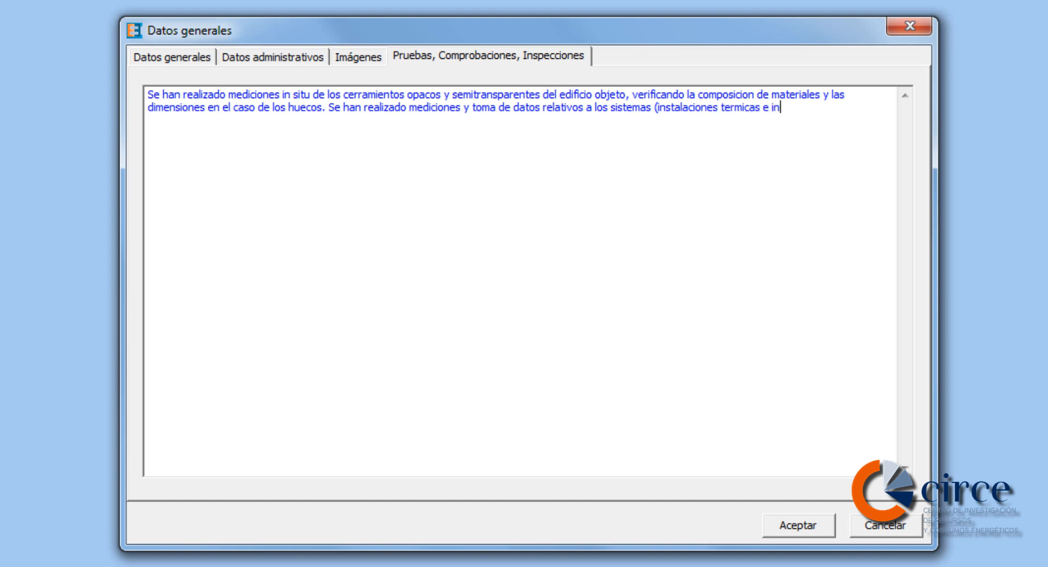
pyautogui.write('stalaciones de iluminacion).')
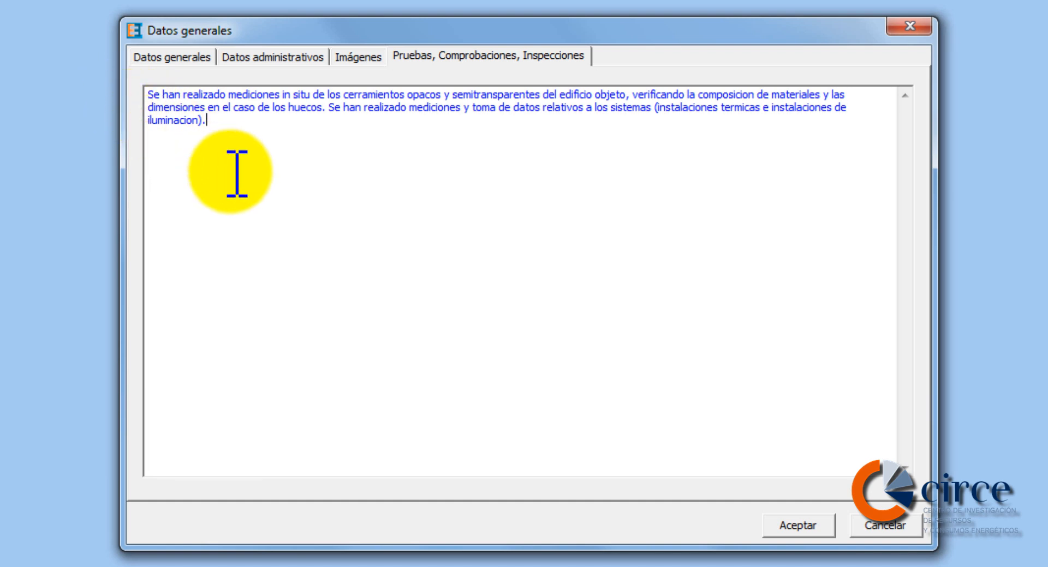
pyautogui.click(788, 524)
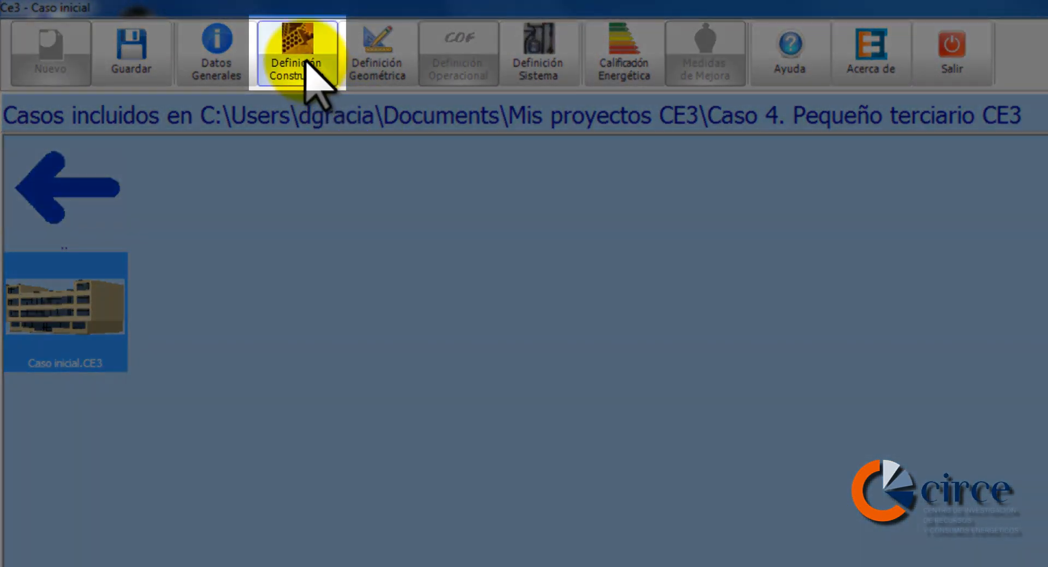
# - Open the constructive definition and add the typology façade Fb2c, in contact with air, to the project
pyautogui.click(297, 46)
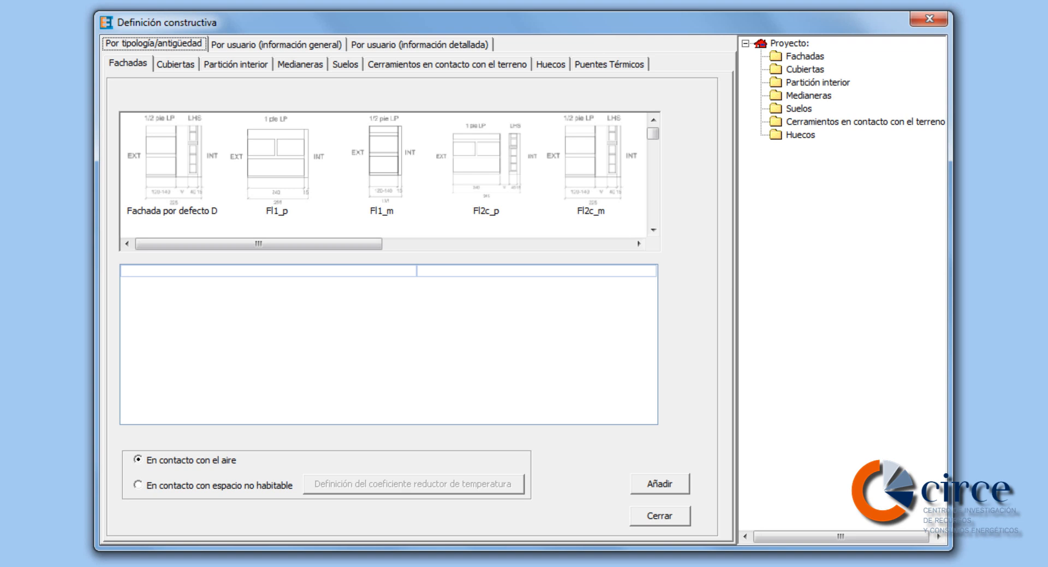
pyautogui.click(125, 62)
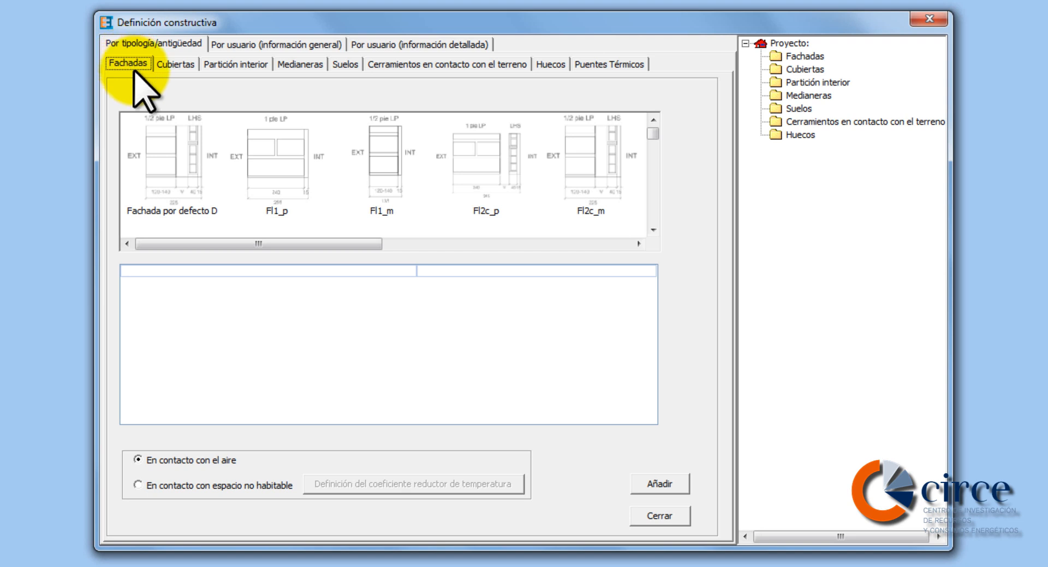
pyautogui.moveTo(210, 244); pyautogui.dragTo(440, 249)
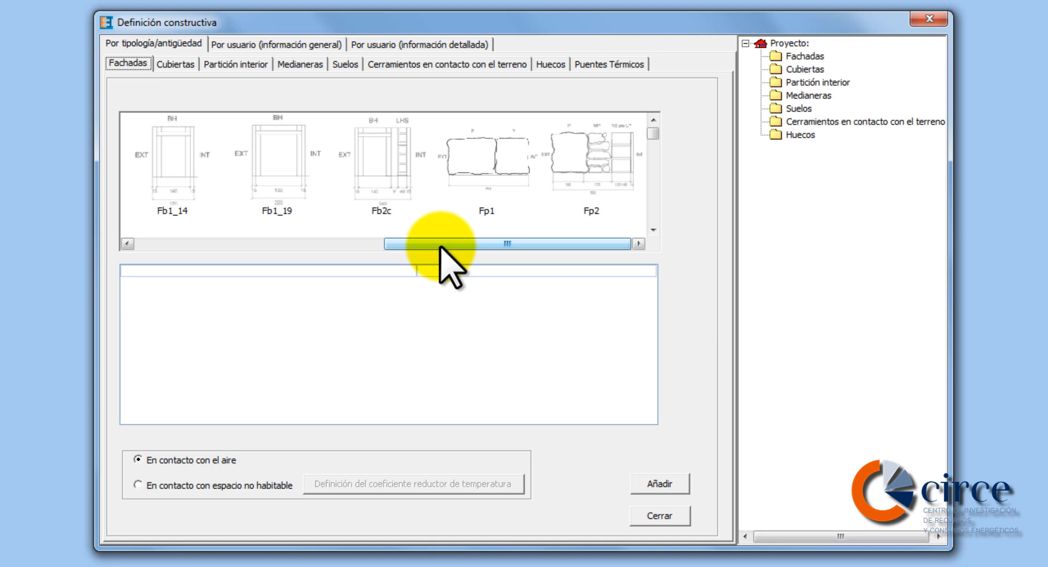
pyautogui.click(389, 182)
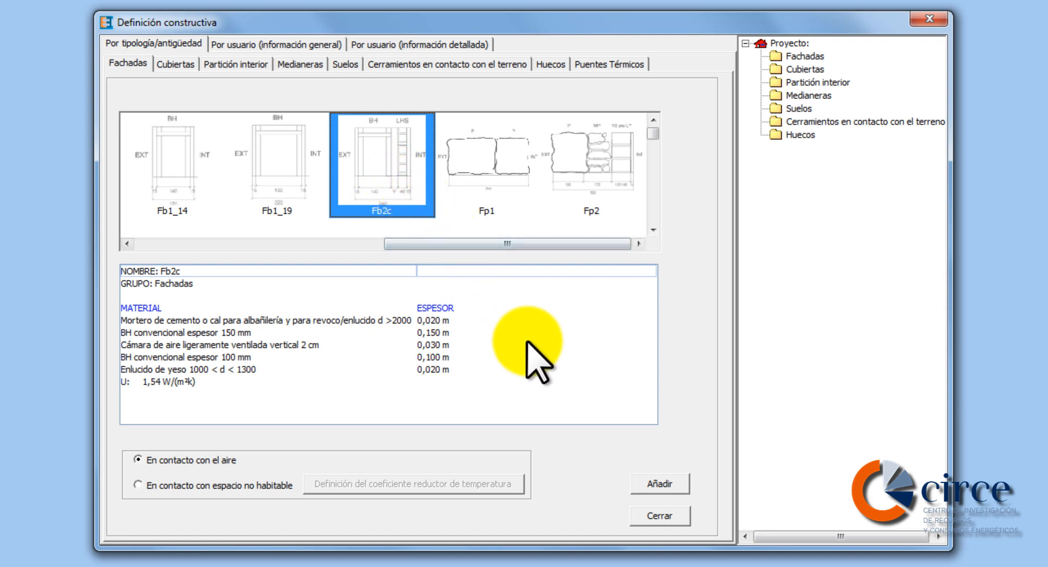
pyautogui.click(652, 483)
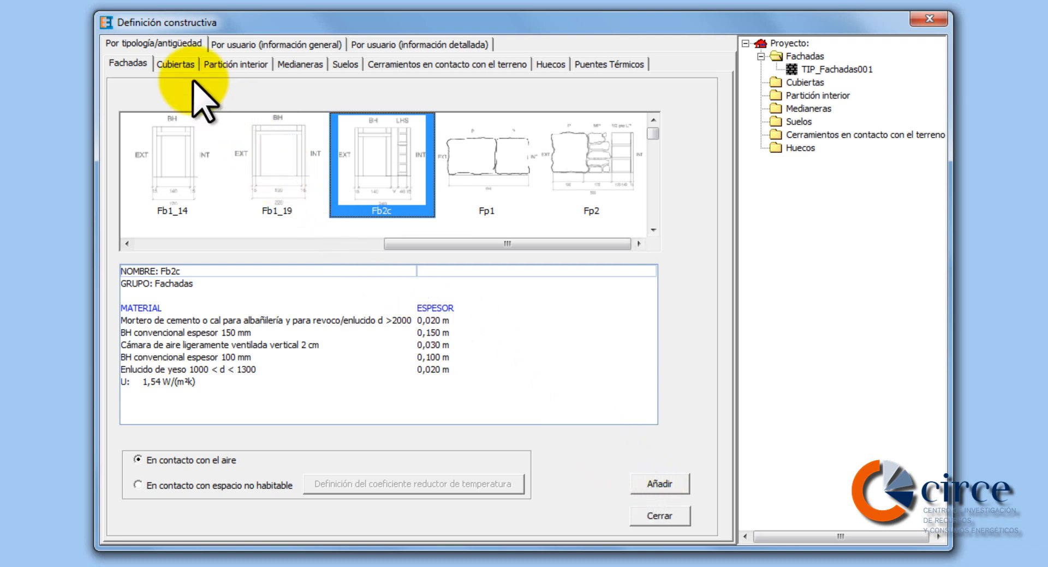
# - Add the typology roof Qpc_rn, in contact with air, to the project
pyautogui.click(176, 63)
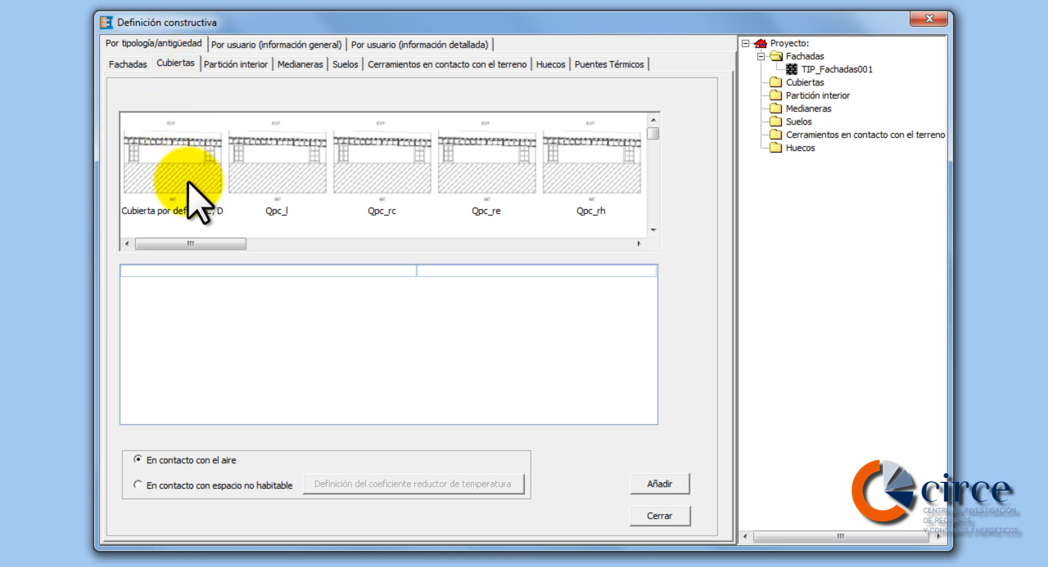
pyautogui.click(208, 243)
pyautogui.moveTo(209, 244); pyautogui.dragTo(267, 239)
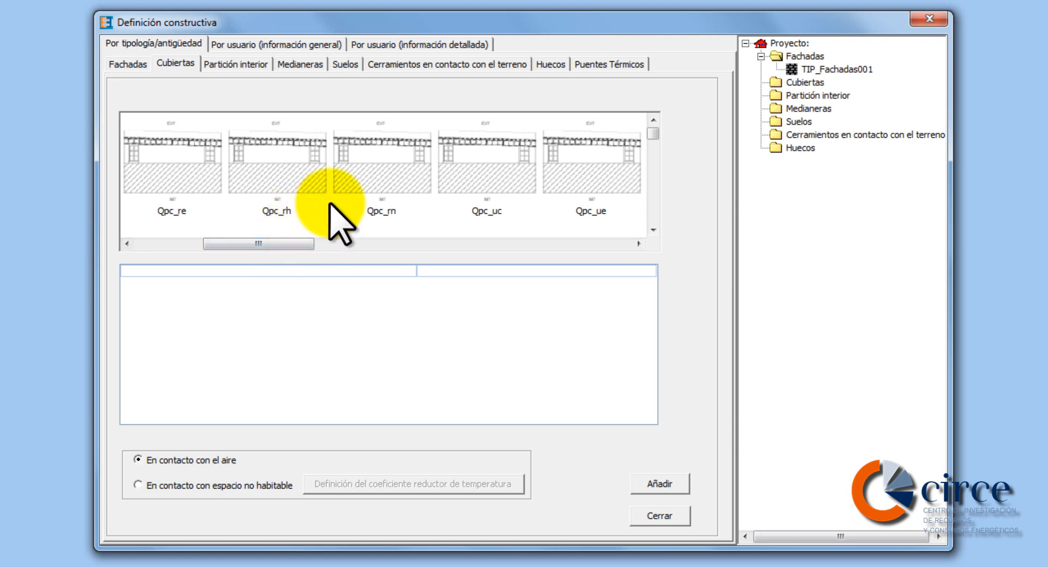
pyautogui.click(370, 174)
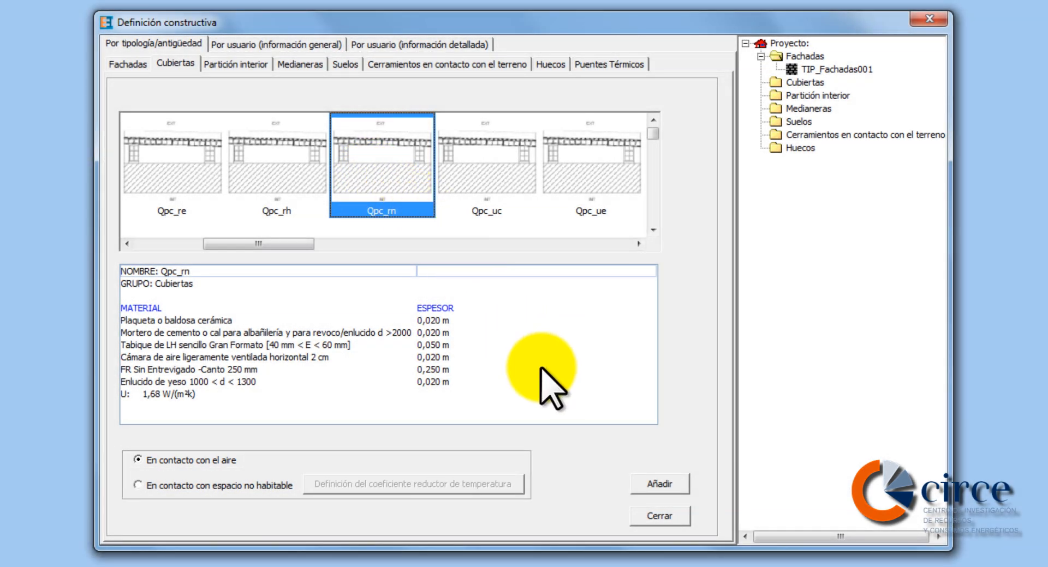
pyautogui.click(659, 484)
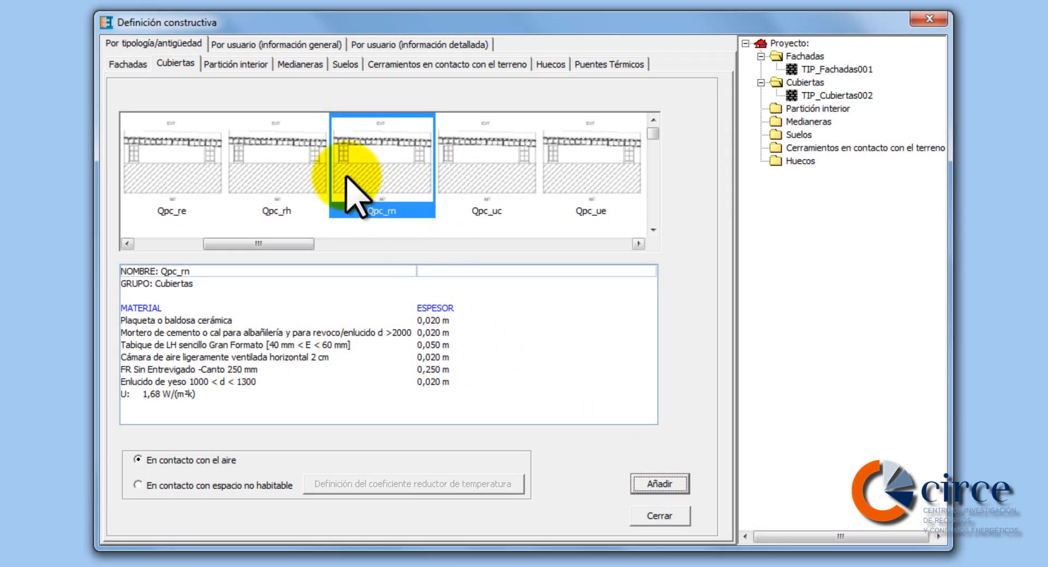
# - Add the horizontal interior partition PIHa_uh to the project
pyautogui.click(236, 64)
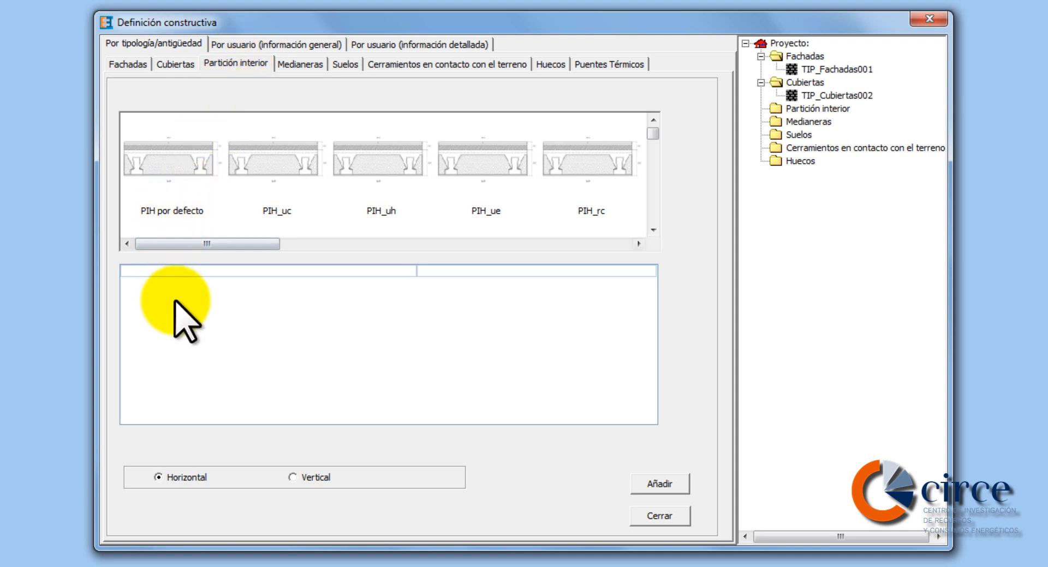
pyautogui.click(157, 478)
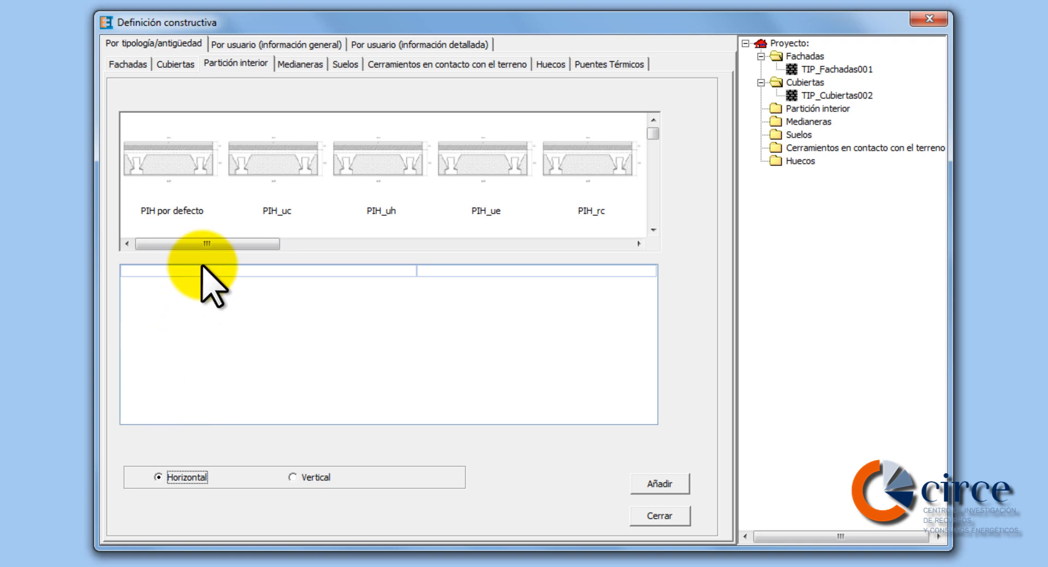
pyautogui.moveTo(209, 243); pyautogui.dragTo(411, 241)
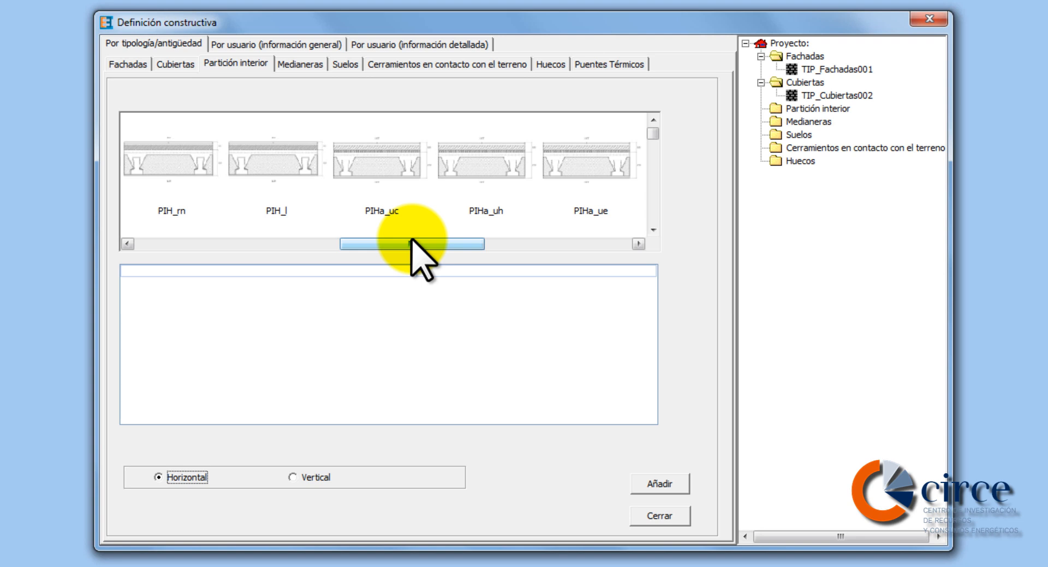
pyautogui.click(480, 172)
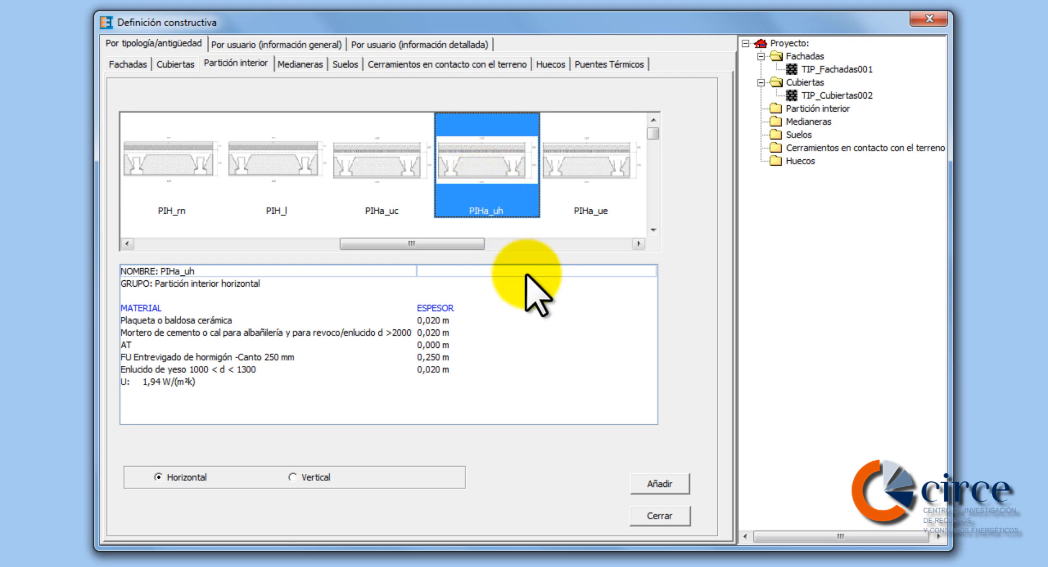
pyautogui.click(657, 483)
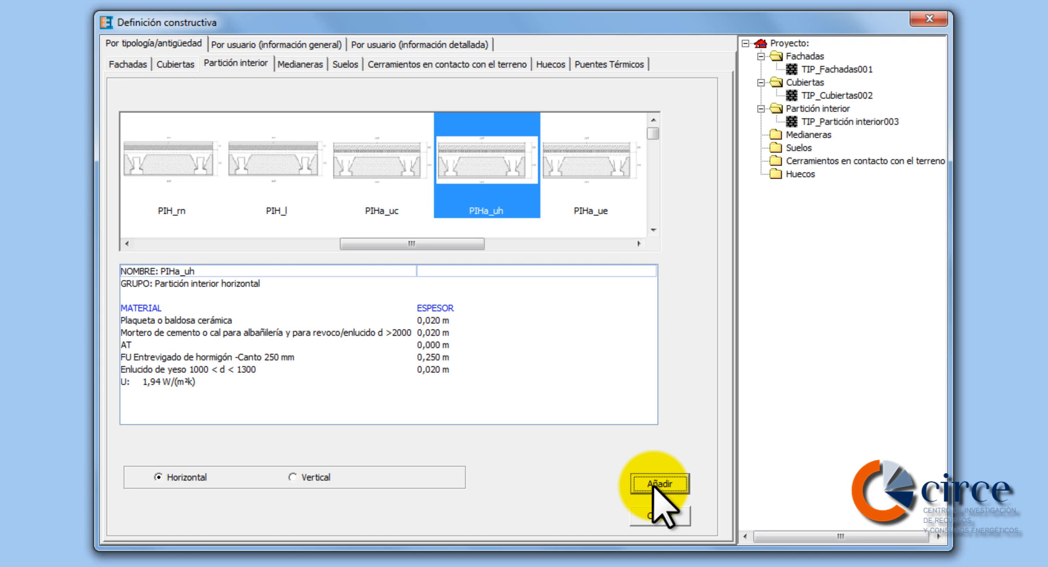
# - Add the vertical interior partition PIV_f to the project
pyautogui.click(292, 477)
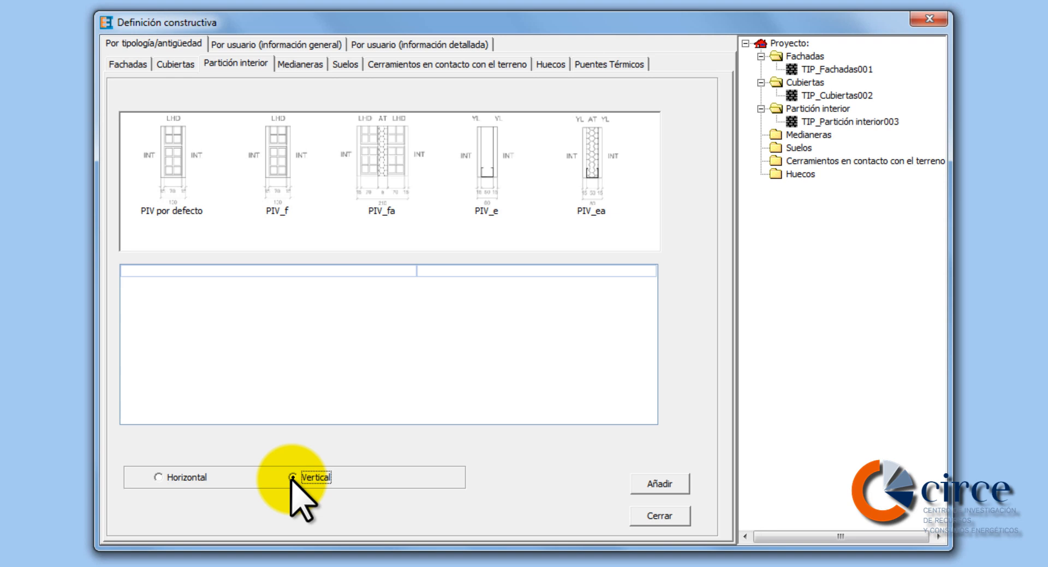
pyautogui.click(277, 161)
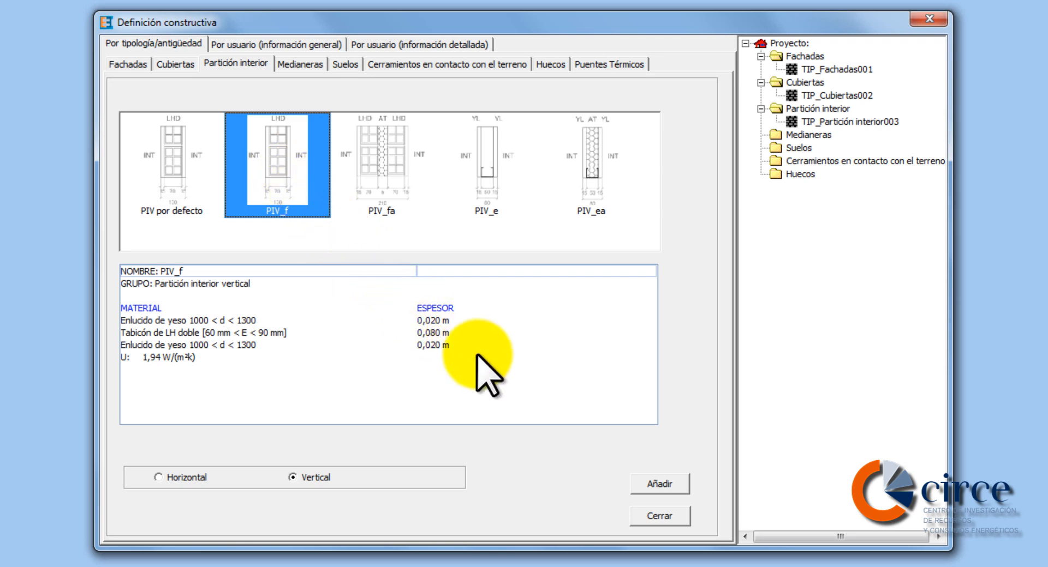
pyautogui.click(654, 483)
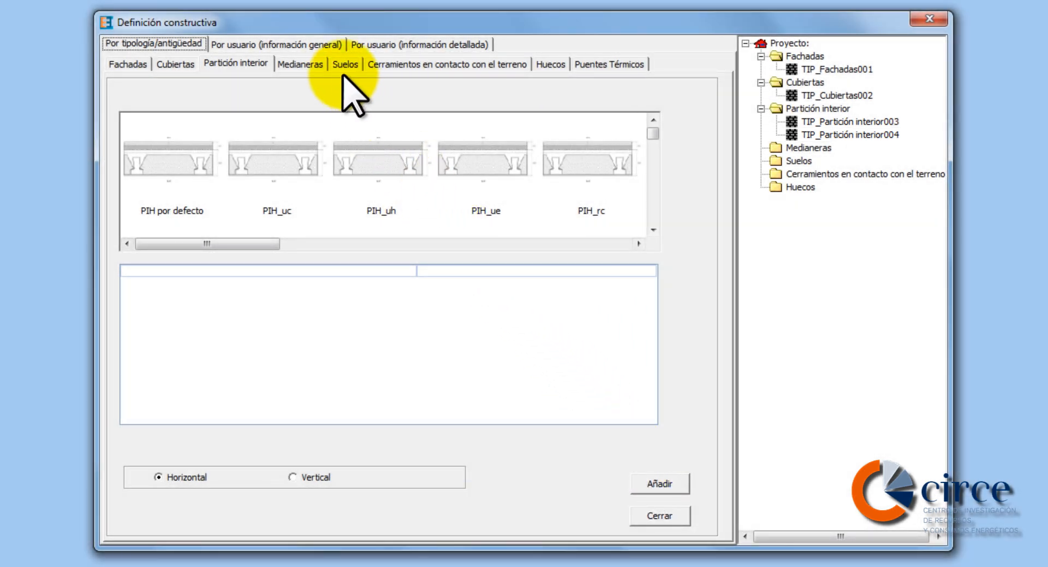
# - Add the typology floor "Suelo por defecto A, B, C, D, E", in contact with the ground, to the project
pyautogui.click(343, 79)
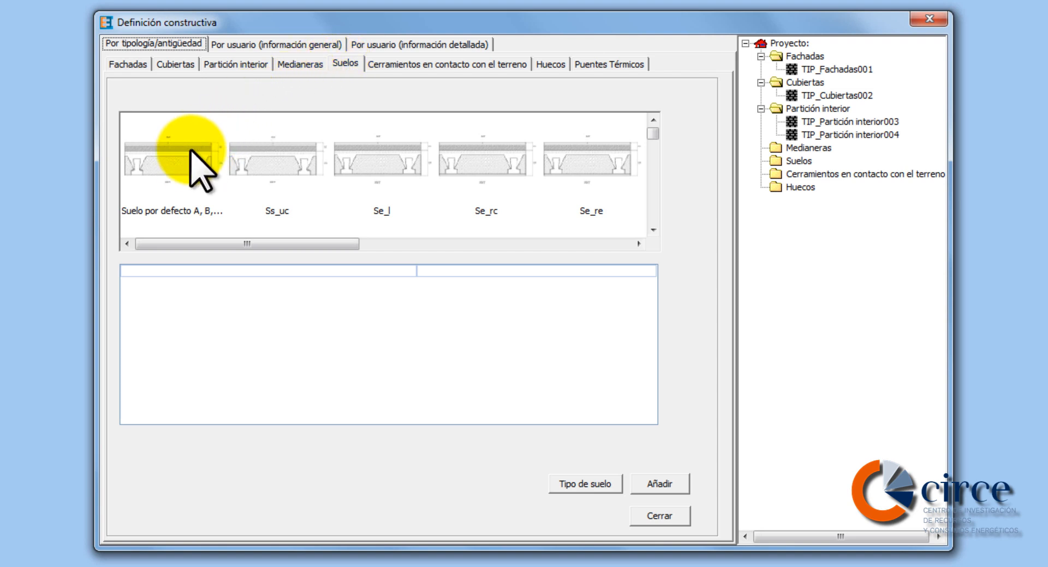
pyautogui.click(170, 166)
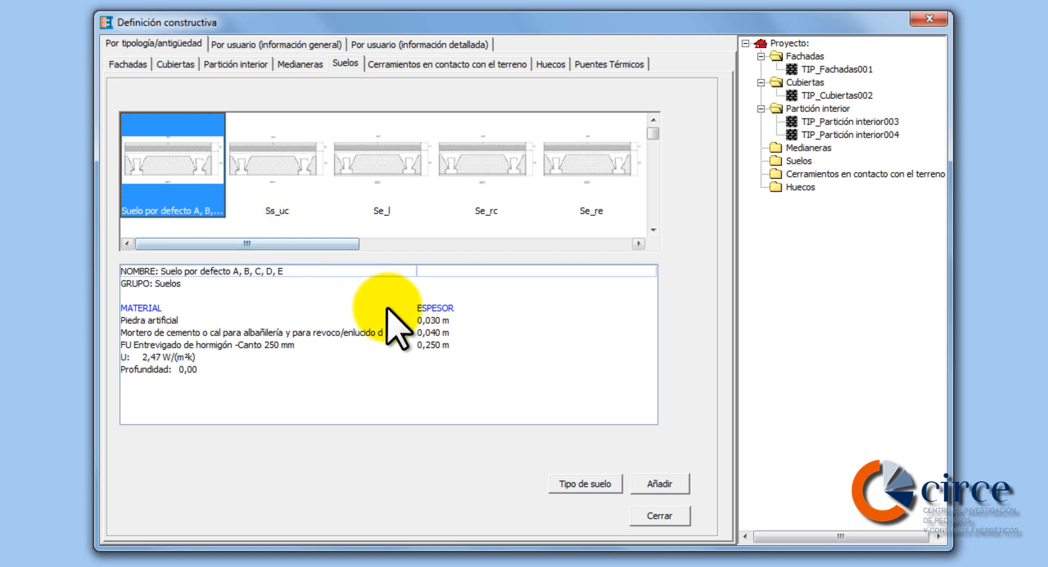
pyautogui.click(581, 480)
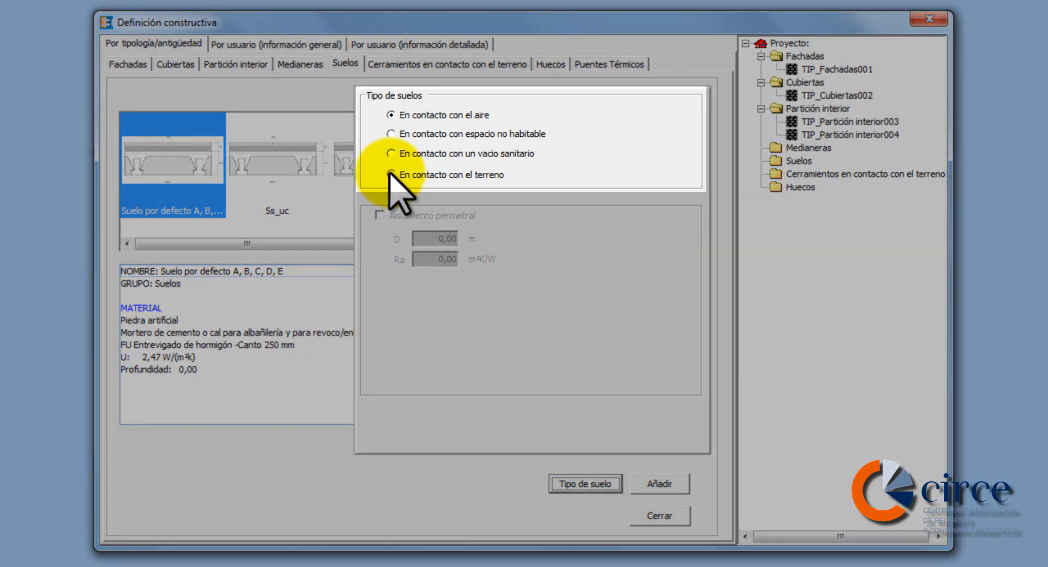
pyautogui.click(391, 174)
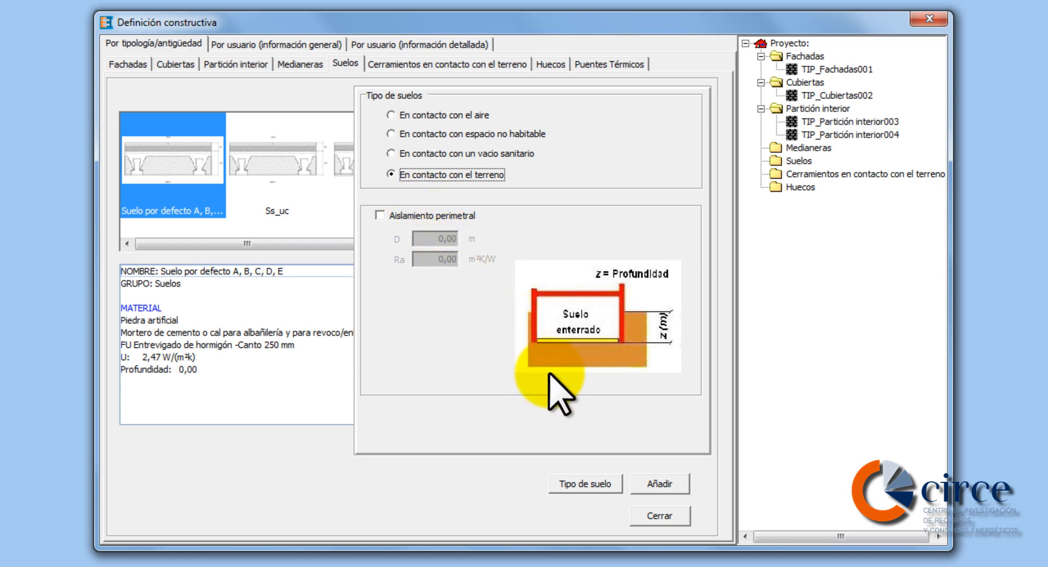
pyautogui.click(656, 482)
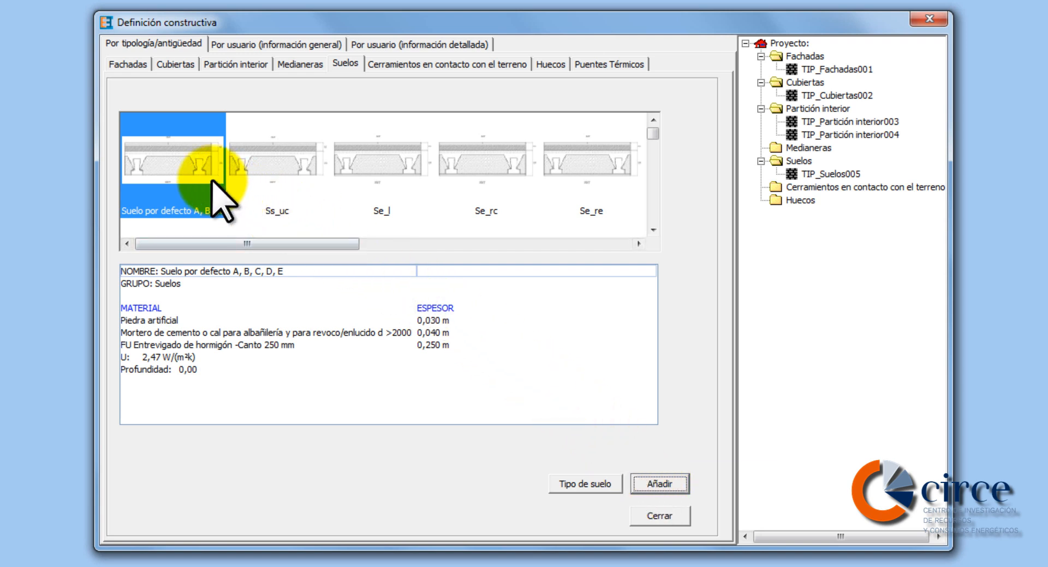
# - Add a second "Suelo por defecto A, B, C, D, E" floor, in contact with air, to the project
pyautogui.click(183, 177)
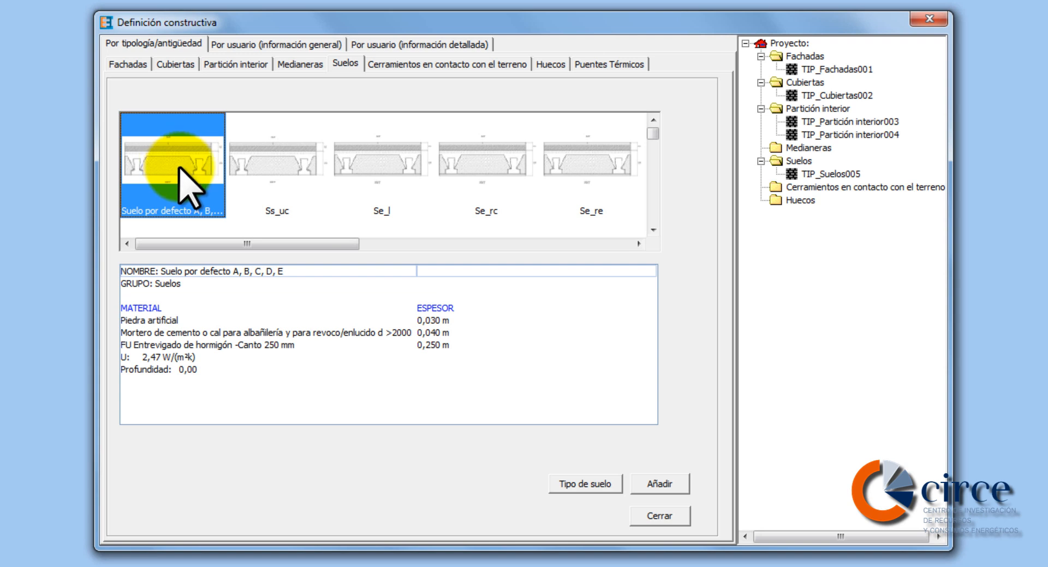
pyautogui.click(575, 484)
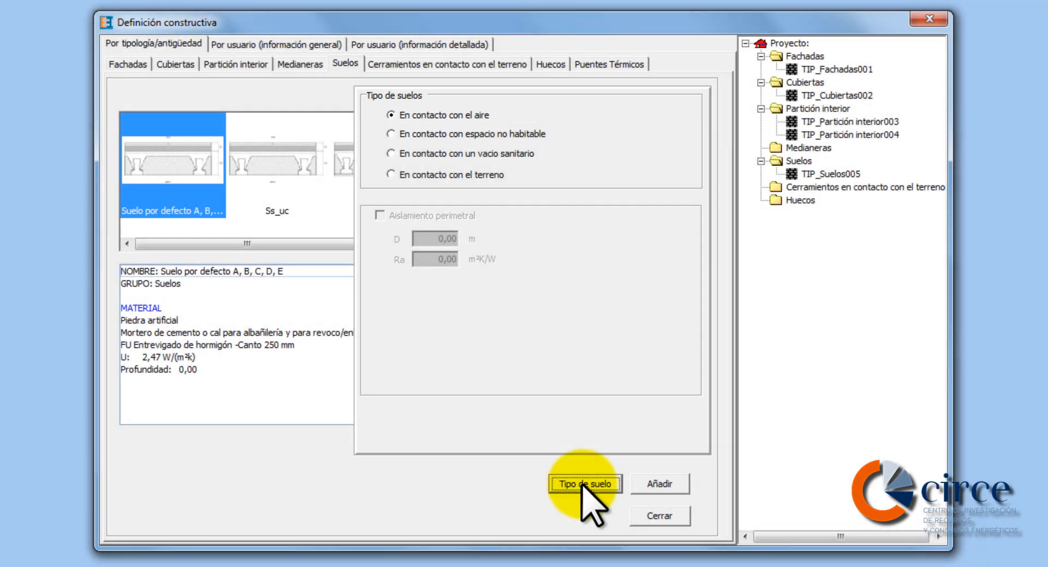
pyautogui.click(655, 484)
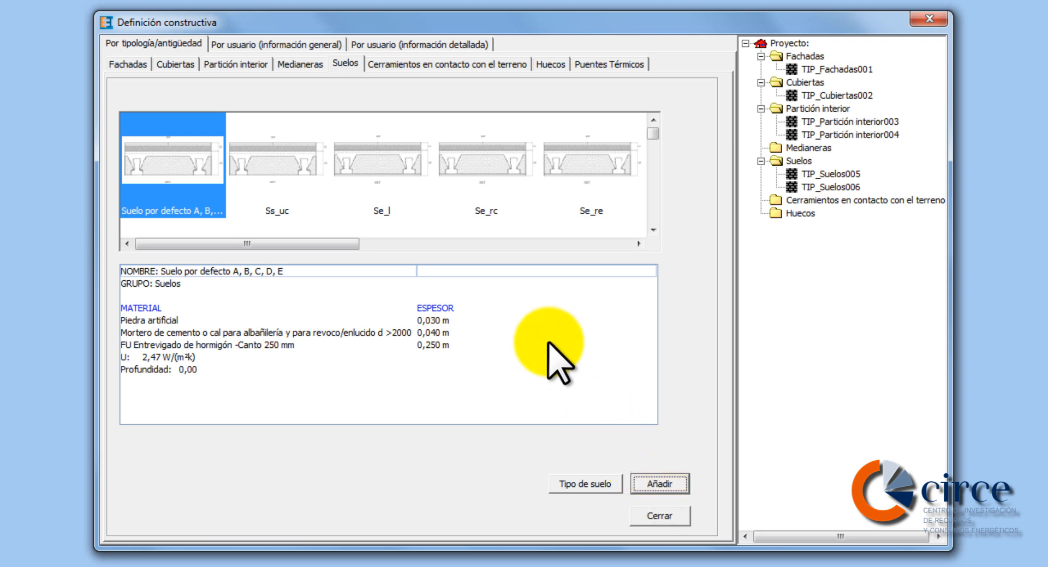
# - In the detailed user definition of openings, set the glass group to "Monolíticos en posición vertical" and the glass to VER_M_4
pyautogui.click(420, 45)
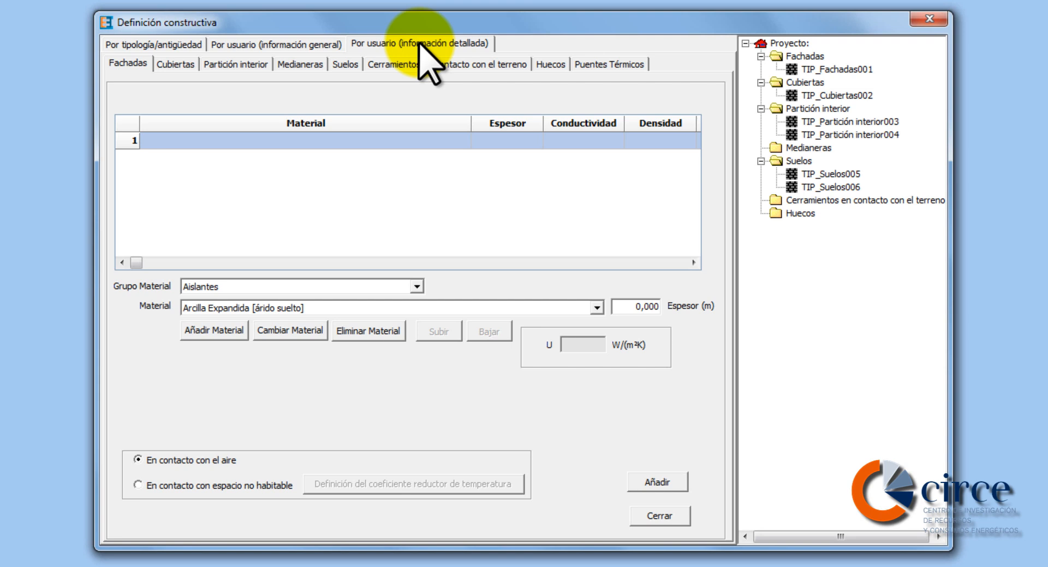
pyautogui.click(548, 65)
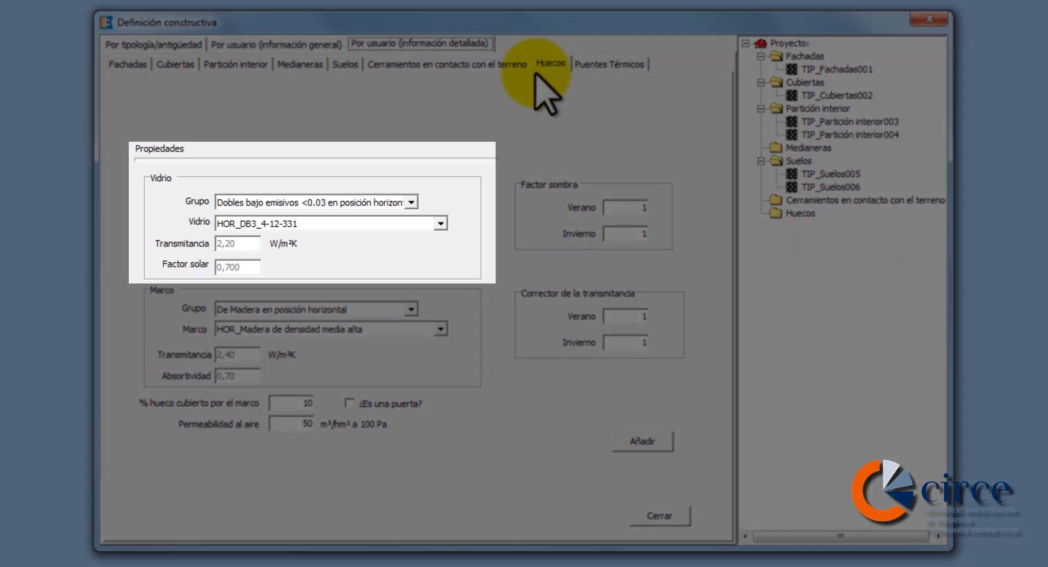
pyautogui.click(412, 203)
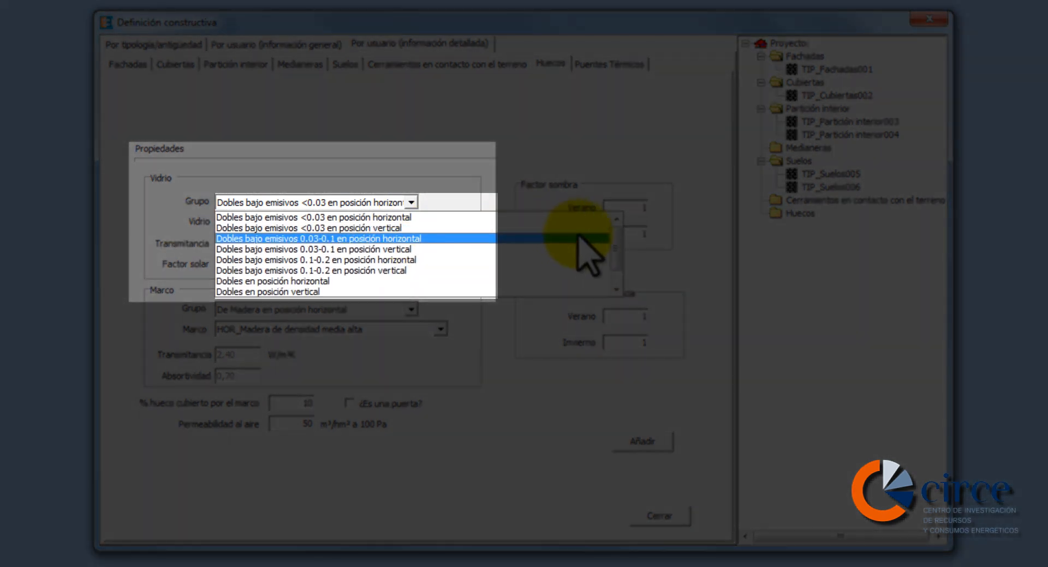
pyautogui.moveTo(616, 251); pyautogui.dragTo(617, 272)
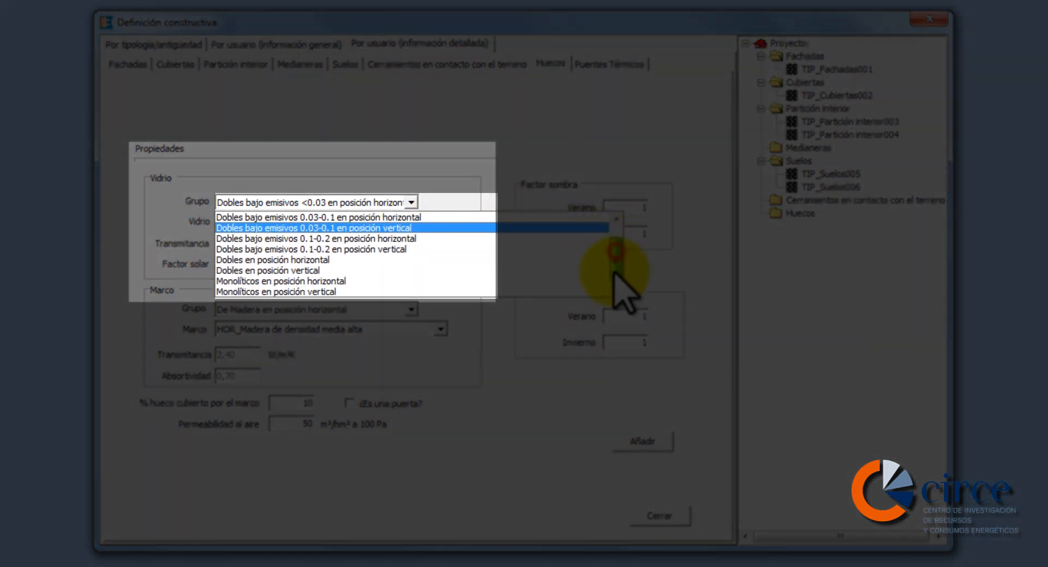
pyautogui.click(549, 291)
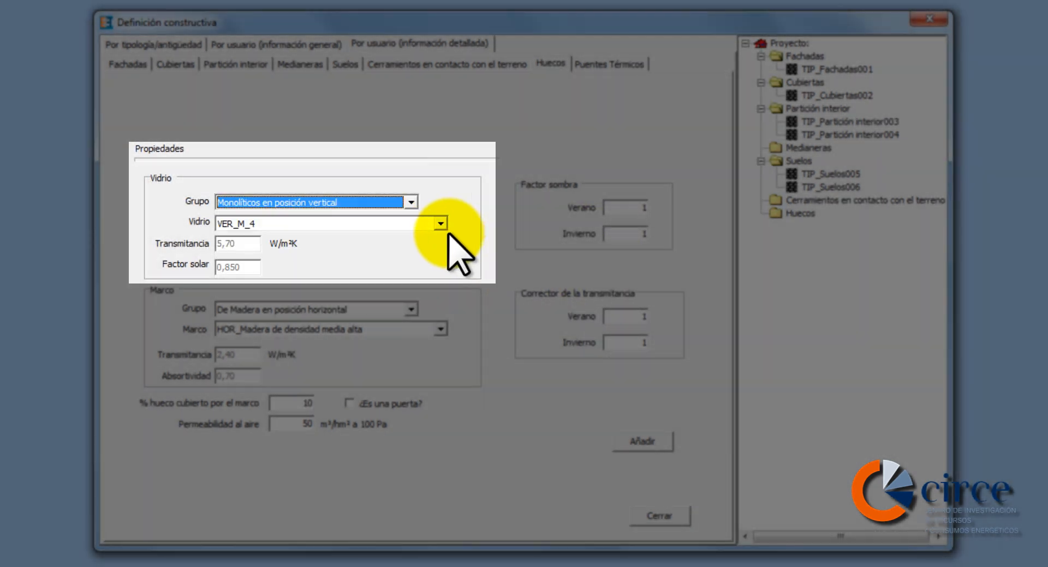
pyautogui.click(442, 224)
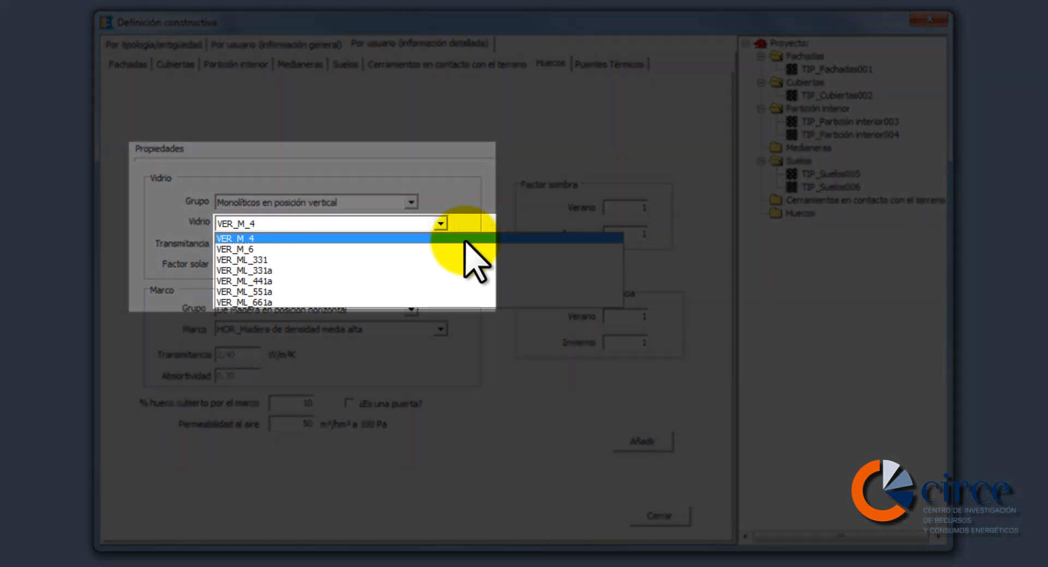
pyautogui.click(464, 239)
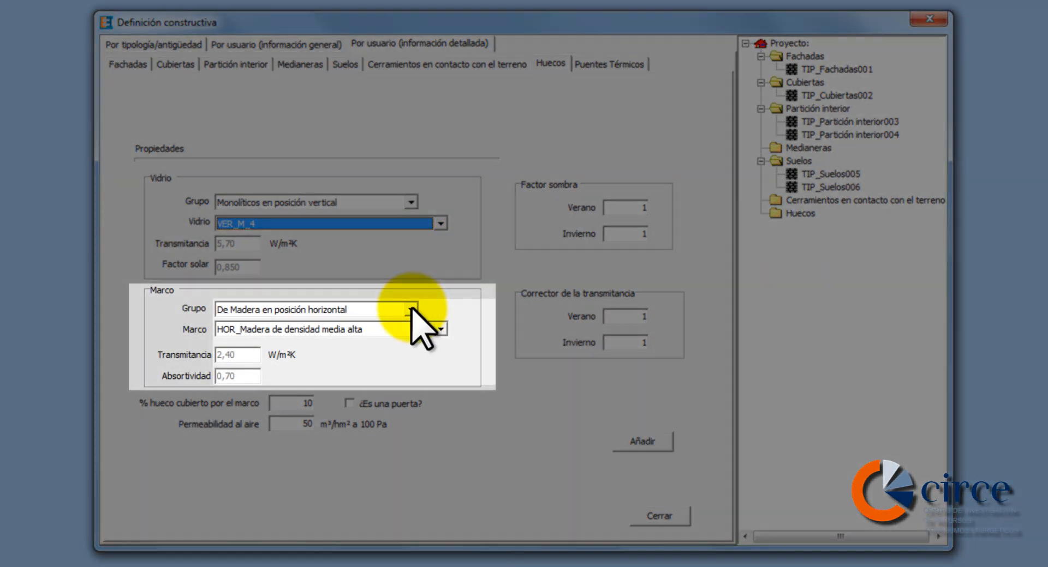
# - Set the frame to "Metálicos en posición vertical", "VER_Normal sin rotura de puente térmico", and add the opening to the project
pyautogui.click(411, 310)
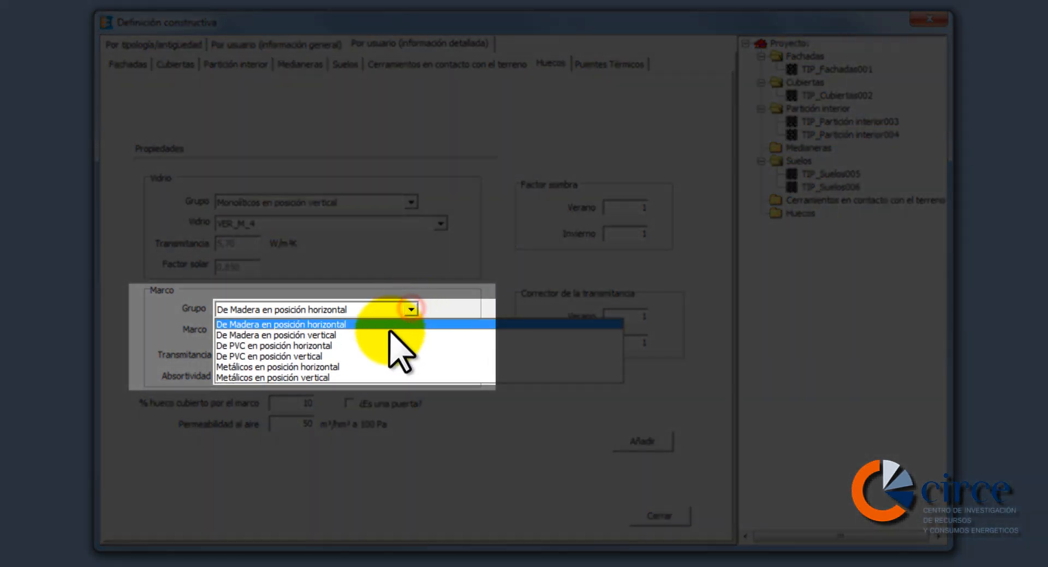
pyautogui.click(351, 377)
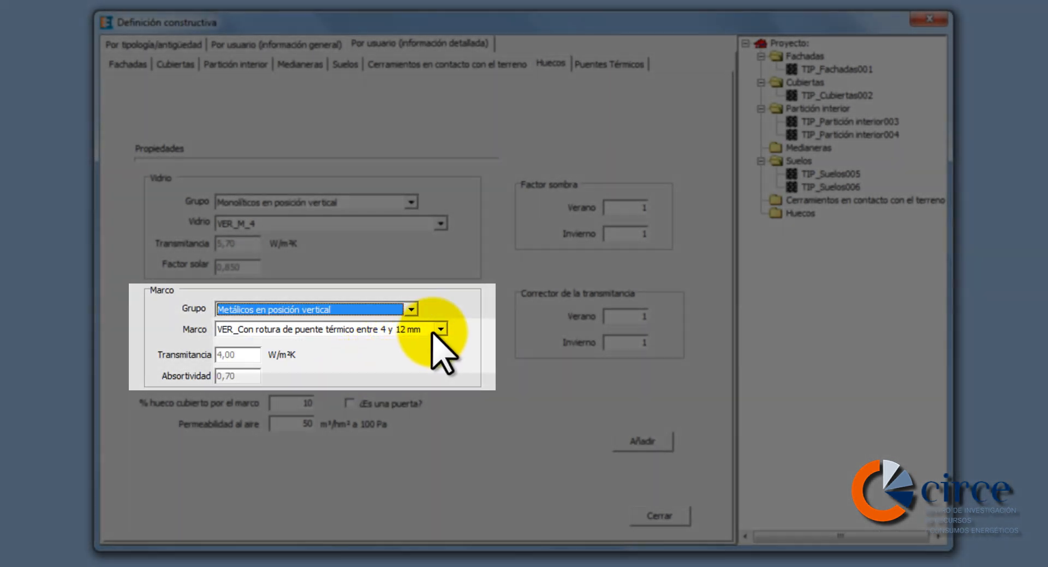
pyautogui.click(438, 330)
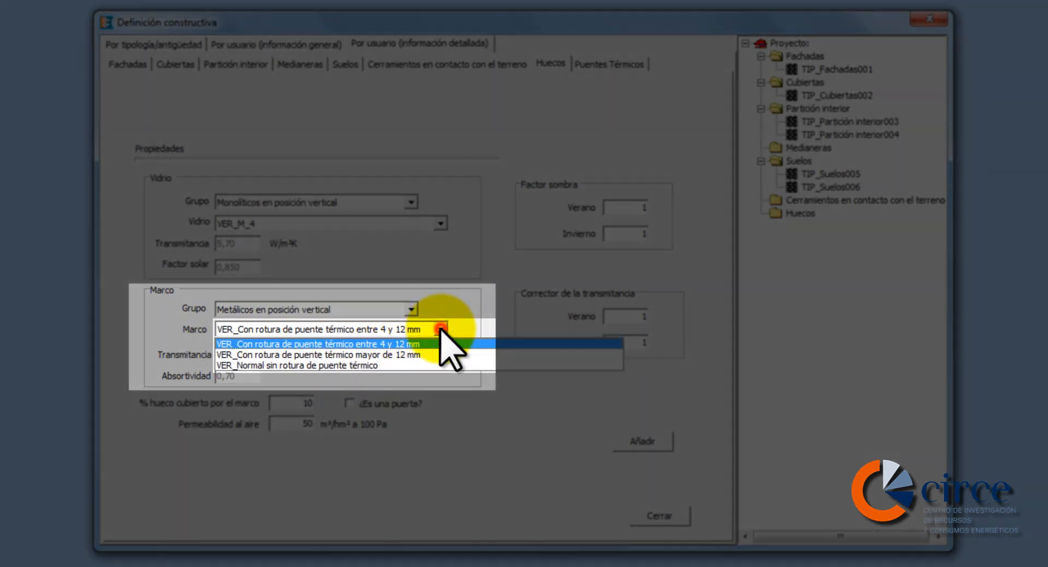
pyautogui.click(401, 364)
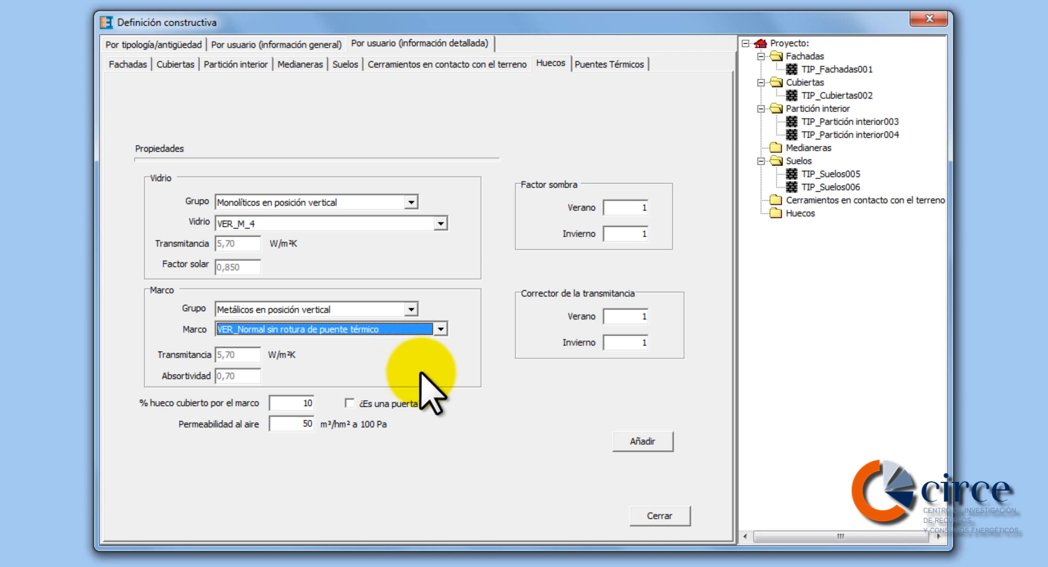
pyautogui.click(643, 442)
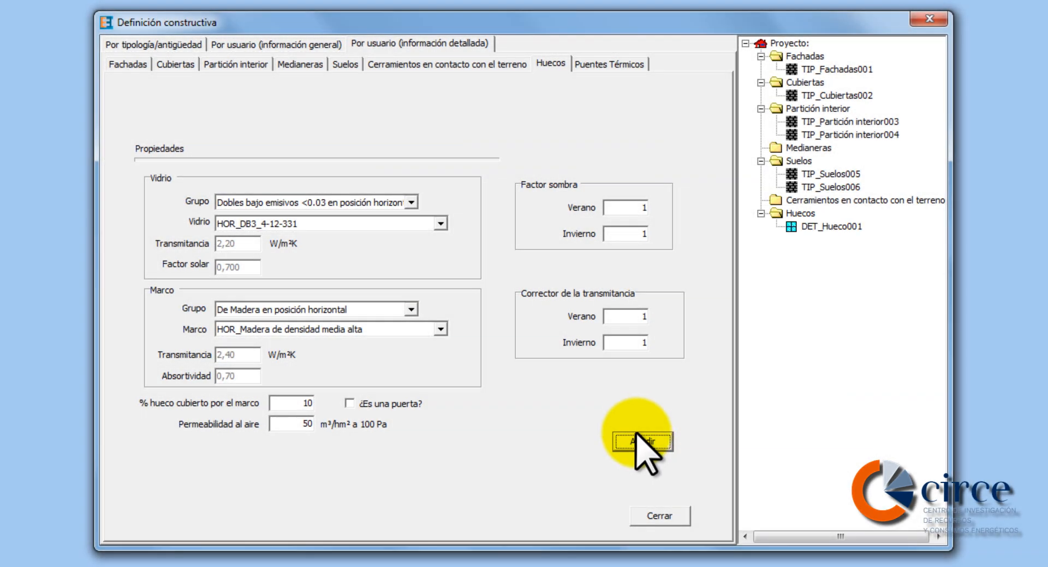
# - Accept the default thermal bridge correction factor and close the constructive definition
pyautogui.click(602, 68)
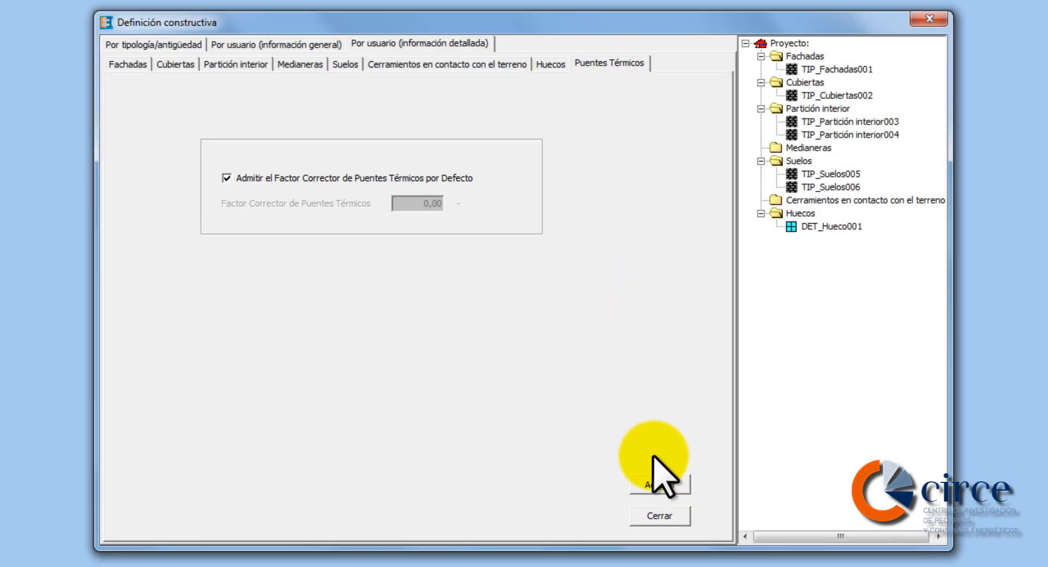
pyautogui.click(658, 485)
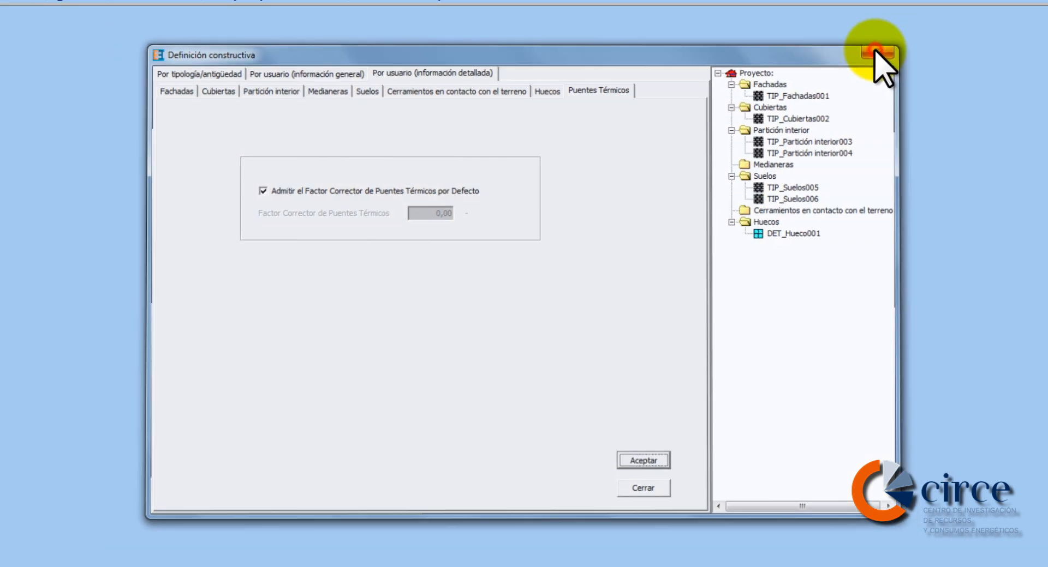
pyautogui.click(929, 19)
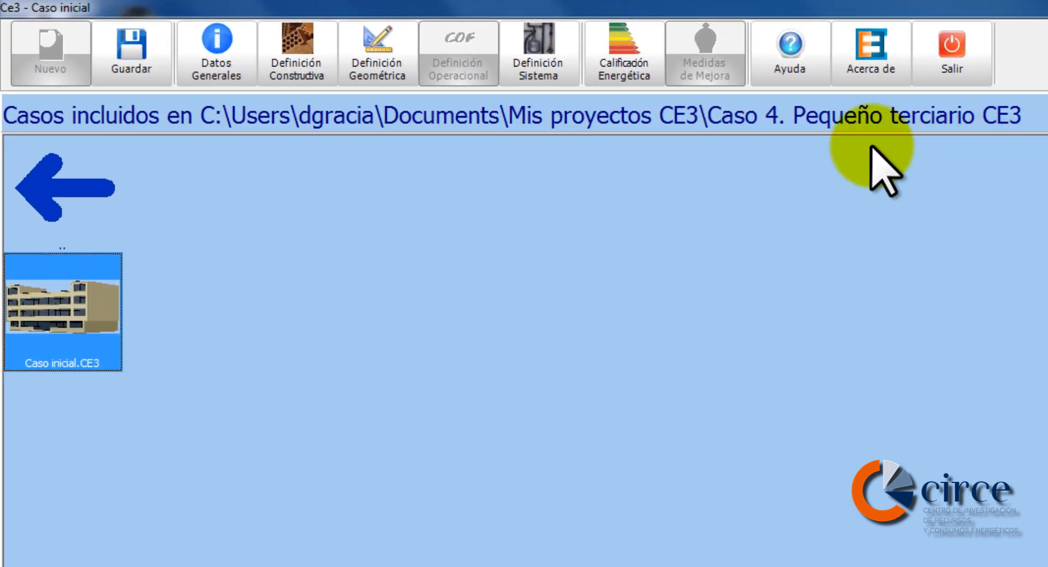
# - Open the geometric definition based on DXF plans and set the building orientation to 20°
pyautogui.click(375, 59)
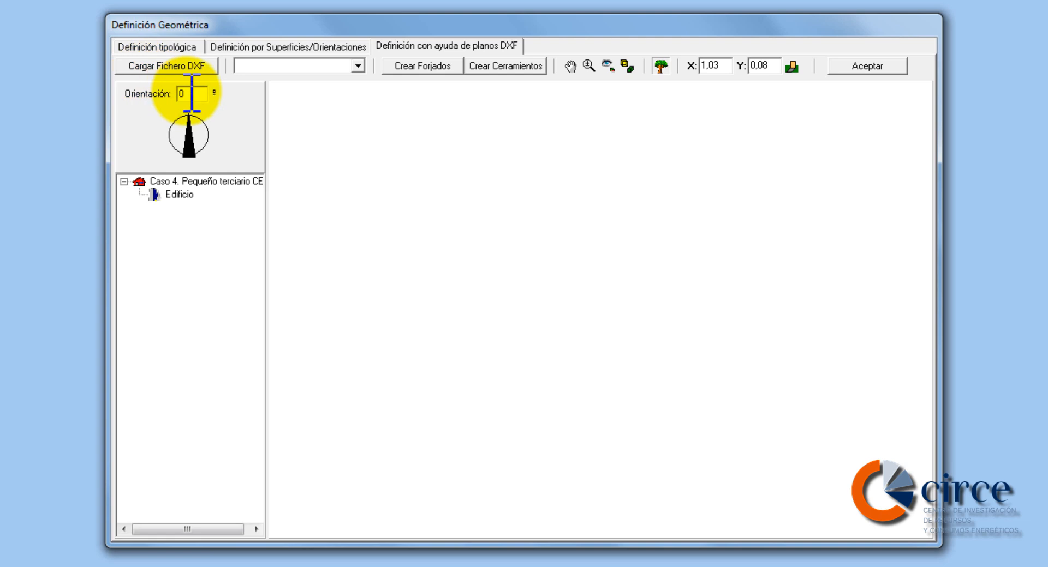
pyautogui.moveTo(186, 91); pyautogui.dragTo(167, 92)
pyautogui.write('20')
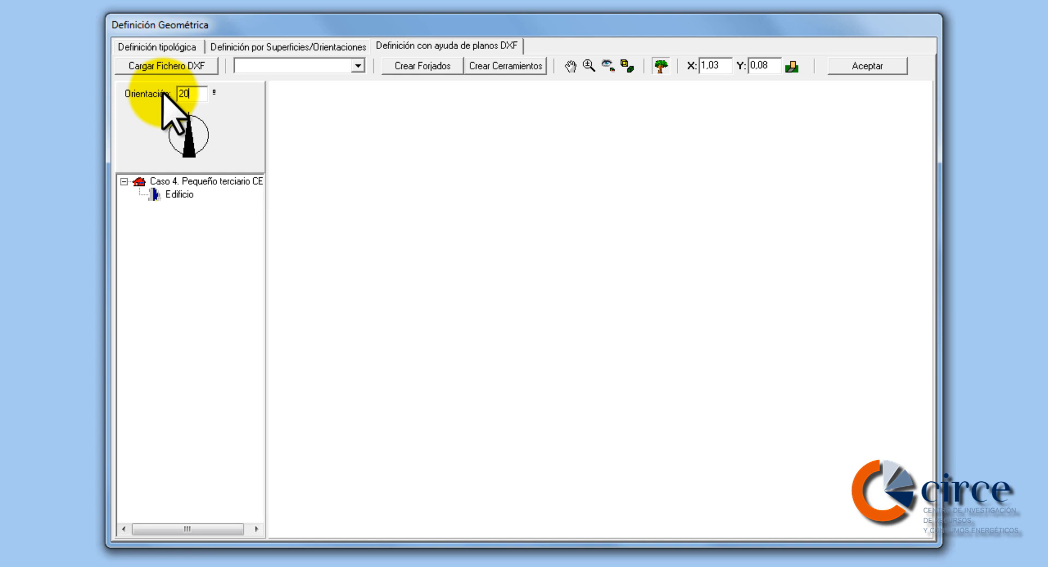
# - Load the DXF plan Planta_Baja_Colegio.dxf from the Documentacion folder of the project "Caso 4. Pequeño terciario CE3"
pyautogui.click(164, 65)
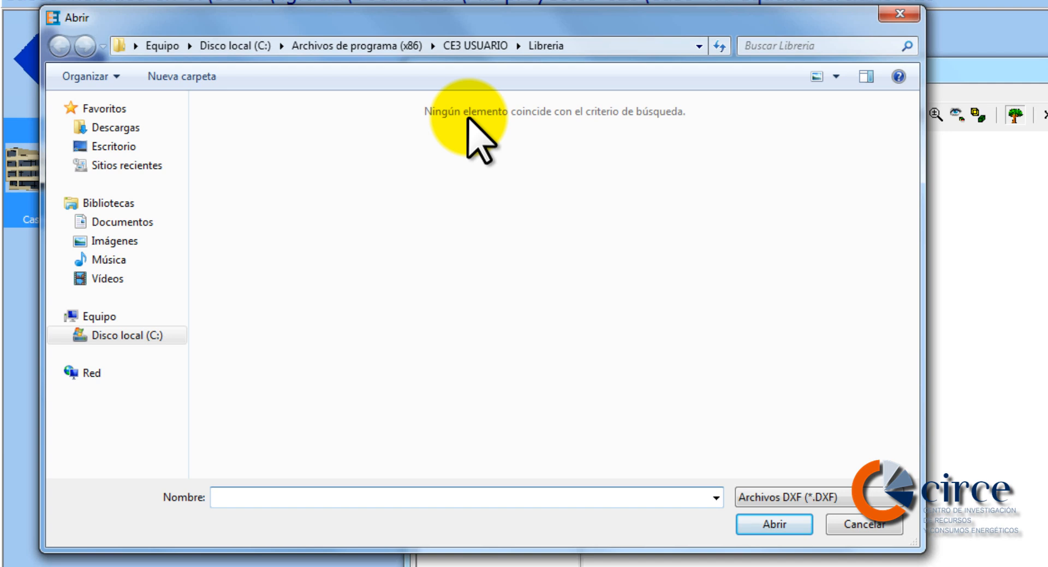
pyautogui.click(131, 223)
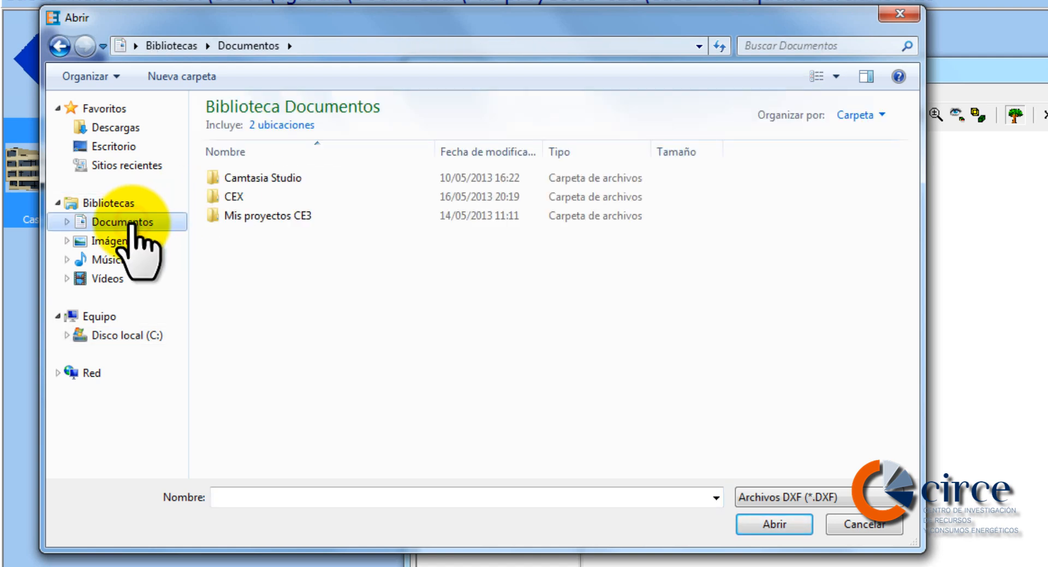
pyautogui.doubleClick(239, 215)
pyautogui.click(244, 179)
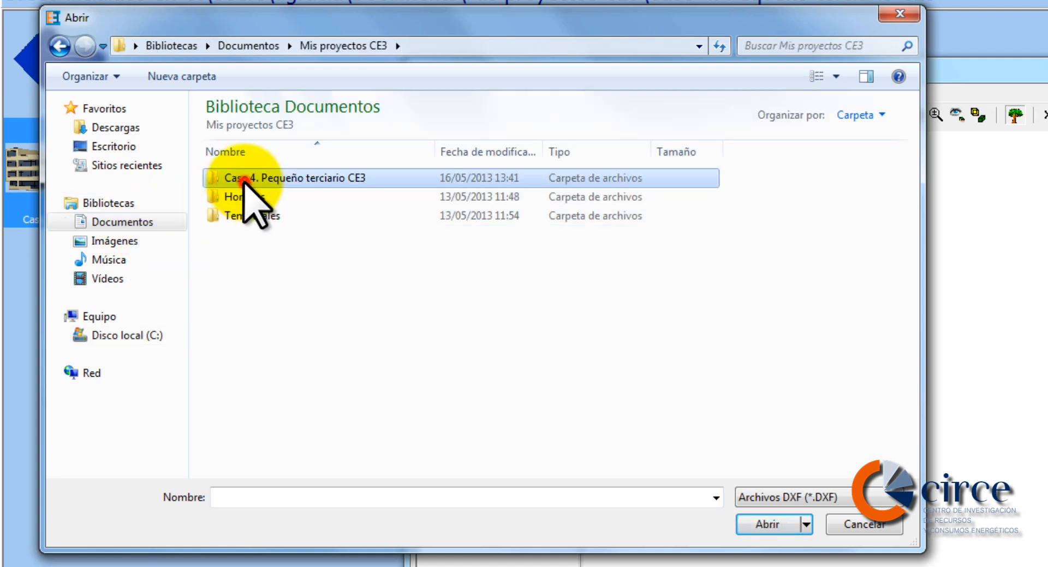
pyautogui.doubleClick(244, 179)
pyautogui.doubleClick(244, 179)
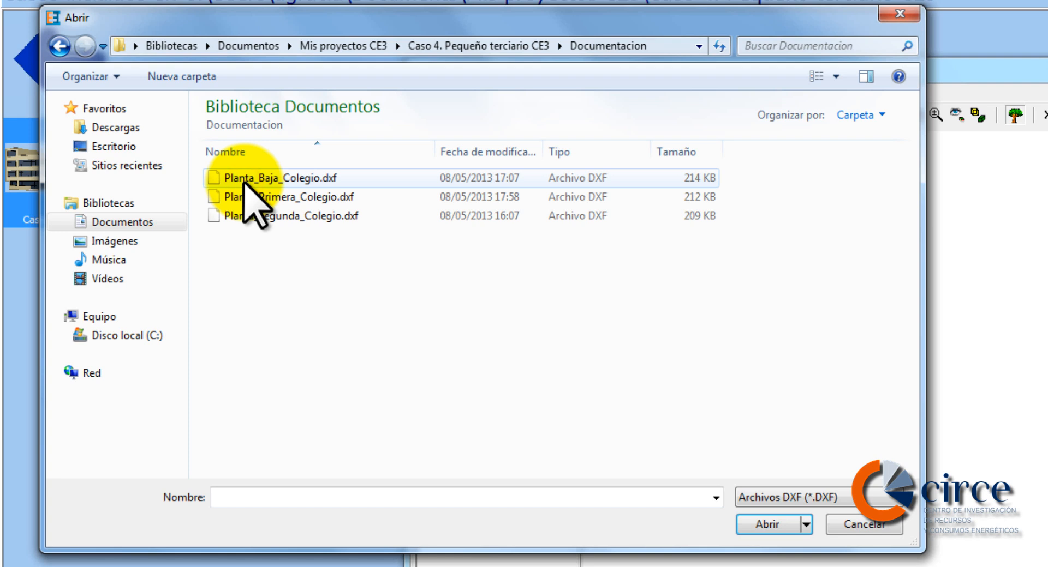
pyautogui.click(244, 182)
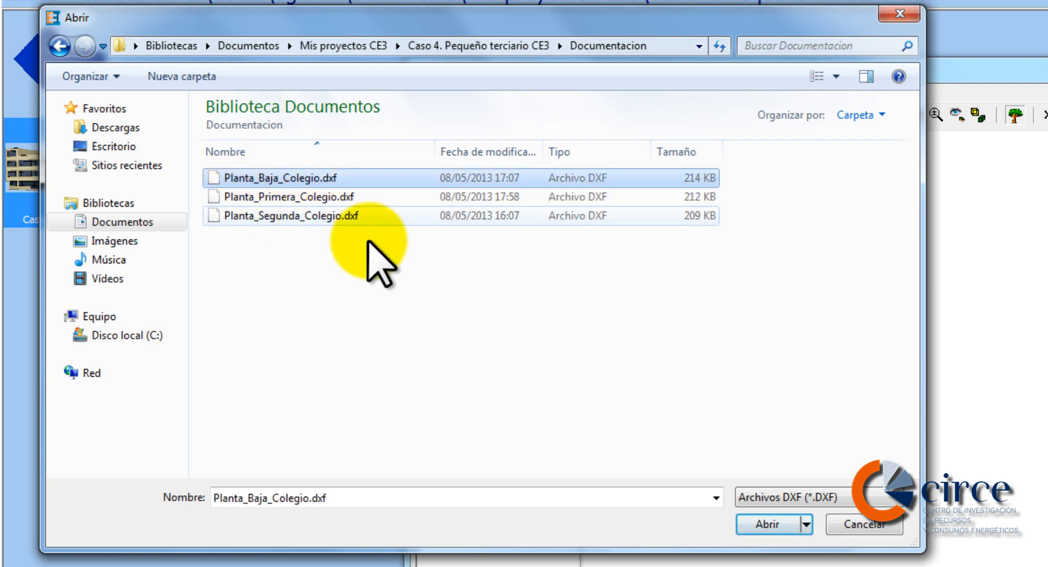
pyautogui.click(764, 525)
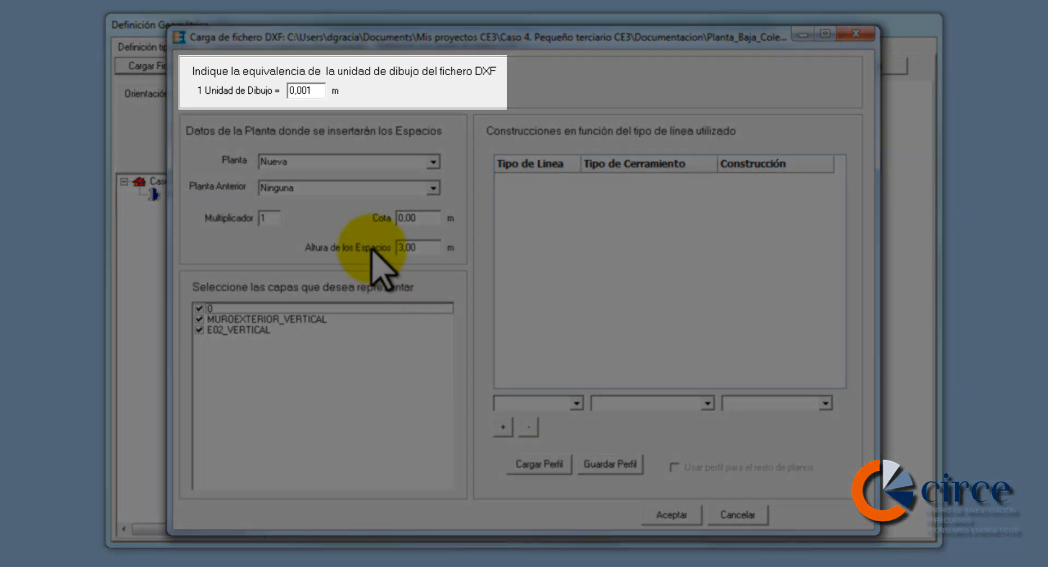
# - Set the drawing unit to 1 m and insert the spaces in a "Nueva" floor with "Ninguna" as the previous floor
pyautogui.doubleClick(305, 91)
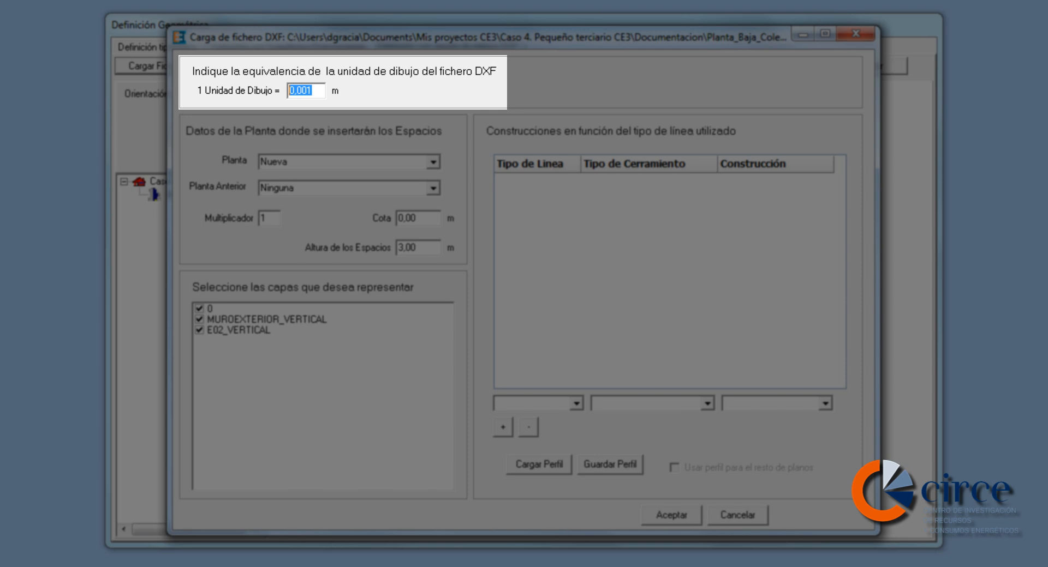
pyautogui.write('1')
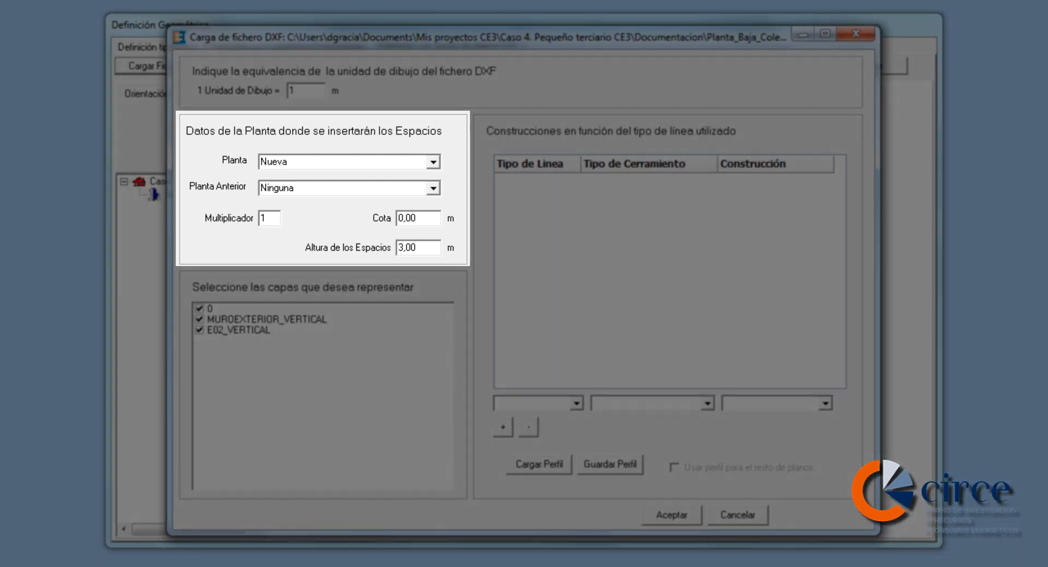
pyautogui.click(434, 162)
pyautogui.click(425, 174)
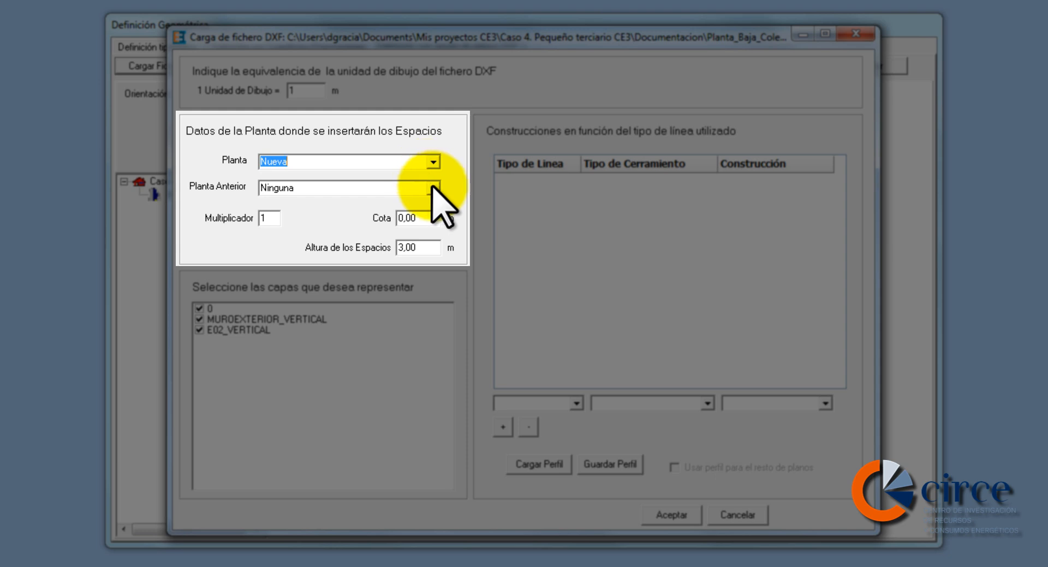
pyautogui.click(432, 188)
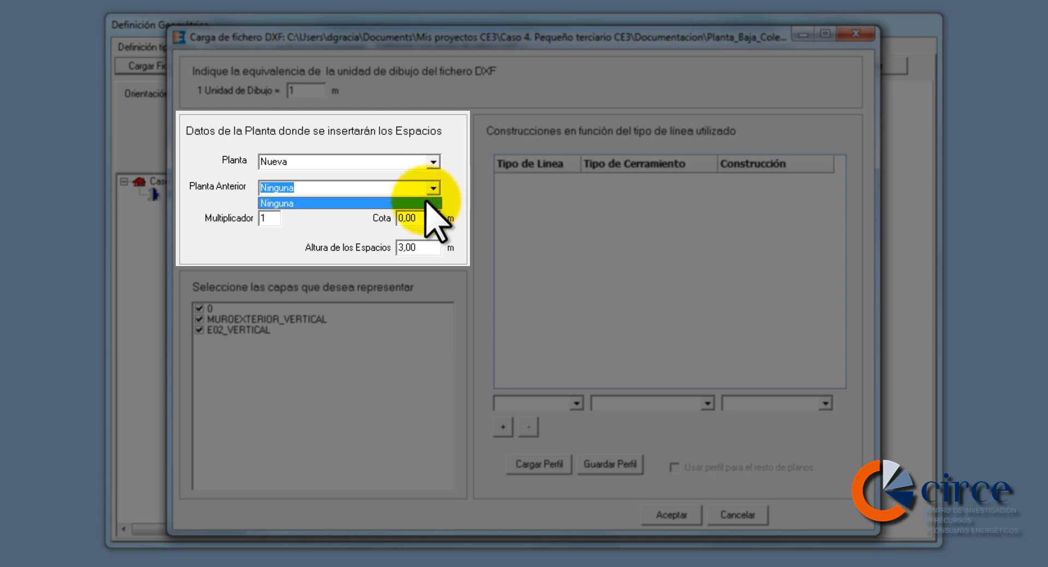
pyautogui.click(424, 202)
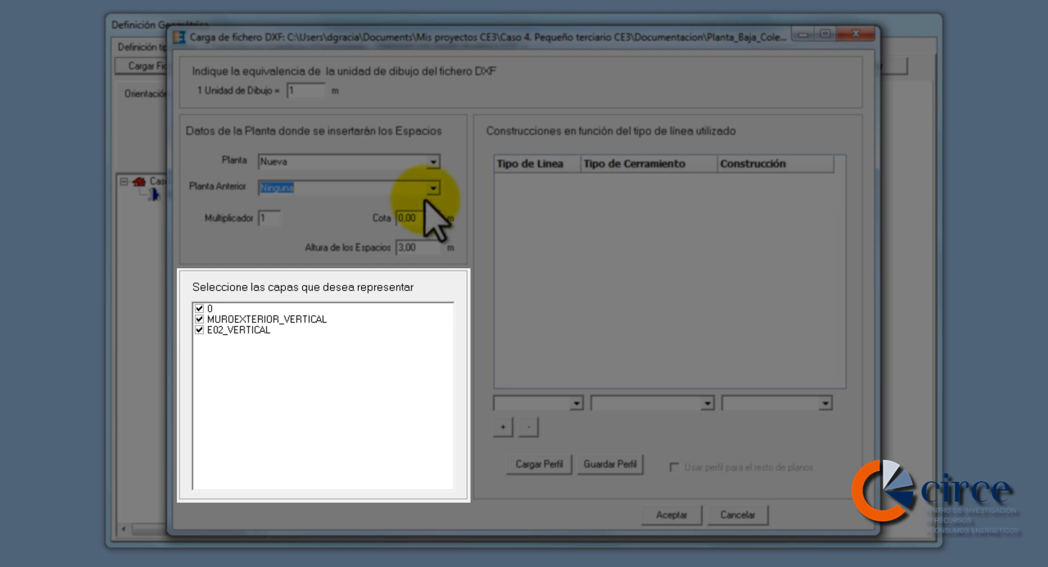
# - Exclude layer 0 from the import, keeping the layers MUROEXTERIOR_VERTICAL and E02_VERTICAL selected
pyautogui.click(200, 309)
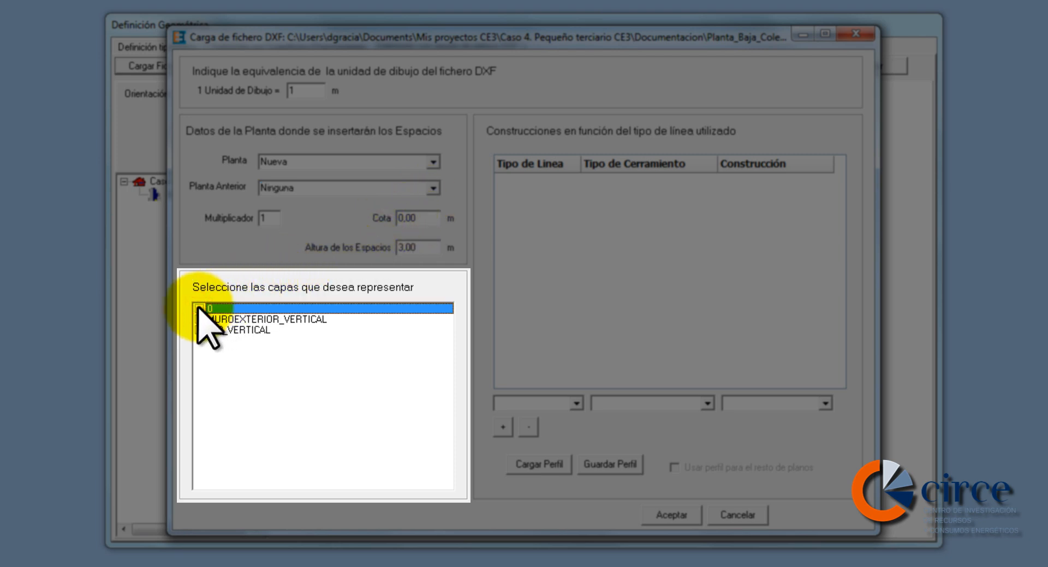
pyautogui.click(199, 320)
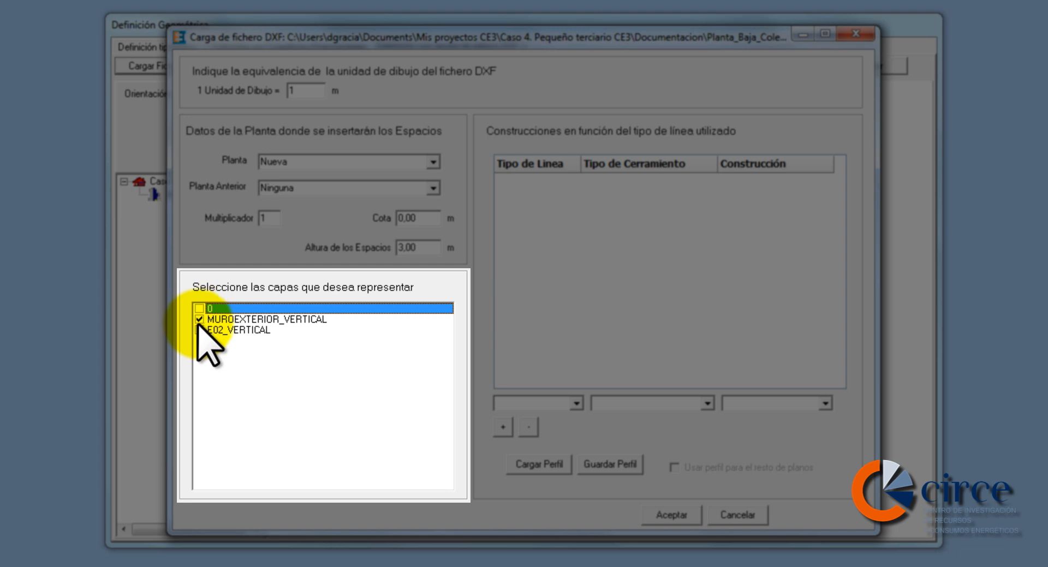
pyautogui.click(199, 330)
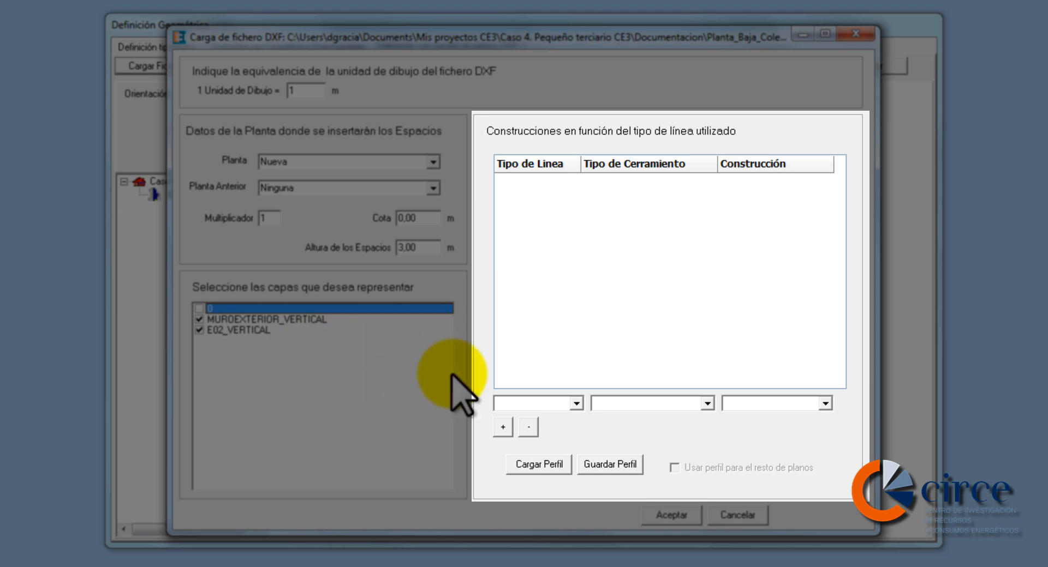
# - Add a construction assignment linking Continuous lines to enclosure type "Fachadas" with construction TIP_Fachadas001
pyautogui.click(575, 404)
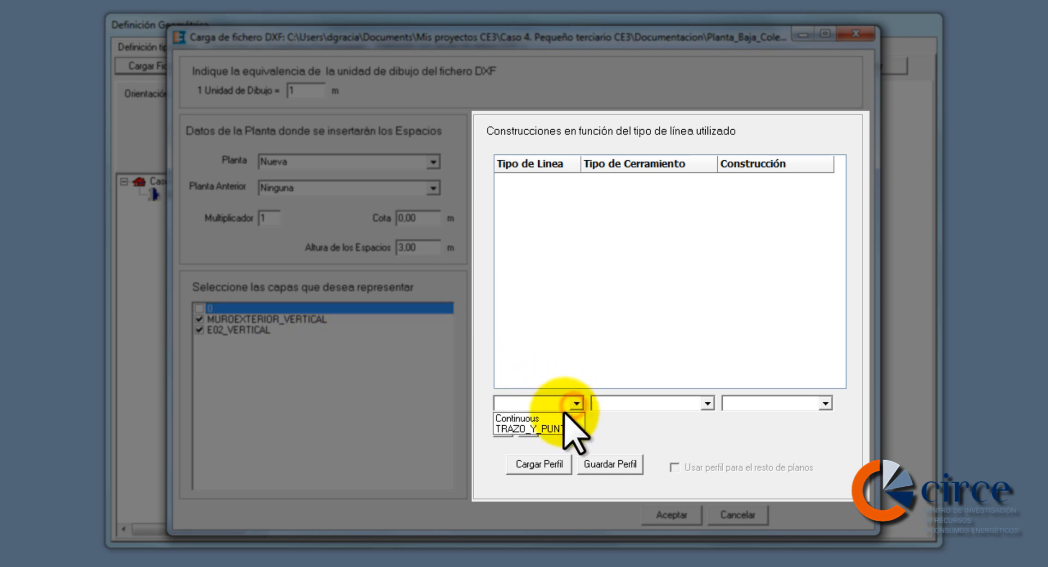
pyautogui.click(560, 415)
pyautogui.click(707, 404)
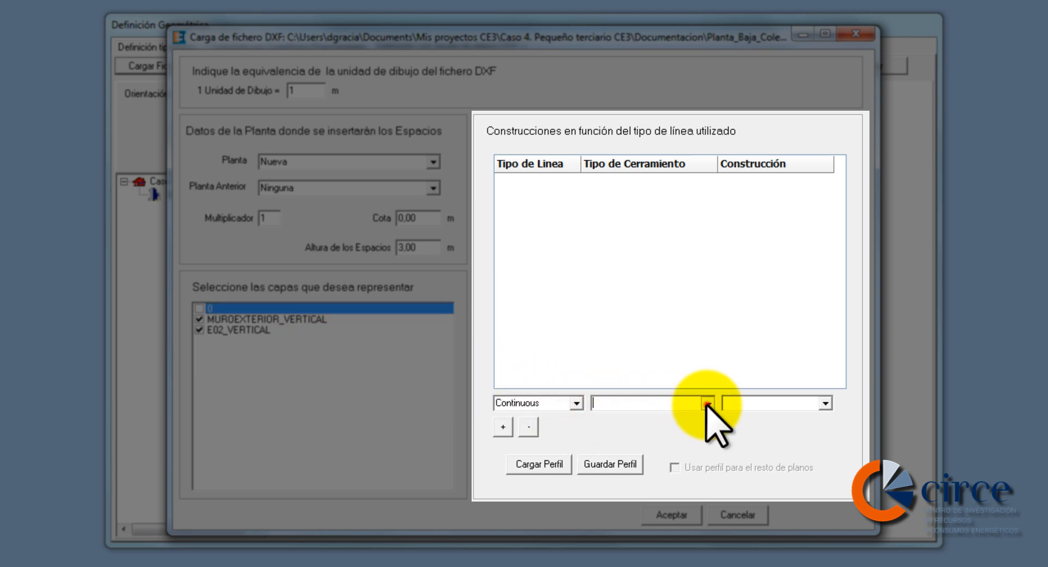
pyautogui.click(700, 418)
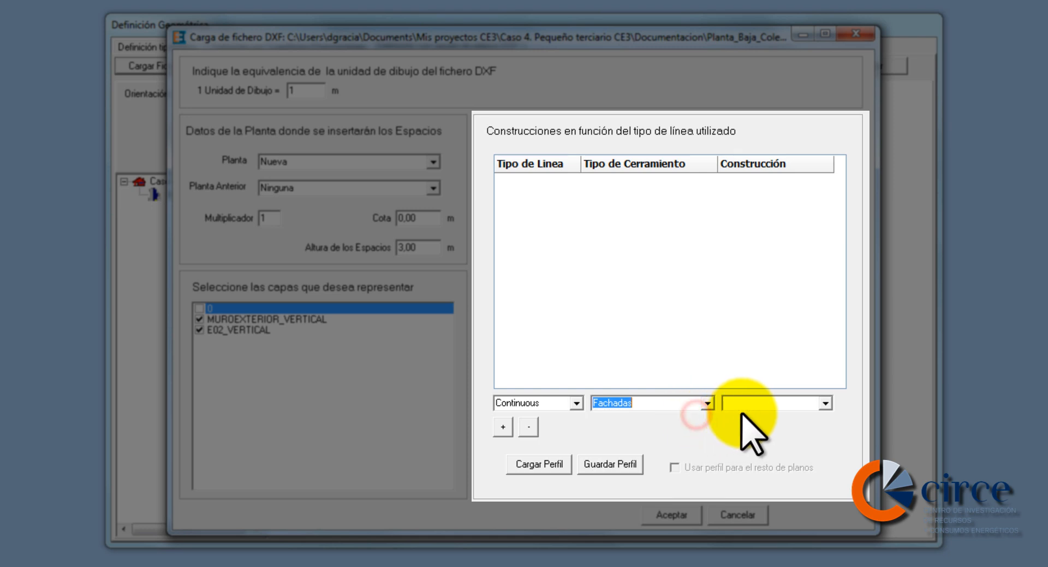
pyautogui.click(825, 403)
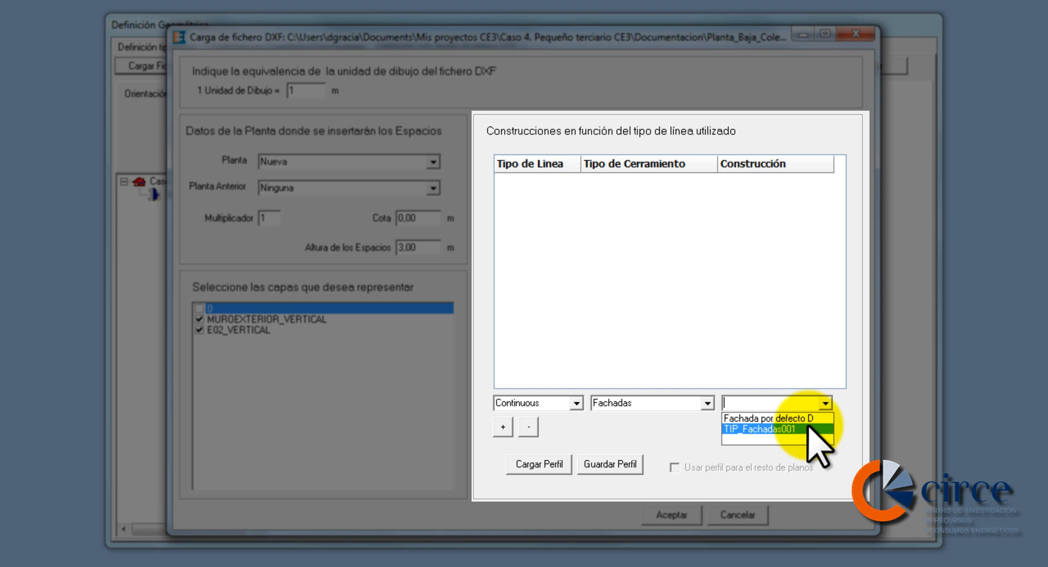
pyautogui.click(802, 429)
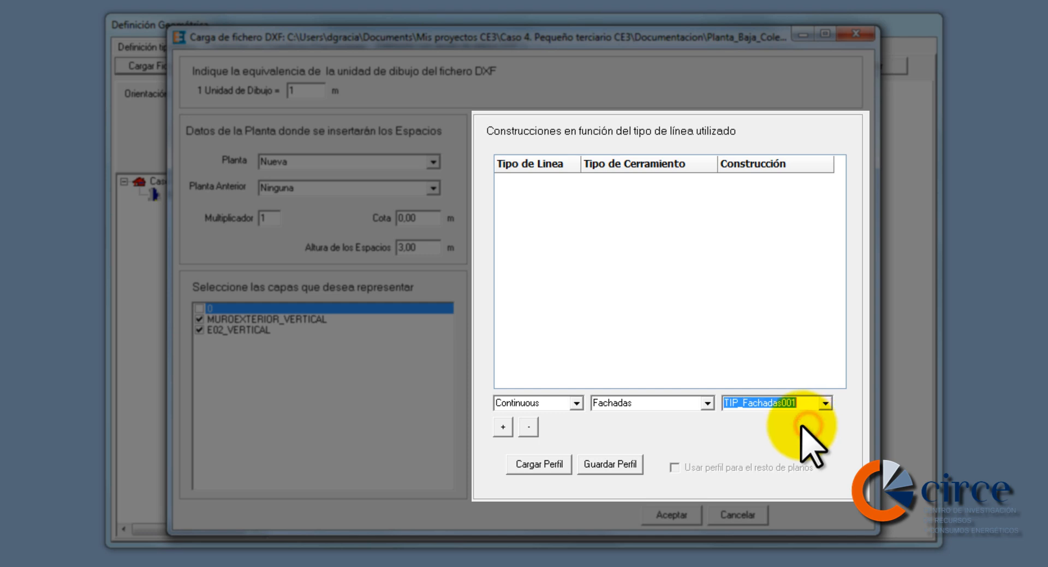
pyautogui.click(502, 427)
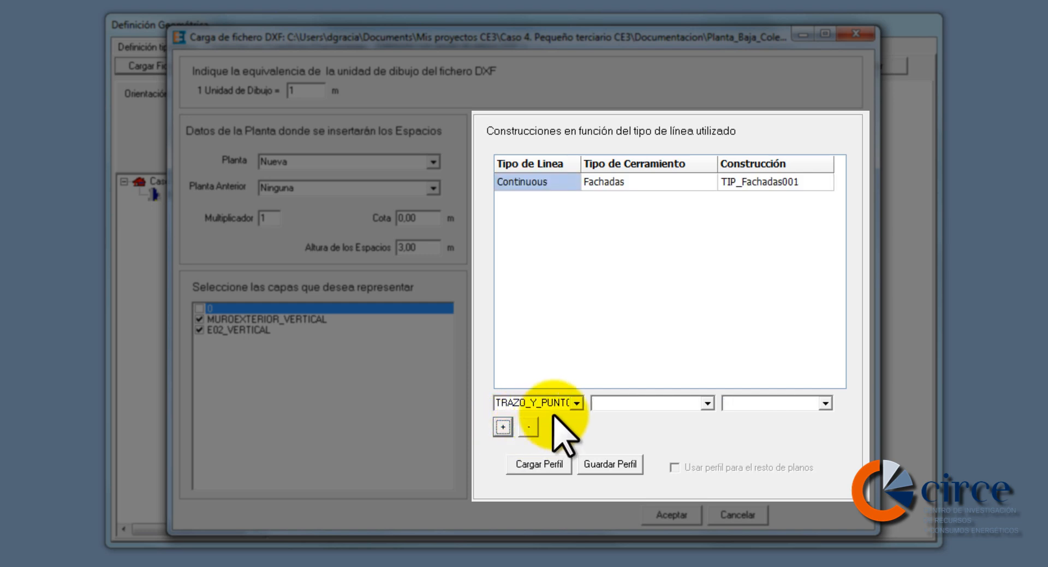
# - Assign TRAZO_Y_PUNTO lines to "Partición interior vertical" with construction TIP_Partición interior004, and accept the ground floor import
pyautogui.click(576, 403)
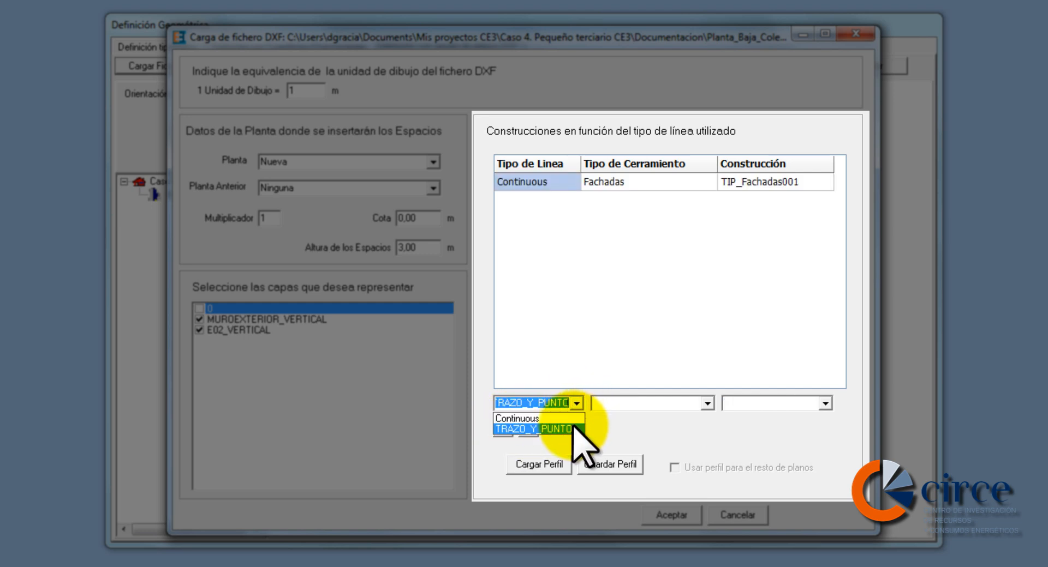
pyautogui.click(572, 428)
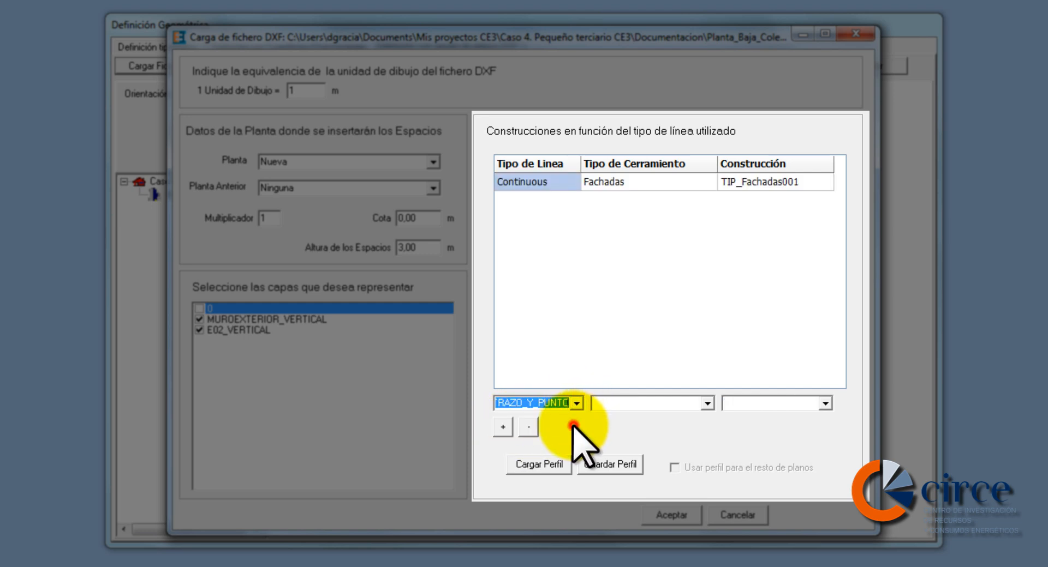
pyautogui.click(707, 404)
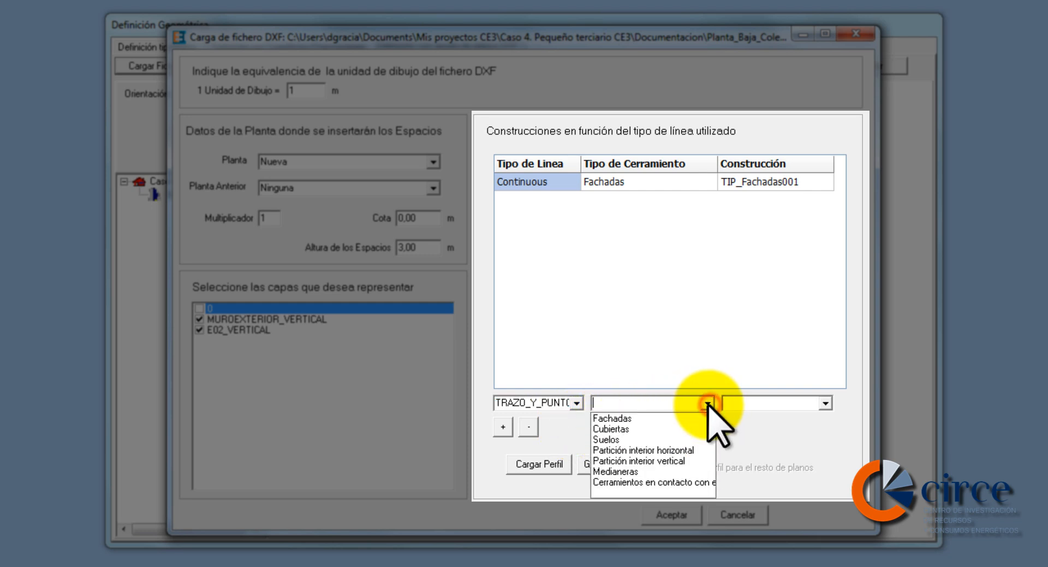
pyautogui.click(685, 461)
pyautogui.click(824, 404)
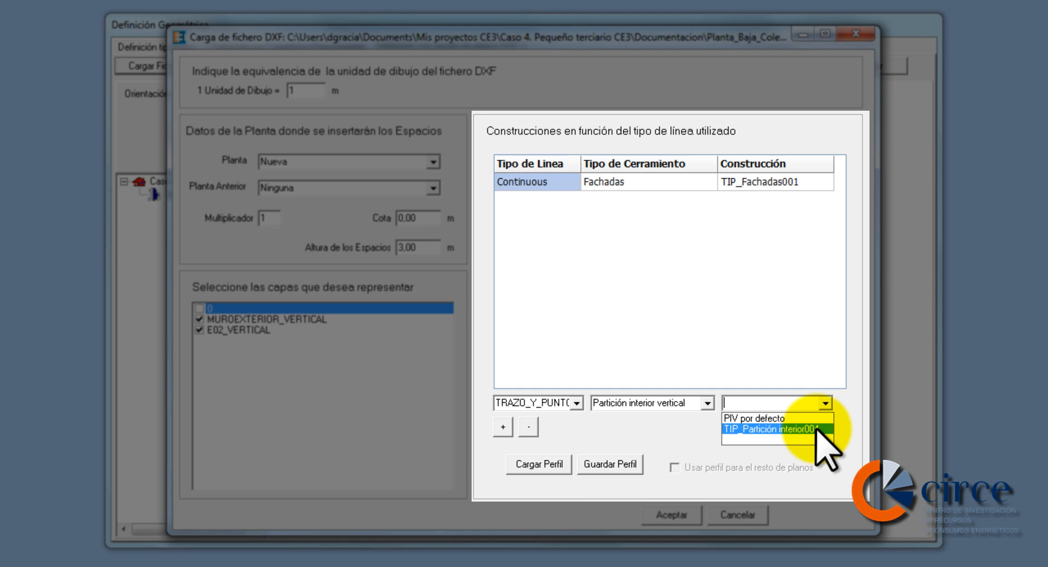
pyautogui.click(816, 429)
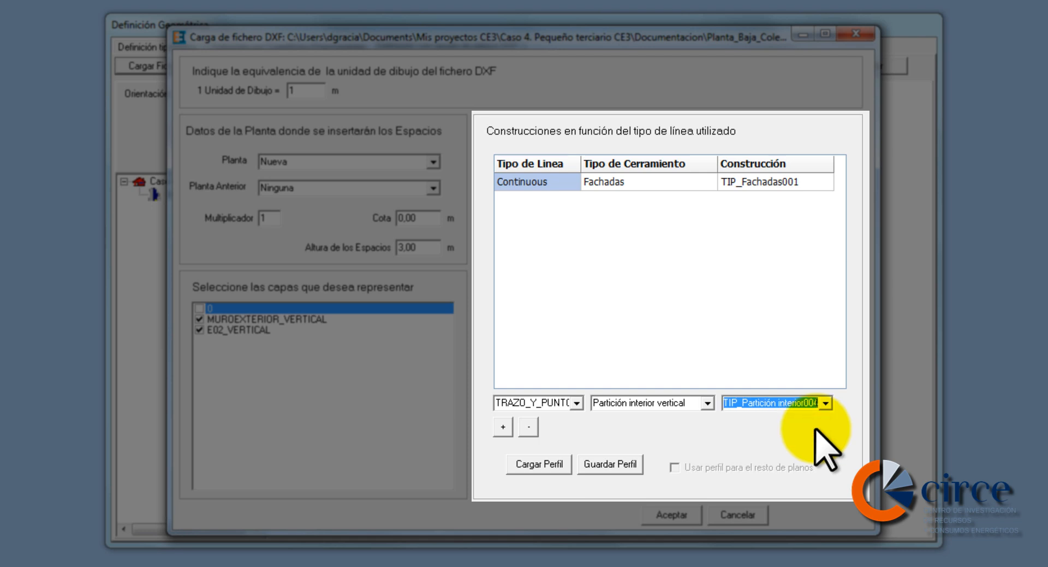
pyautogui.click(503, 426)
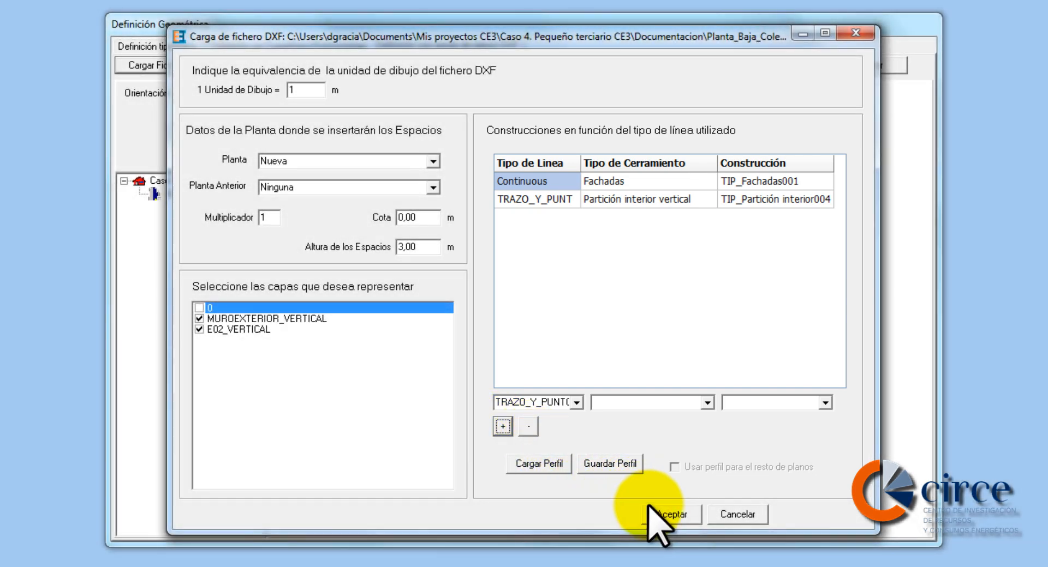
pyautogui.click(666, 516)
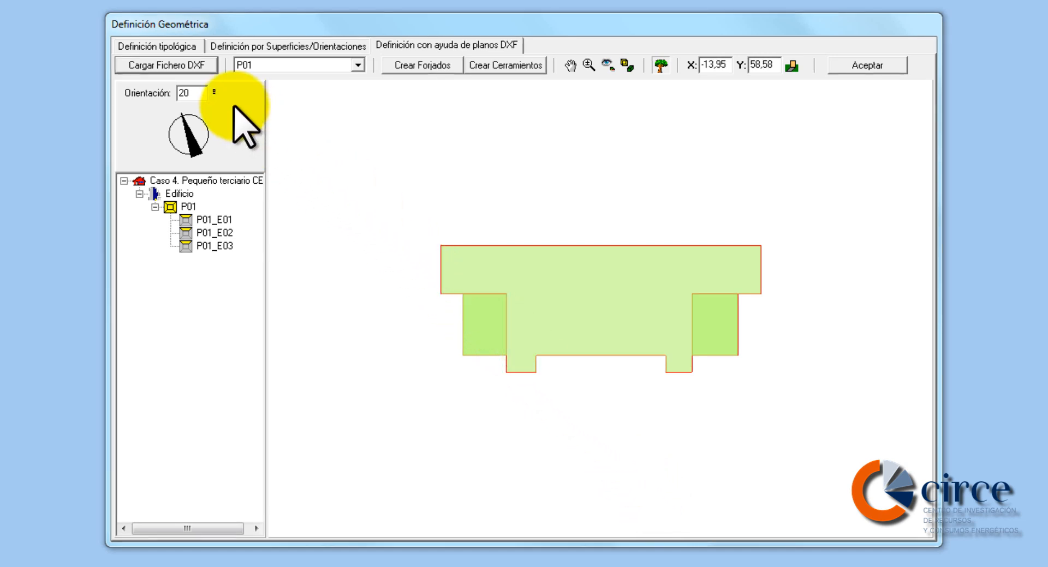
# - Load the DXF plan Planta_Primera_Colegio.dxf and set its drawing unit to 1 m
pyautogui.click(162, 64)
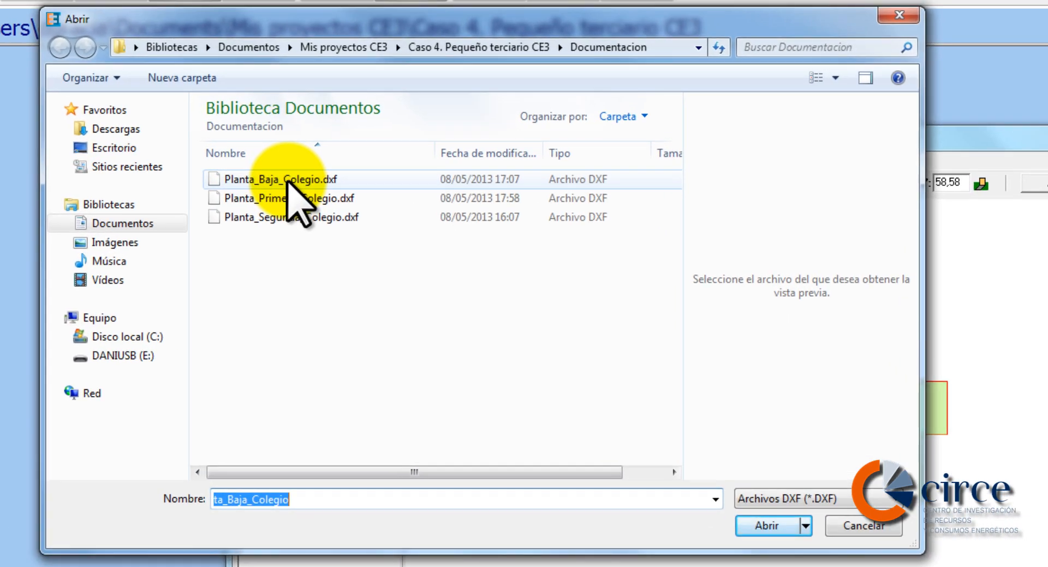
pyautogui.click(288, 198)
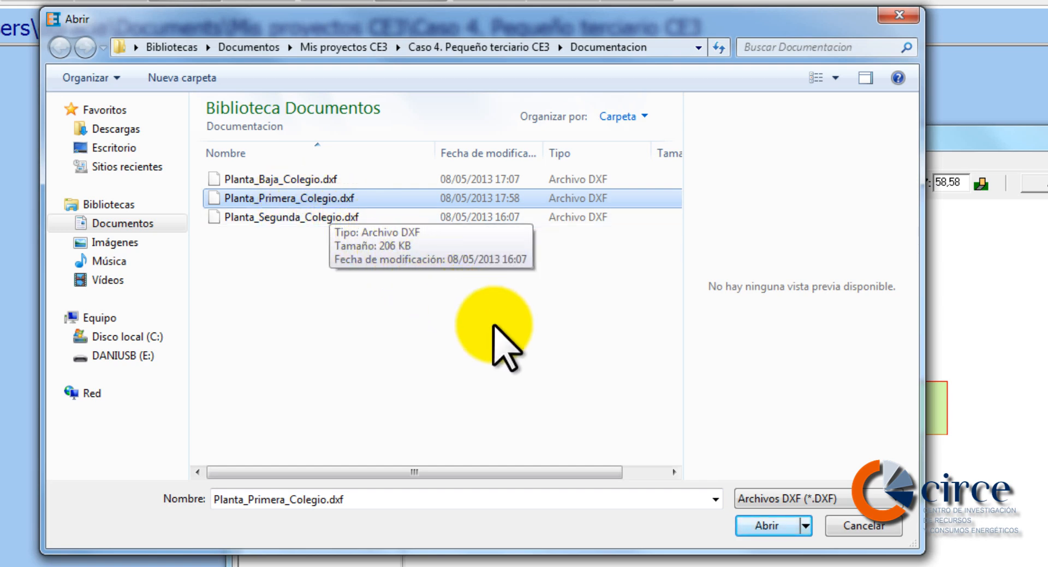
pyautogui.click(761, 527)
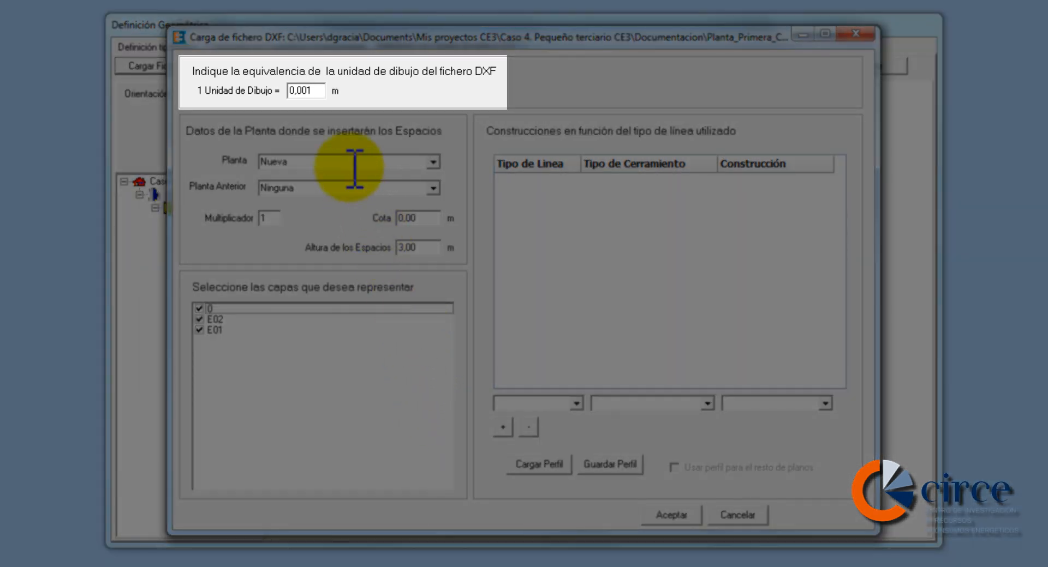
pyautogui.moveTo(313, 90); pyautogui.dragTo(276, 91)
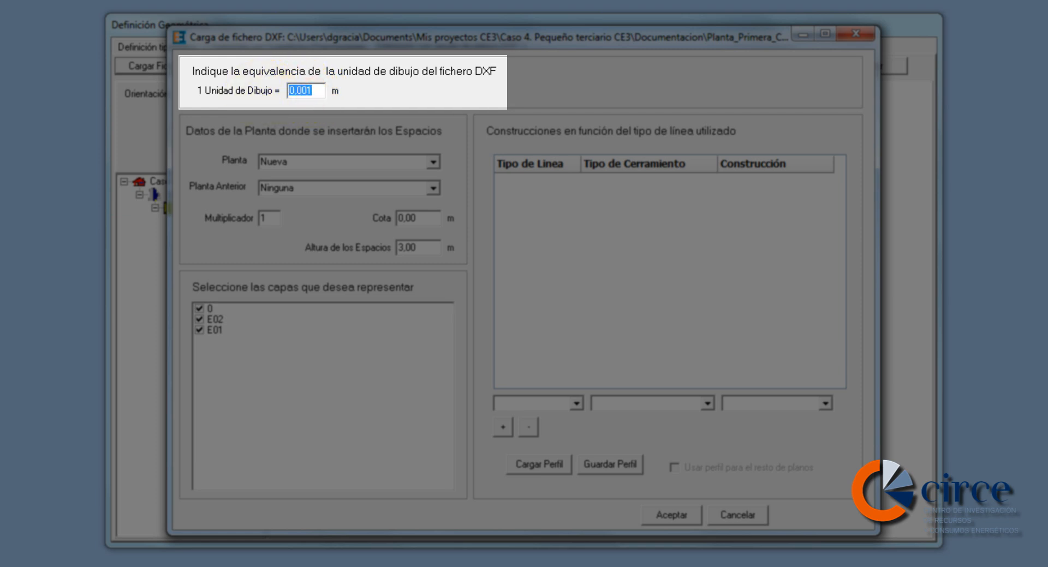
pyautogui.write('1')
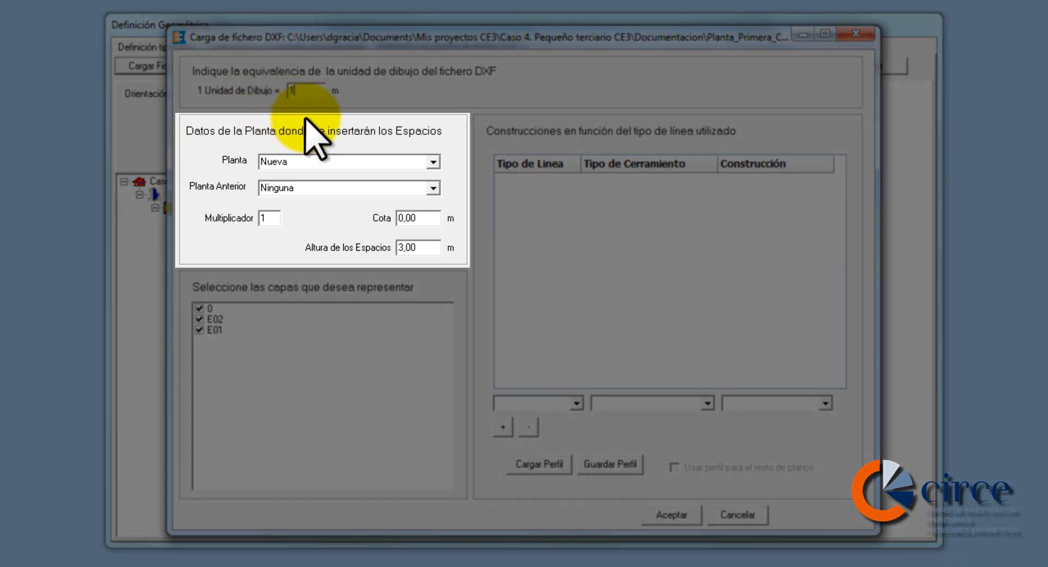
# - Insert the spaces in a "Nueva" floor with P01 as the previous floor, and exclude layer 0, keeping E02 and E01
pyautogui.click(432, 162)
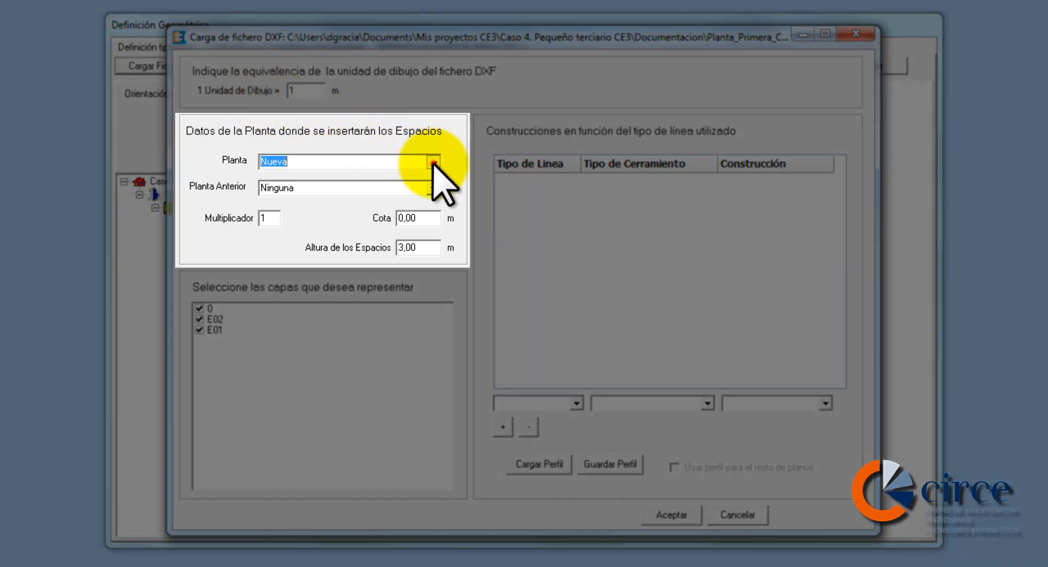
pyautogui.click(425, 177)
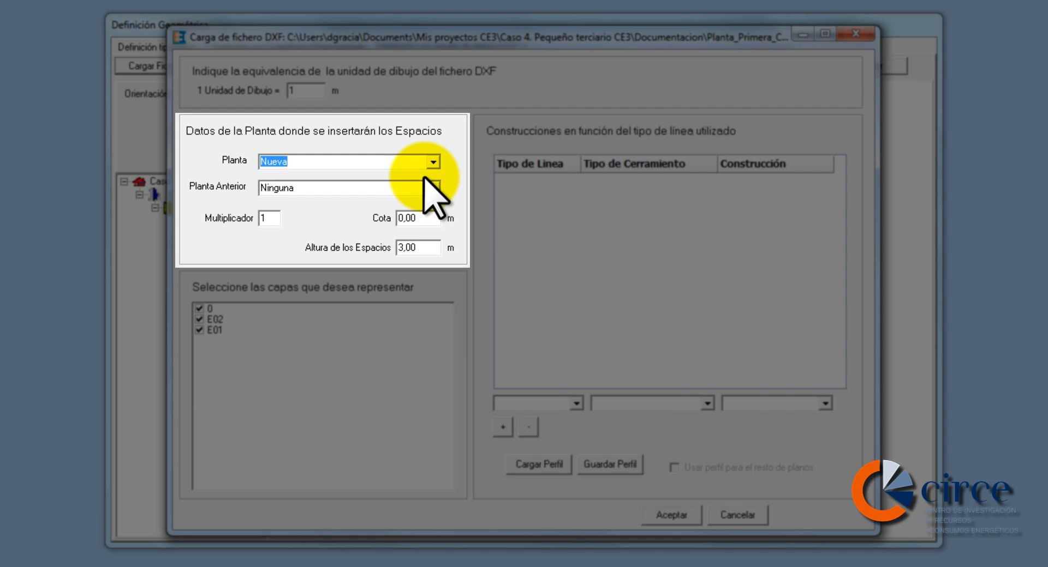
pyautogui.click(433, 187)
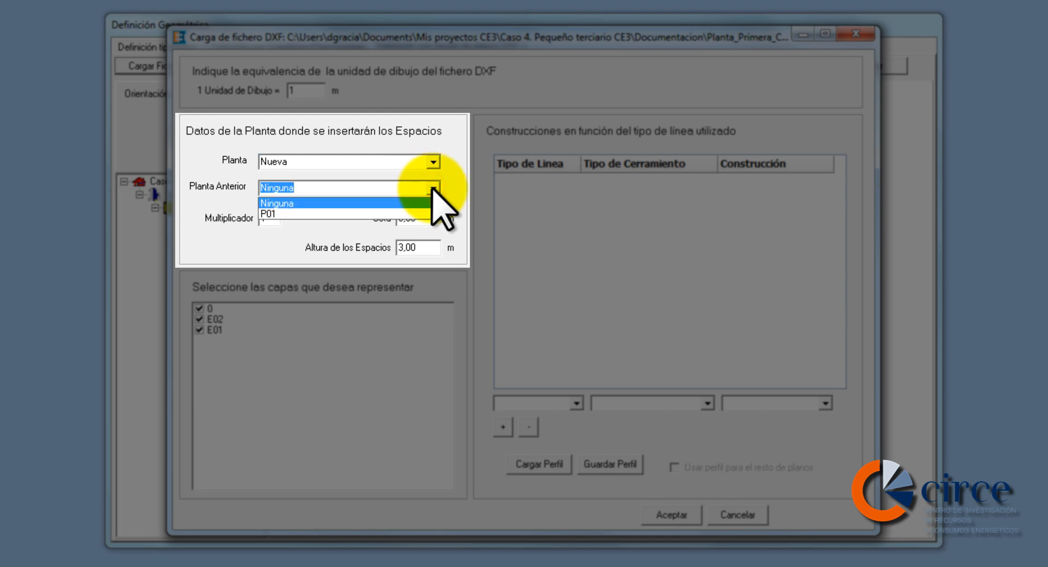
pyautogui.click(418, 213)
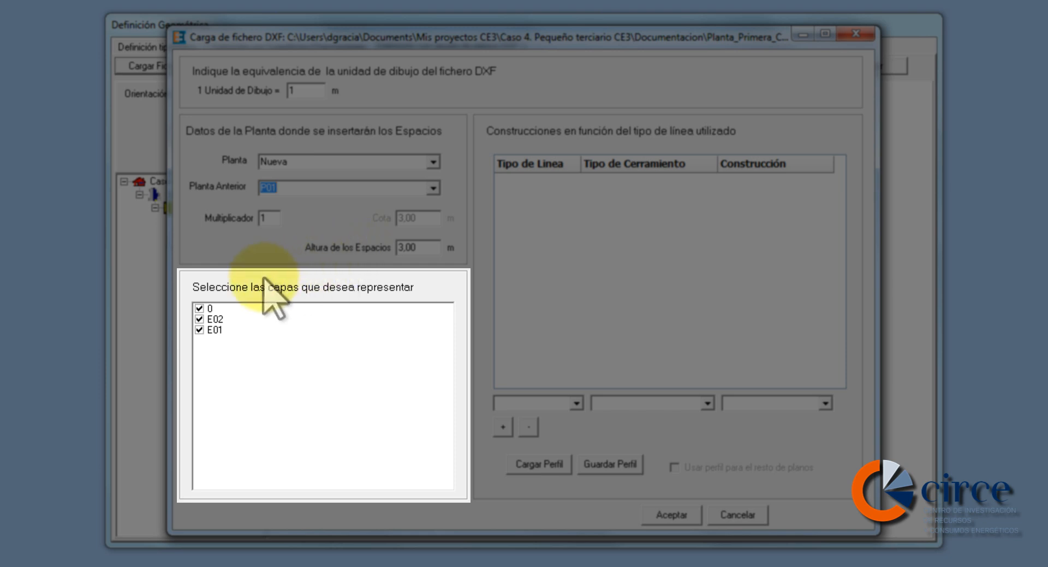
pyautogui.click(198, 308)
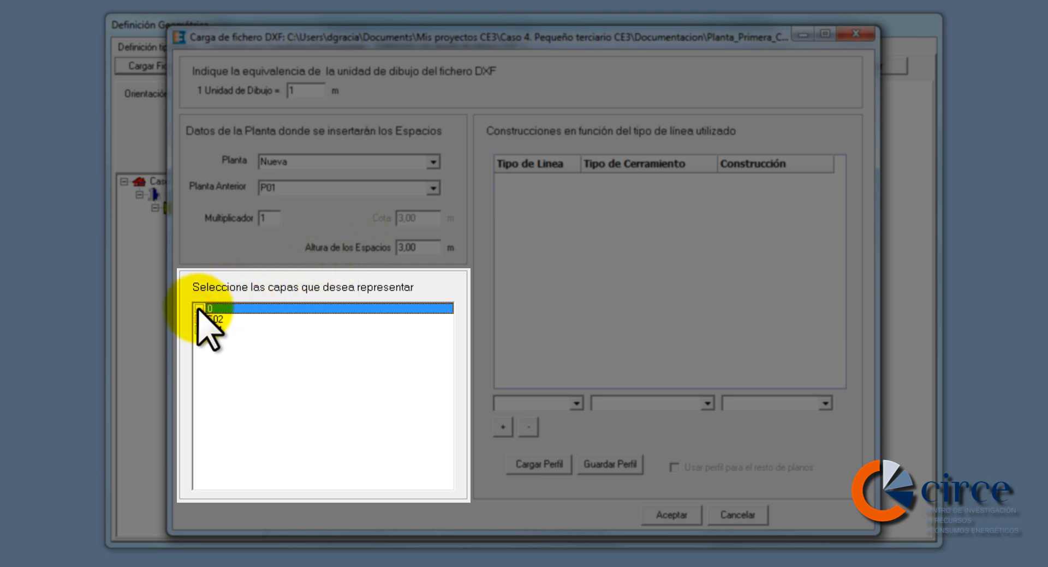
pyautogui.click(199, 330)
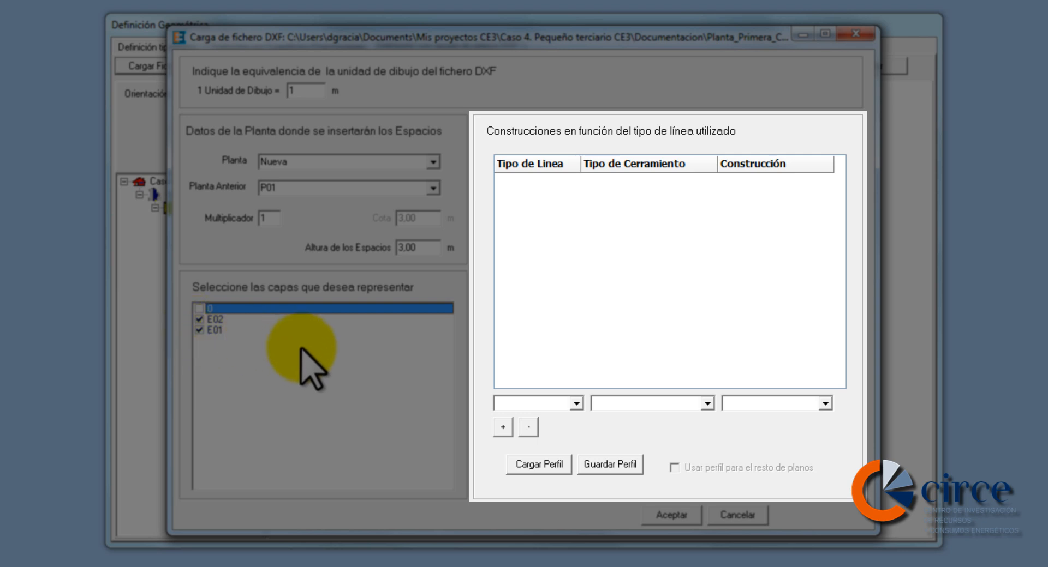
# - Add a construction assignment for the first floor linking Continuous lines to enclosure type "Fachadas" with construction TIP_Fachadas001
pyautogui.click(576, 403)
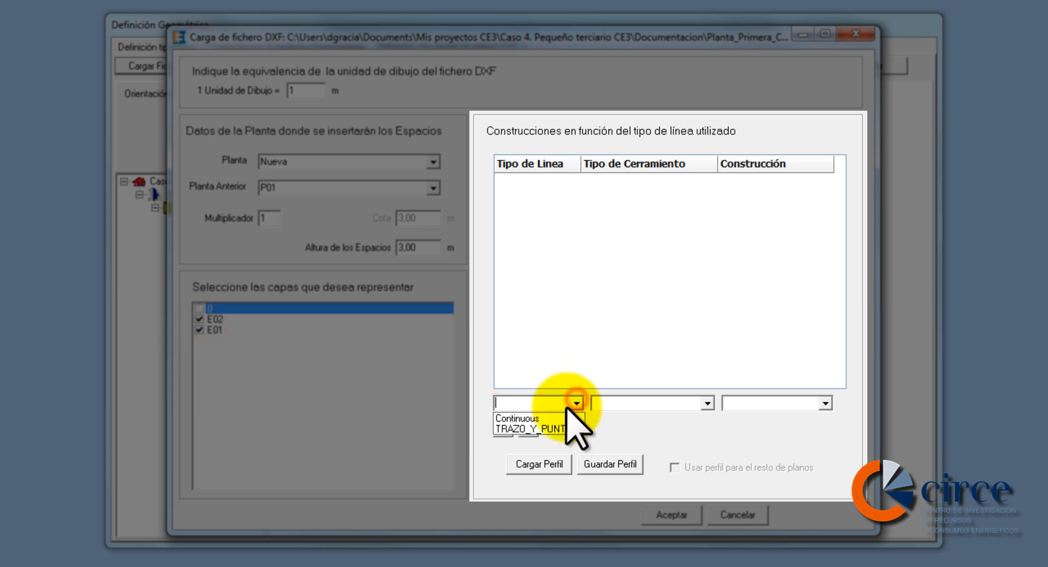
pyautogui.click(568, 414)
pyautogui.click(707, 404)
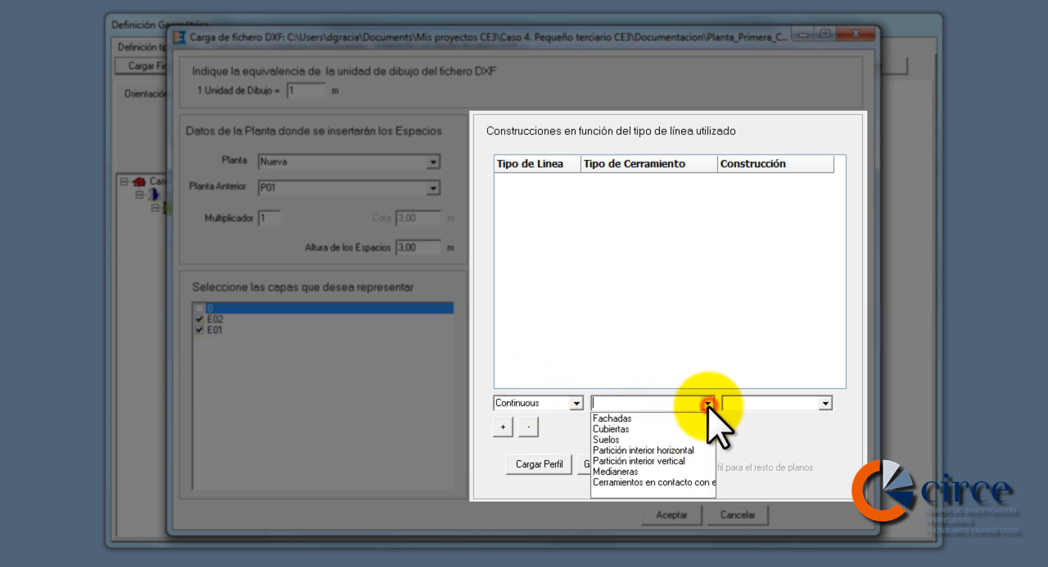
pyautogui.click(693, 419)
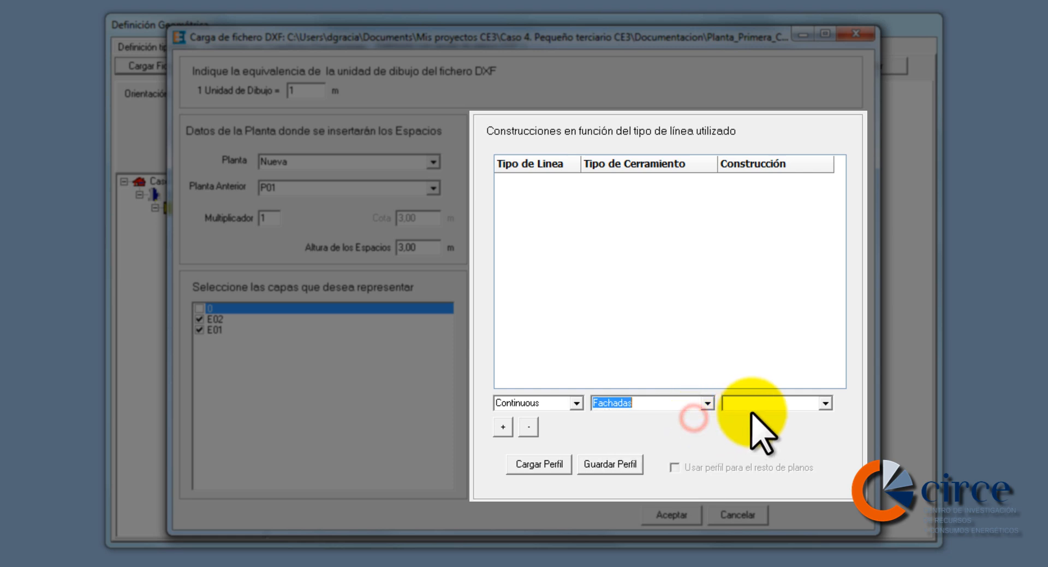
pyautogui.click(825, 404)
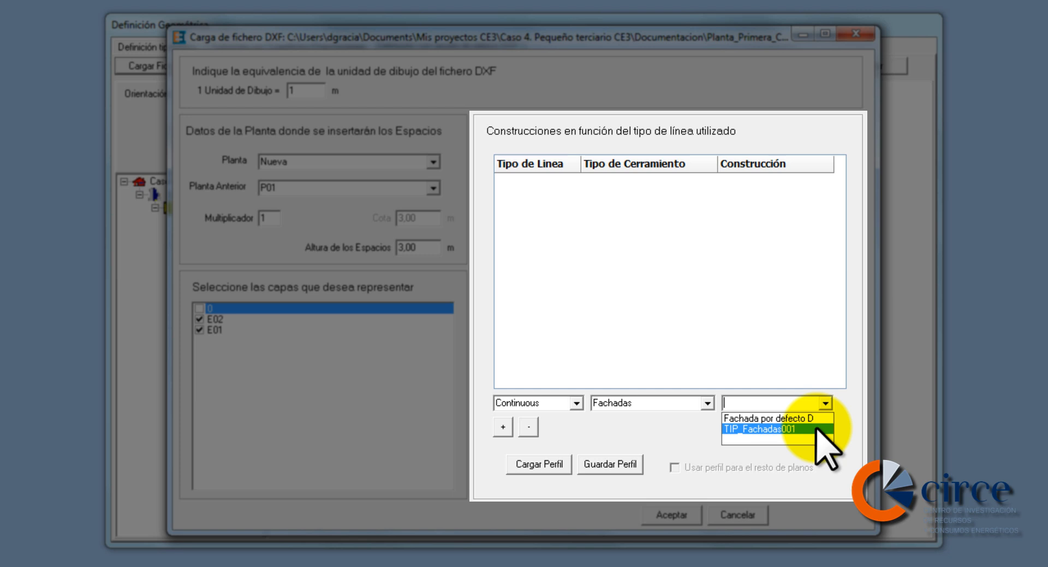
pyautogui.click(816, 430)
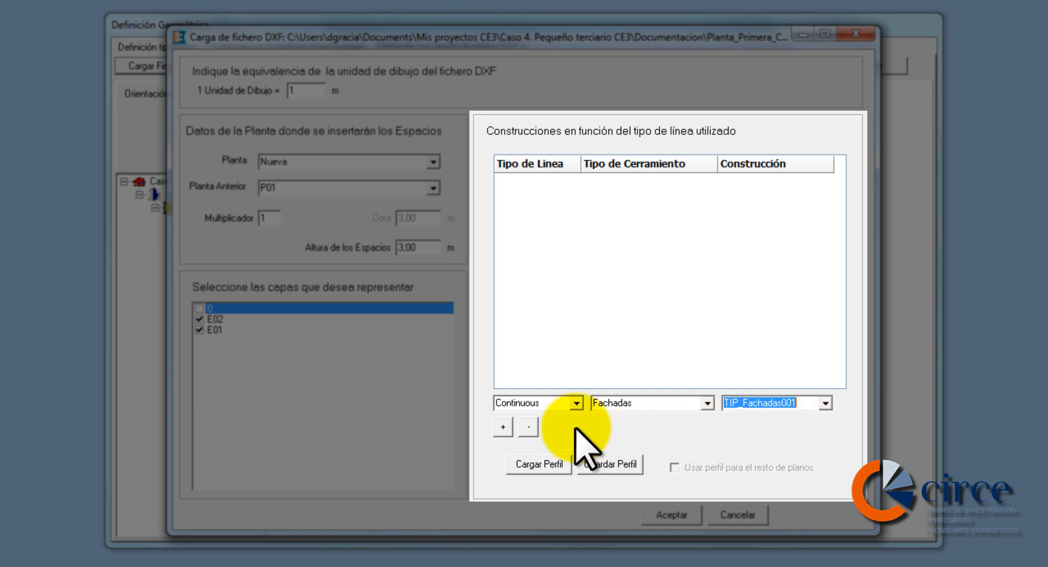
pyautogui.click(503, 426)
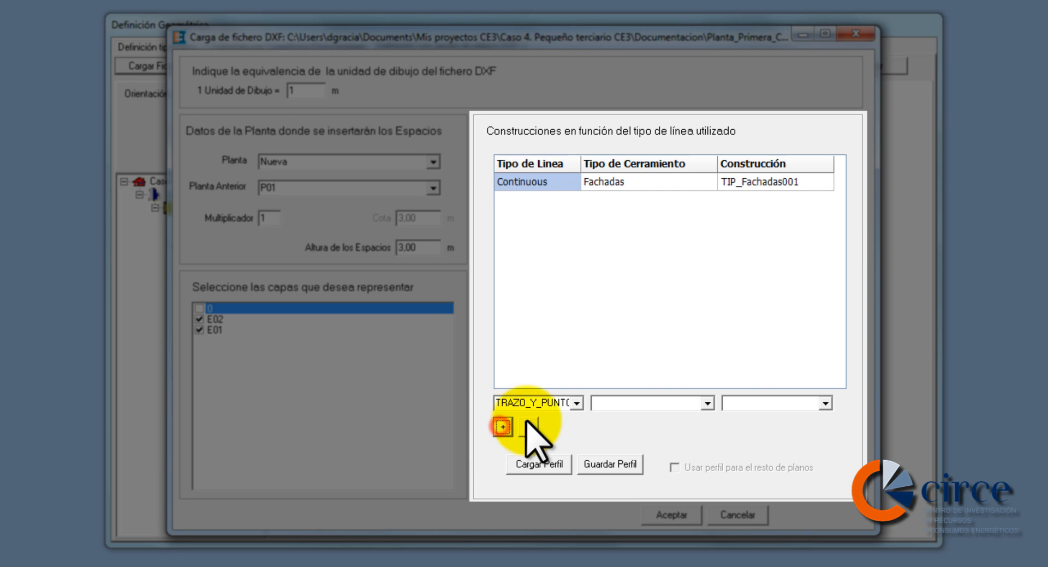
# - Assign TRAZO_Y_PUNTO lines to "Partición interior vertical" with construction TIP_Partición interior004, and accept the first floor import
pyautogui.click(575, 404)
pyautogui.click(572, 428)
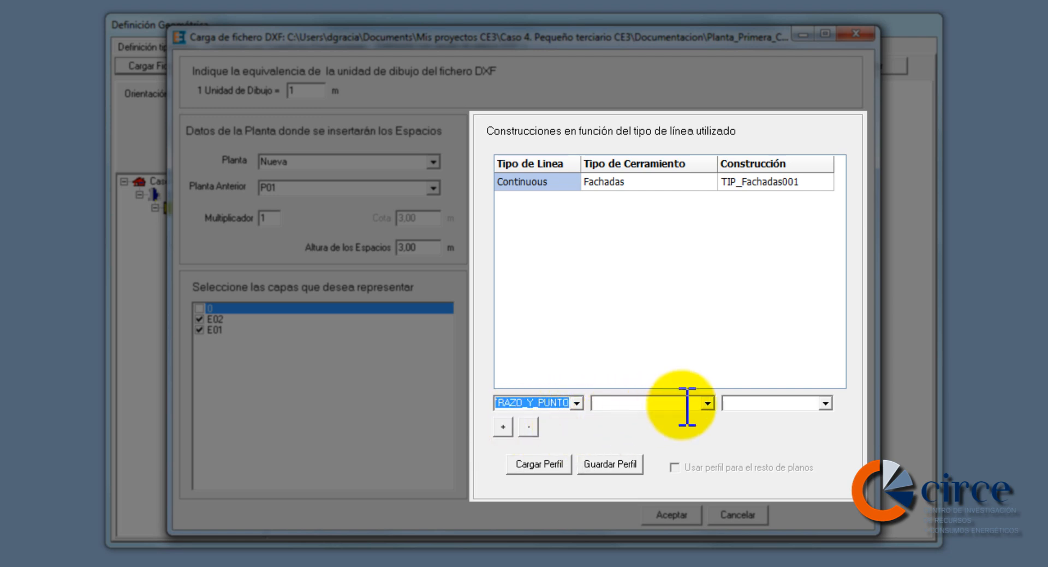
pyautogui.click(707, 404)
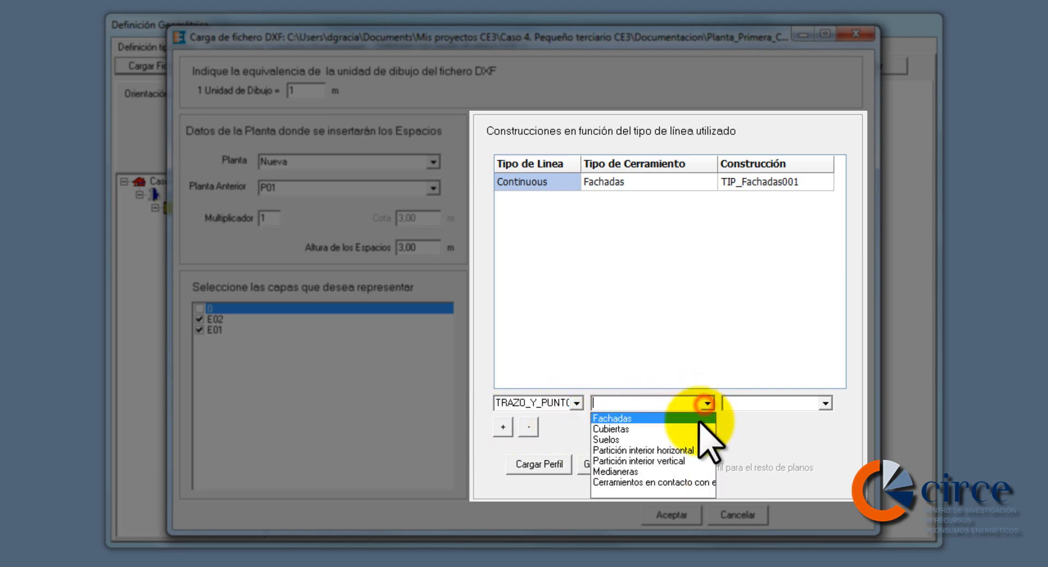
pyautogui.click(686, 461)
pyautogui.click(823, 403)
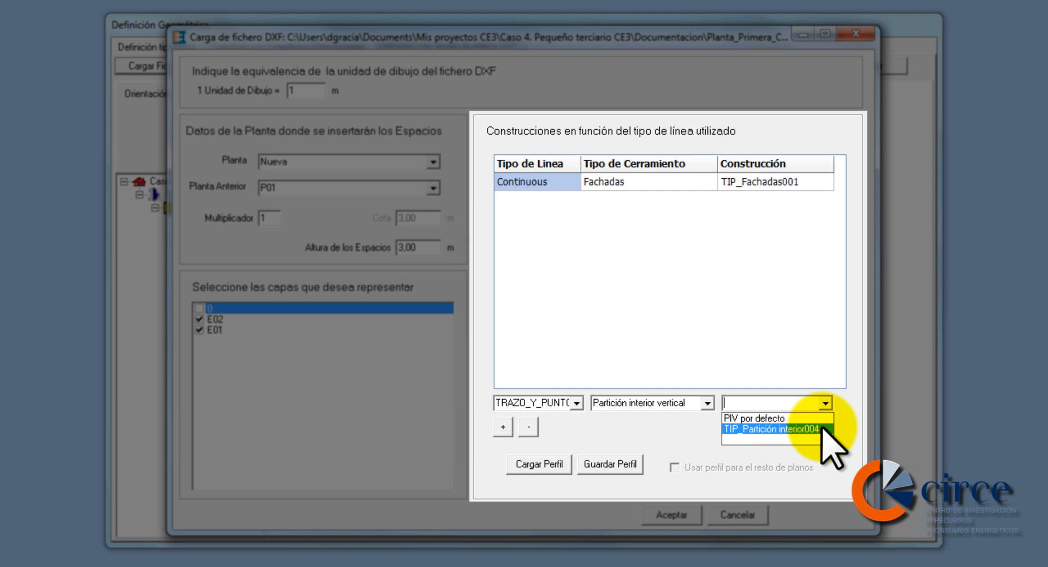
pyautogui.click(821, 430)
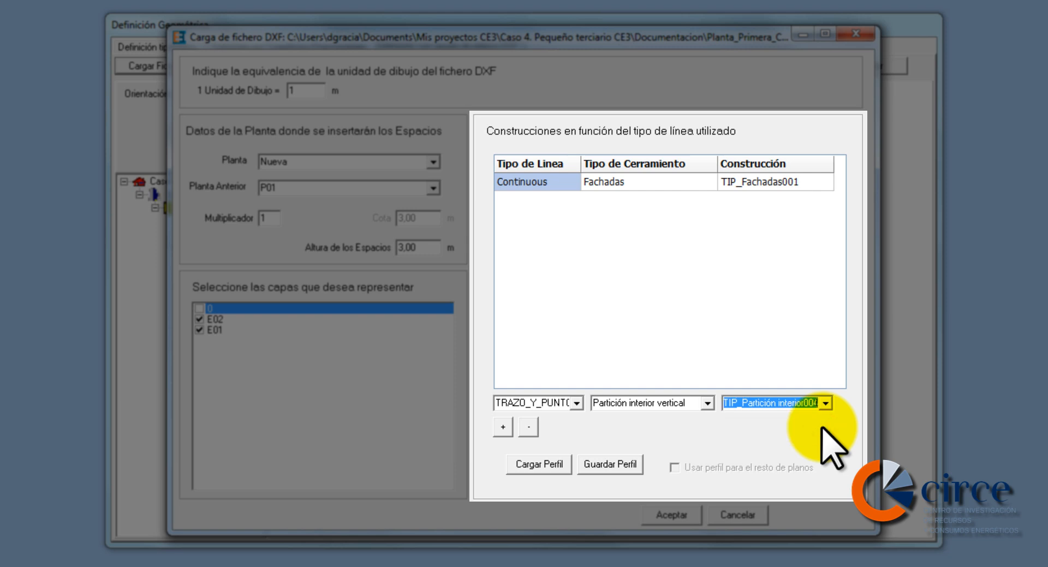
pyautogui.click(502, 427)
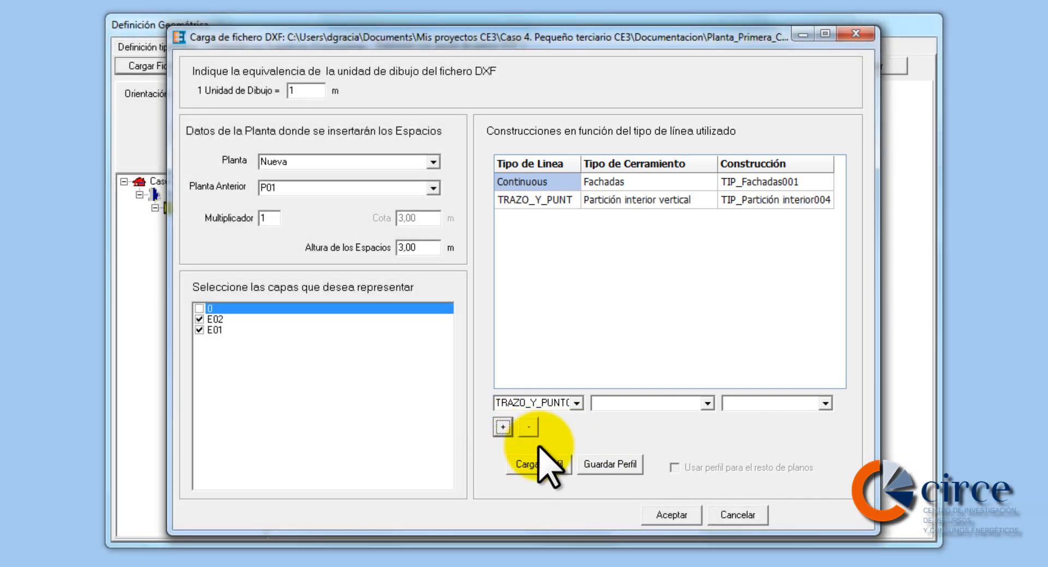
pyautogui.click(664, 513)
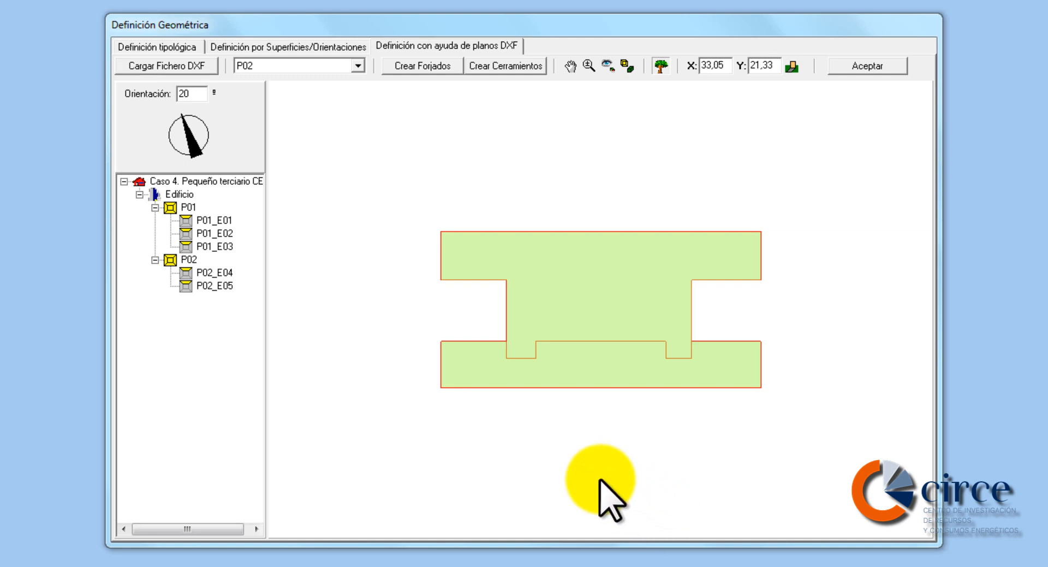
# - Load the DXF plan Planta_Segunda_Colegio.dxf and set its drawing unit to 1 m
pyautogui.click(168, 66)
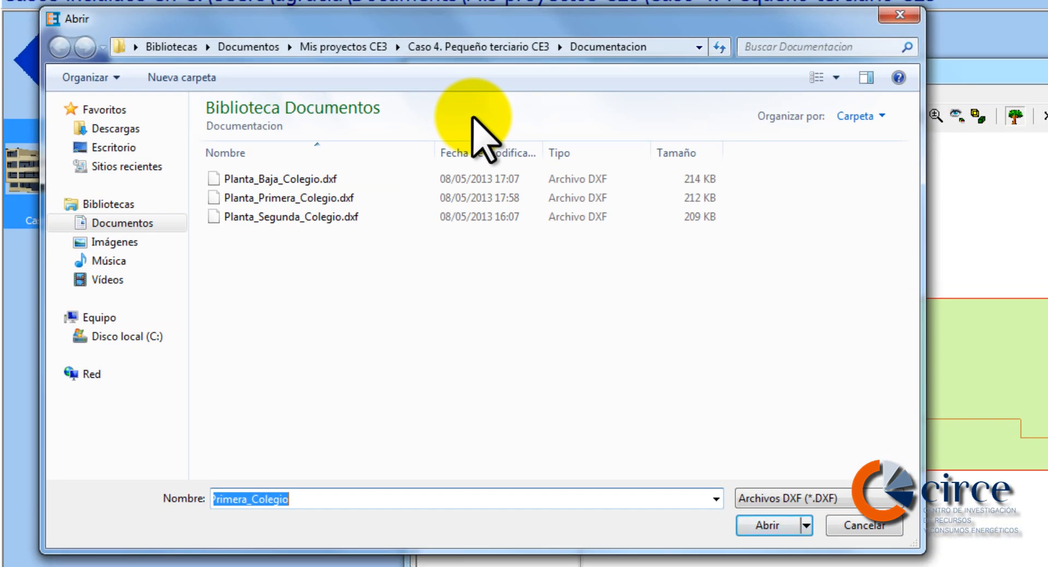
pyautogui.click(319, 217)
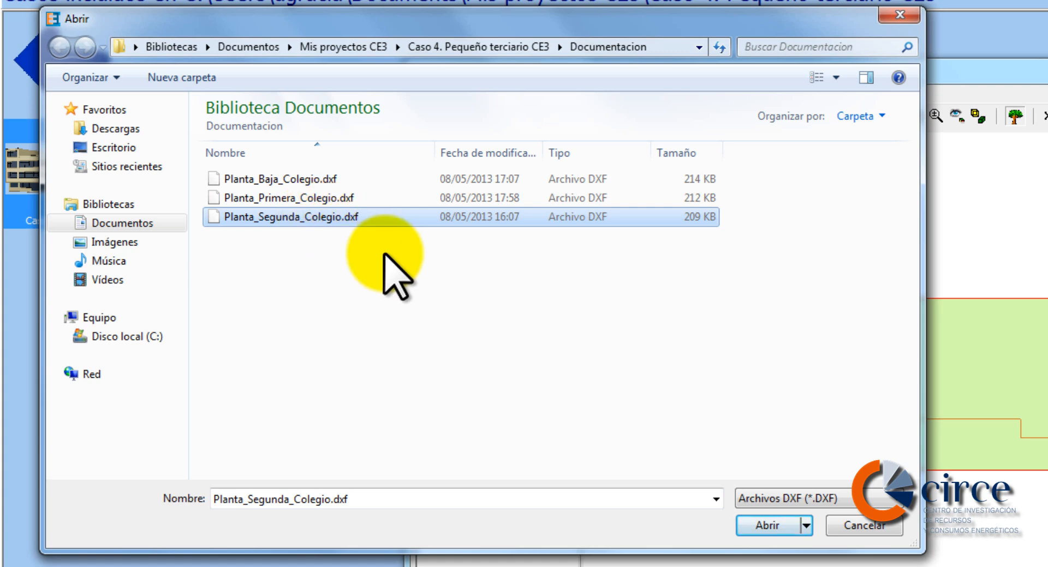
pyautogui.click(764, 525)
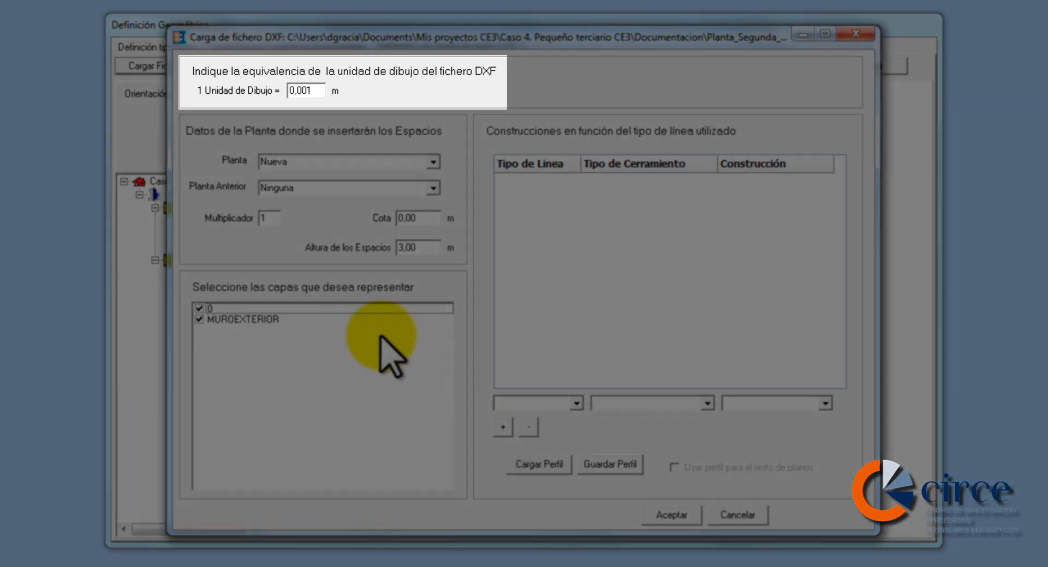
pyautogui.doubleClick(313, 91)
pyautogui.write('1')
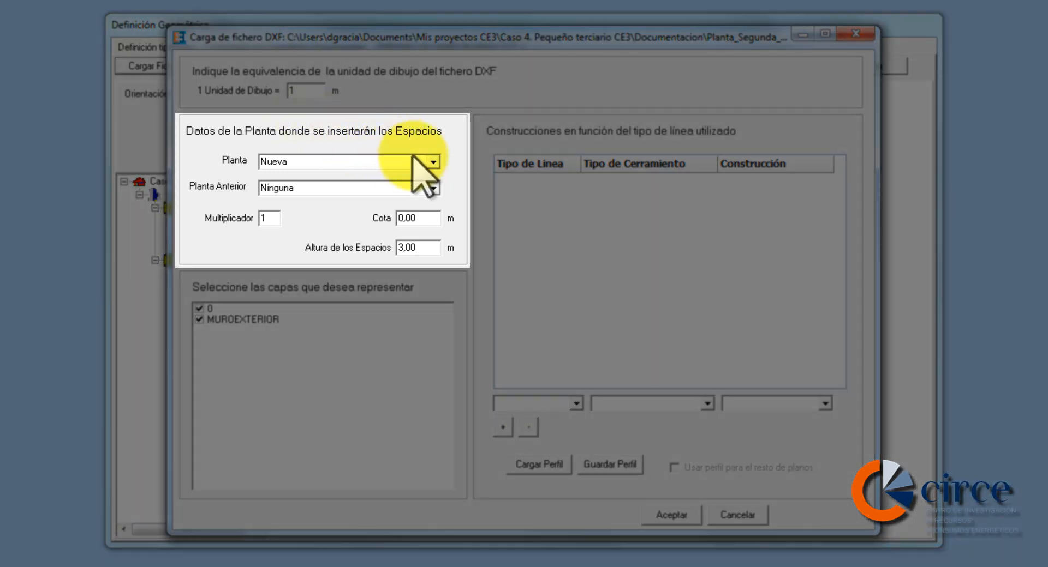
# - Insert the spaces in a "Nueva" floor with P02 as the previous floor, and exclude layer 0, keeping MUROEXTERIOR
pyautogui.click(431, 162)
pyautogui.click(419, 177)
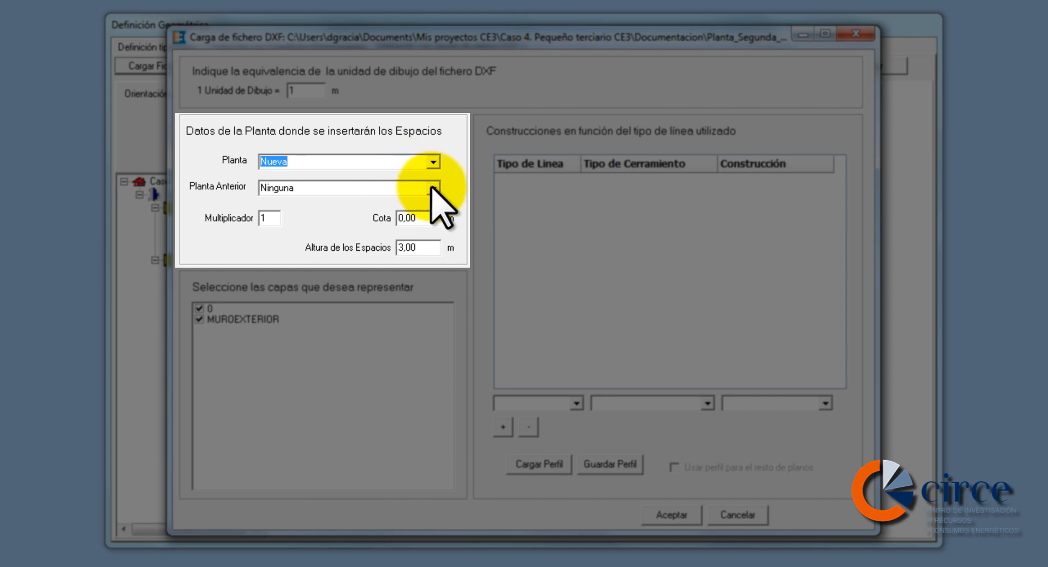
pyautogui.click(432, 187)
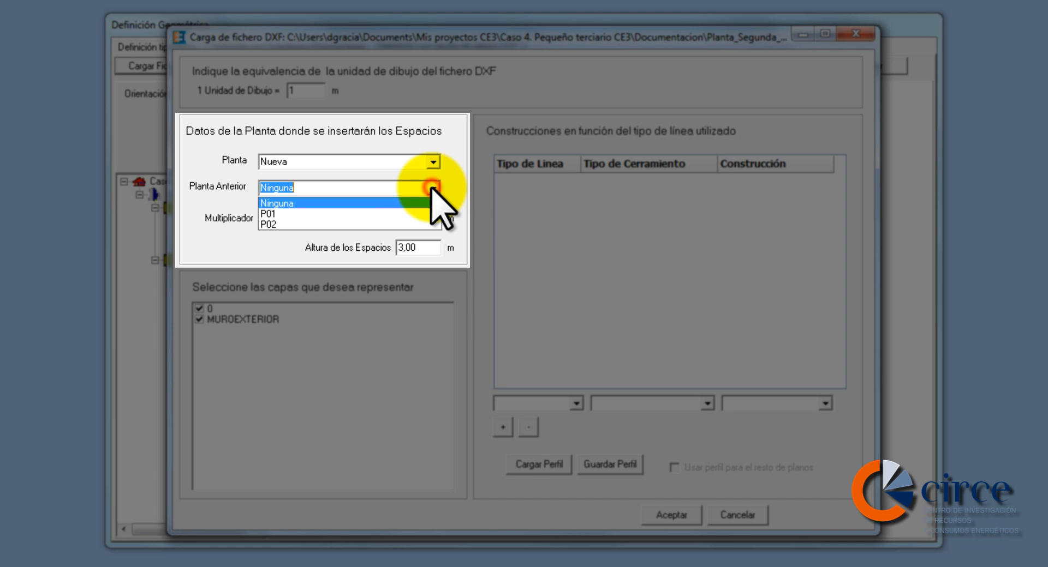
pyautogui.click(400, 224)
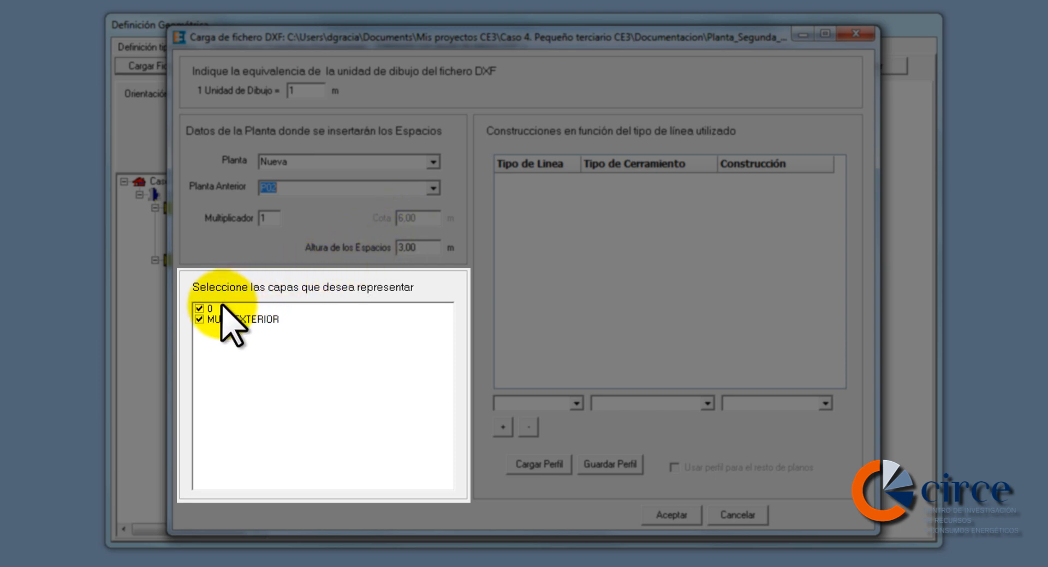
pyautogui.click(199, 308)
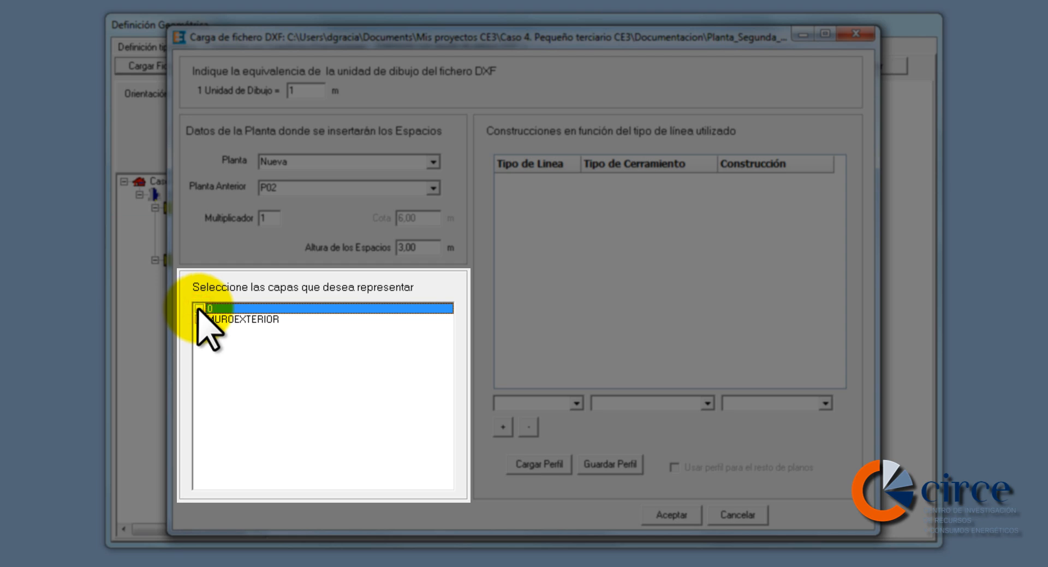
pyautogui.click(198, 319)
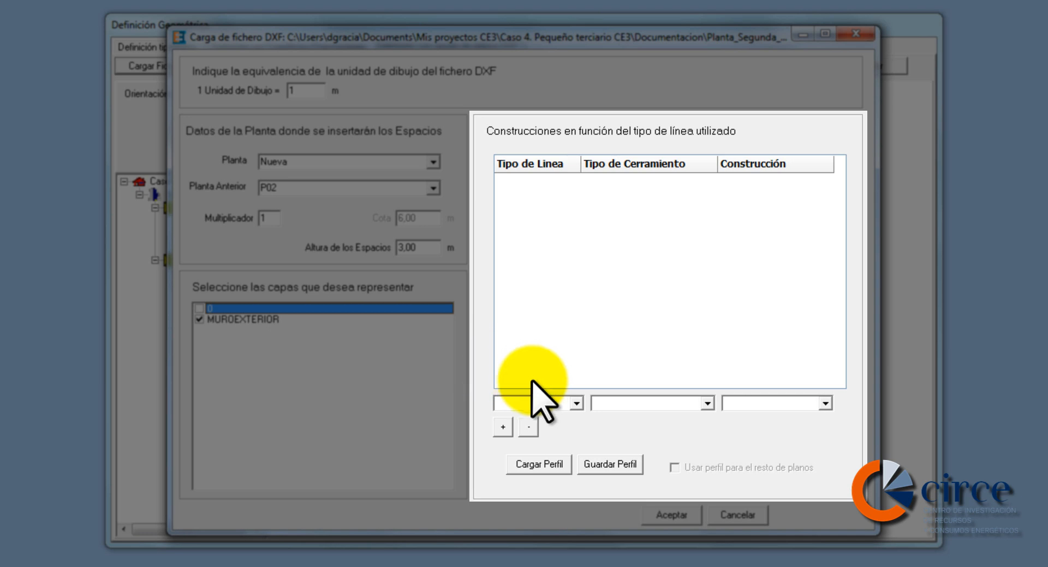
# - Assign Continuous lines to enclosure type "Fachadas" with construction TIP_Fachadas001, and accept the second floor import
pyautogui.click(575, 403)
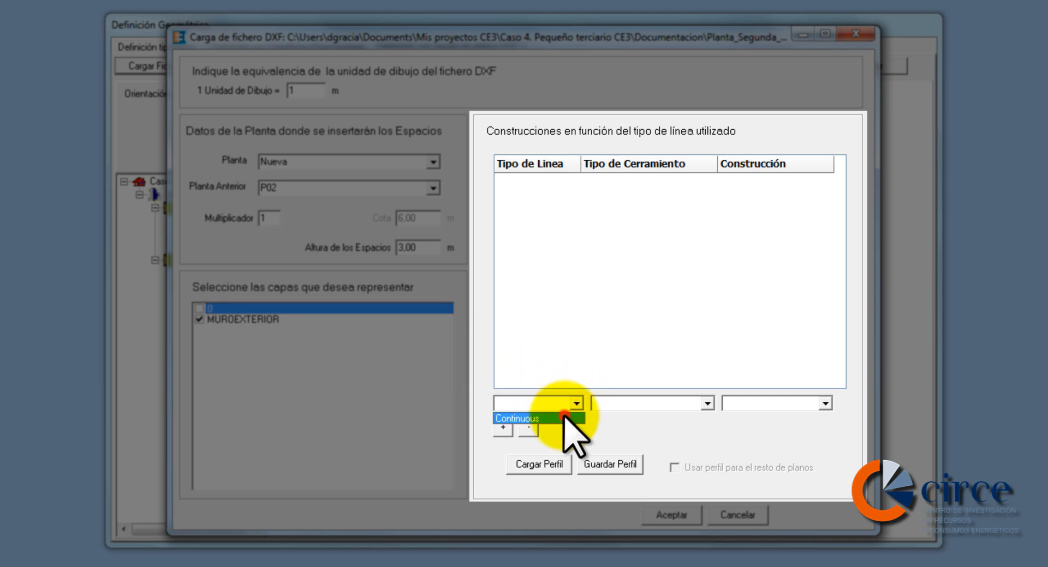
pyautogui.click(564, 418)
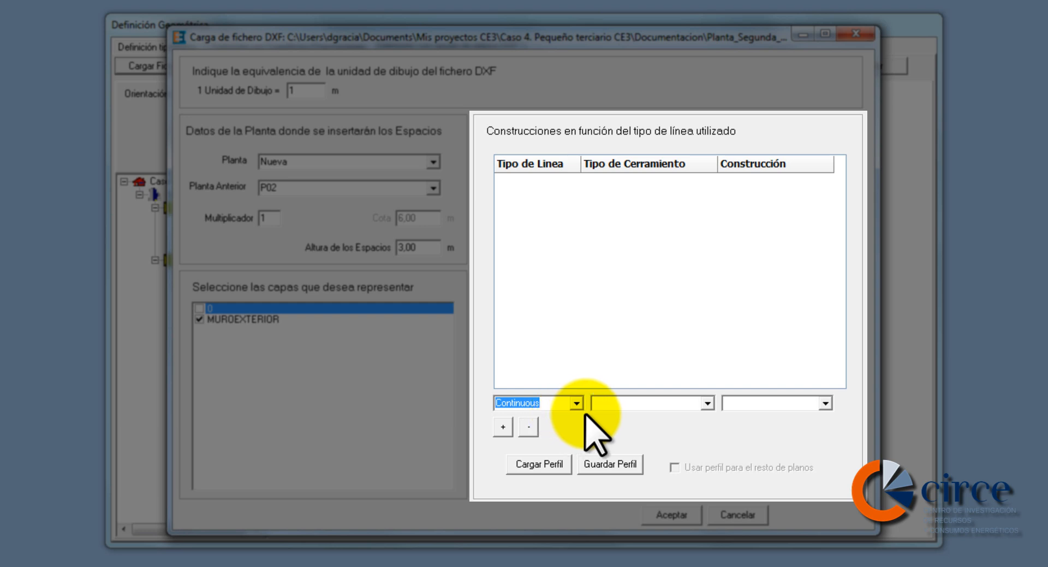
pyautogui.click(707, 404)
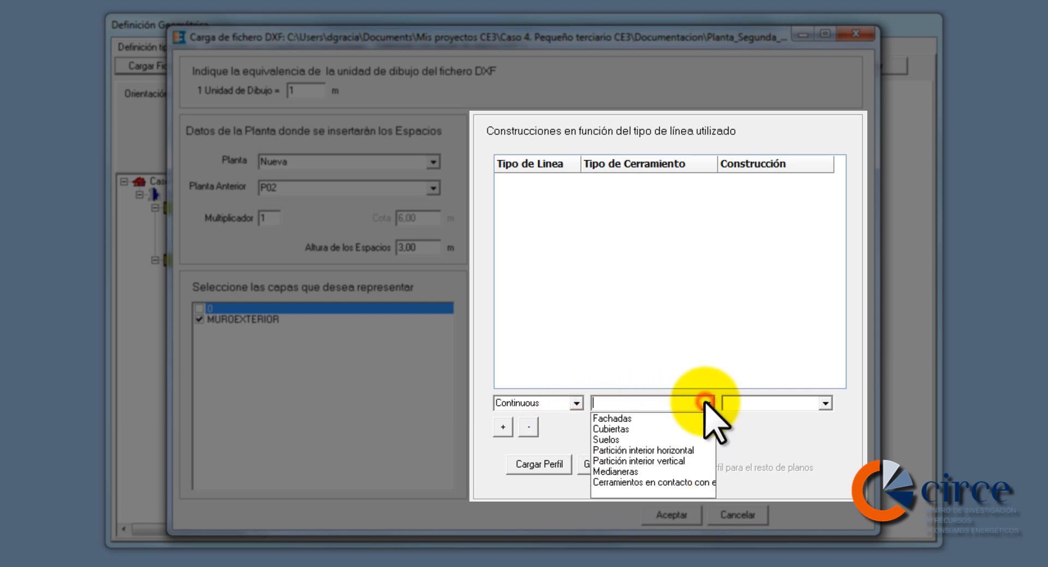
pyautogui.click(698, 419)
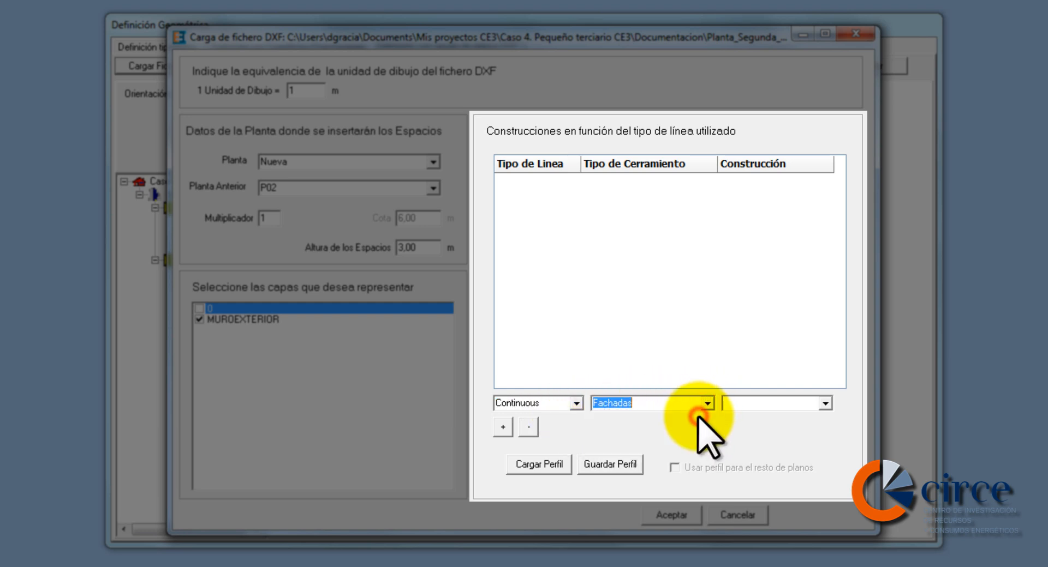
pyautogui.click(818, 406)
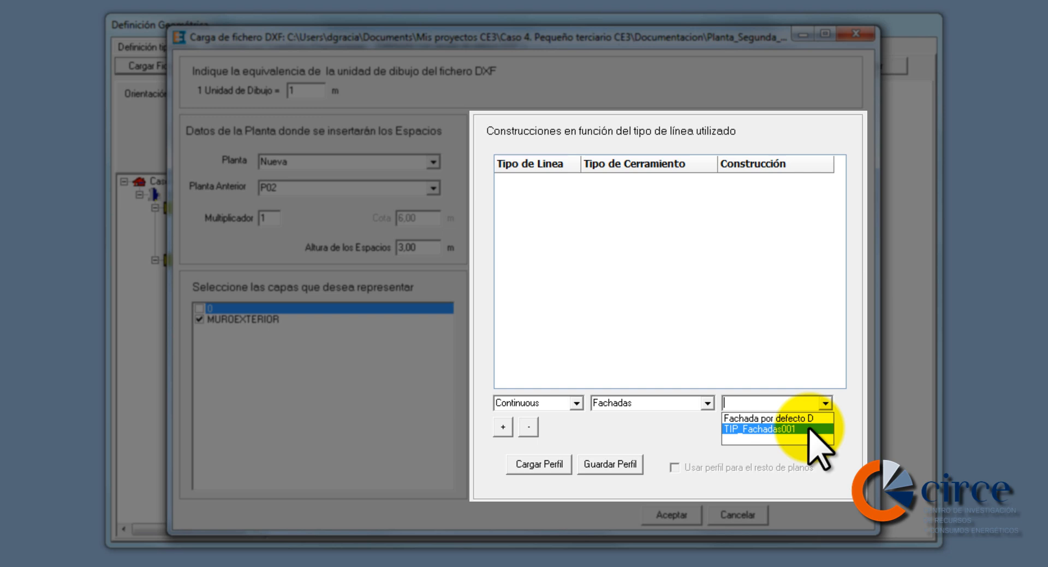
pyautogui.click(808, 429)
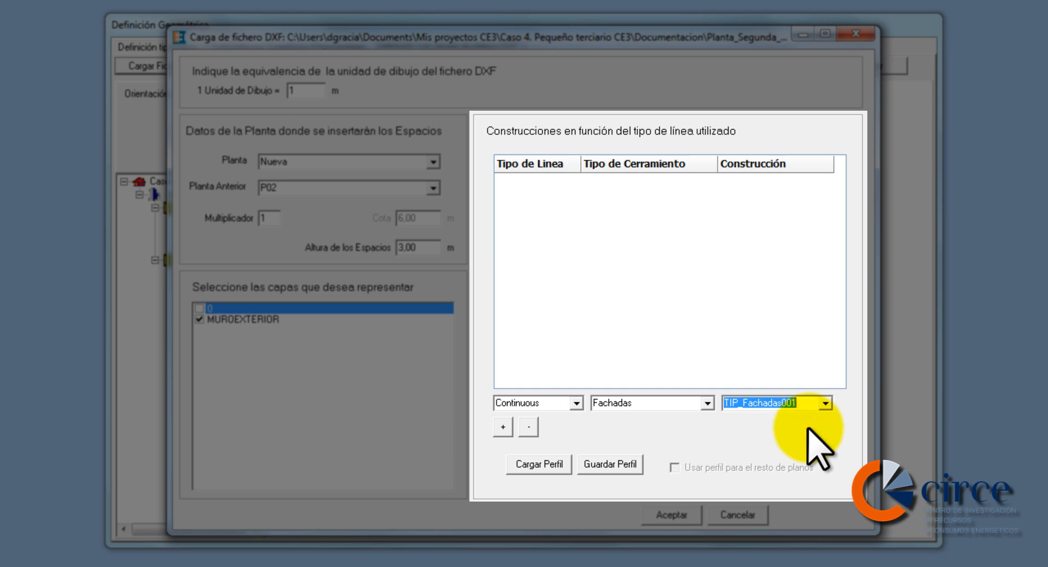
pyautogui.click(503, 427)
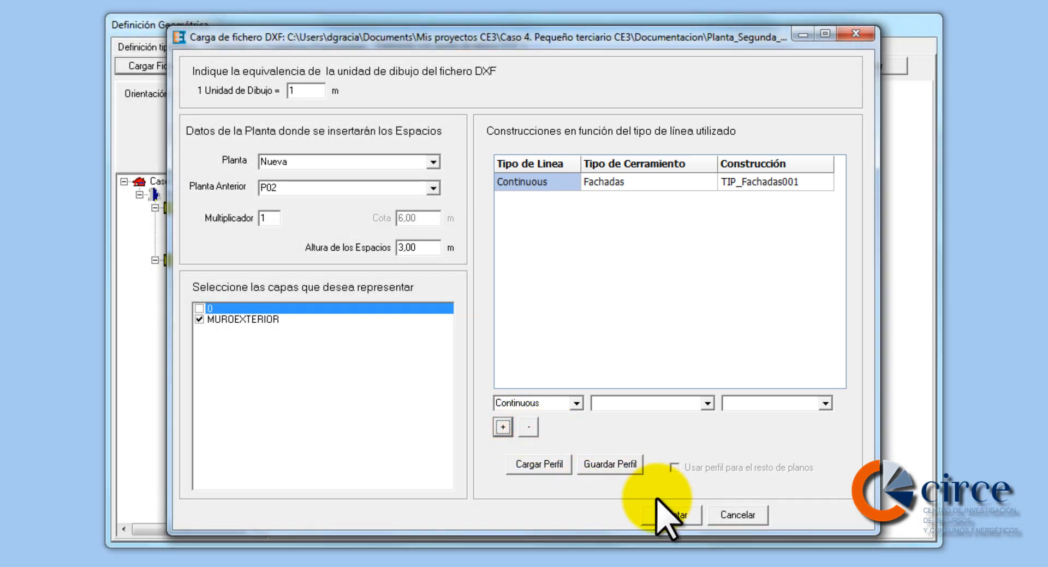
pyautogui.click(672, 516)
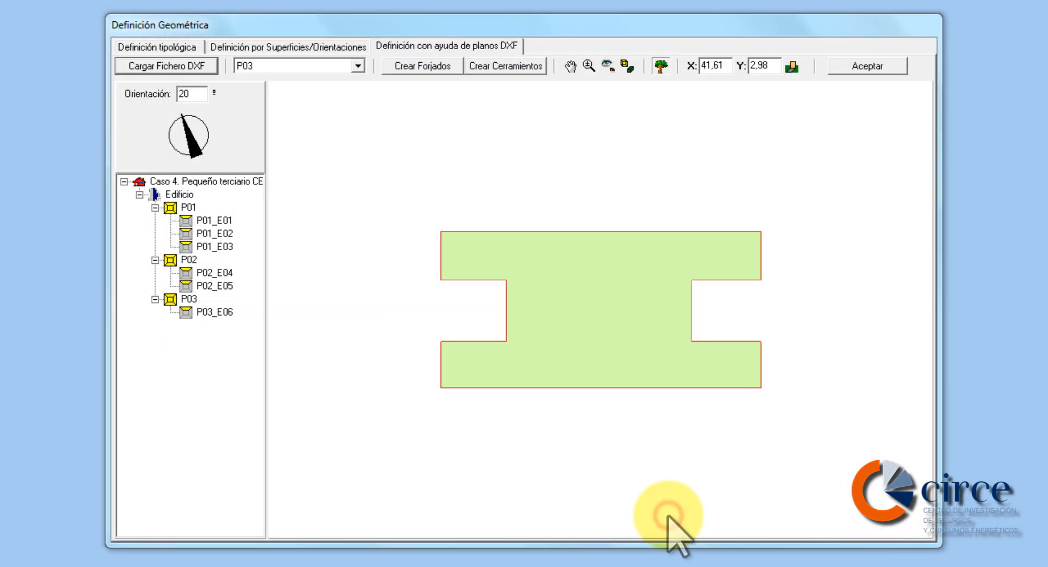
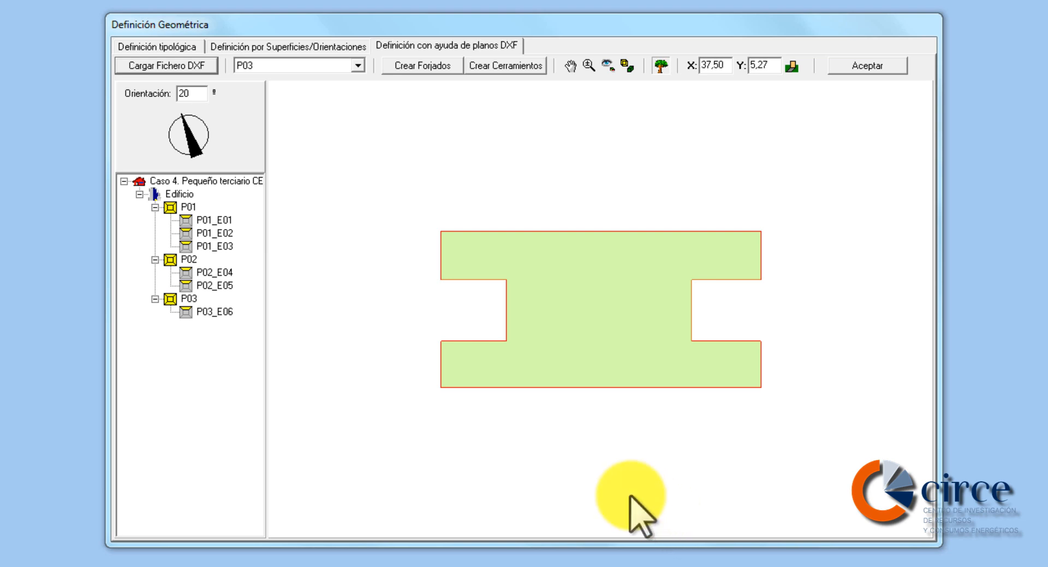
# - Create the vertical enclosures of floor P01 and review its spaces' elements in a widened building tree
pyautogui.click(185, 208)
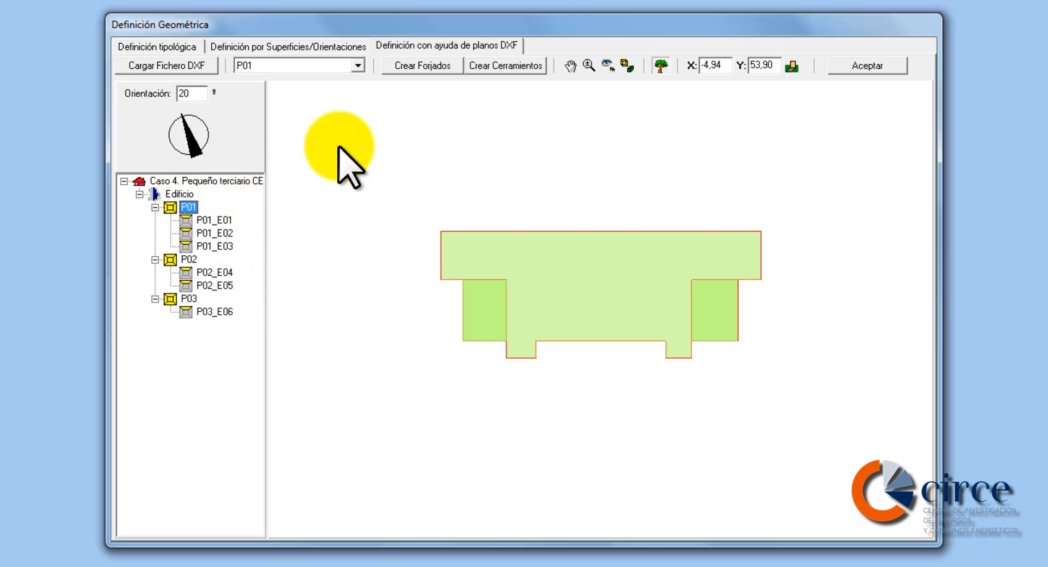
pyautogui.click(496, 67)
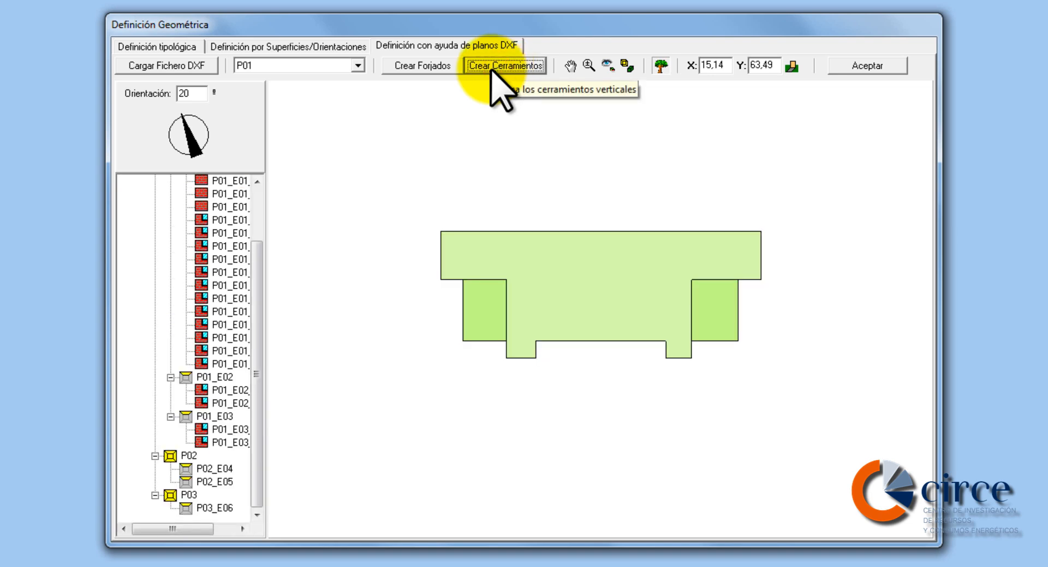
pyautogui.moveTo(256, 276); pyautogui.dragTo(348, 205)
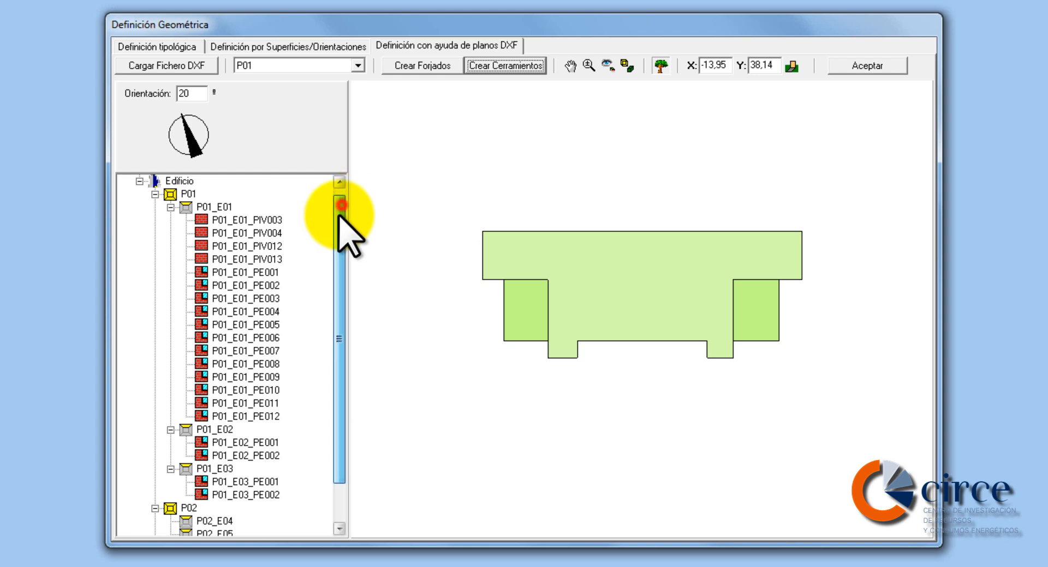
pyautogui.moveTo(342, 206); pyautogui.dragTo(326, 284)
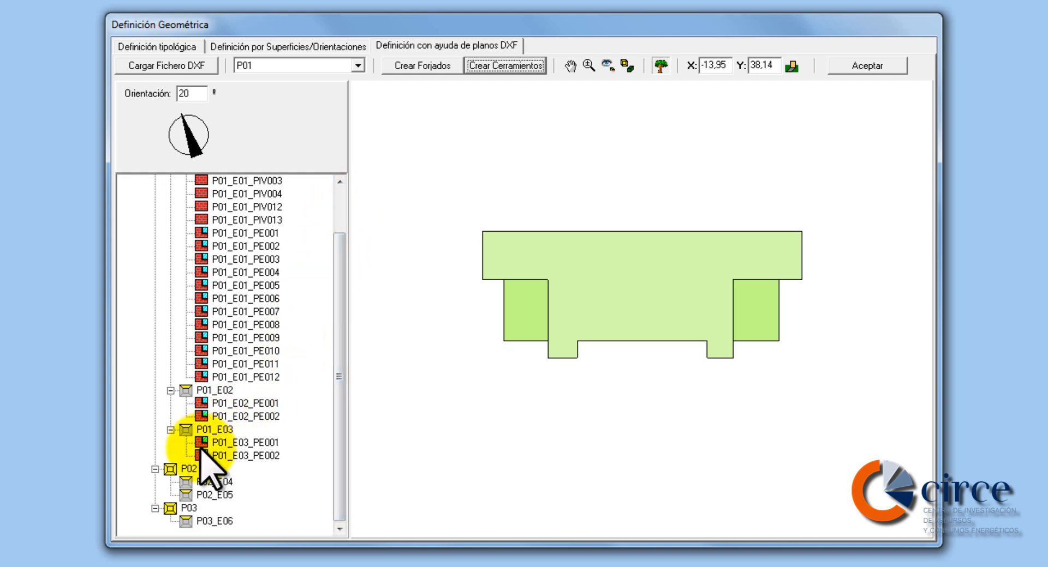
# - Create the vertical enclosures of floor P02 and of floor P03
pyautogui.click(181, 469)
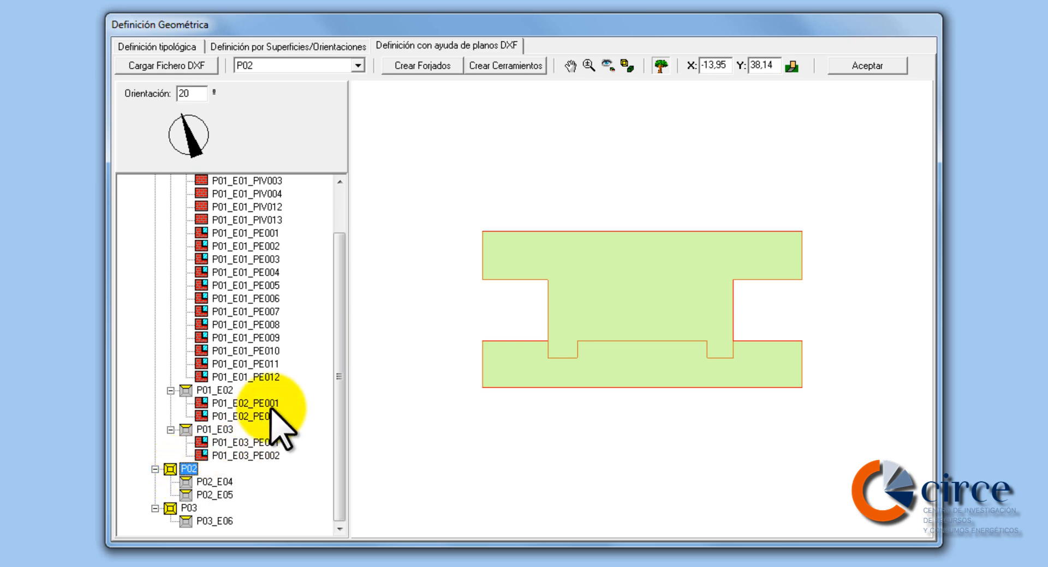
pyautogui.click(495, 66)
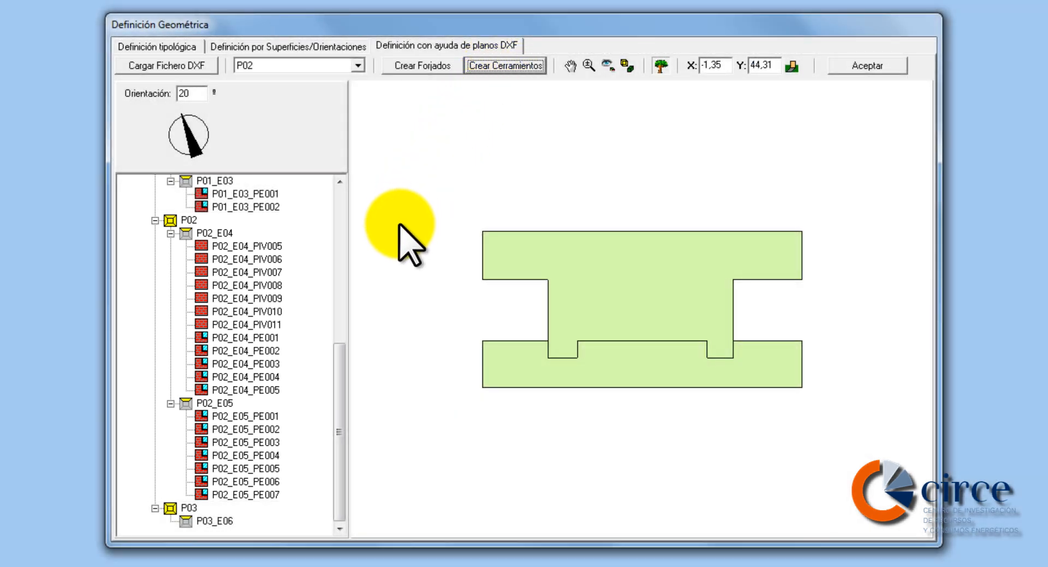
pyautogui.click(182, 509)
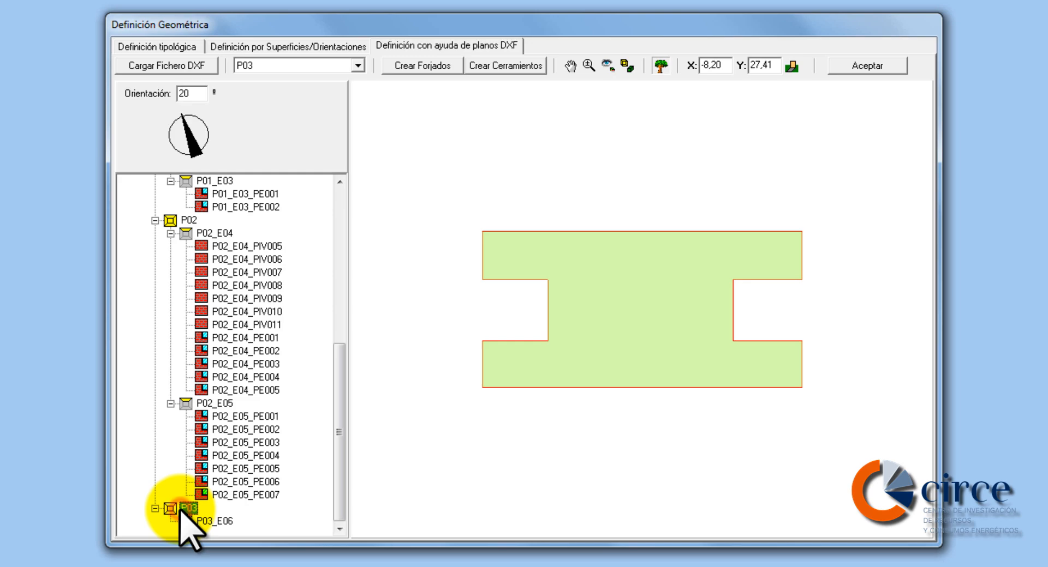
pyautogui.click(505, 66)
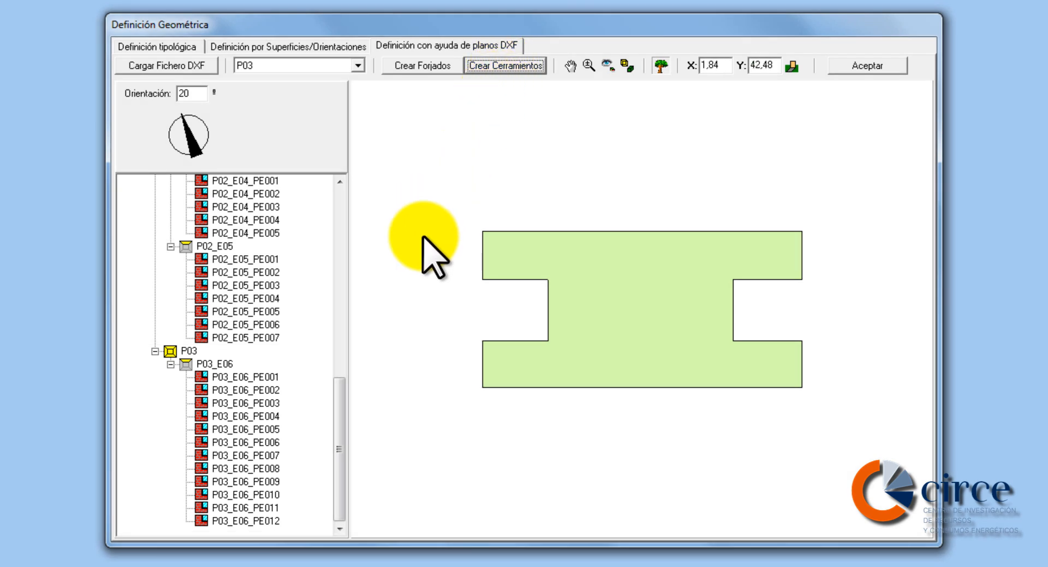
# - Create the building's floor slabs and review the elements added to each space in the building tree
pyautogui.moveTo(340, 407); pyautogui.dragTo(338, 217)
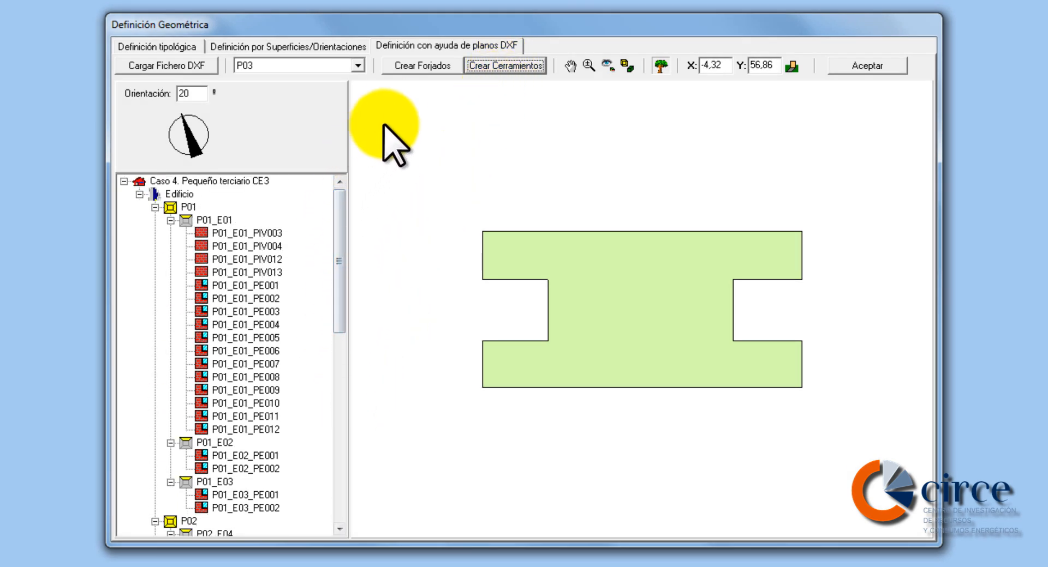
pyautogui.click(417, 68)
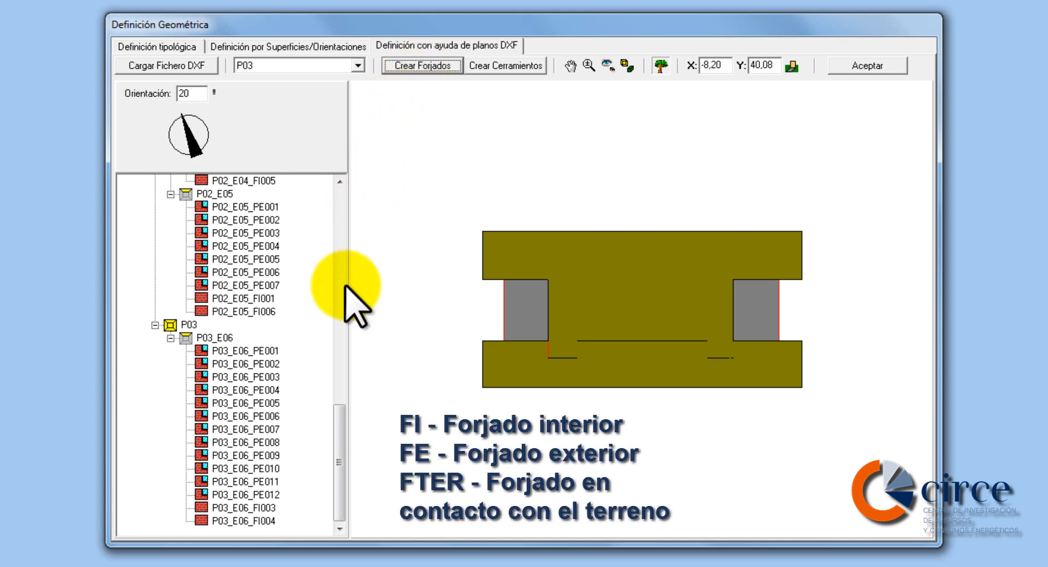
pyautogui.moveTo(340, 403); pyautogui.dragTo(338, 201)
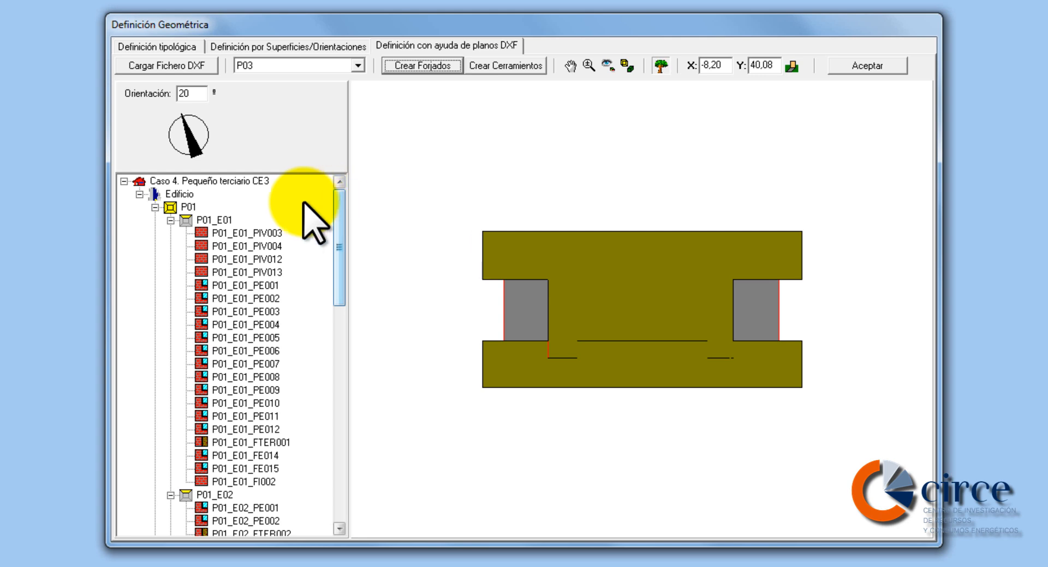
# - Set floor P01's use type to "Intensidad Media - 8h", apply it to all the floor's spaces, and accept the floor properties
pyautogui.click(188, 208)
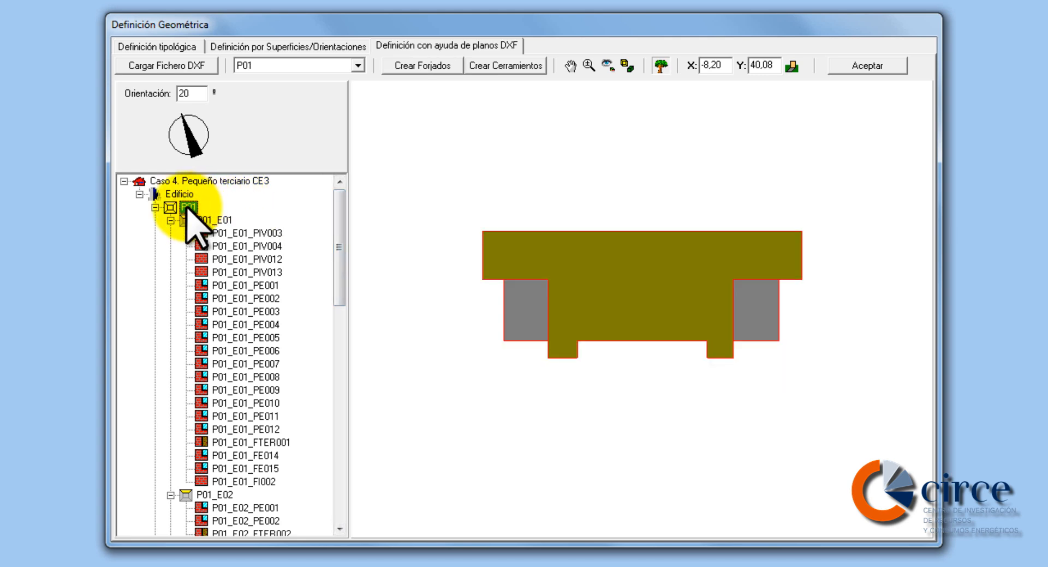
pyautogui.moveTo(186, 209); pyautogui.dragTo(213, 217, button='right')
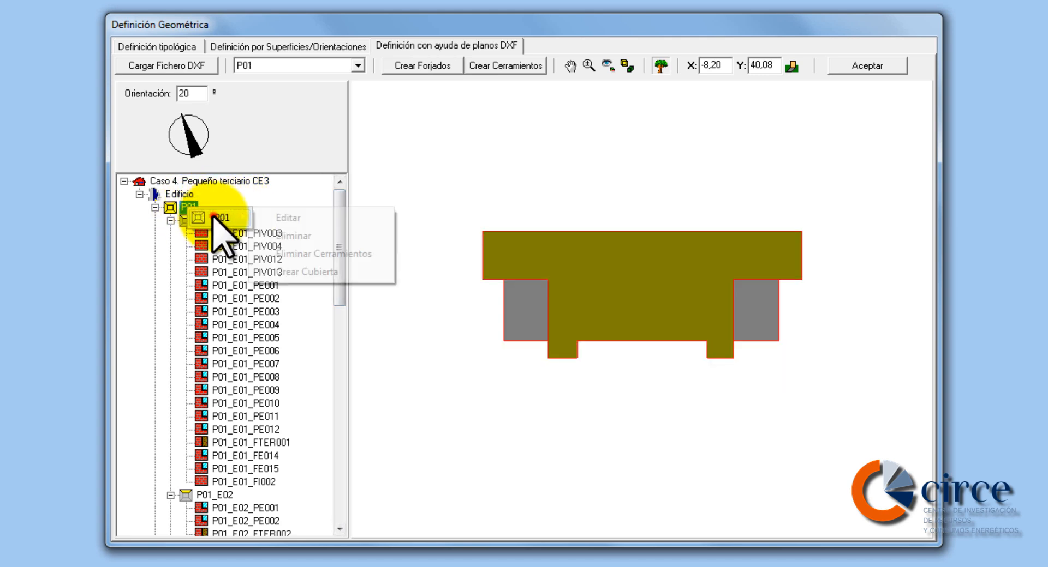
pyautogui.click(281, 219)
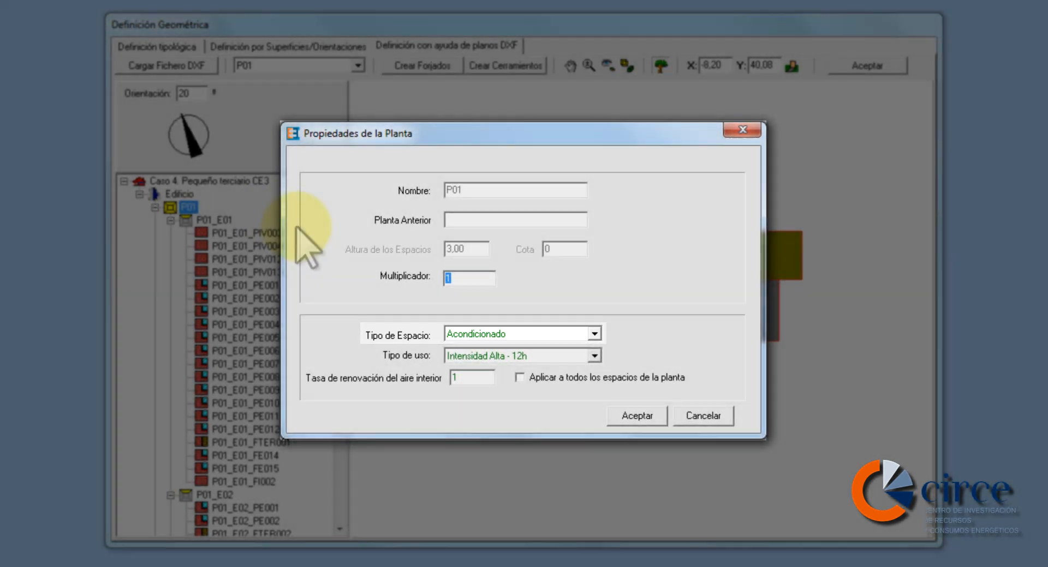
pyautogui.click(593, 355)
pyautogui.scroll(2, 594, 393)
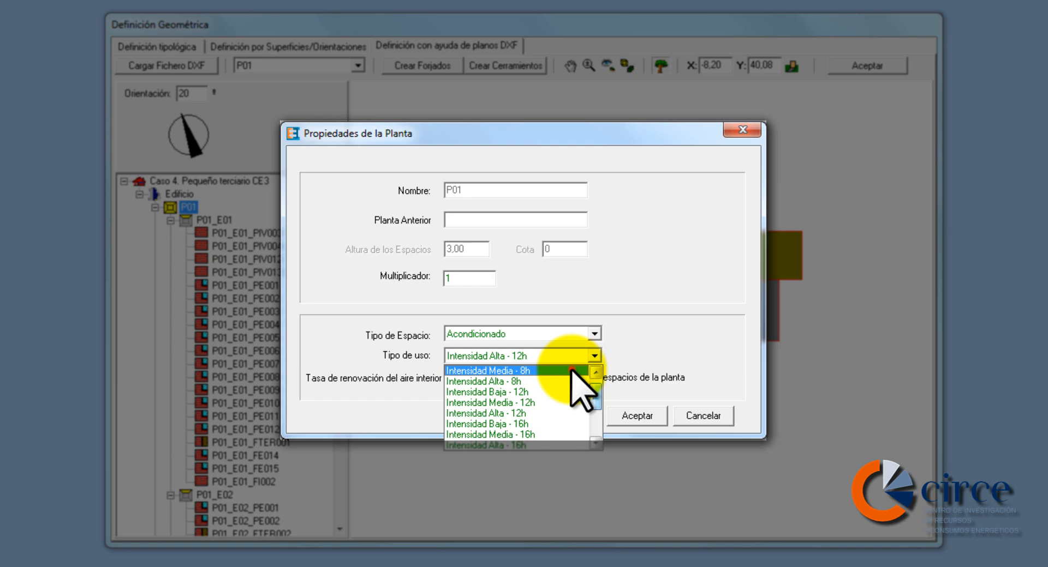
pyautogui.click(571, 371)
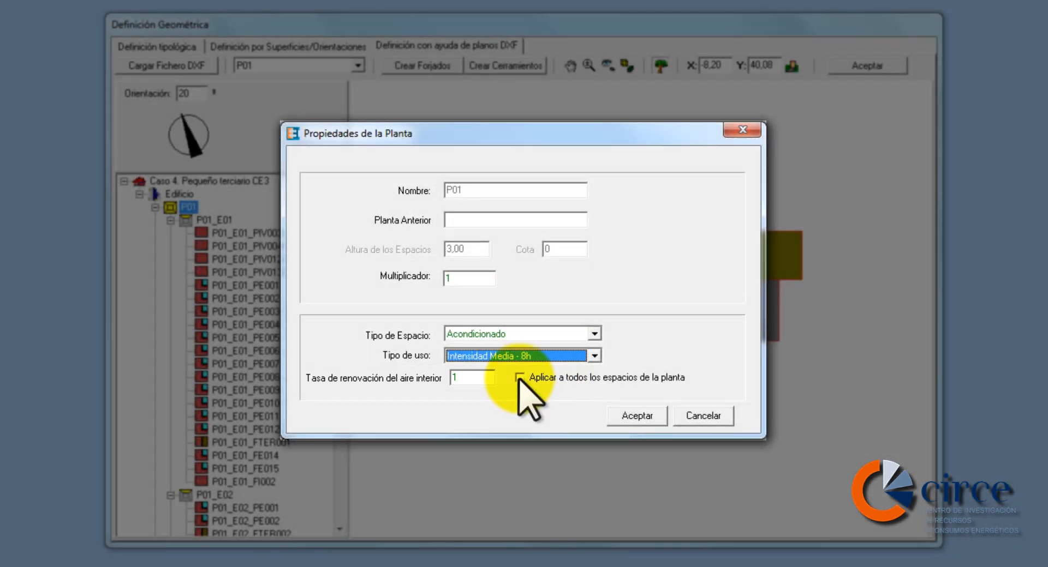
pyautogui.click(520, 378)
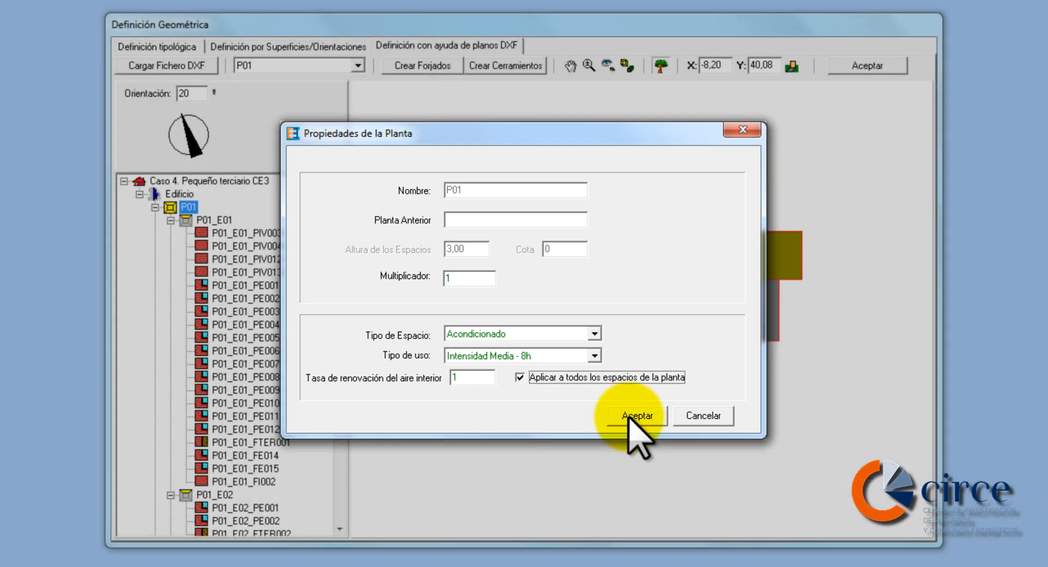
pyautogui.click(636, 416)
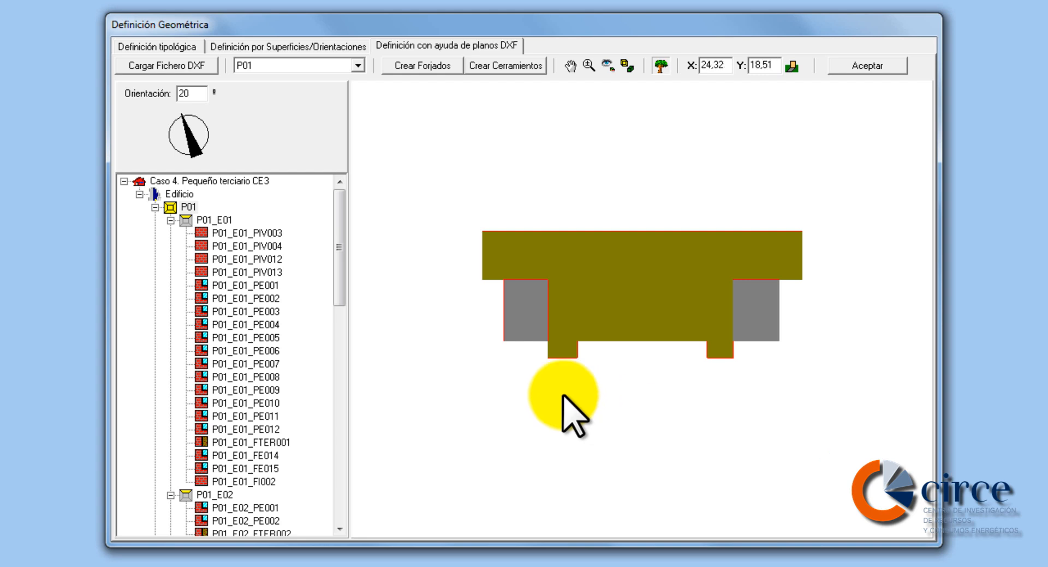
# - Assign the space type "Acondicionado" to spaces P01_E01 and P01_E02
pyautogui.click(209, 220)
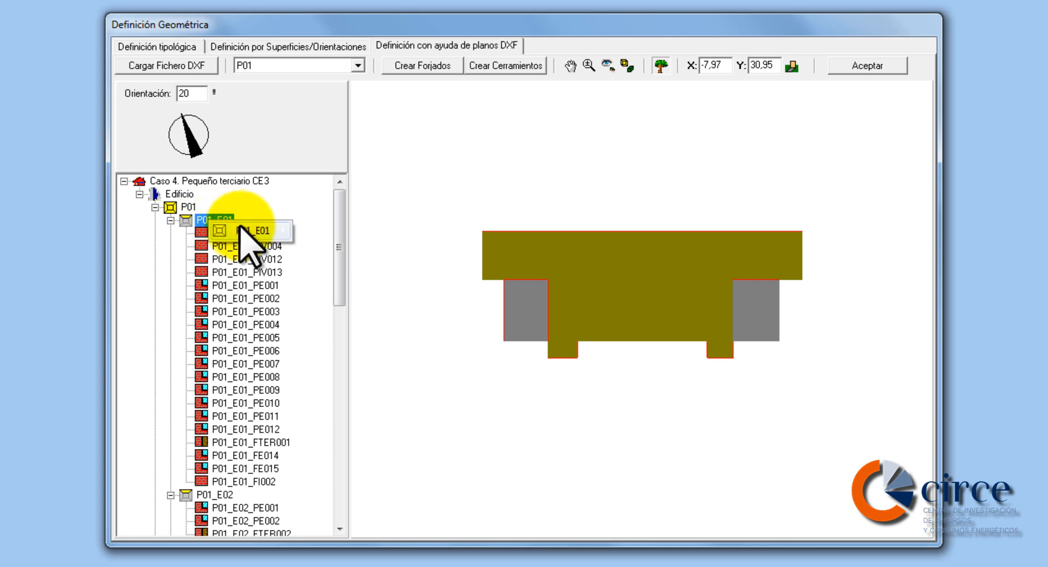
pyautogui.moveTo(256, 231)
pyautogui.click(325, 230)
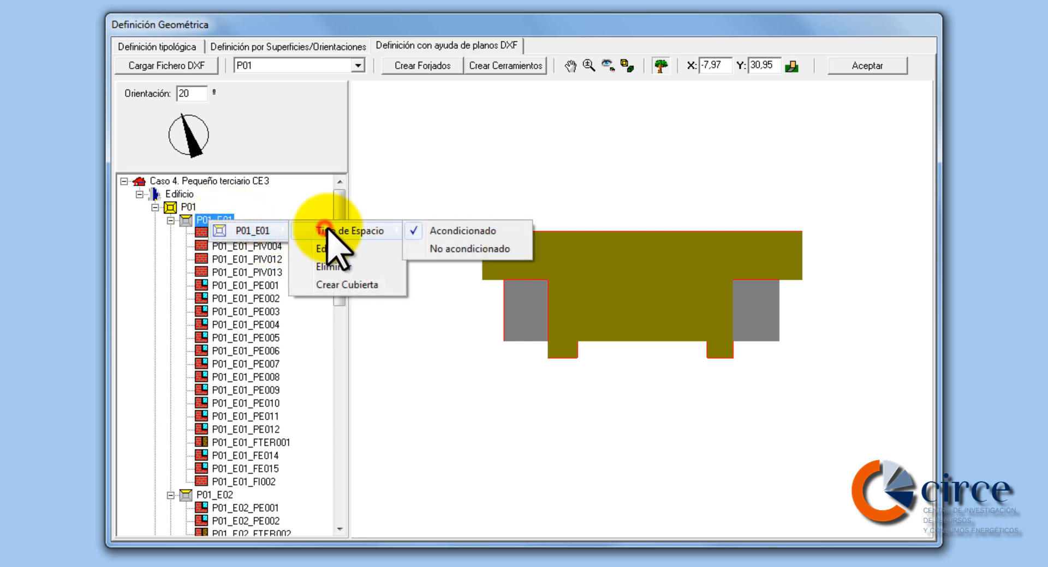
pyautogui.click(458, 234)
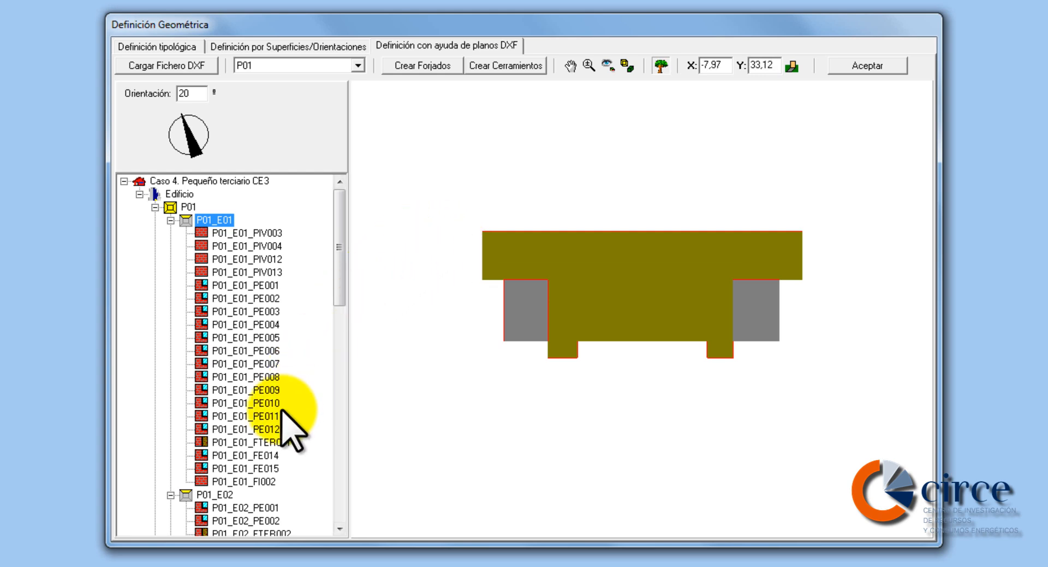
pyautogui.click(216, 495)
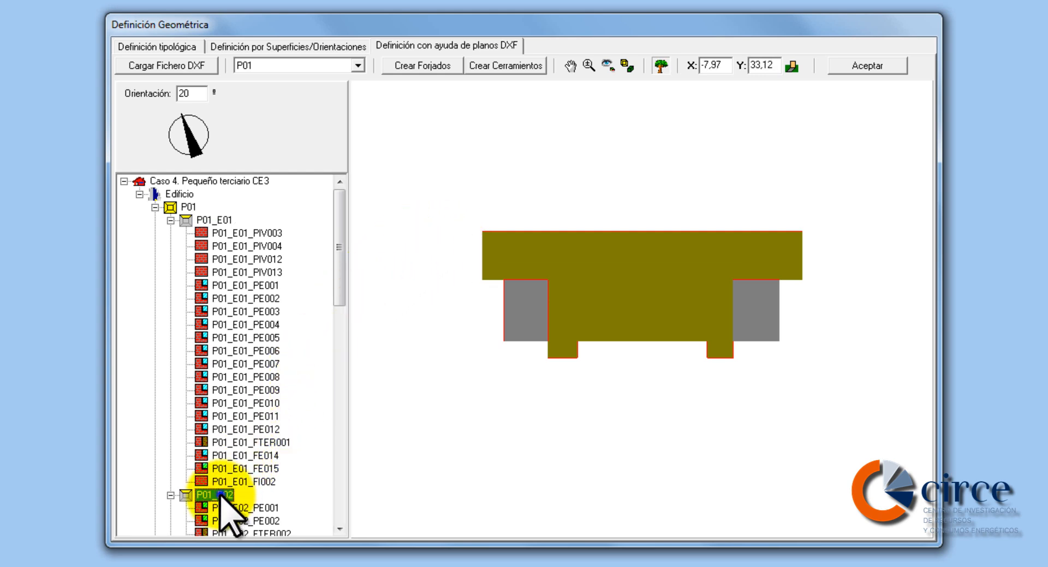
pyautogui.rightClick(221, 496)
pyautogui.moveTo(251, 504)
pyautogui.moveTo(343, 508)
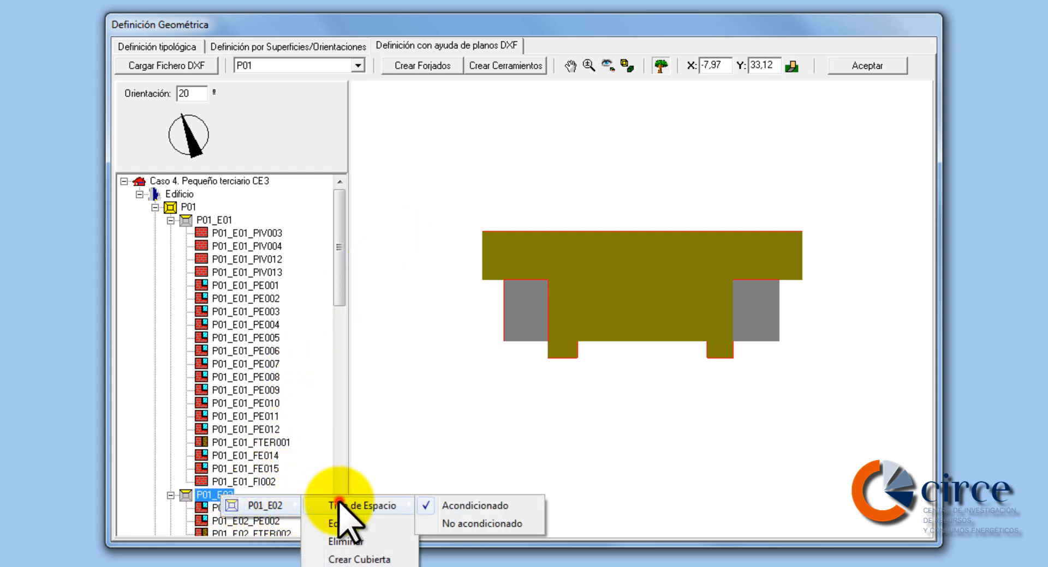
pyautogui.click(471, 506)
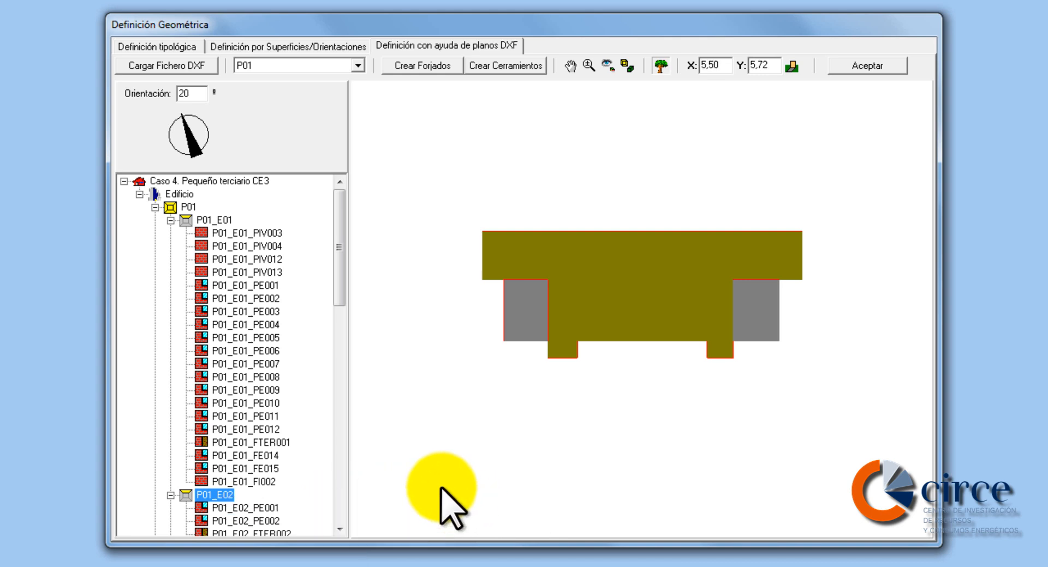
# - Assign the space type "Acondicionado" to space P01_E03
pyautogui.moveTo(339, 298); pyautogui.dragTo(333, 366)
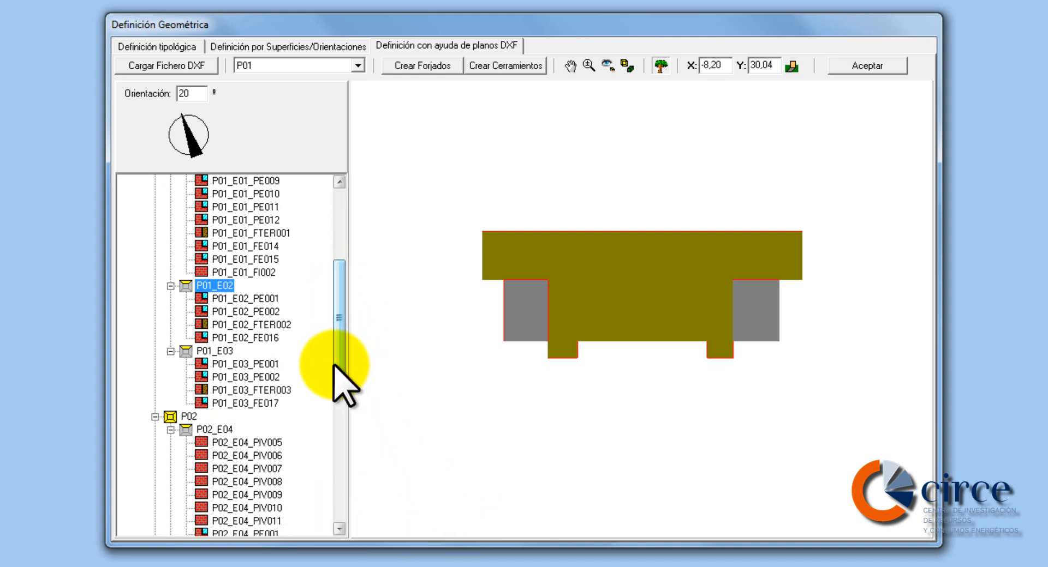
pyautogui.rightClick(218, 352)
pyautogui.moveTo(263, 361)
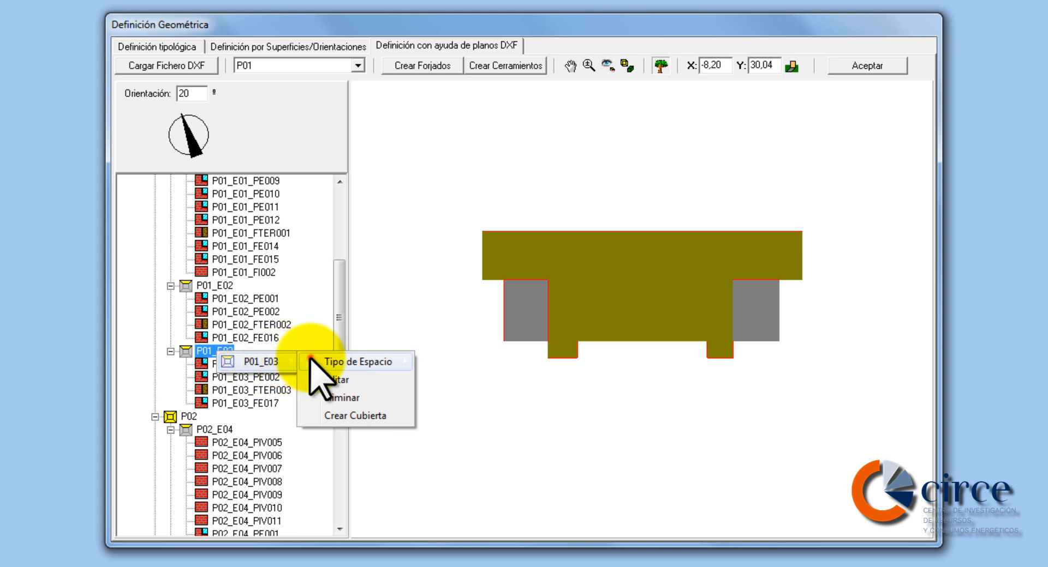
pyautogui.moveTo(371, 363)
pyautogui.click(457, 361)
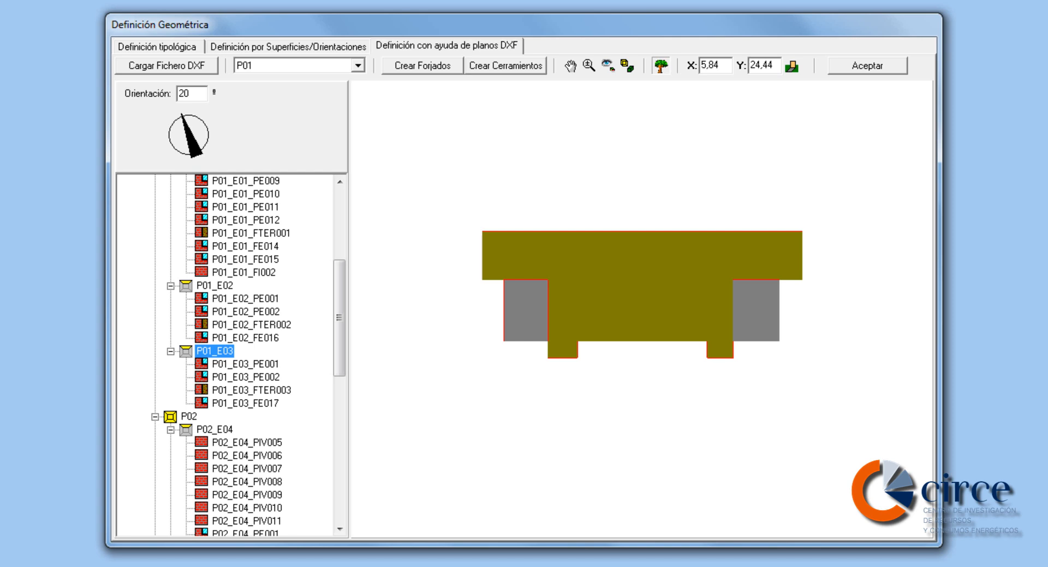
# - Set floor P02's use type to "Intensidad Media - 8h", apply it to all the floor's spaces, and accept the floor properties
pyautogui.moveTo(339, 350); pyautogui.dragTo(335, 423)
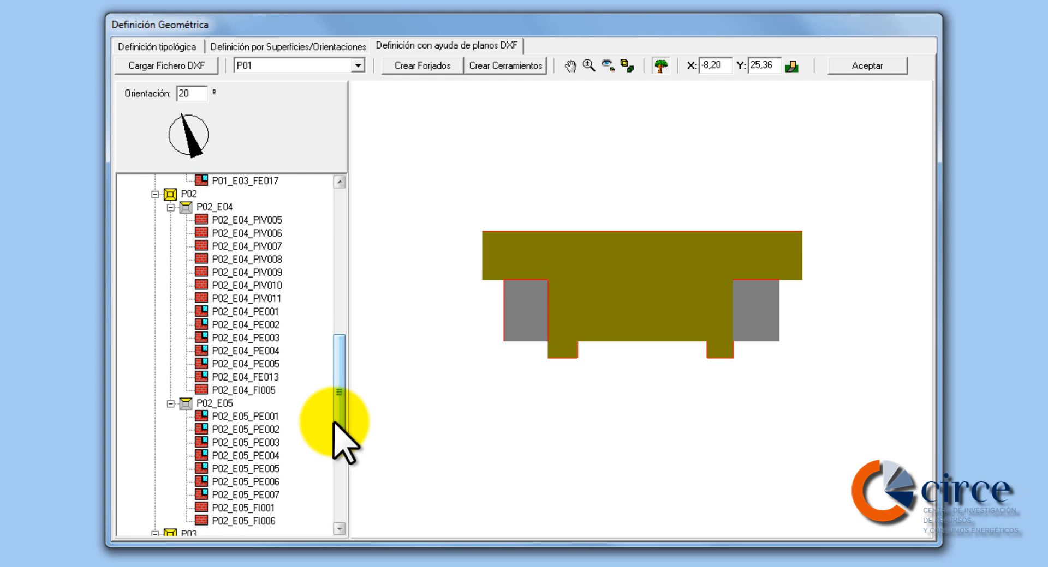
pyautogui.click(179, 195)
pyautogui.moveTo(178, 195); pyautogui.dragTo(202, 205, button='right')
pyautogui.click(277, 207)
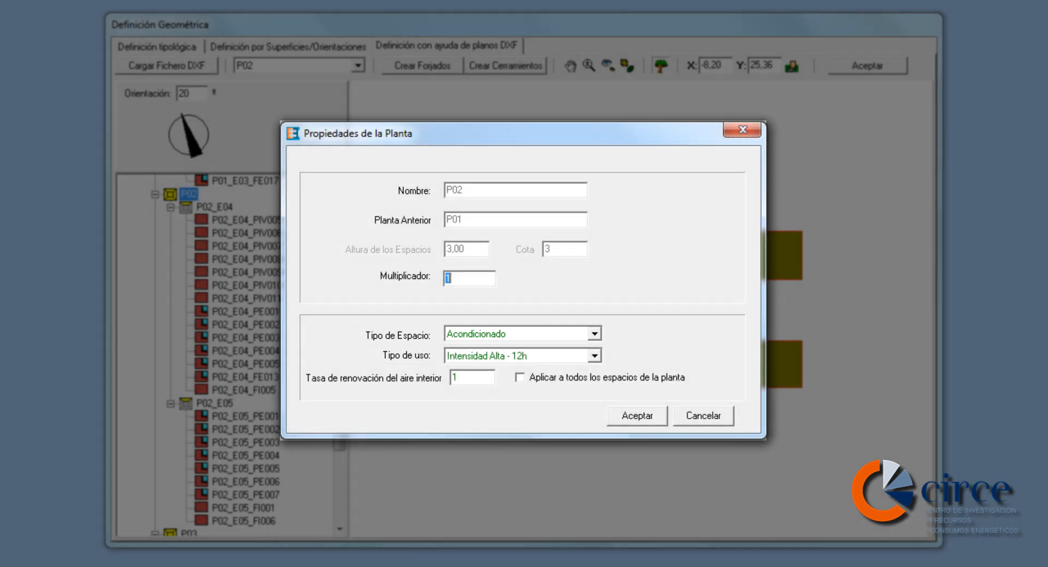
pyautogui.click(594, 356)
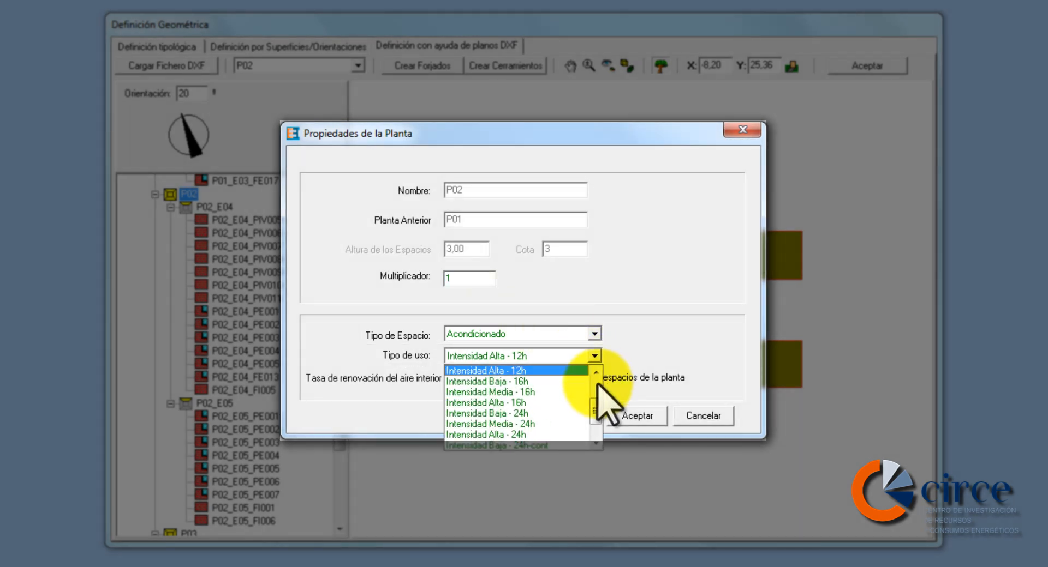
pyautogui.scroll(2, 599, 410)
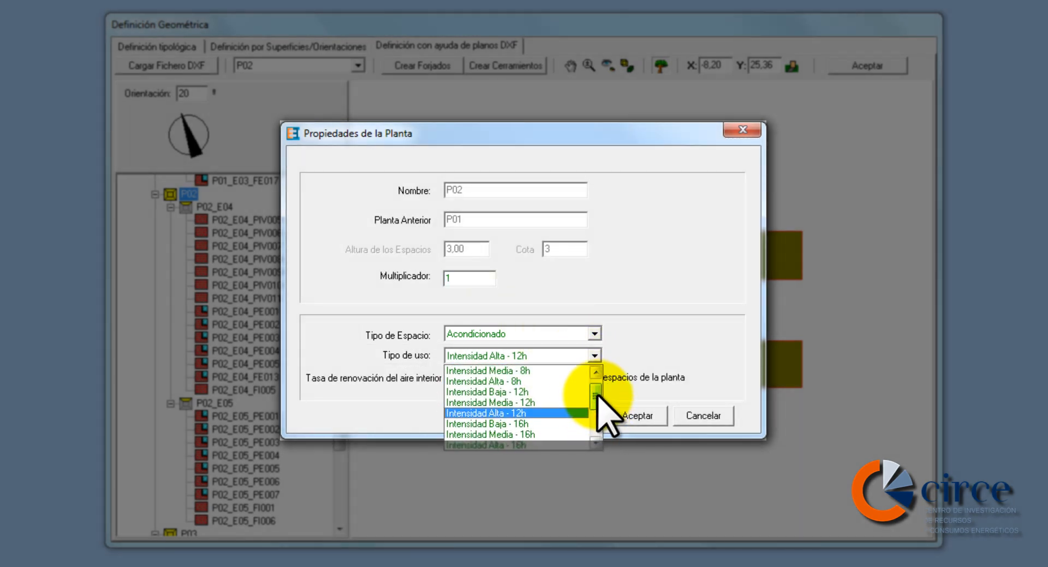
pyautogui.click(565, 371)
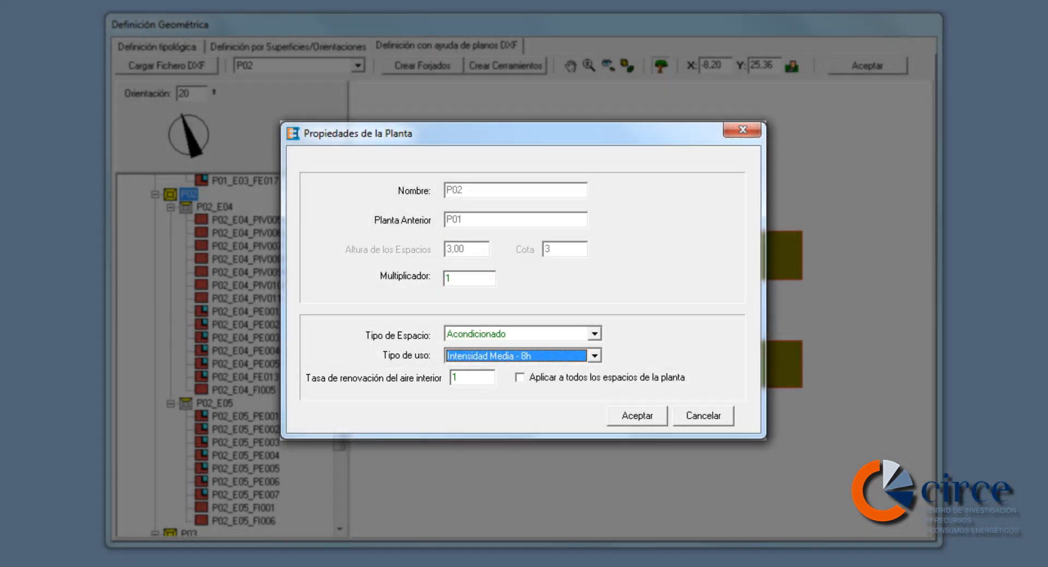
pyautogui.click(519, 379)
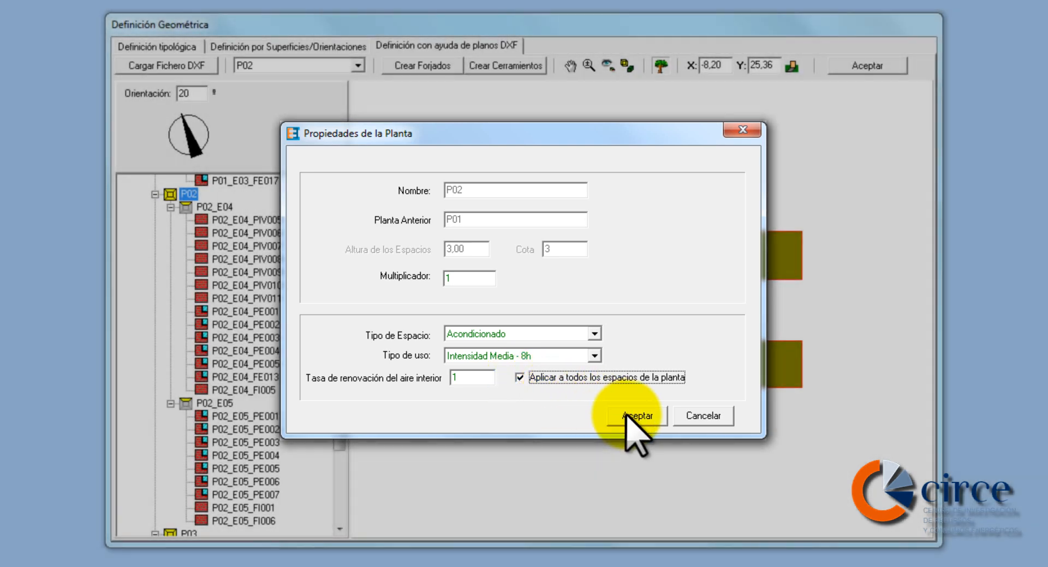
pyautogui.click(626, 416)
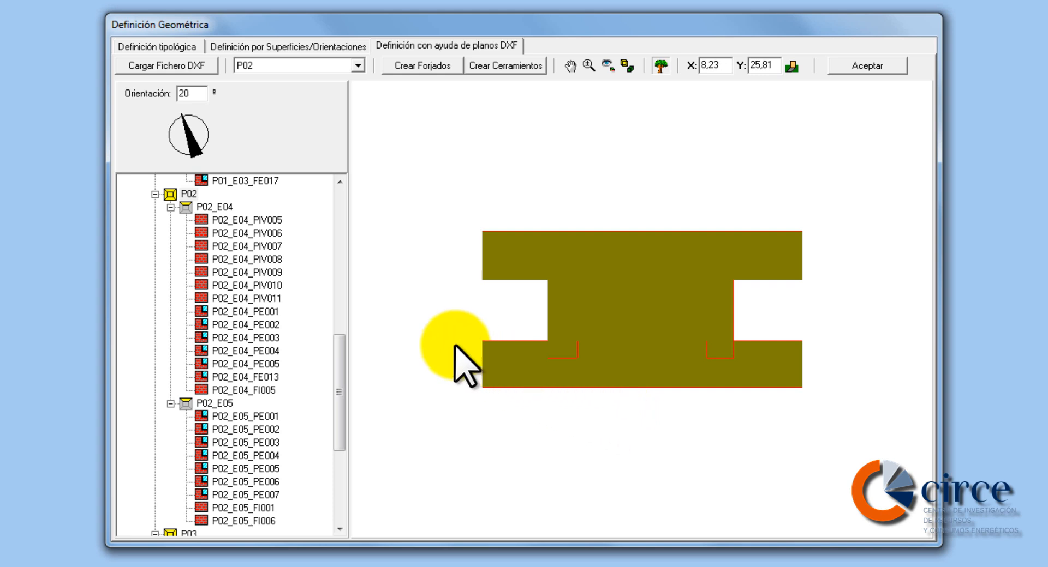
# - Assign the space type "Acondicionado" to spaces P02_E04 and P02_E05
pyautogui.rightClick(224, 207)
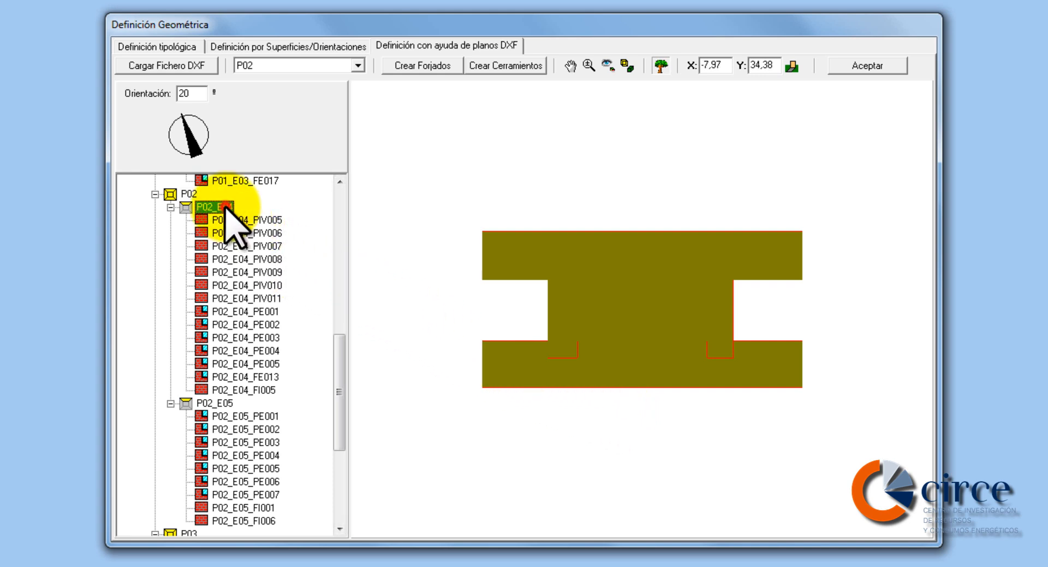
pyautogui.moveTo(267, 218)
pyautogui.moveTo(328, 218)
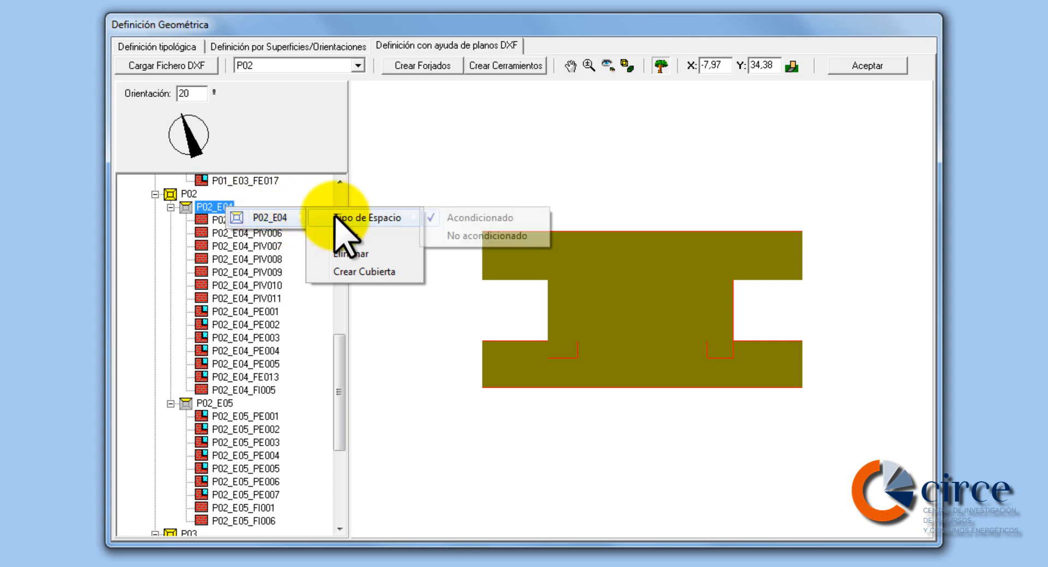
pyautogui.click(468, 219)
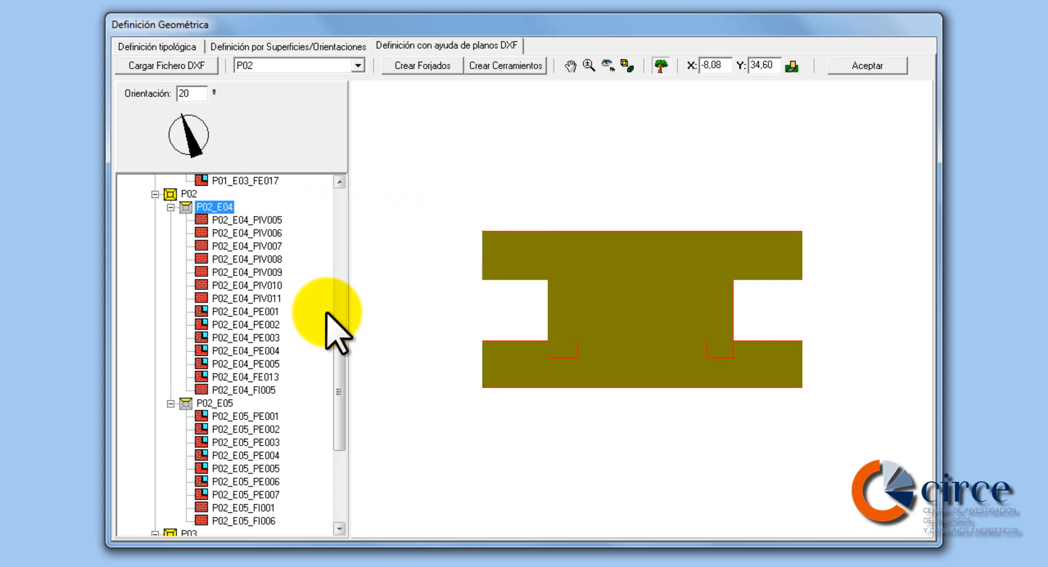
pyautogui.rightClick(220, 404)
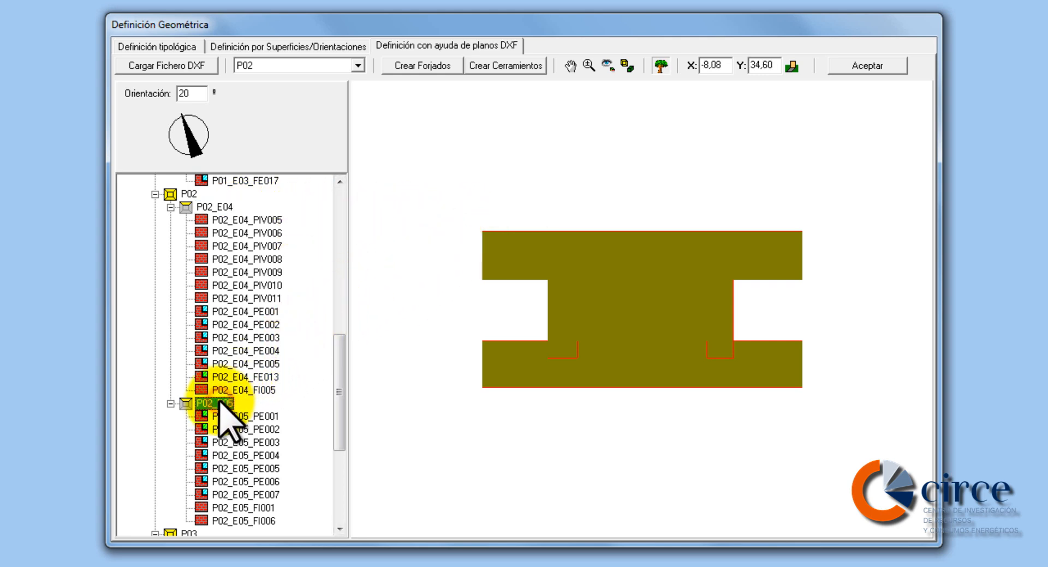
pyautogui.moveTo(275, 411)
pyautogui.moveTo(343, 415)
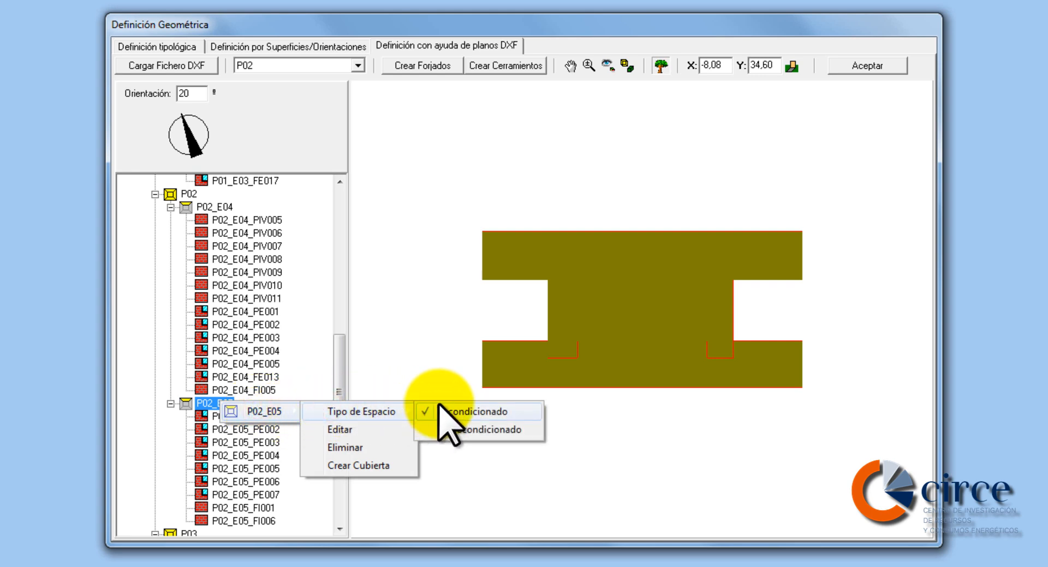
pyautogui.click(463, 411)
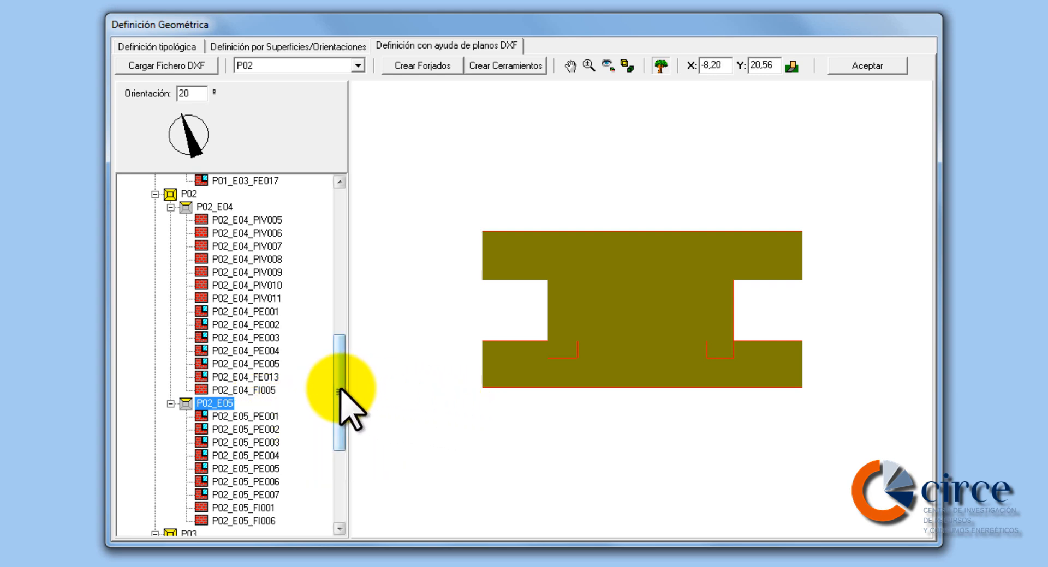
# - Set floor P03's use type to "Intensidad Media - 8h", apply it to all the floor's spaces, and accept the floor properties
pyautogui.moveTo(341, 389); pyautogui.dragTo(332, 461)
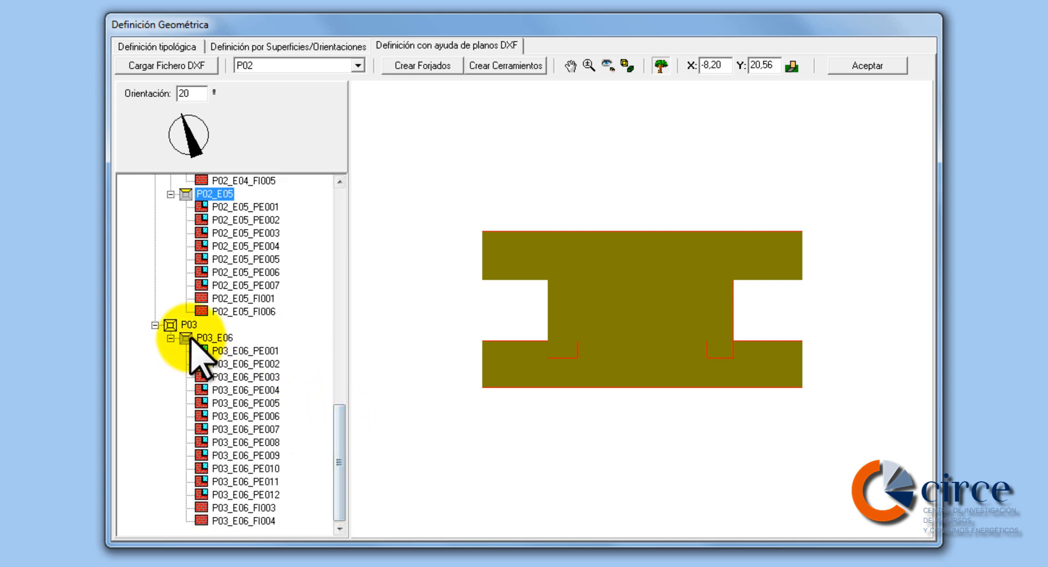
pyautogui.click(179, 326)
pyautogui.rightClick(176, 328)
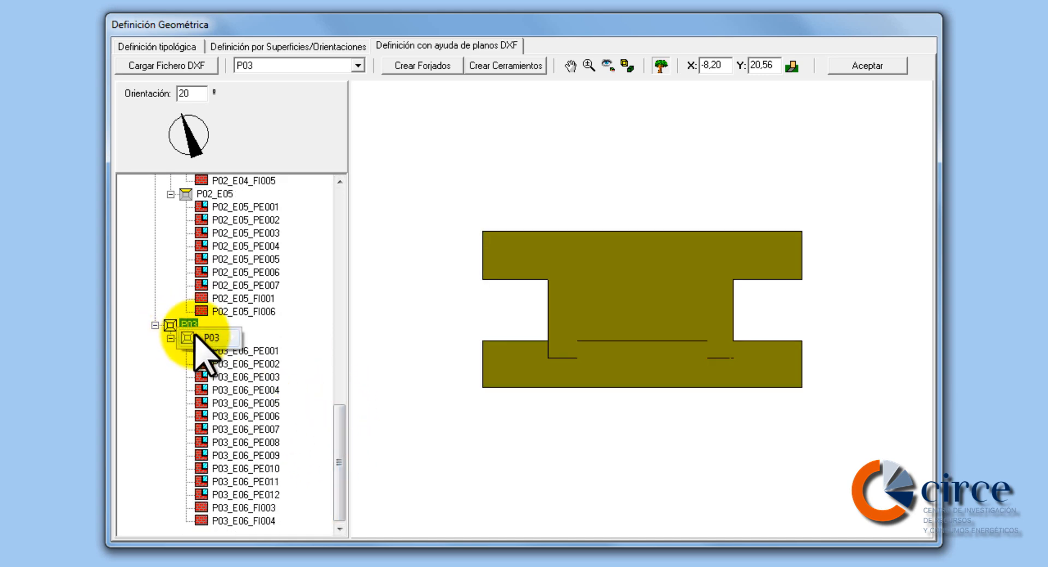
pyautogui.click(194, 334)
pyautogui.click(263, 336)
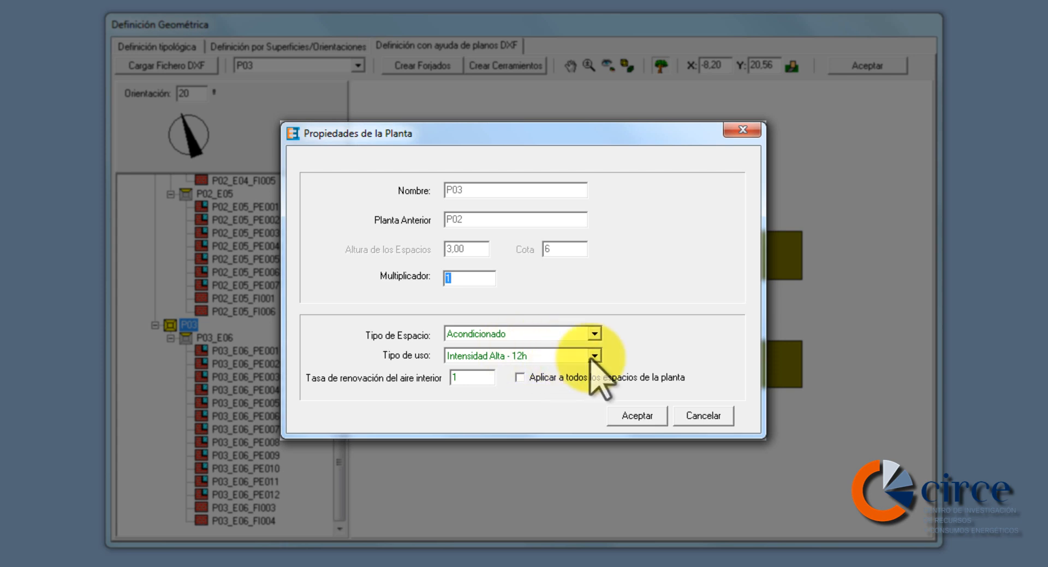
pyautogui.click(593, 357)
pyautogui.scroll(2, 595, 407)
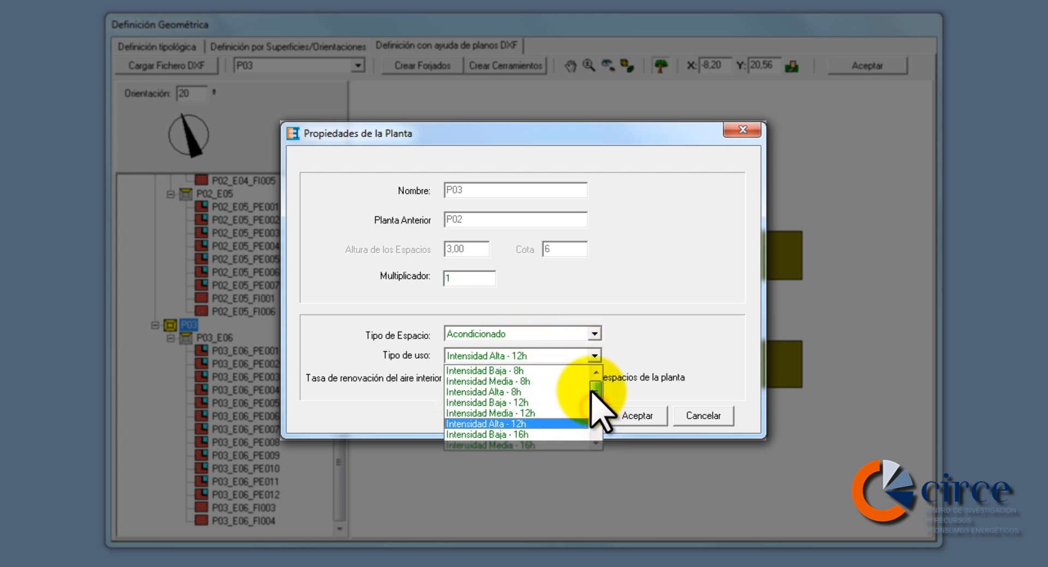
pyautogui.click(561, 381)
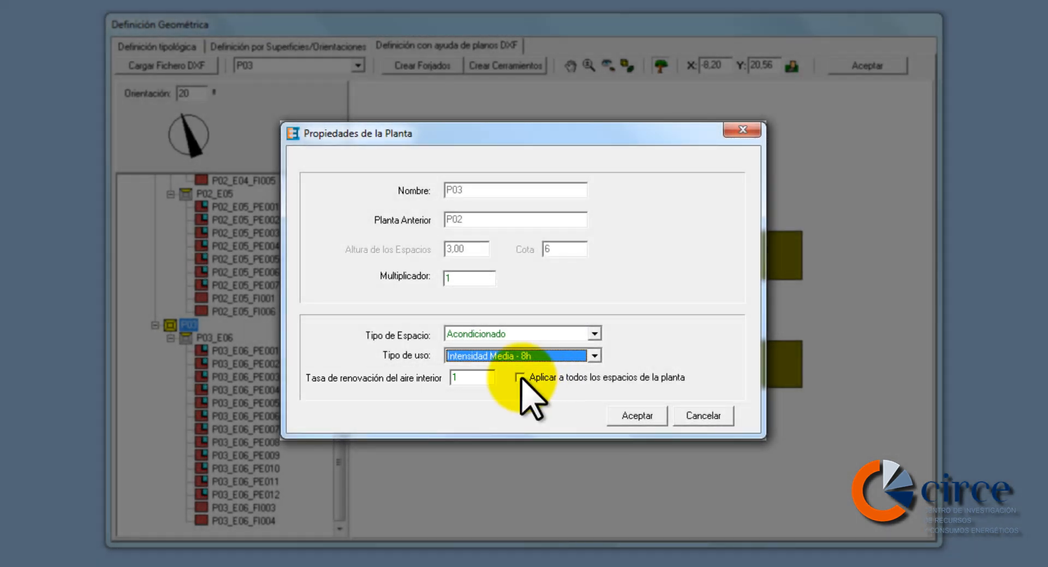
pyautogui.click(519, 377)
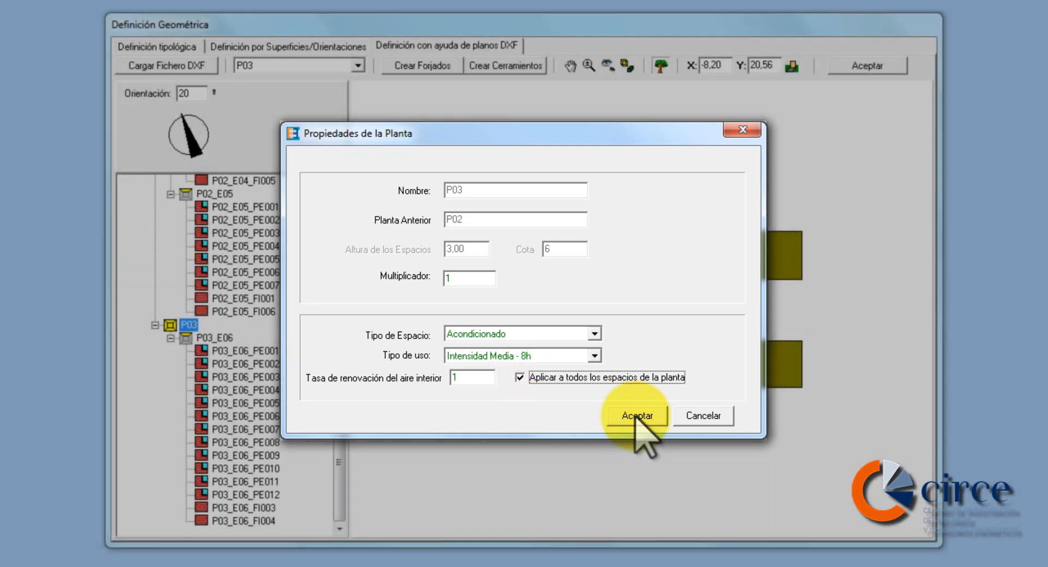
pyautogui.click(637, 415)
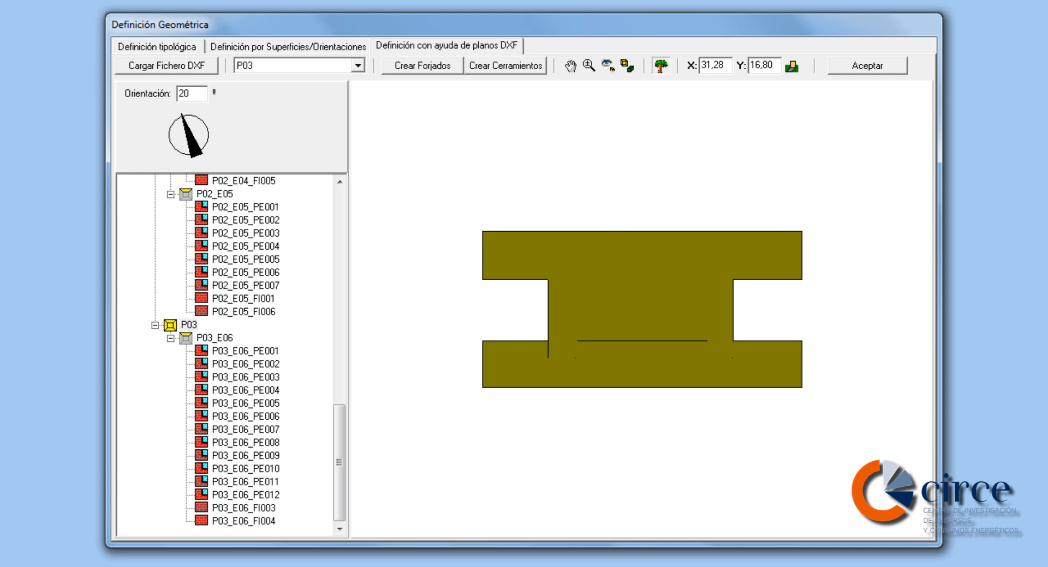
# - Assign the space type "Acondicionado" to space P03_E06
pyautogui.click(203, 340)
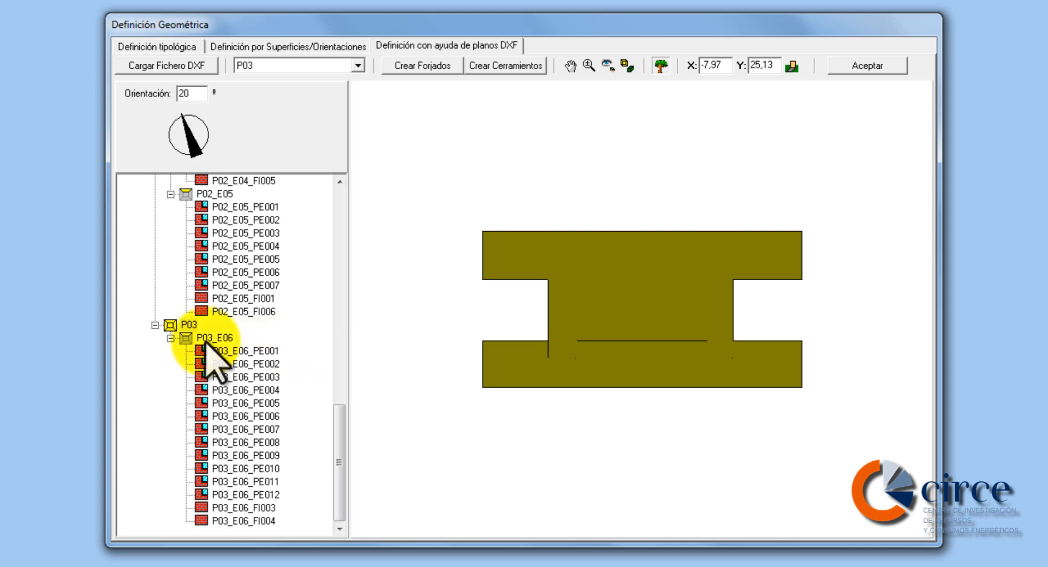
pyautogui.rightClick(207, 343)
pyautogui.moveTo(251, 353)
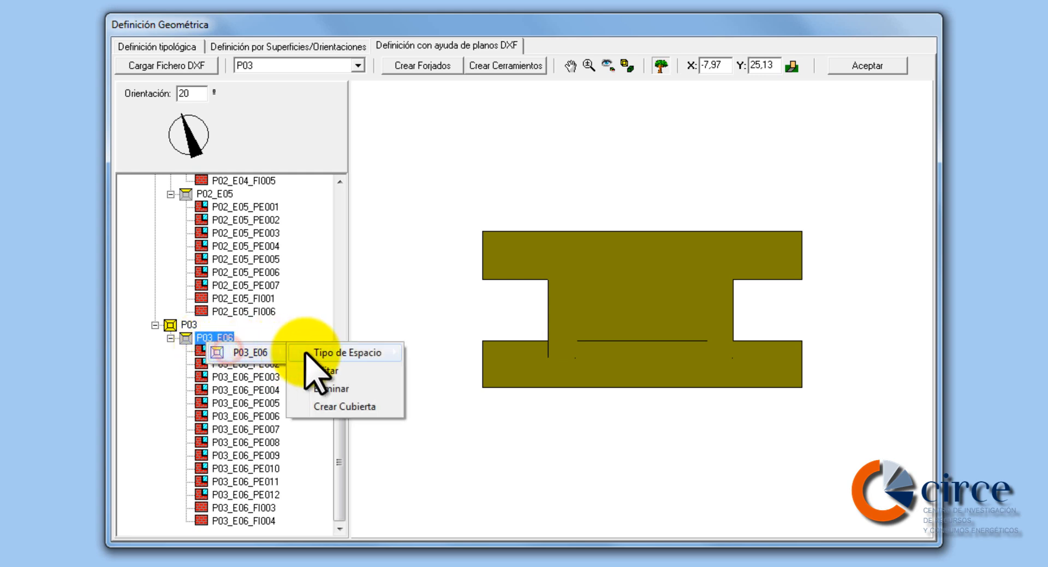
pyautogui.moveTo(350, 354)
pyautogui.click(453, 356)
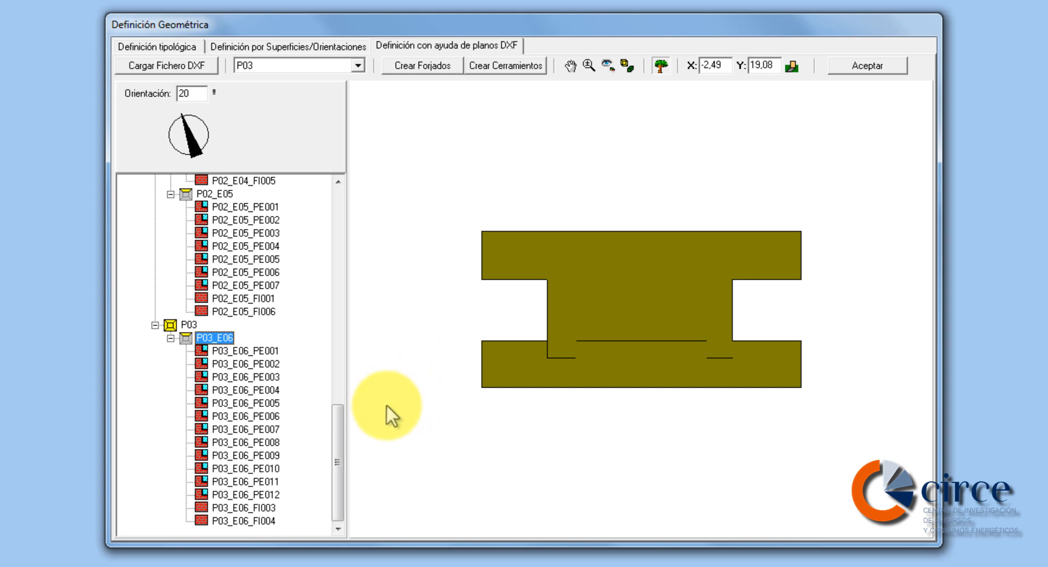
# - Display floor P01's plan enlarged and make its slabs semi-transparent
pyautogui.moveTo(339, 436); pyautogui.dragTo(346, 227)
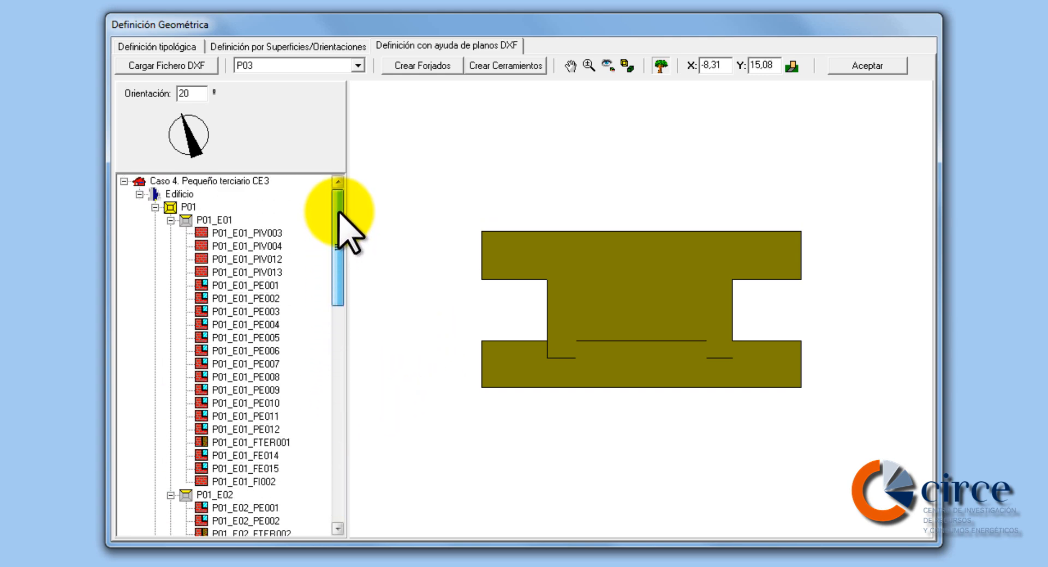
pyautogui.click(188, 208)
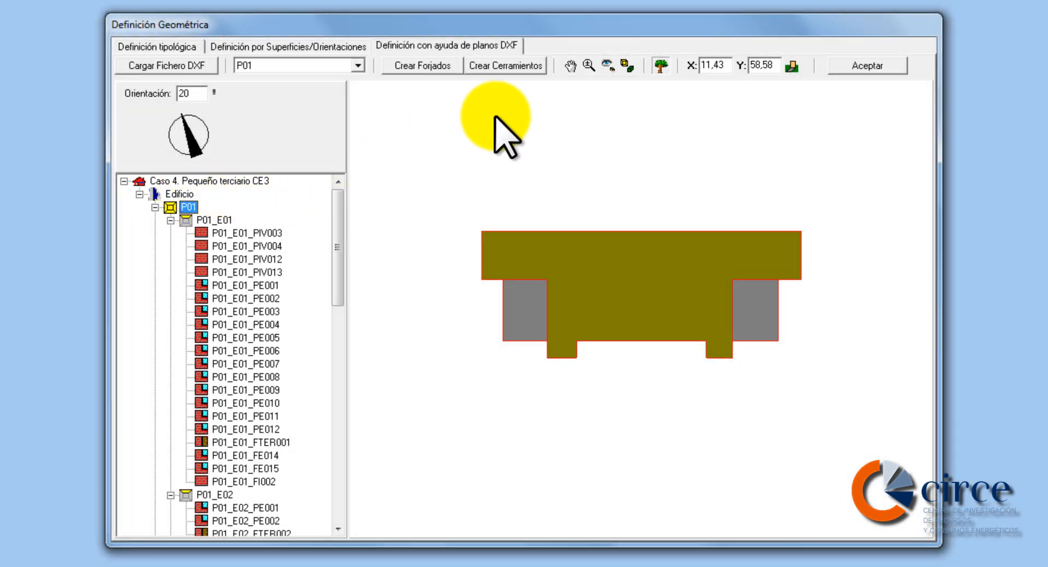
pyautogui.click(588, 66)
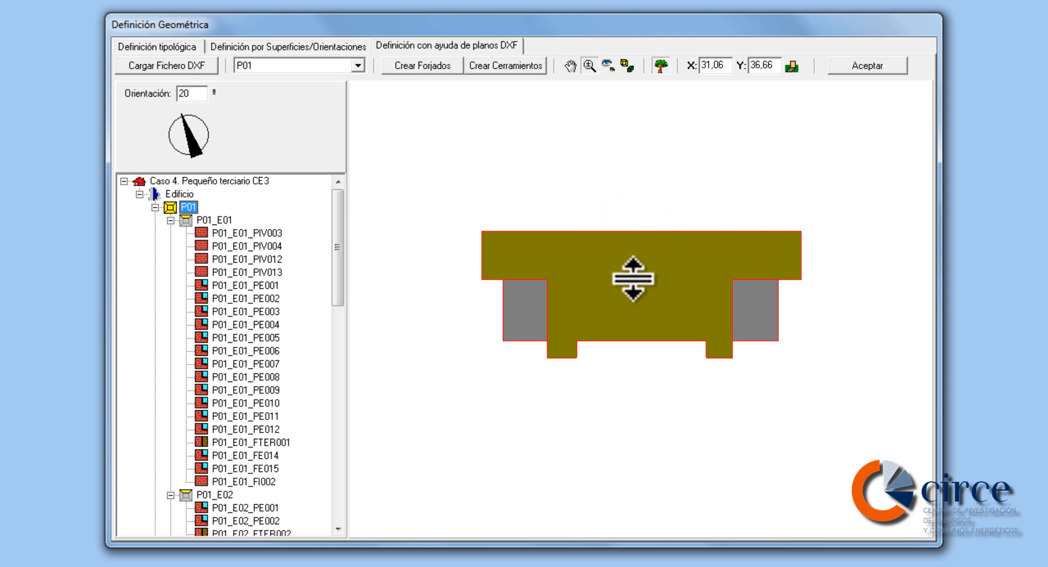
pyautogui.moveTo(627, 289); pyautogui.dragTo(626, 164)
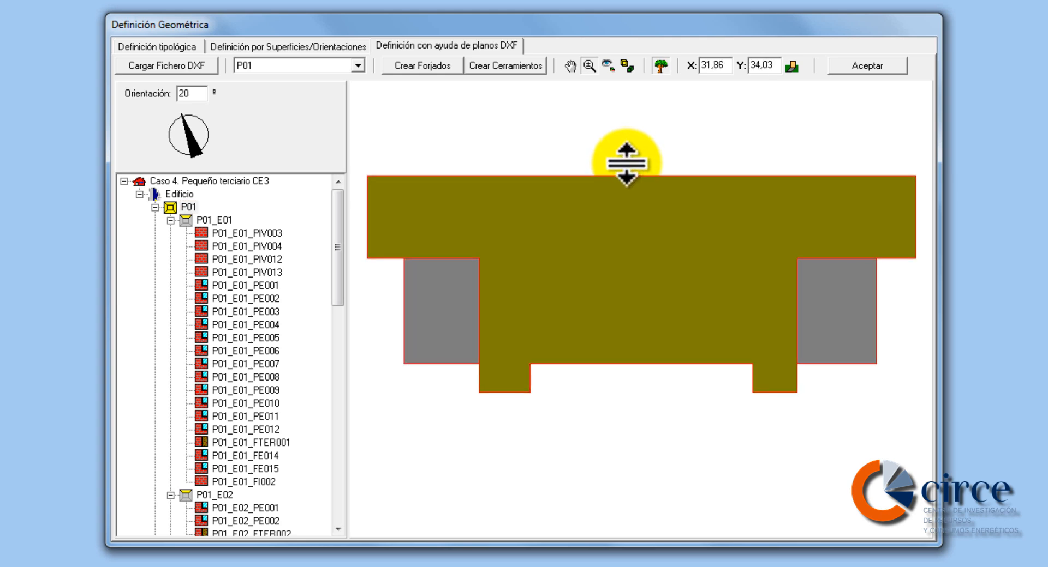
pyautogui.click(587, 66)
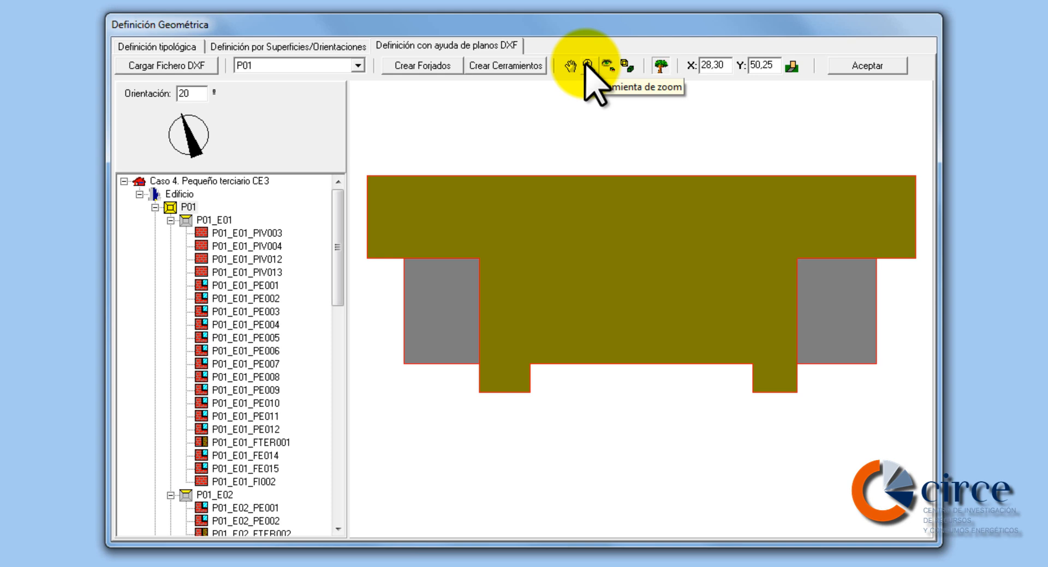
pyautogui.click(626, 65)
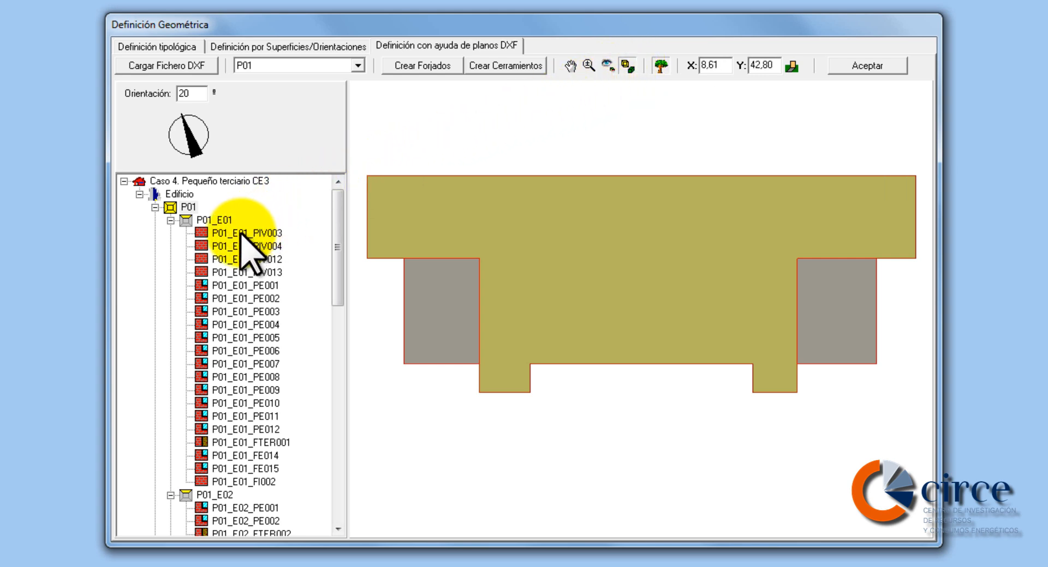
# - Change the interior partition P01_E01_PIV003 to "Cerramiento Exterior"
pyautogui.click(241, 233)
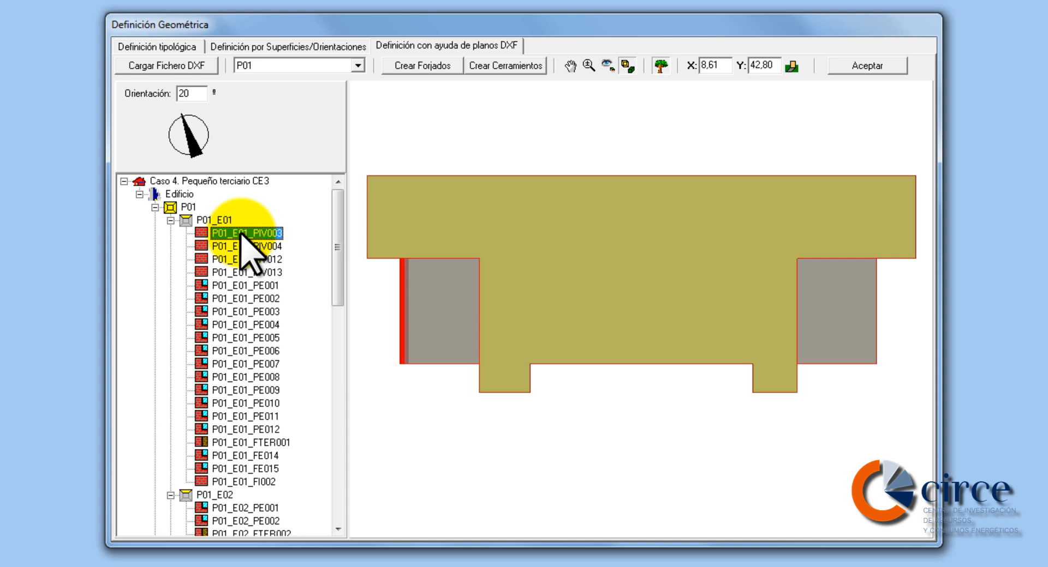
pyautogui.rightClick(241, 234)
pyautogui.moveTo(260, 242)
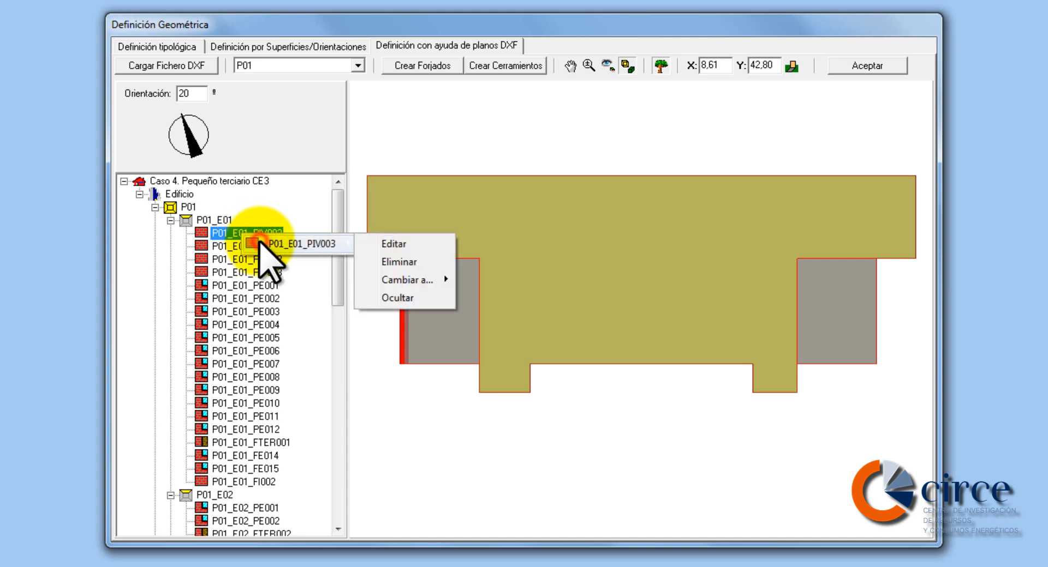
pyautogui.click(368, 279)
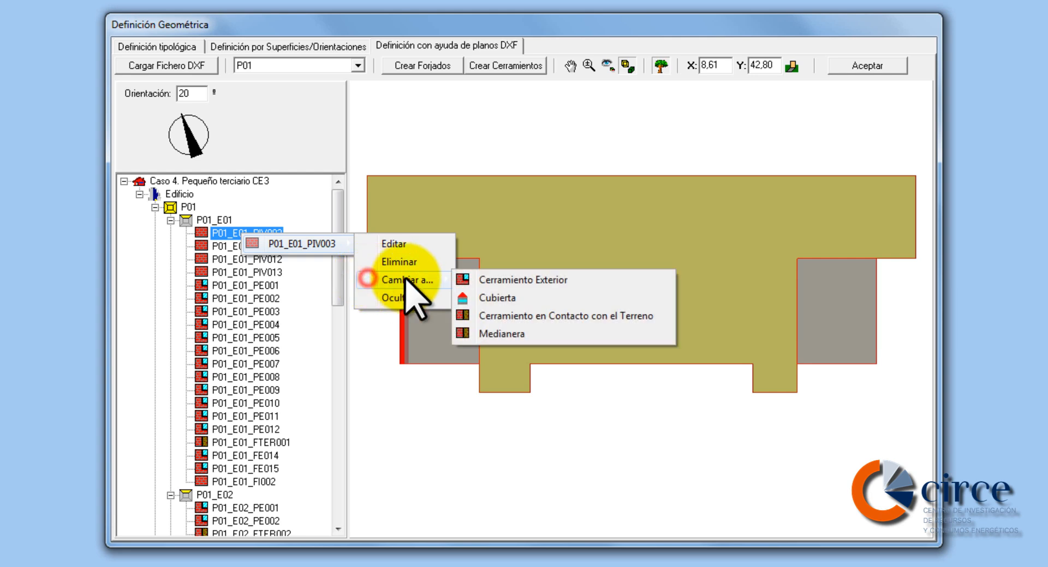
pyautogui.click(509, 282)
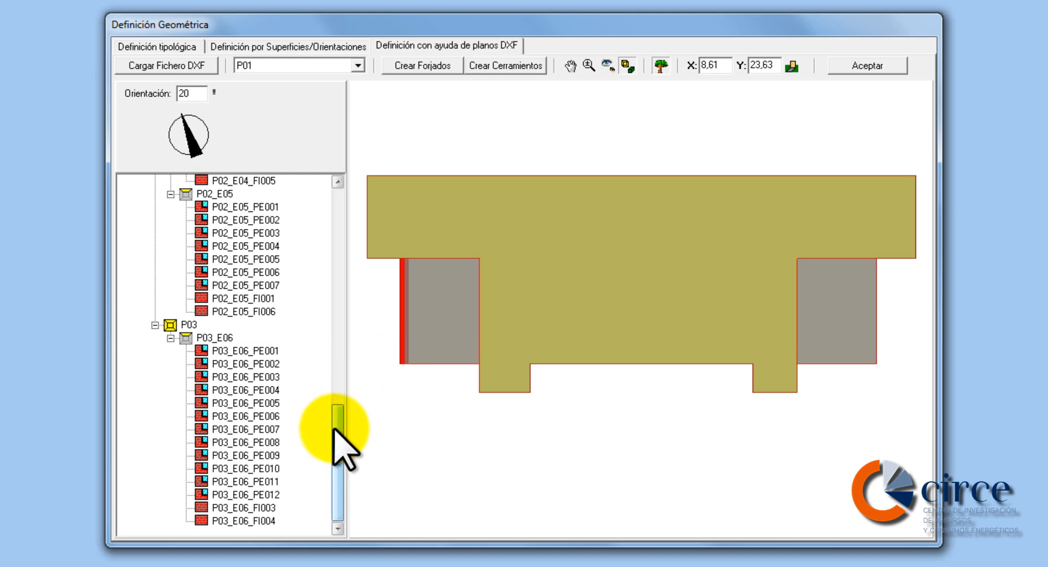
# - Change the interior partition P01_E01_PIV004 to "Cerramiento Exterior"
pyautogui.moveTo(334, 431); pyautogui.dragTo(328, 214)
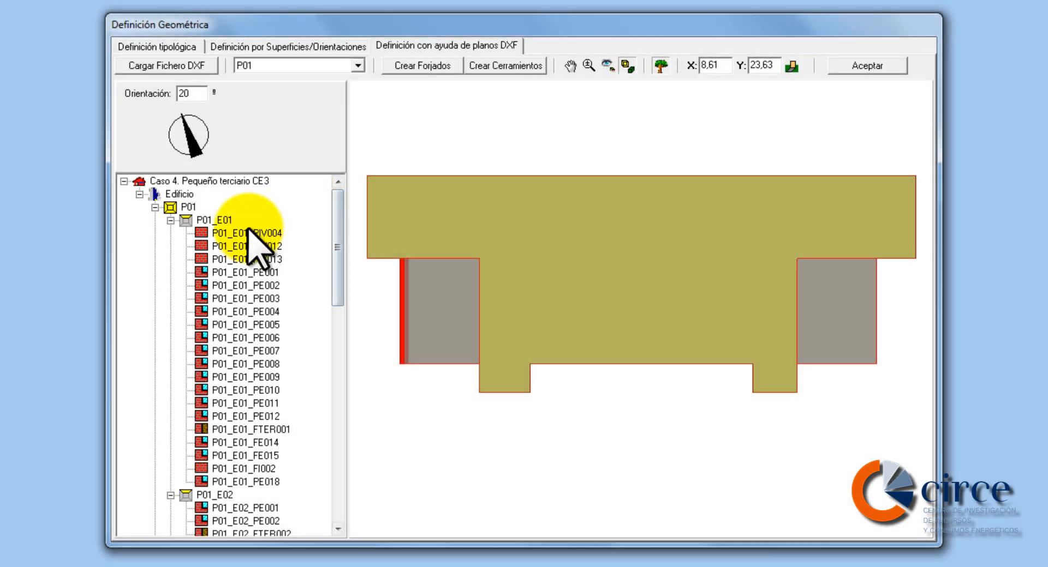
pyautogui.click(236, 233)
pyautogui.moveTo(236, 233); pyautogui.dragTo(349, 236, button='right')
pyautogui.moveTo(371, 277)
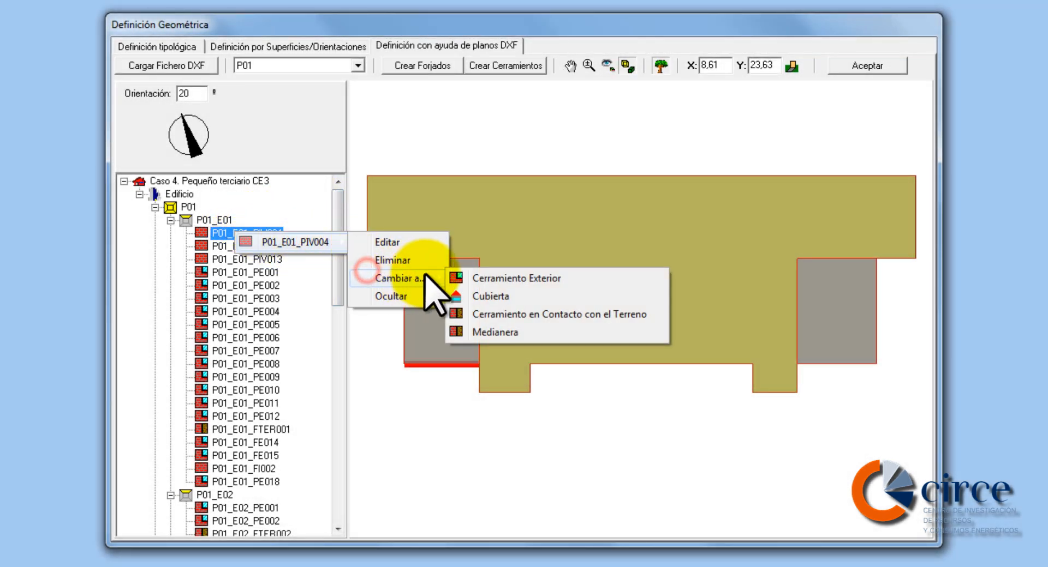
pyautogui.click(480, 276)
# - Change the interior partition P01_E01_PIV012 to "Cerramiento Exterior"
pyautogui.moveTo(341, 445); pyautogui.dragTo(304, 245)
pyautogui.click(237, 233)
pyautogui.moveTo(236, 233); pyautogui.dragTo(349, 235, button='right')
pyautogui.moveTo(418, 281)
pyautogui.click(498, 283)
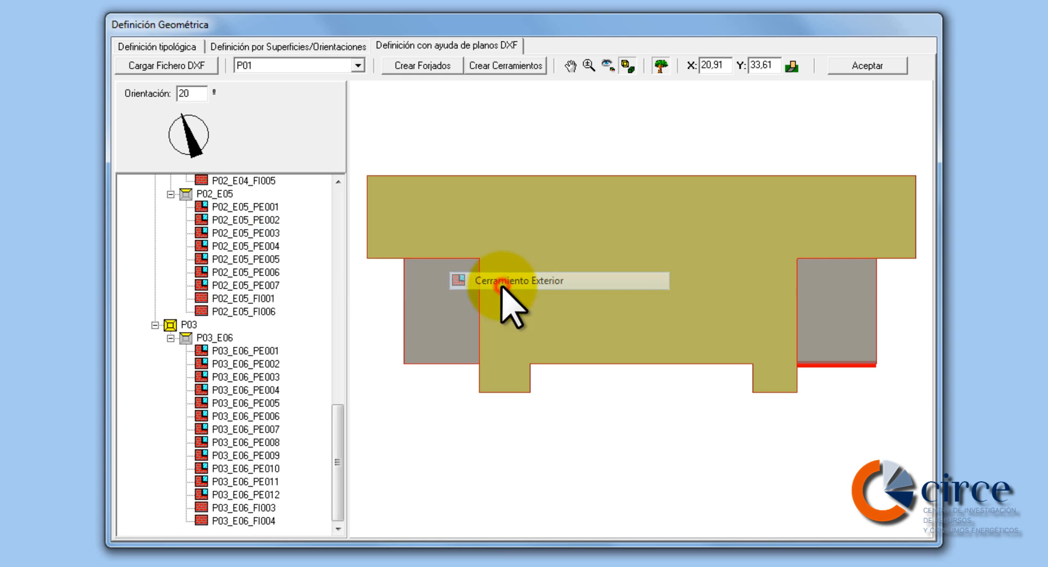
# - Change the interior partition P01_E01_PIV013 to "Cerramiento Exterior"
pyautogui.moveTo(341, 437); pyautogui.dragTo(327, 196)
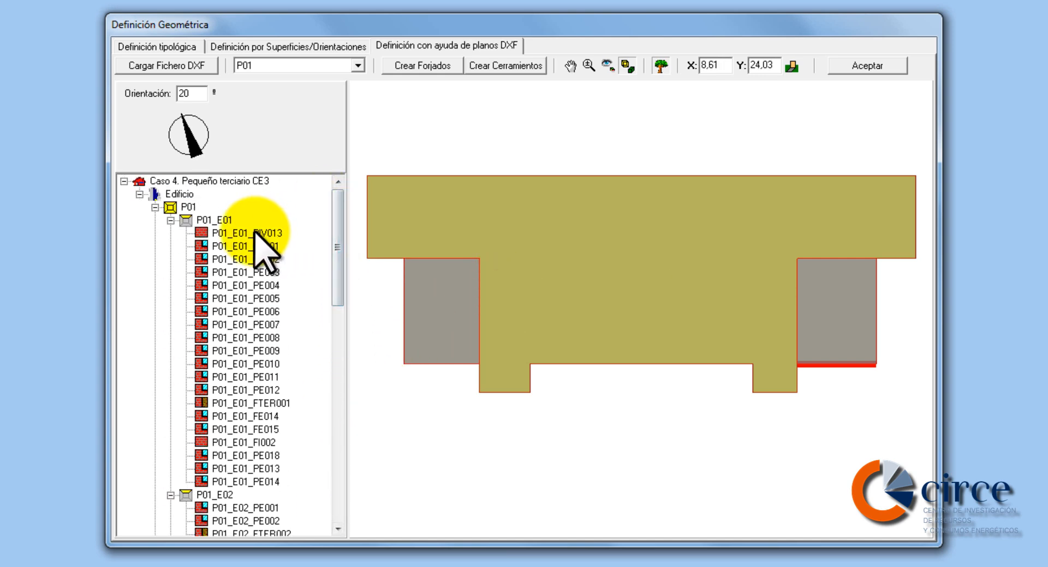
pyautogui.click(240, 234)
pyautogui.moveTo(240, 233); pyautogui.dragTo(320, 244, button='right')
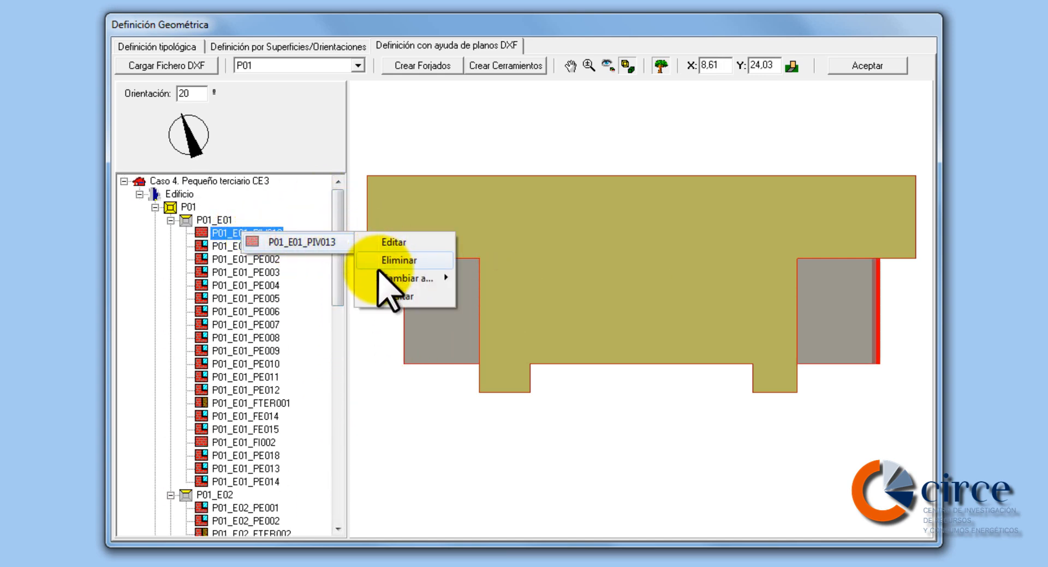
pyautogui.moveTo(431, 279)
pyautogui.click(495, 279)
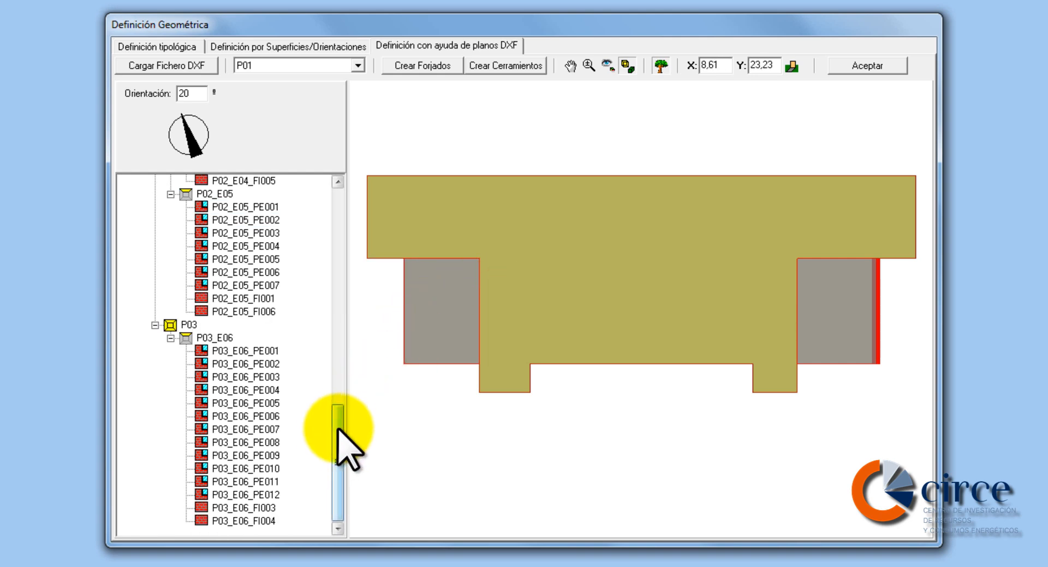
# - Edit exterior wall P01_E01_PE001 and accept it as a façade with composition TIP_Fachadas001 and no glazed opening
pyautogui.moveTo(343, 433); pyautogui.dragTo(340, 216)
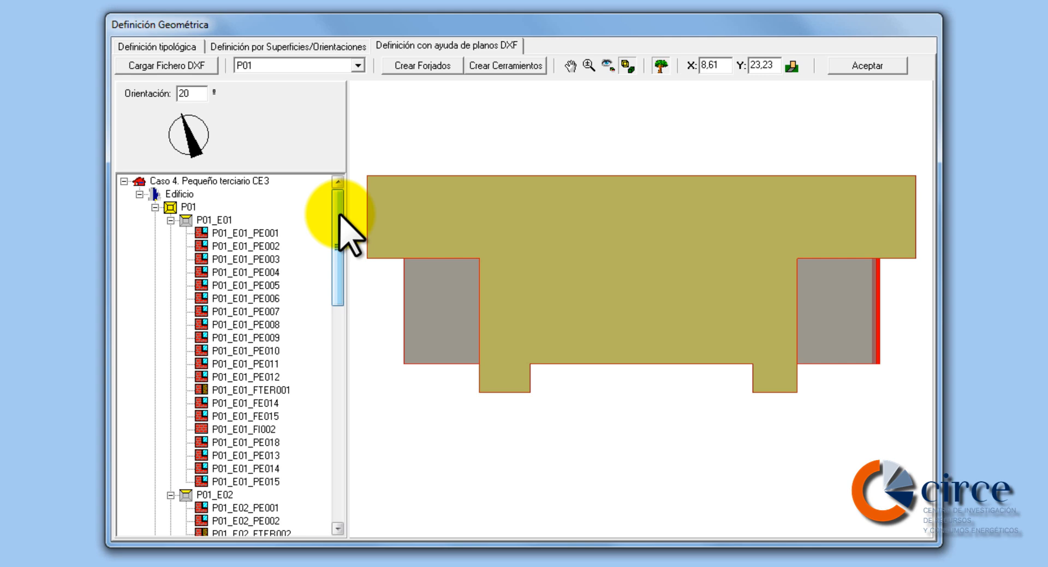
pyautogui.click(249, 236)
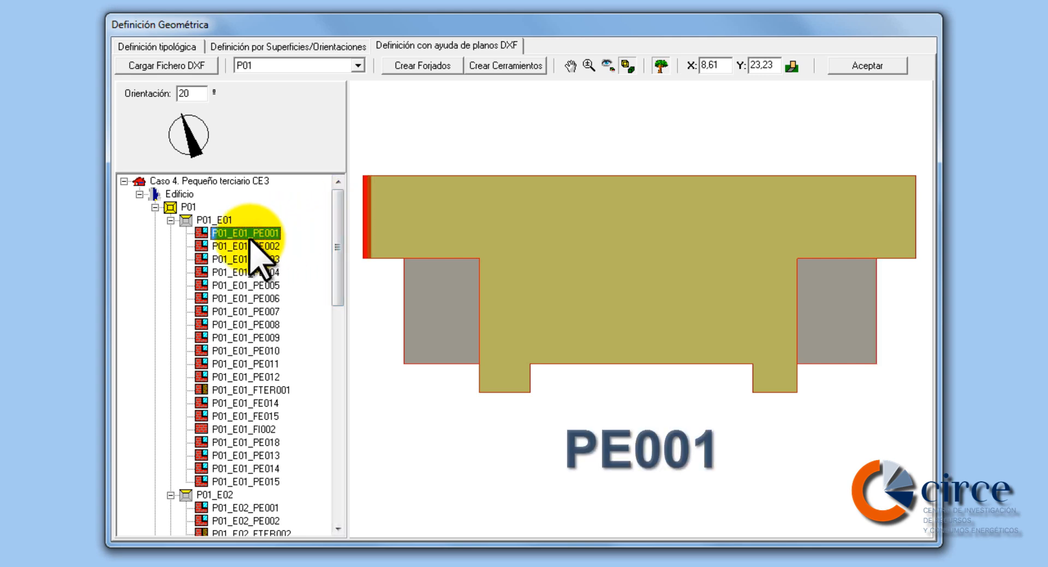
pyautogui.moveTo(249, 238); pyautogui.dragTo(370, 248, button='right')
pyautogui.click(380, 244)
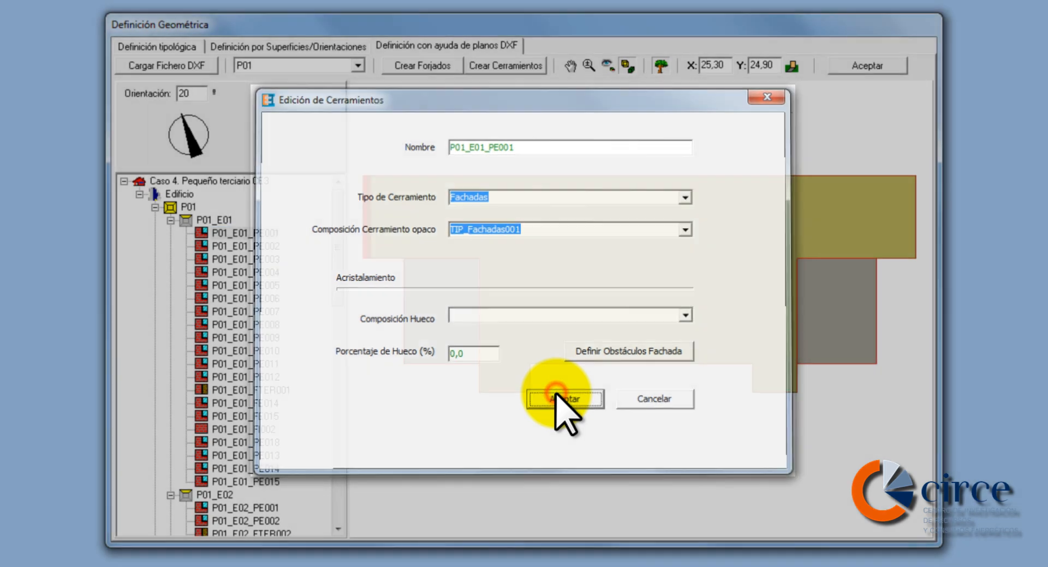
pyautogui.click(555, 394)
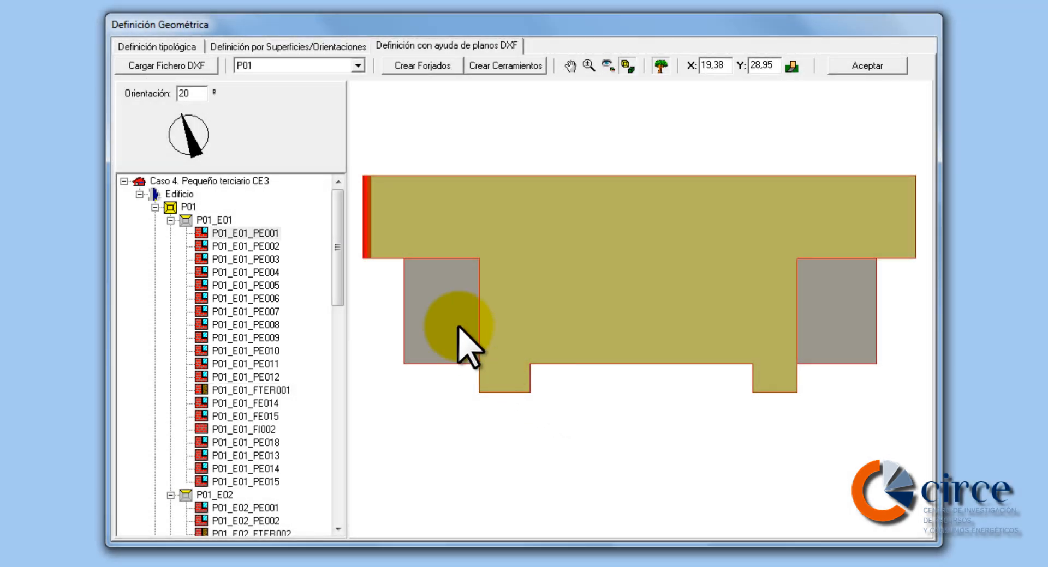
# - Give exterior wall P01_E01_PE002 the opening composition DET_Hueco001 at 30 % and accept façade obstacles with a 0,20 m setback
pyautogui.click(248, 246)
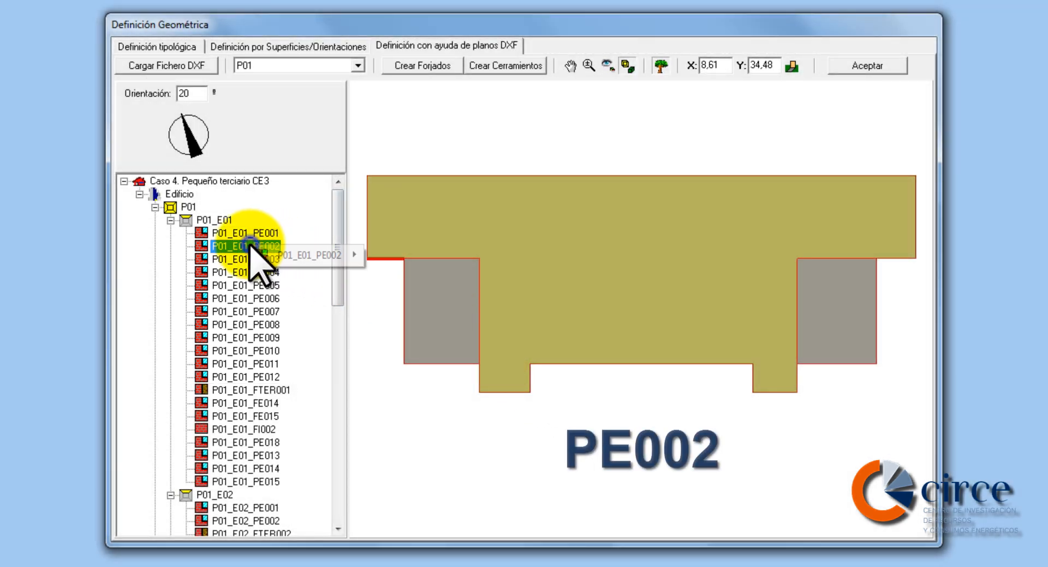
pyautogui.rightClick(377, 245)
pyautogui.click(384, 254)
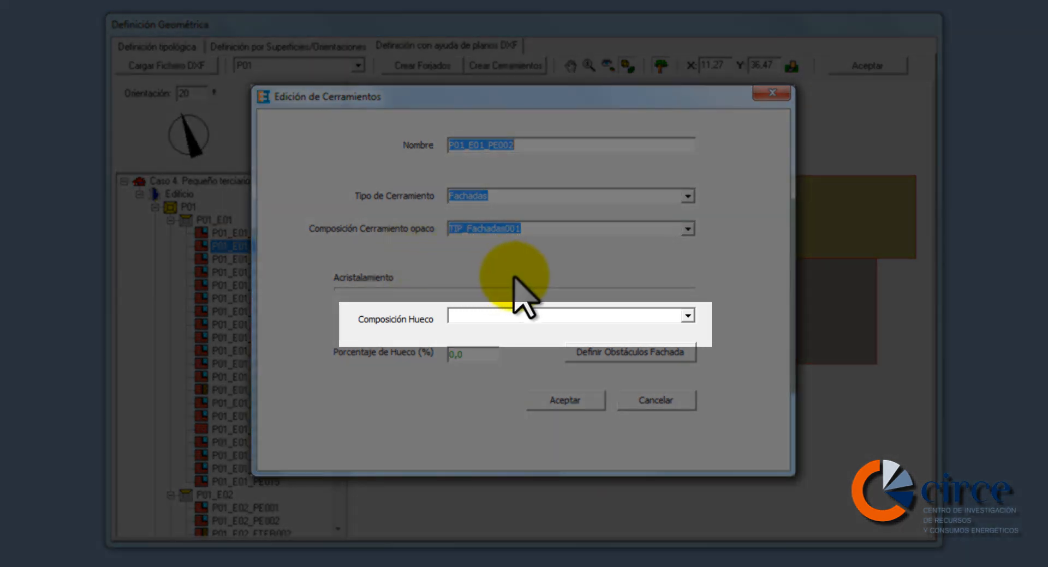
pyautogui.click(687, 317)
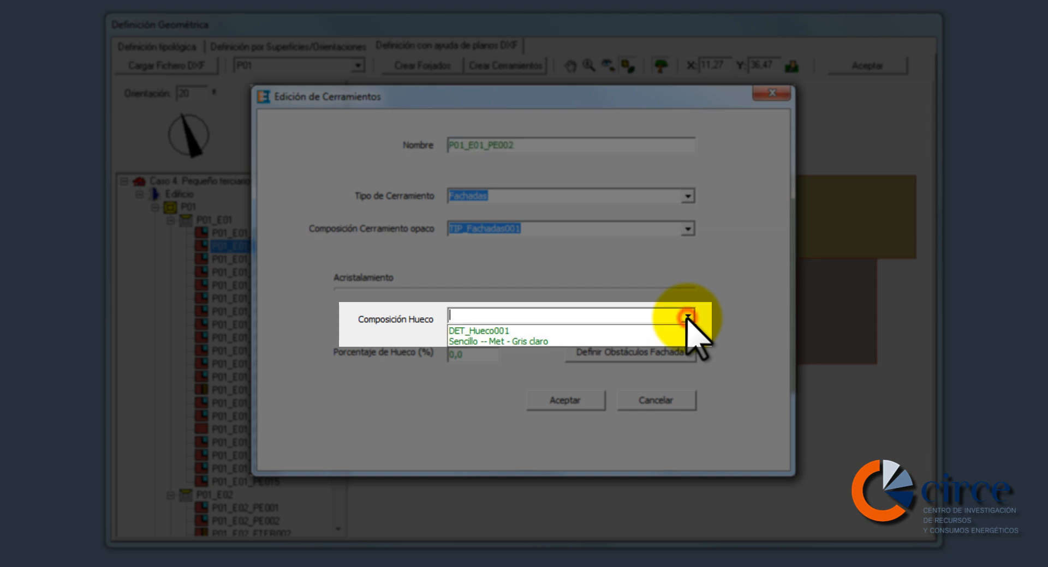
pyautogui.click(681, 330)
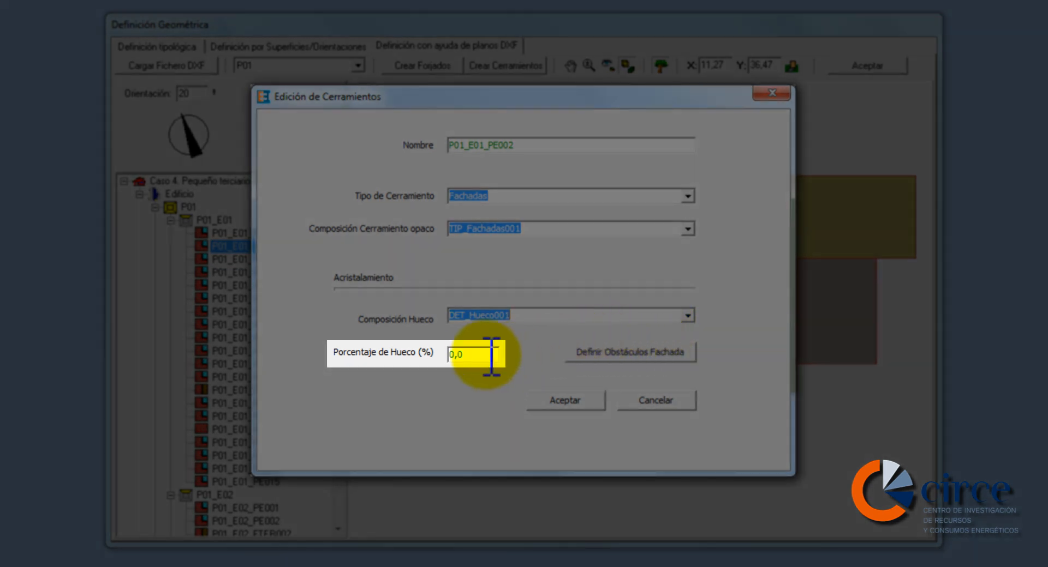
pyautogui.moveTo(479, 354); pyautogui.dragTo(436, 358)
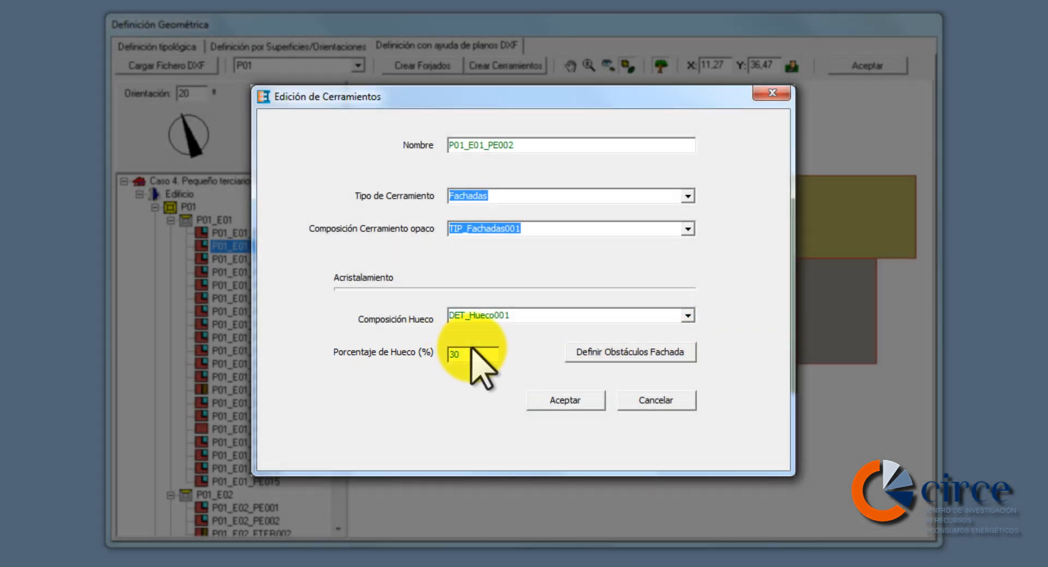
pyautogui.click(620, 352)
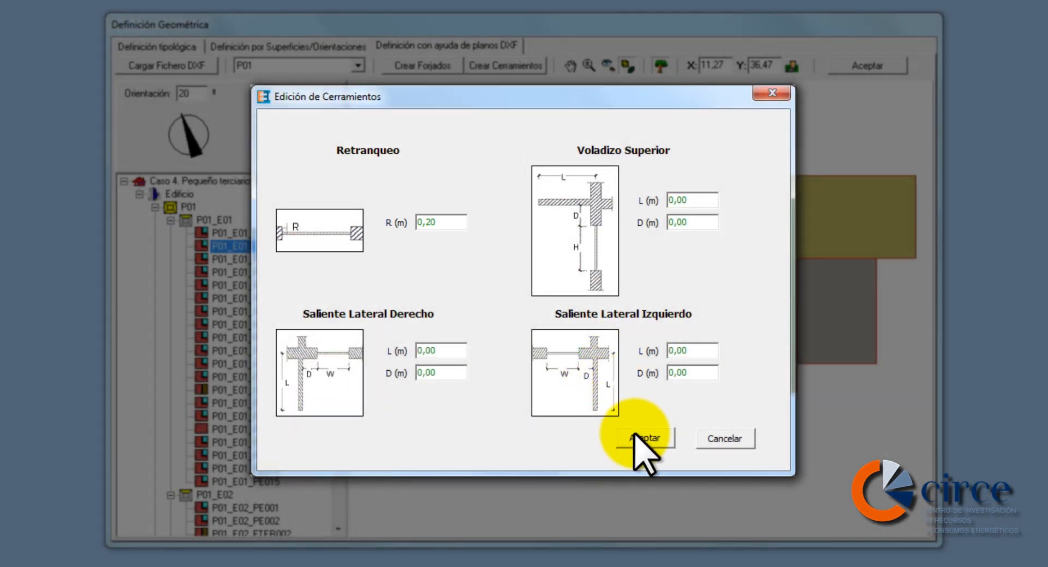
pyautogui.click(639, 438)
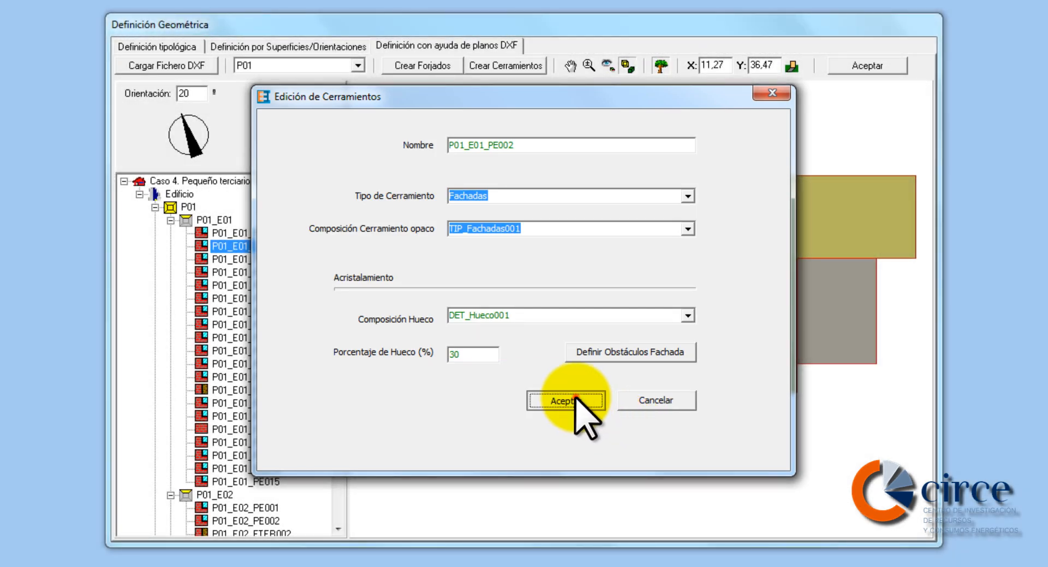
pyautogui.click(568, 401)
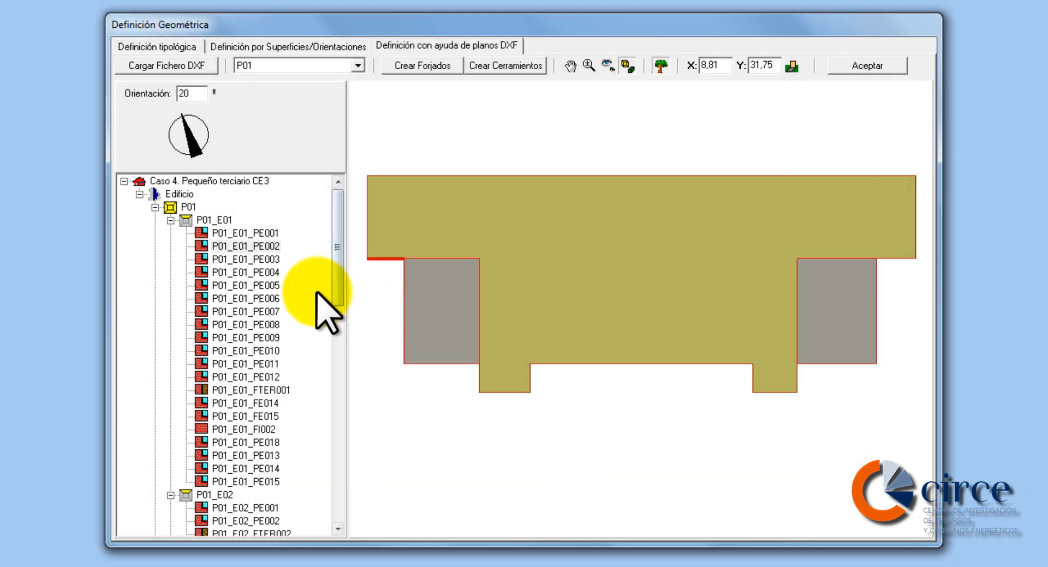
# - Edit exterior wall P01_E01_PE003 and accept it as a façade with composition TIP_Fachadas001 and no glazed opening
pyautogui.click(246, 261)
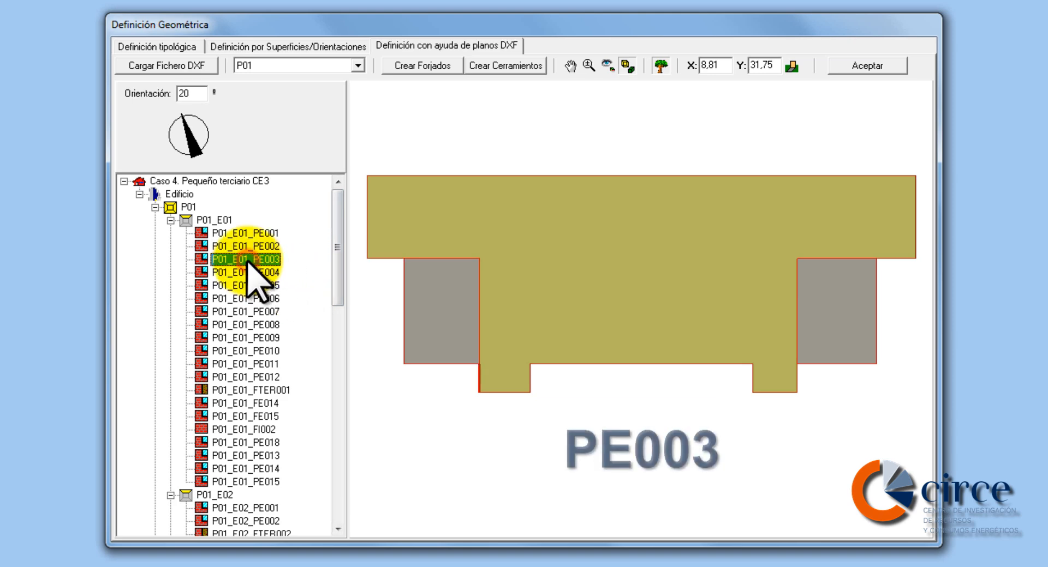
pyautogui.rightClick(260, 267)
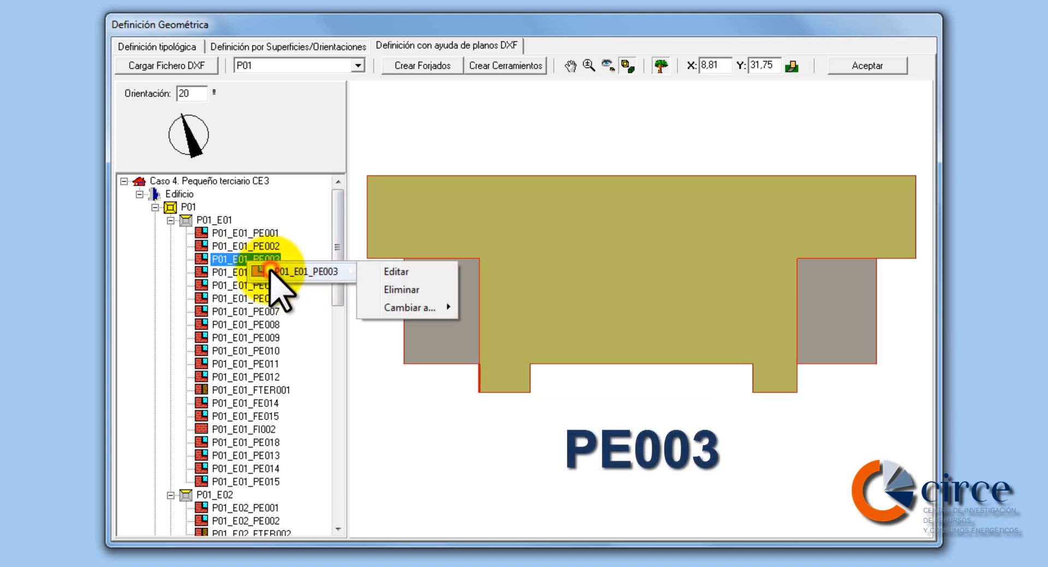
pyautogui.click(402, 272)
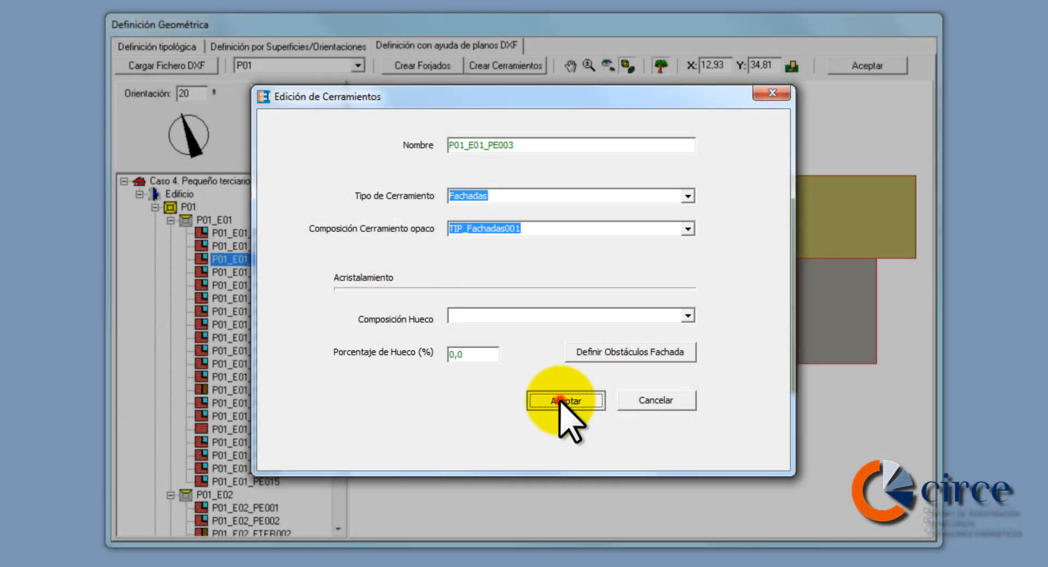
pyautogui.click(551, 395)
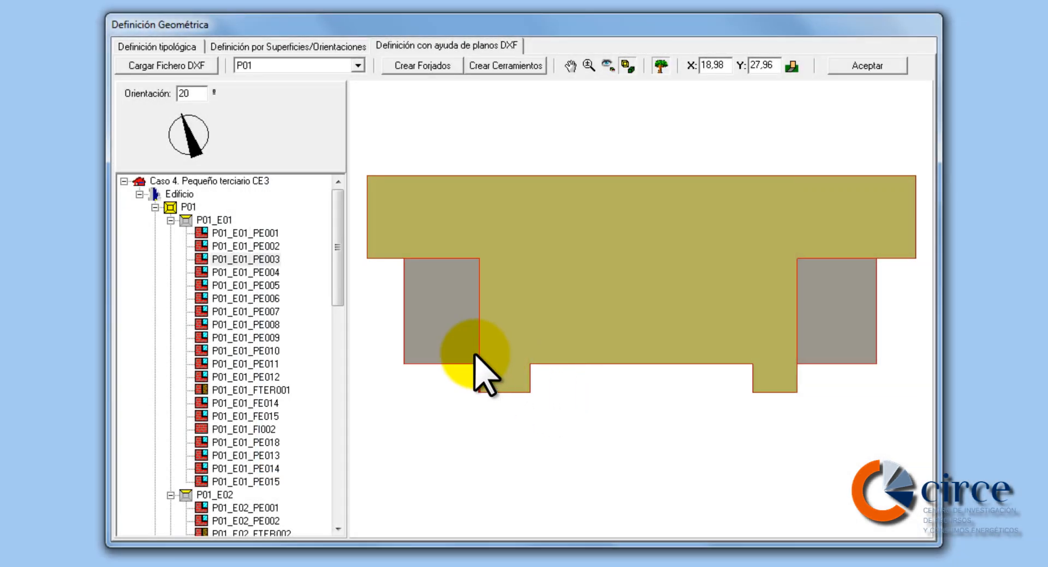
# - Give exterior wall P01_E01_PE004 the opening composition DET_Hueco001 at 40 % and accept façade obstacles with a 0,20 m setback
pyautogui.click(281, 272)
pyautogui.rightClick(285, 274)
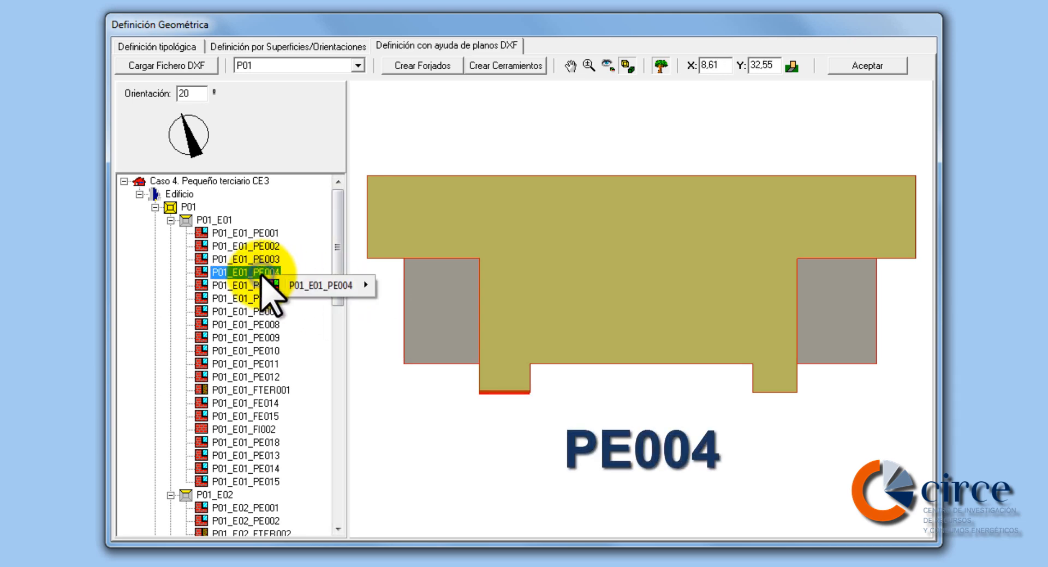
pyautogui.click(410, 286)
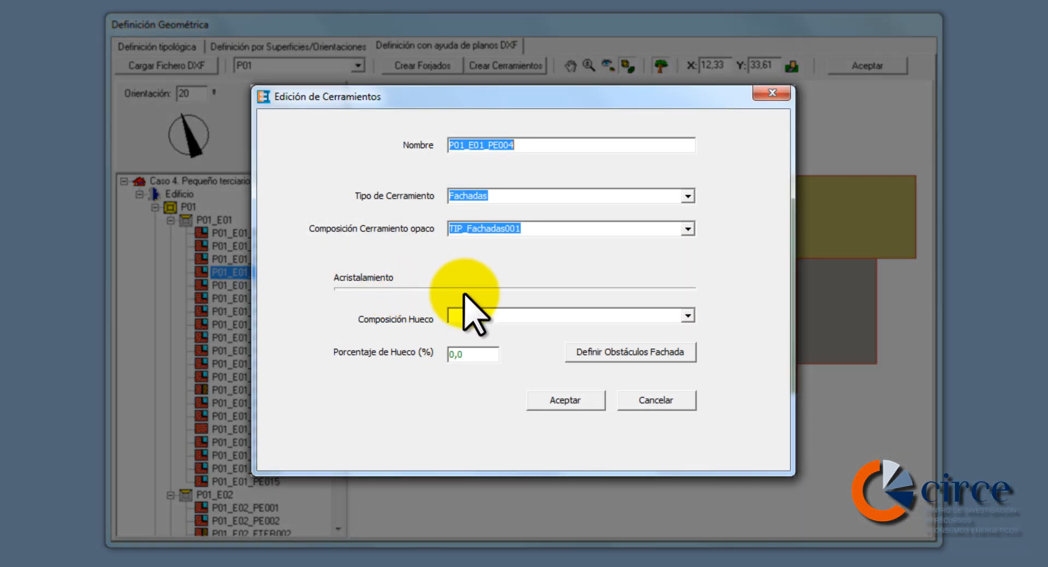
pyautogui.click(687, 316)
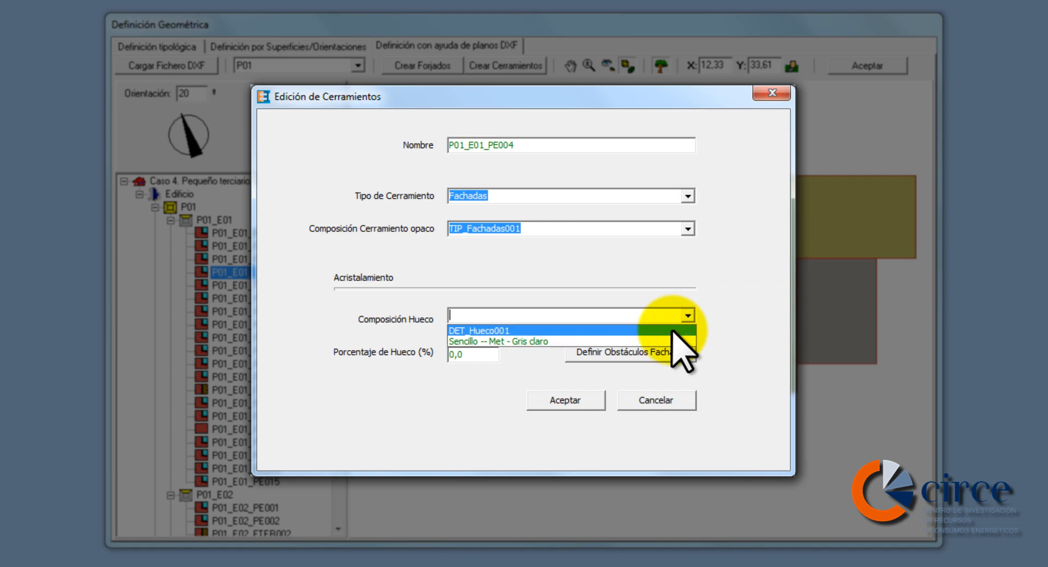
pyautogui.click(672, 326)
pyautogui.click(469, 354)
pyautogui.write('40')
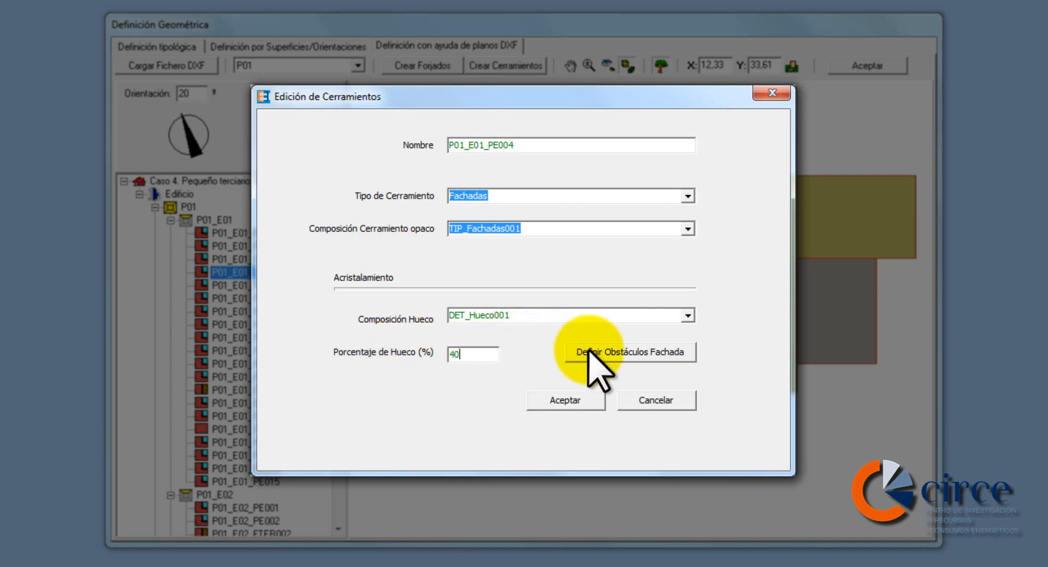
pyautogui.click(617, 352)
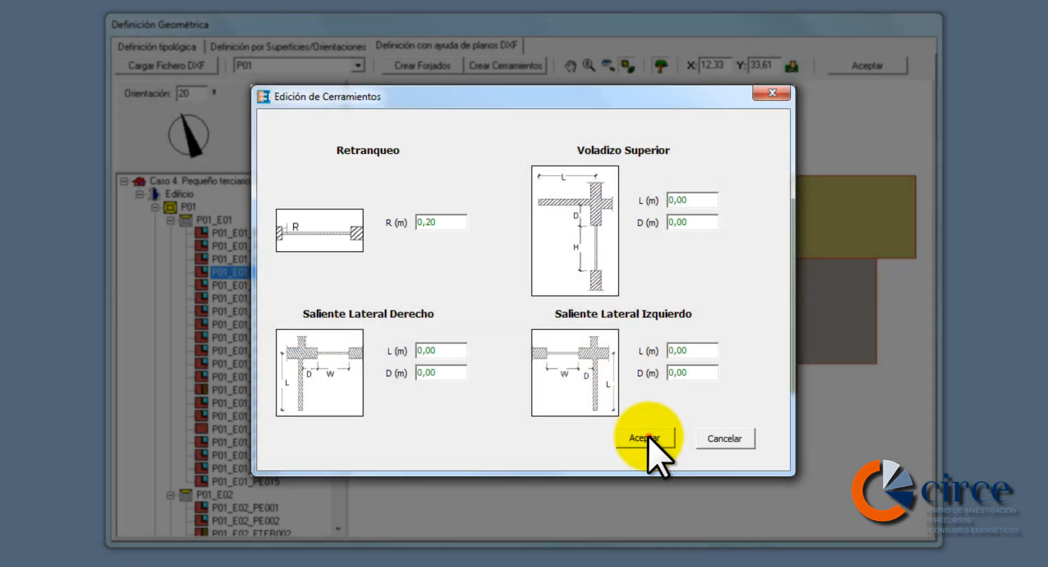
pyautogui.click(643, 438)
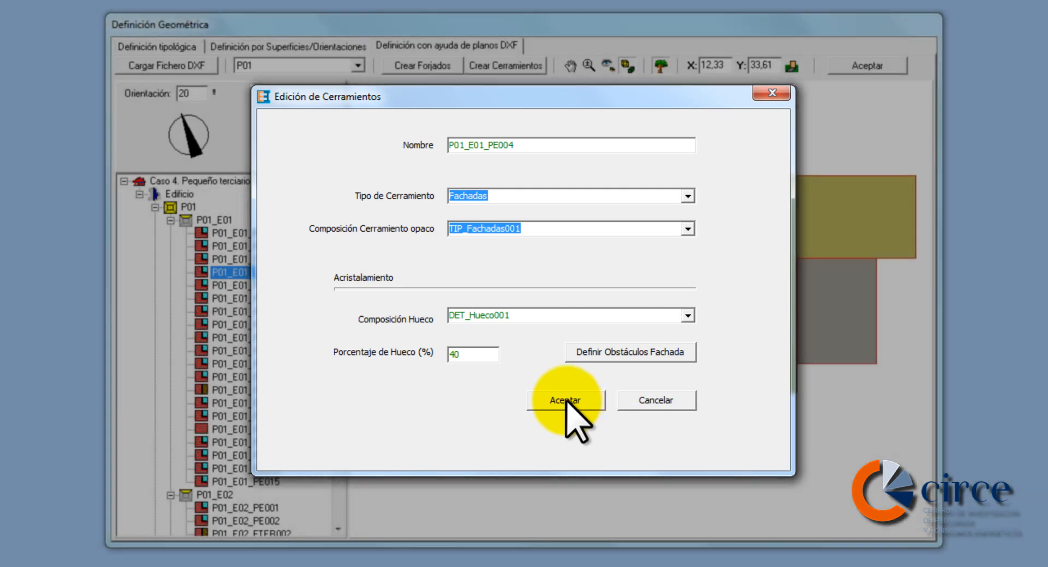
pyautogui.click(565, 401)
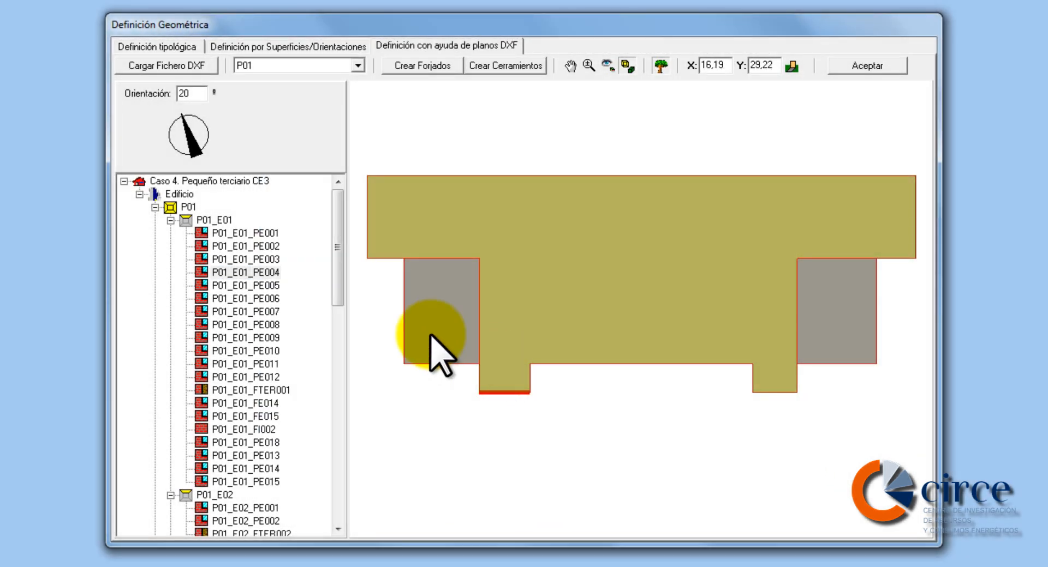
# - Edit exterior wall P01_E01_PE005 and accept it as a façade with composition TIP_Fachadas001 and no glazed opening
pyautogui.moveTo(254, 288); pyautogui.dragTo(371, 302, button='right')
pyautogui.click(376, 297)
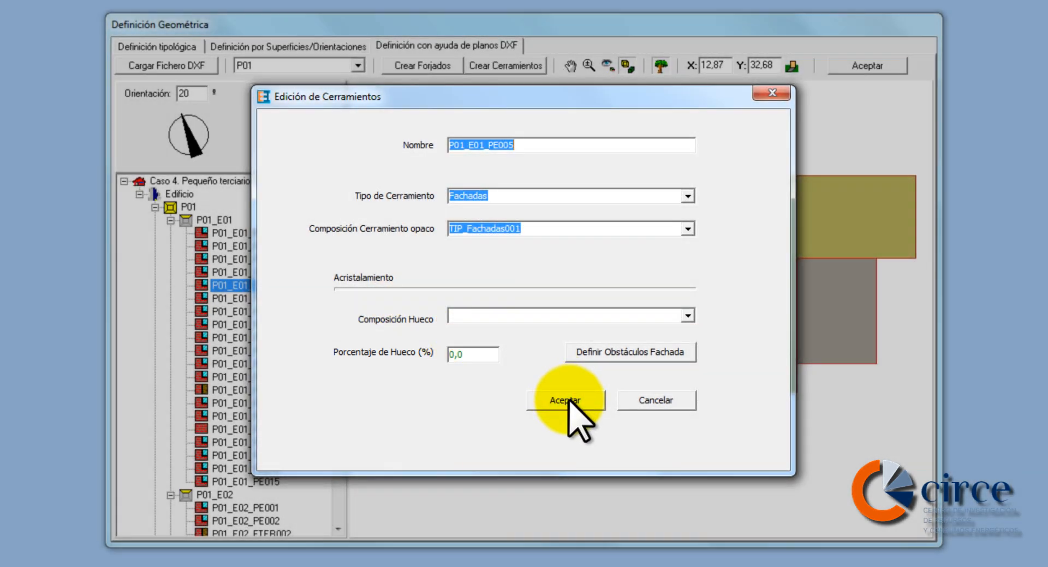
pyautogui.click(564, 403)
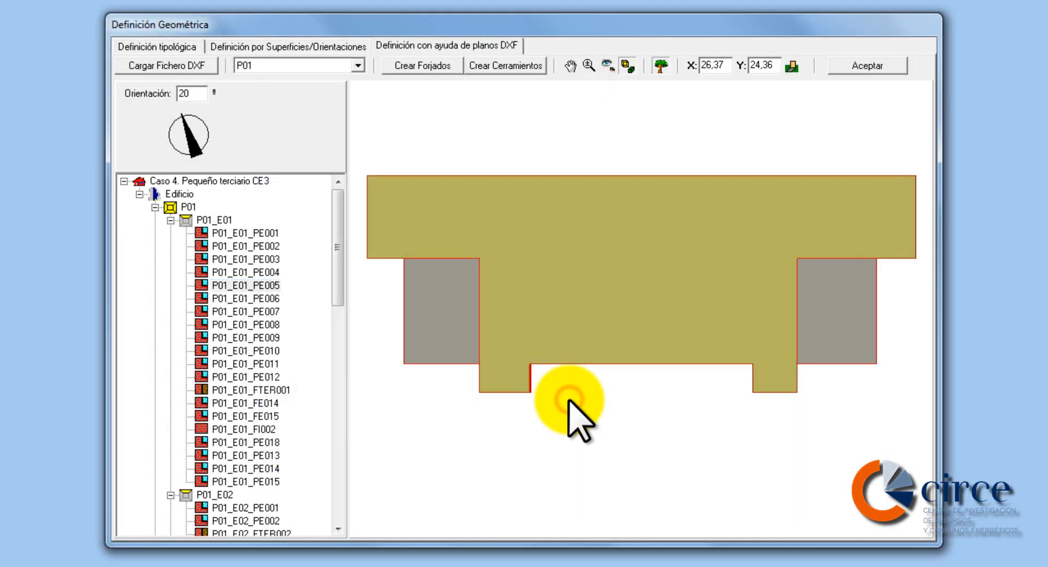
# - Give exterior wall P01_E01_PE006 the opening composition DET_Hueco001 at 40 % and accept façade obstacles with a 0,20 m setback
pyautogui.click(248, 299)
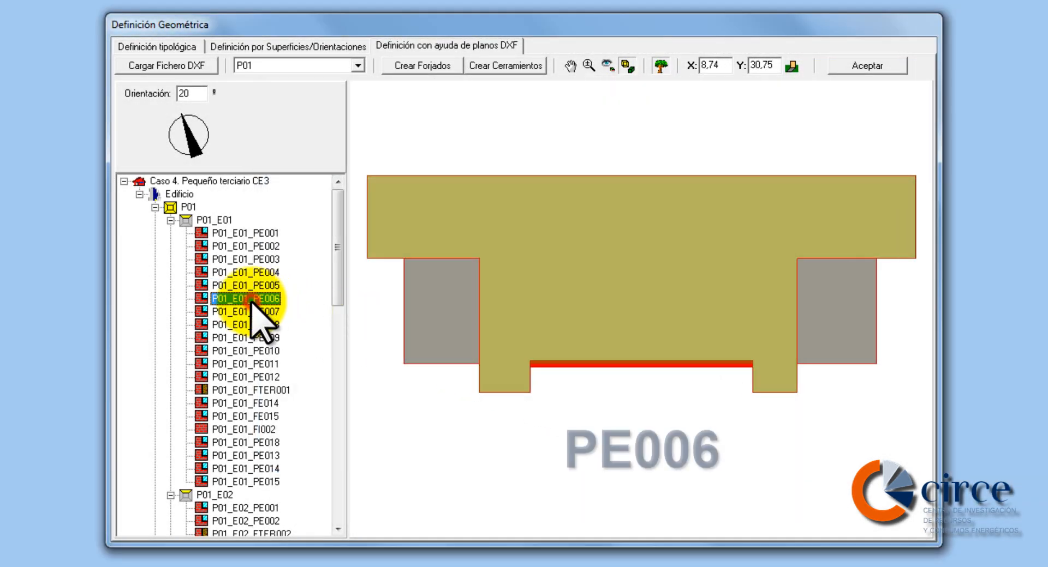
pyautogui.rightClick(381, 304)
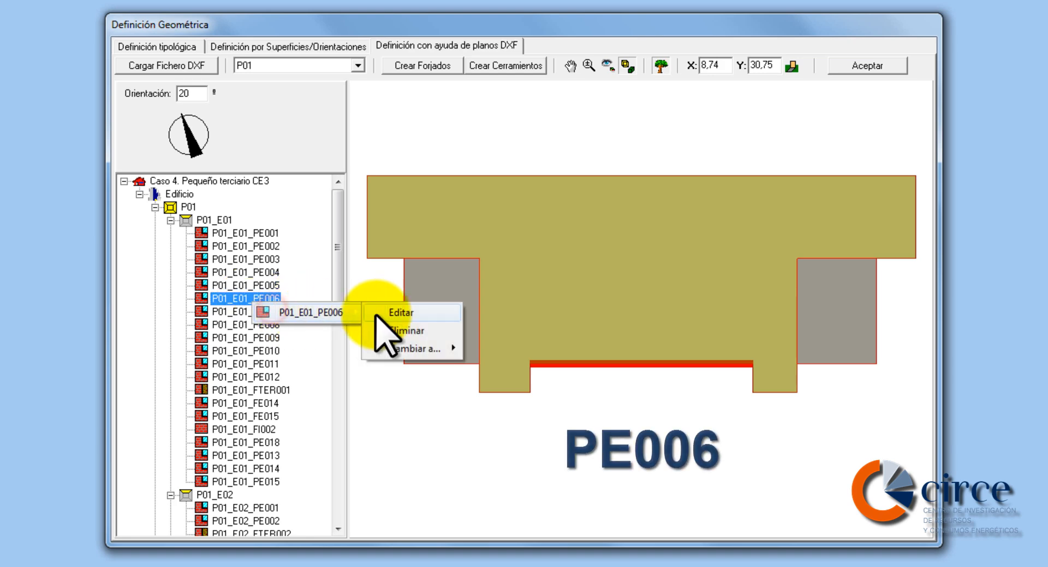
pyautogui.click(405, 312)
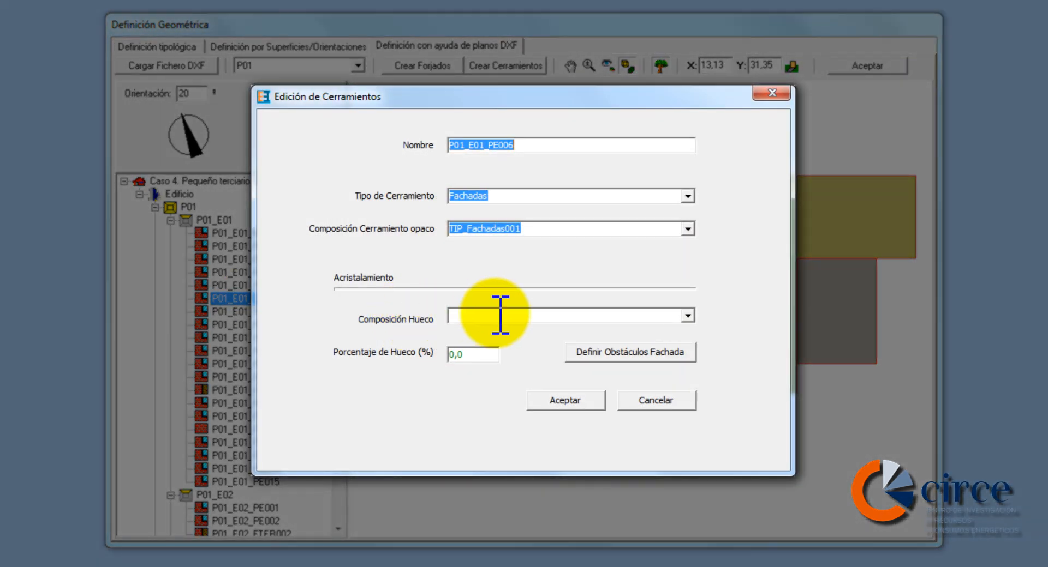
pyautogui.click(687, 316)
pyautogui.click(677, 331)
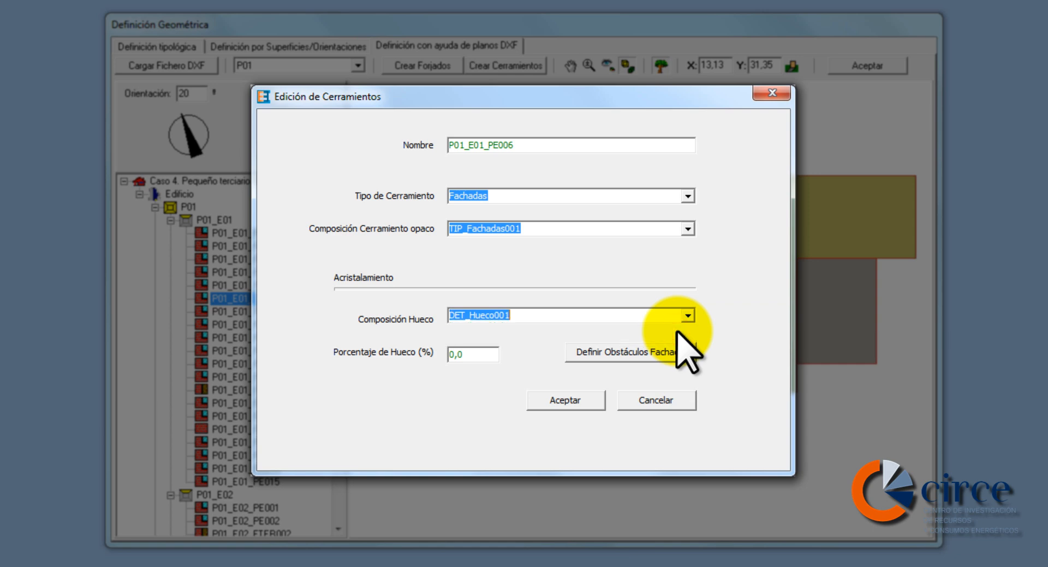
pyautogui.doubleClick(474, 355)
pyautogui.write('40')
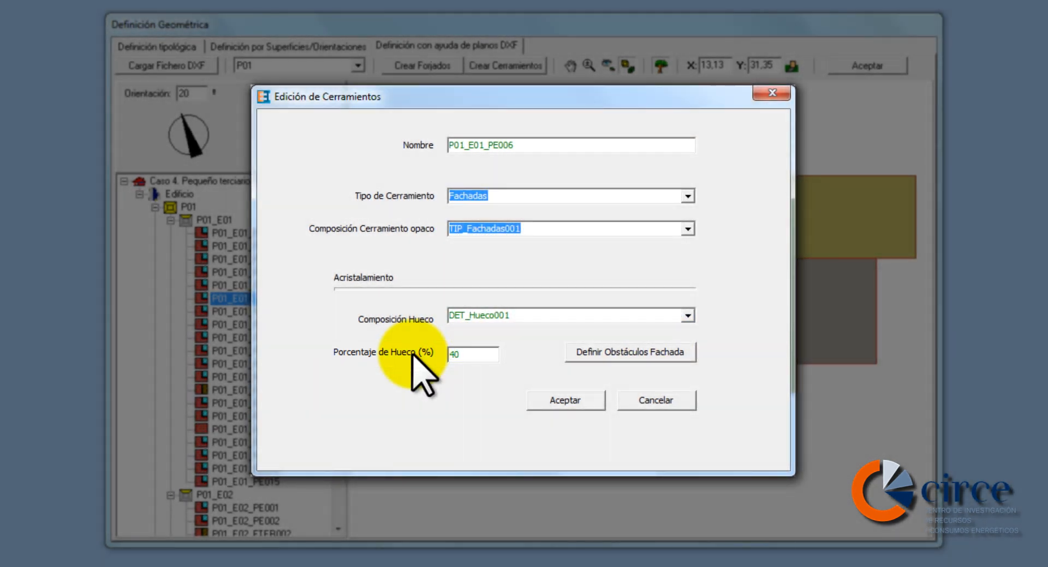
pyautogui.click(618, 351)
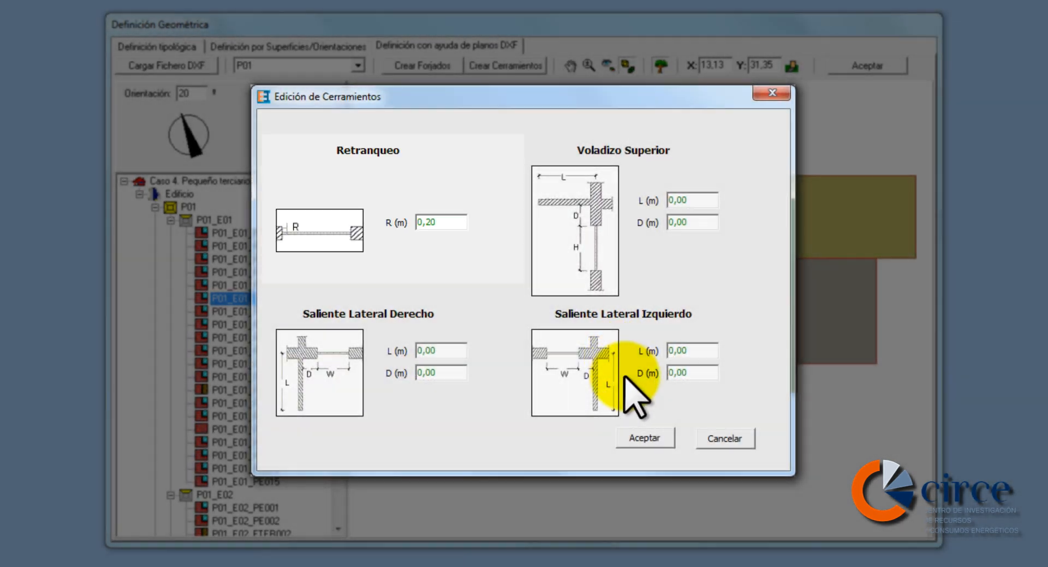
pyautogui.click(645, 437)
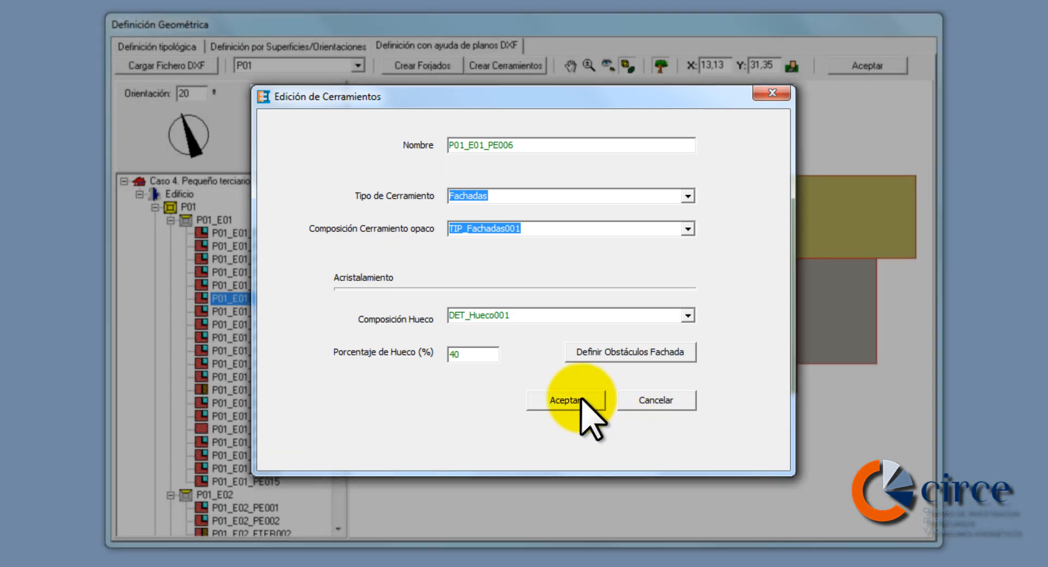
pyautogui.click(578, 403)
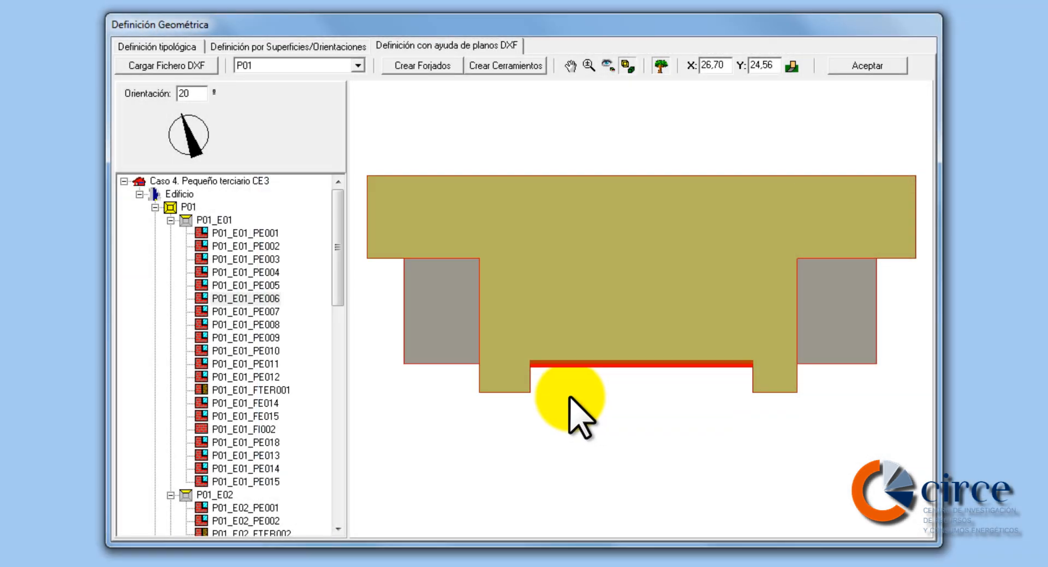
# - Edit exterior wall P01_E01_PE007 and accept it as a façade with composition TIP_Fachadas001 and no glazed opening
pyautogui.click(255, 312)
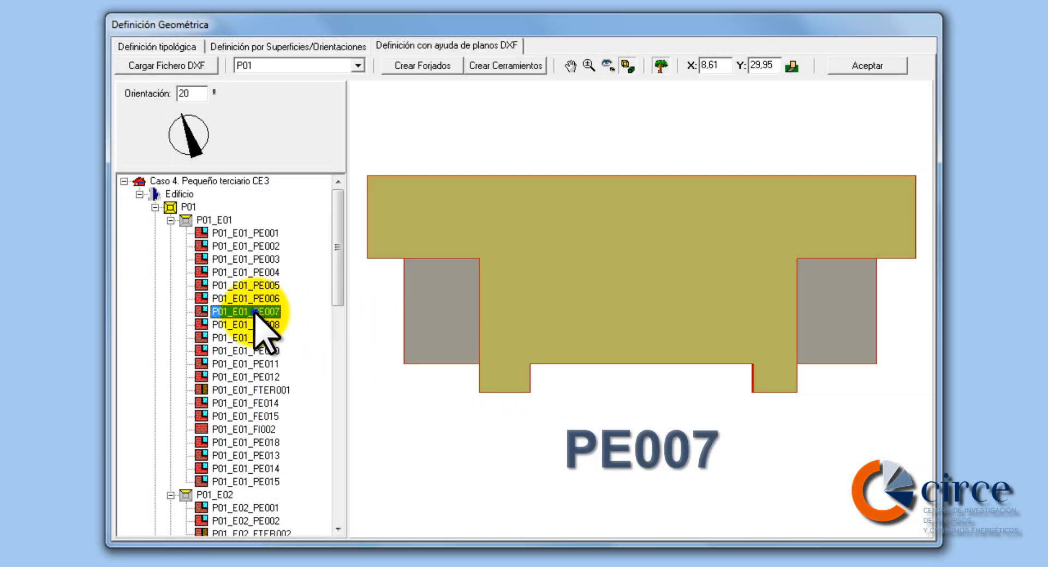
pyautogui.rightClick(371, 319)
pyautogui.click(411, 326)
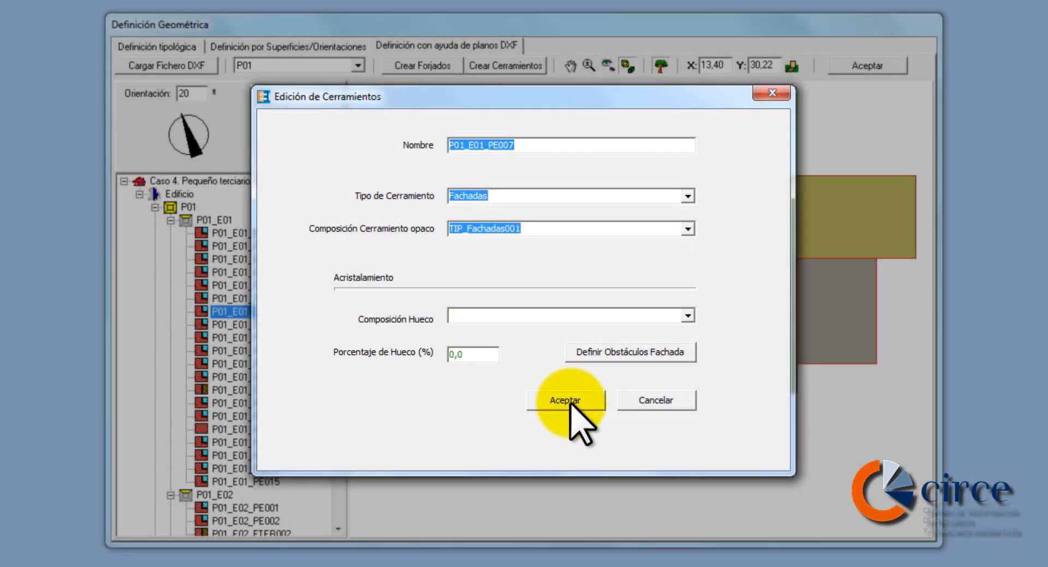
pyautogui.click(564, 400)
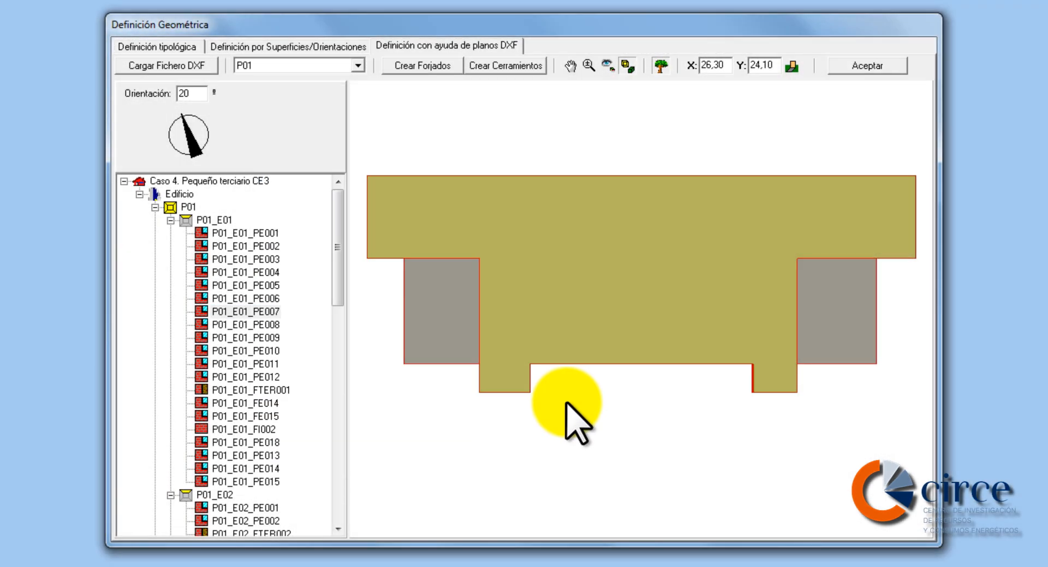
# - Give exterior wall P01_E01_PE008 the opening composition DET_Hueco001 at 40 % and open its façade obstacle definition
pyautogui.rightClick(257, 327)
pyautogui.click(404, 334)
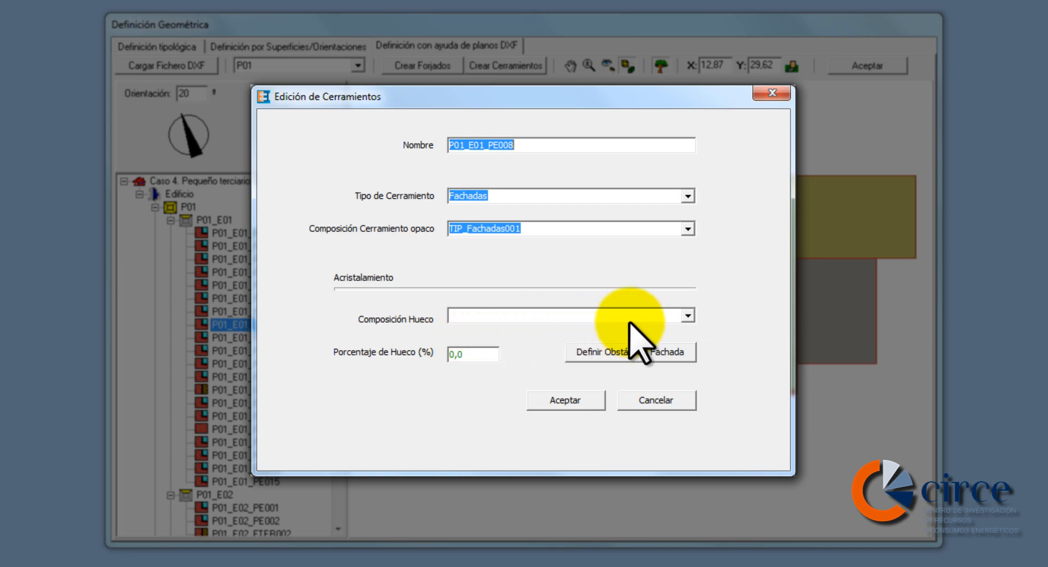
pyautogui.click(679, 316)
pyautogui.click(677, 330)
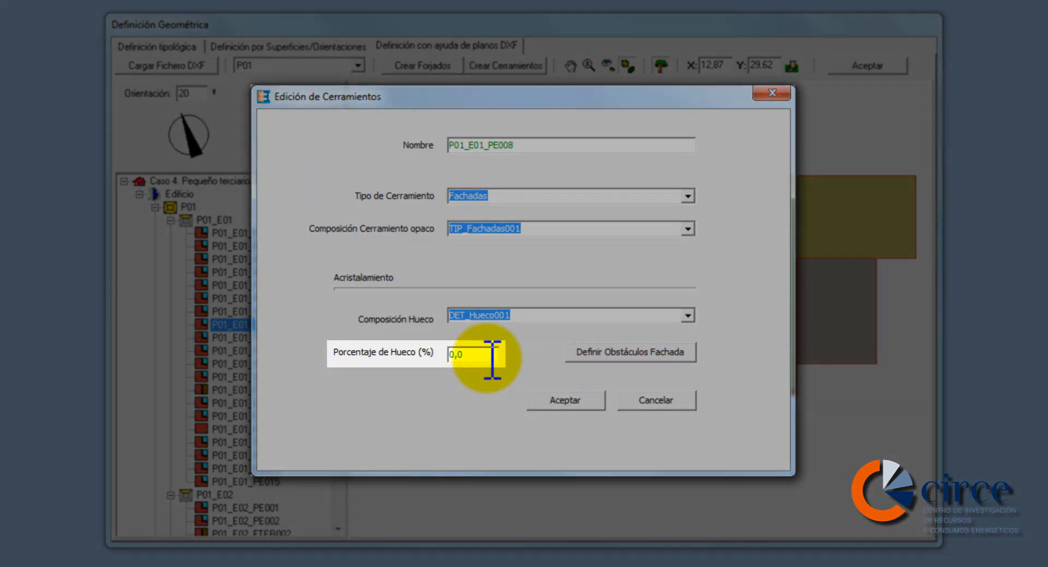
pyautogui.moveTo(485, 358); pyautogui.dragTo(412, 358)
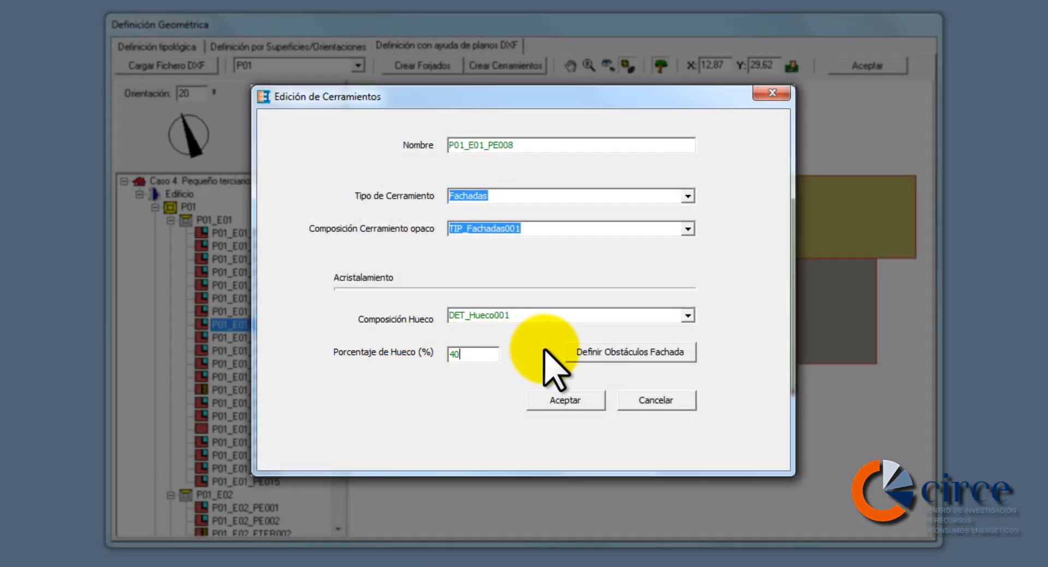
pyautogui.click(615, 352)
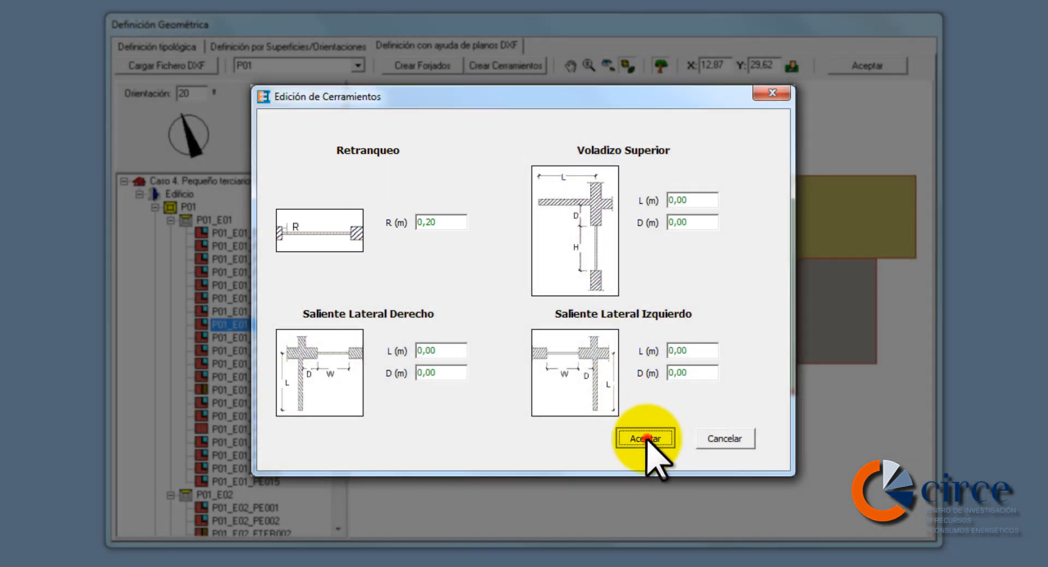
# - Accept the façade obstacles with a 0.20 m setback and save the properties of wall P01_E01_PE008
pyautogui.click(646, 440)
pyautogui.click(565, 401)
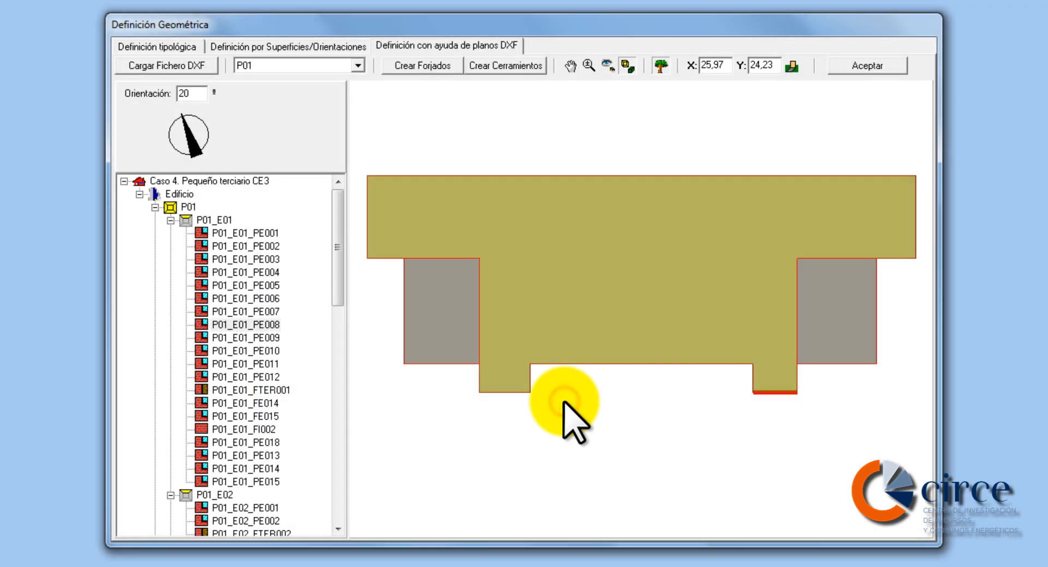
# - Edit wall P01_E01_PE009 and accept it as Fachadas with composition TIP_Fachadas001 and no opening
pyautogui.click(254, 338)
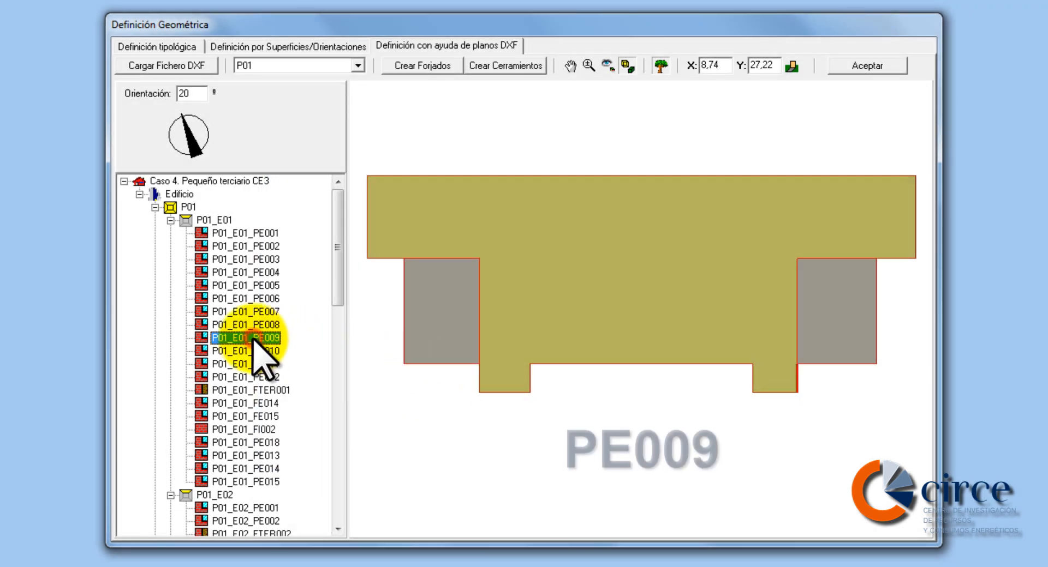
pyautogui.moveTo(335, 350)
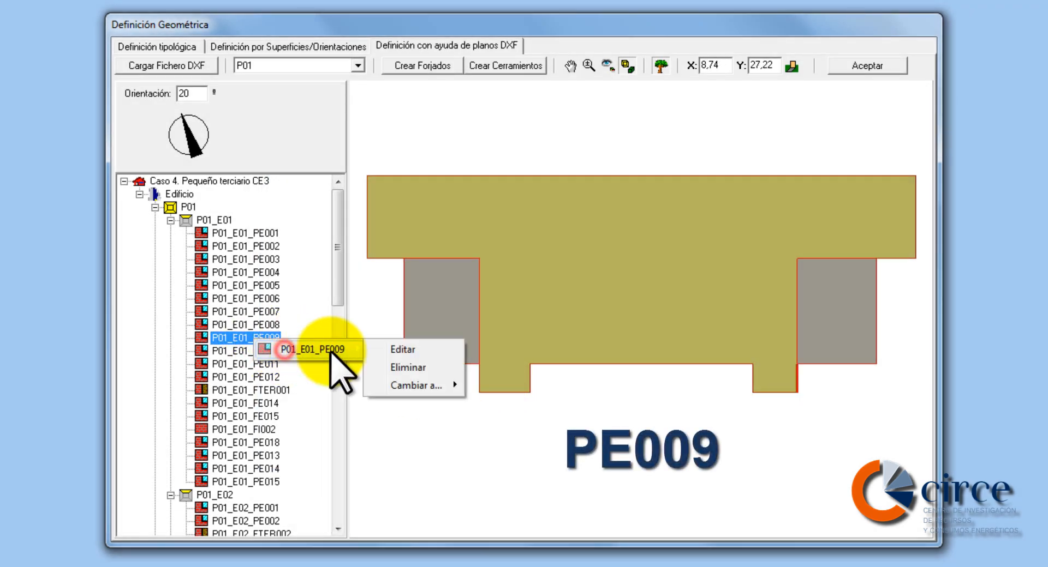
pyautogui.click(404, 351)
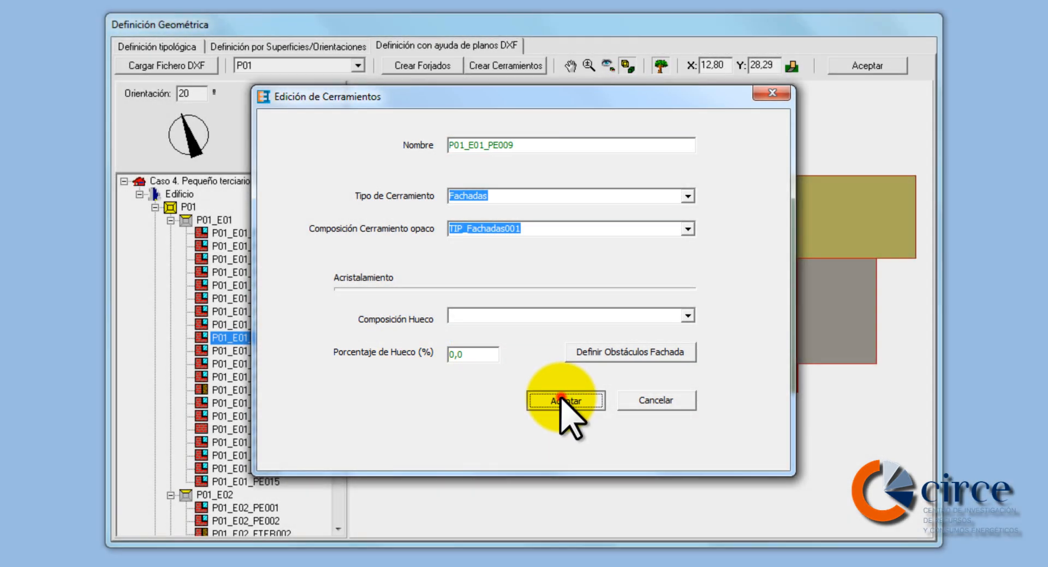
pyautogui.click(563, 401)
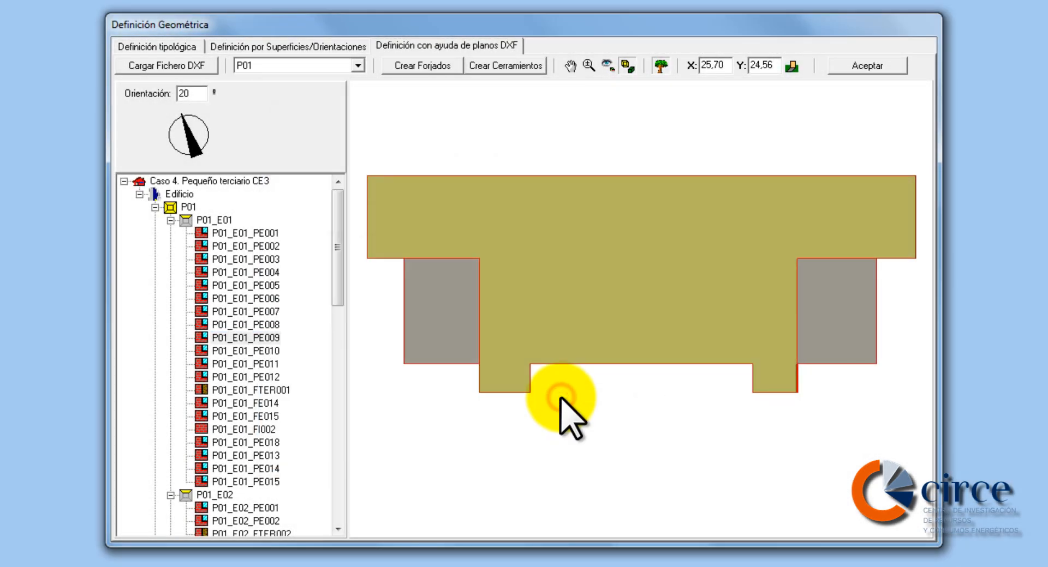
# - Edit wall P01_E01_PE010 and accept it as Fachadas with composition TIP_Fachadas001 and no opening
pyautogui.click(246, 350)
pyautogui.rightClick(247, 351)
pyautogui.moveTo(338, 359)
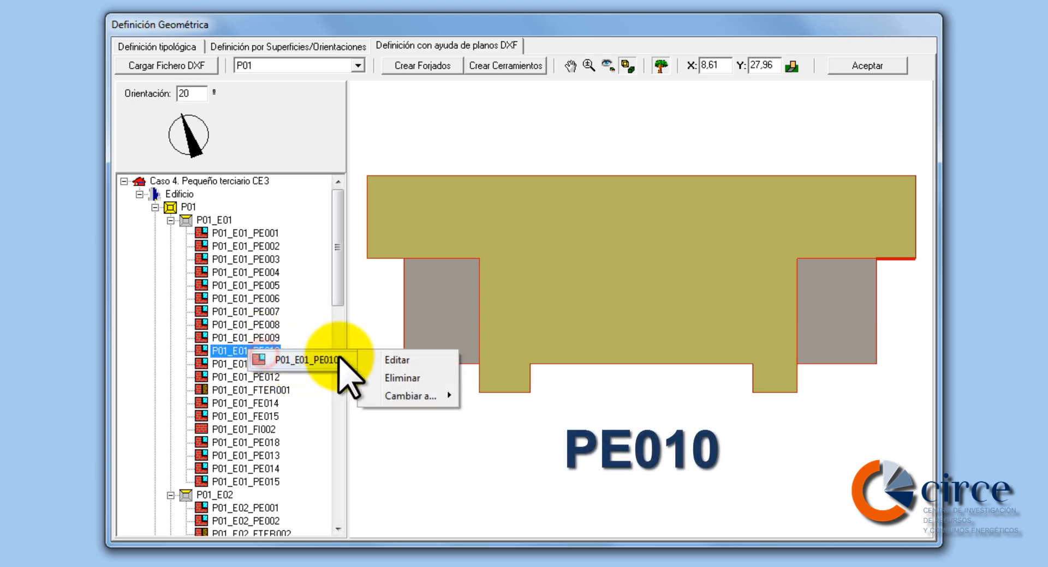
pyautogui.click(397, 359)
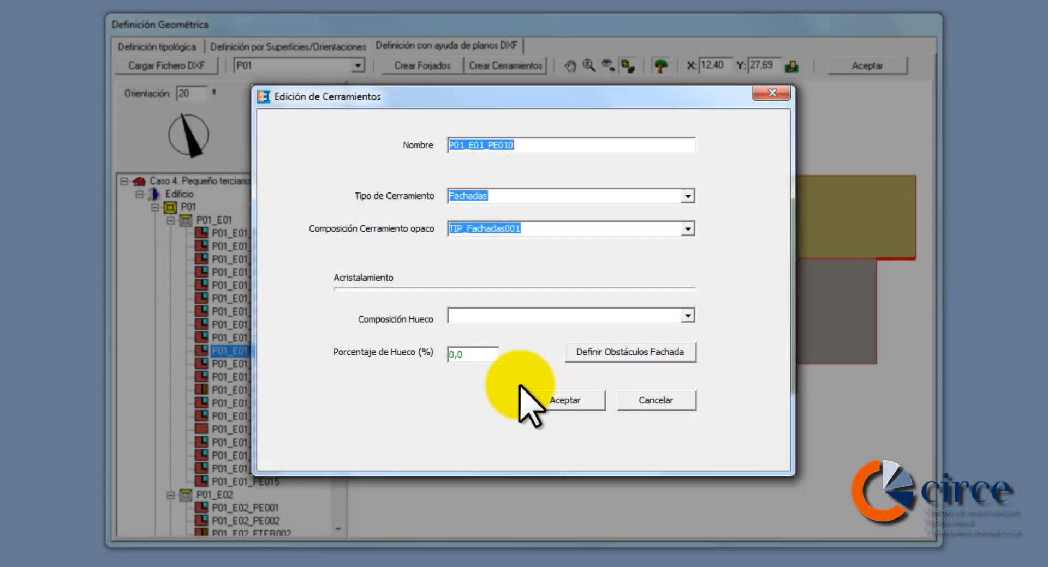
pyautogui.click(556, 401)
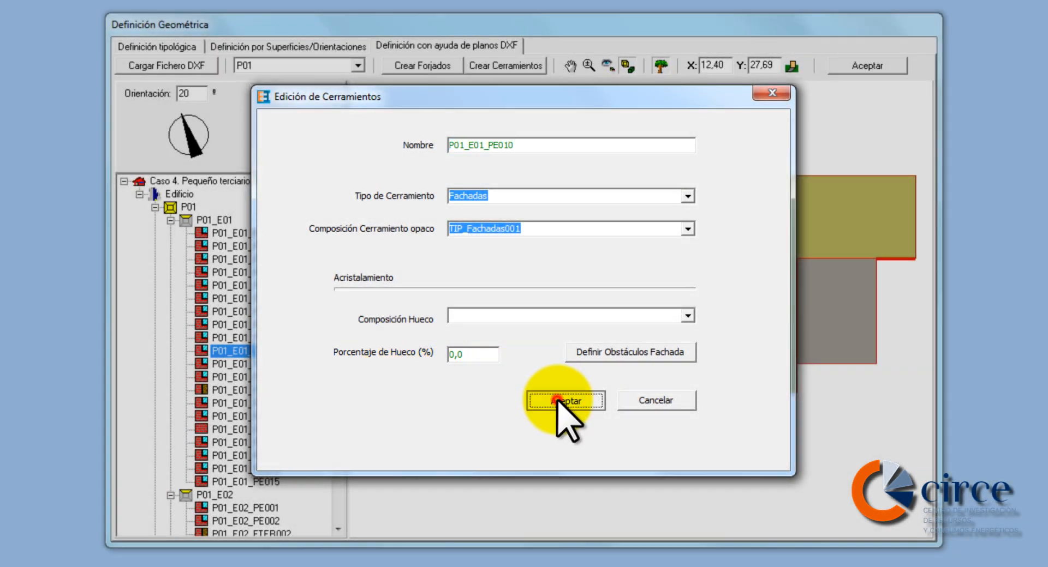
# - Edit wall P01_E01_PE011 and accept it as Fachadas with composition TIP_Fachadas001 and no opening
pyautogui.click(248, 363)
pyautogui.rightClick(251, 364)
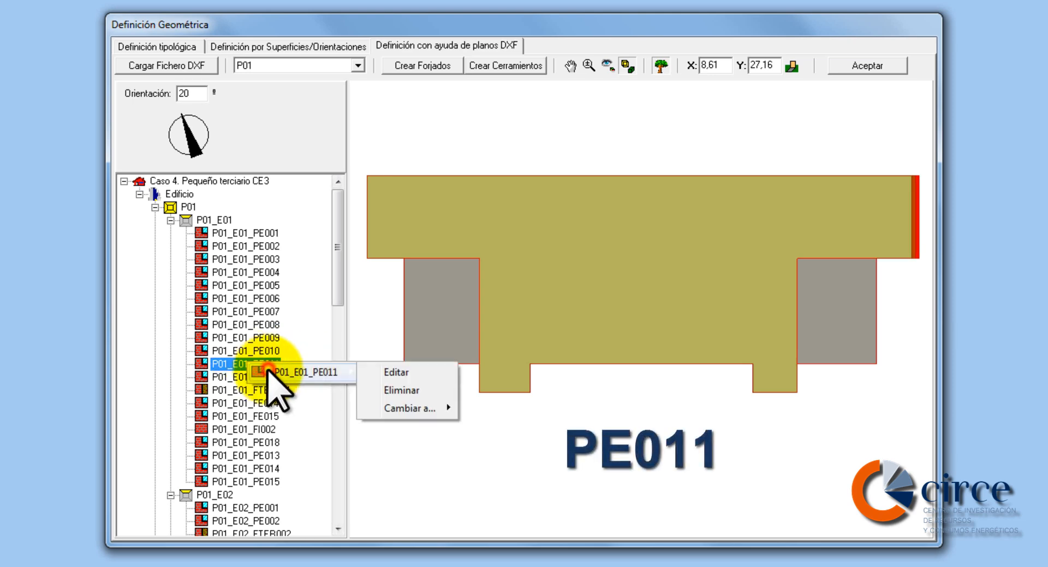
pyautogui.click(387, 372)
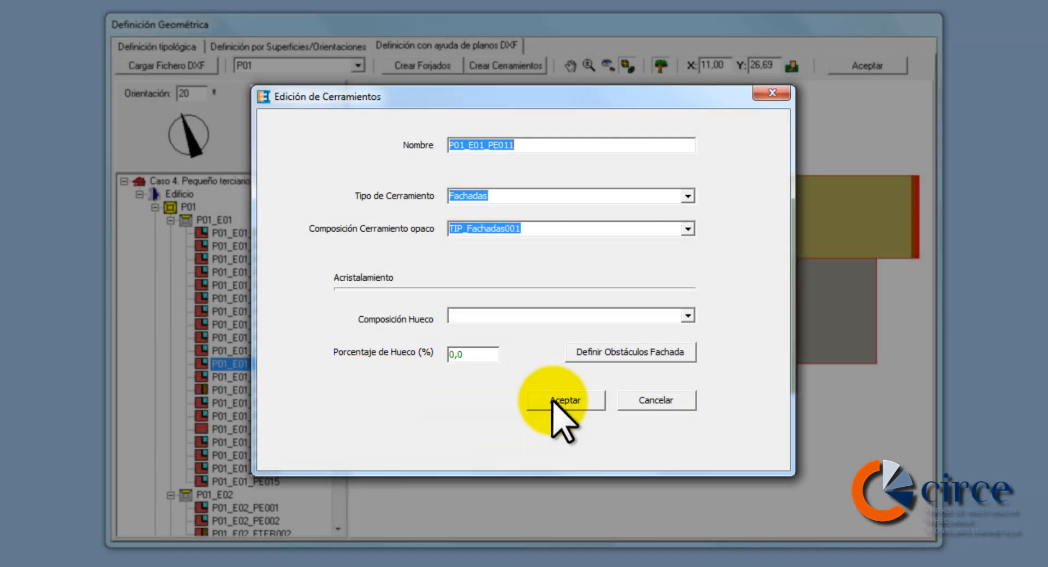
pyautogui.click(556, 401)
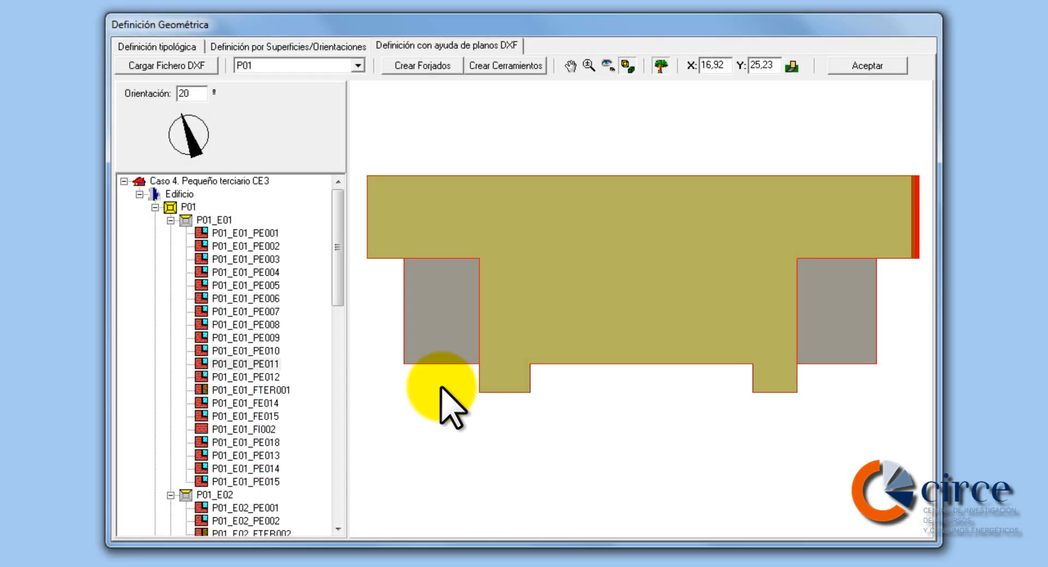
# - Edit wall P01_E01_PE012, assigning opening composition DET_Hueco001 and an opening percentage of 40 %
pyautogui.click(253, 376)
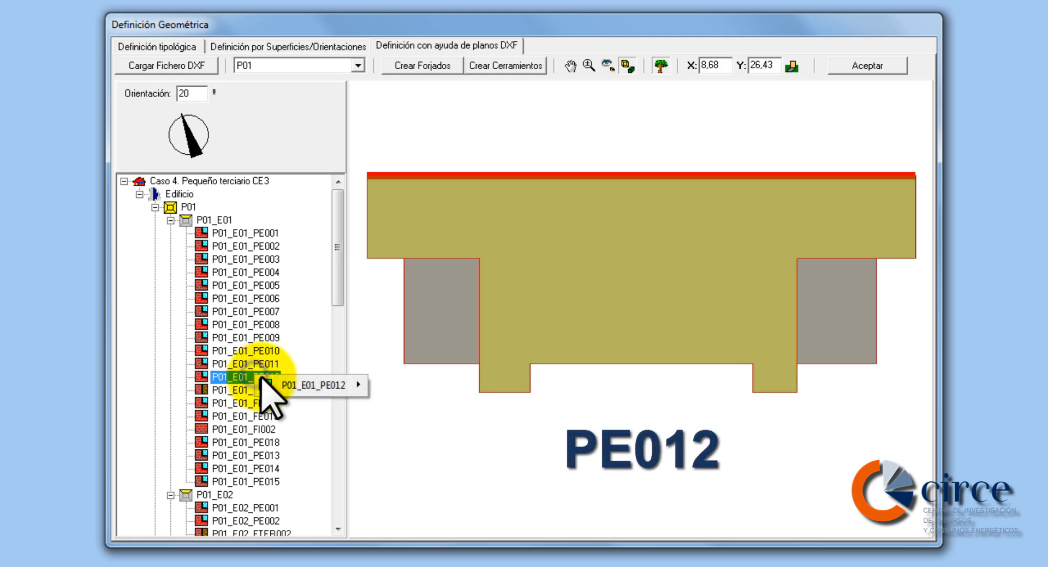
pyautogui.rightClick(276, 378)
pyautogui.click(404, 386)
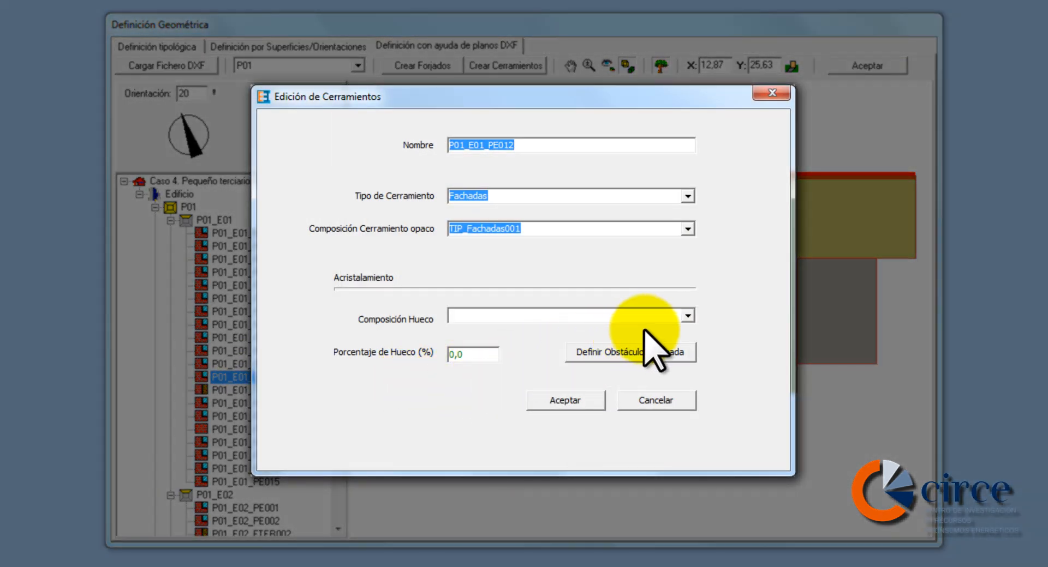
pyautogui.click(686, 317)
pyautogui.click(685, 331)
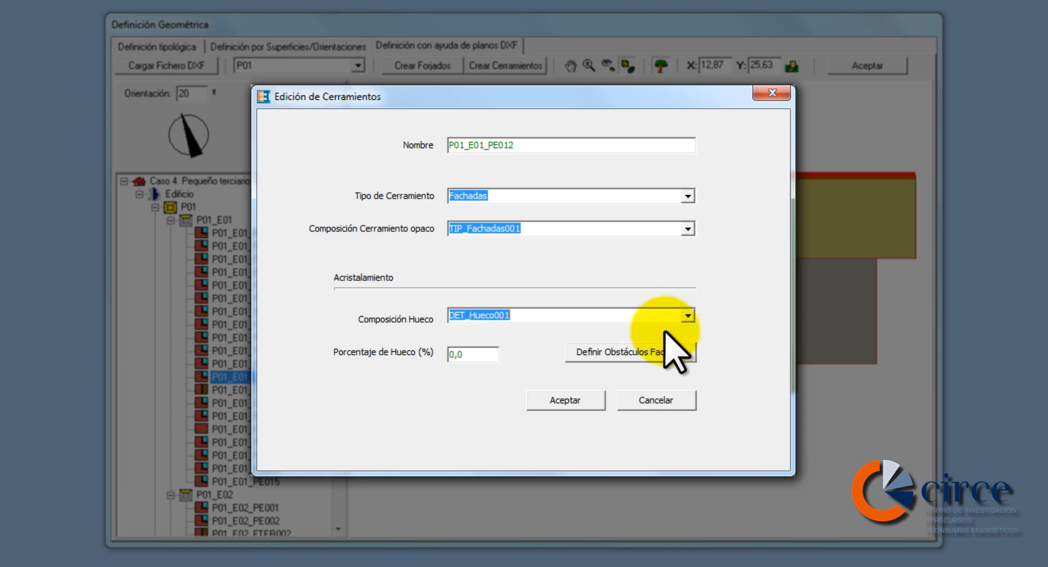
pyautogui.click(494, 354)
pyautogui.write('40')
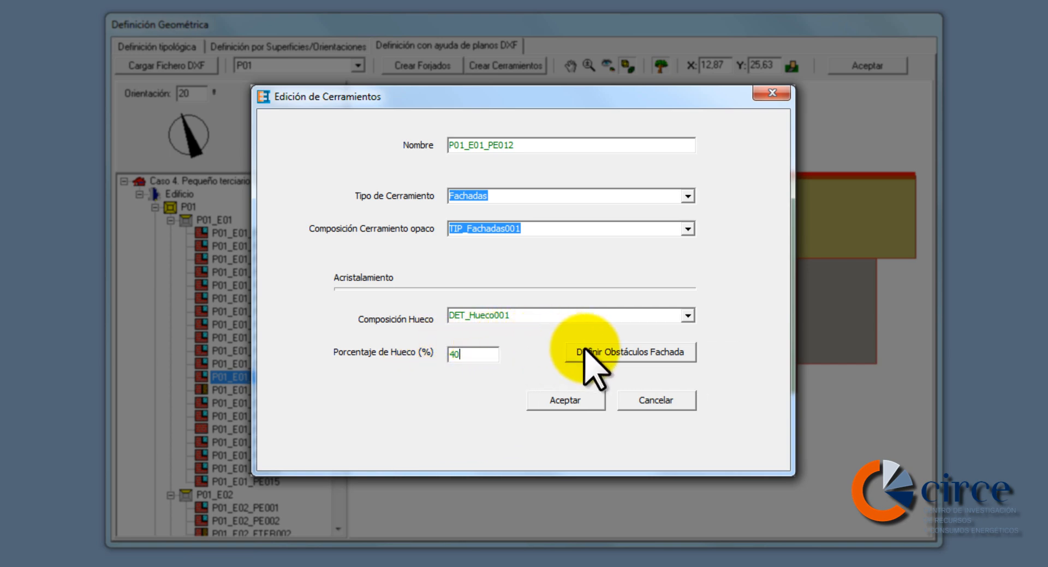
# - Define a 0.20 m setback as façade obstacle for wall P01_E01_PE012 and save the wall
pyautogui.click(611, 351)
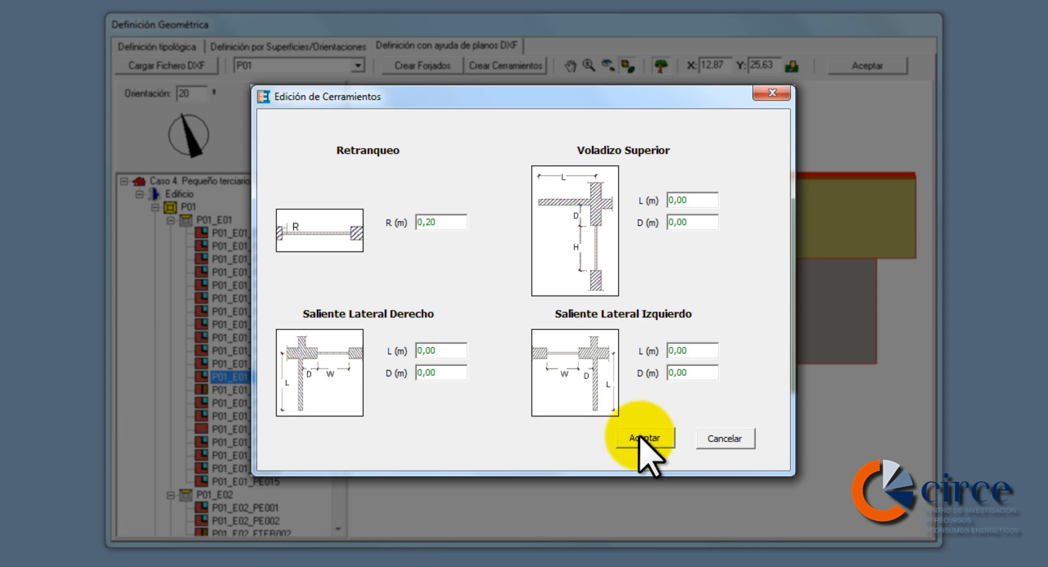
pyautogui.click(644, 438)
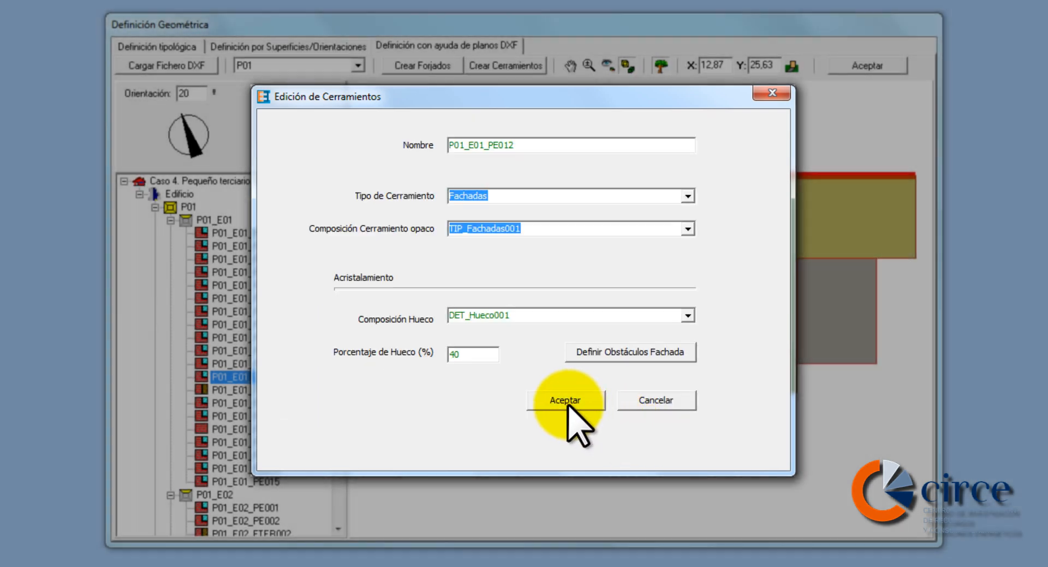
pyautogui.click(563, 400)
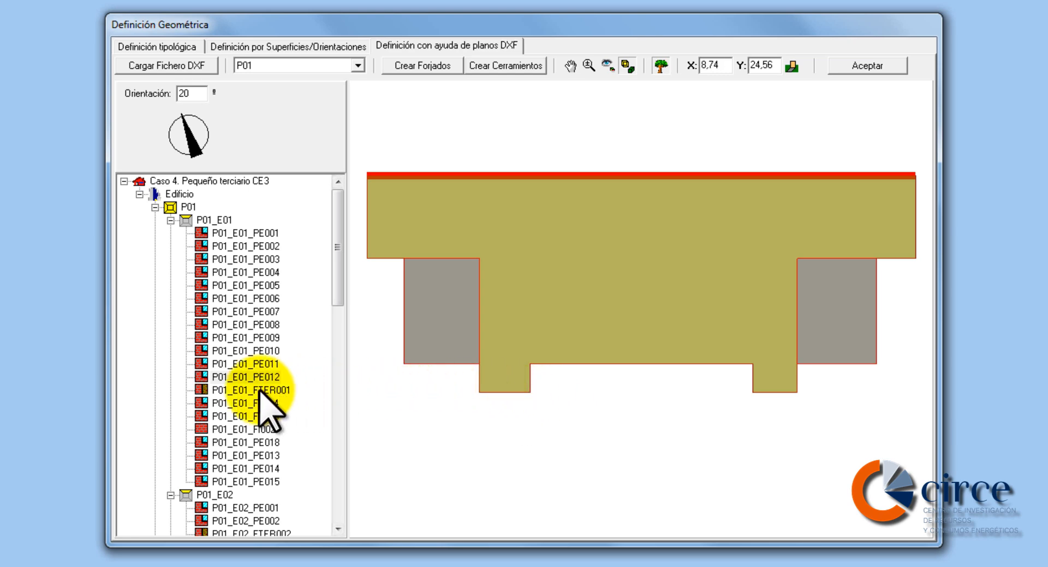
# - Edit ground floor element P01_E01_FTER001 and accept it as Suelos with composition TIP_Suelos005
pyautogui.click(233, 388)
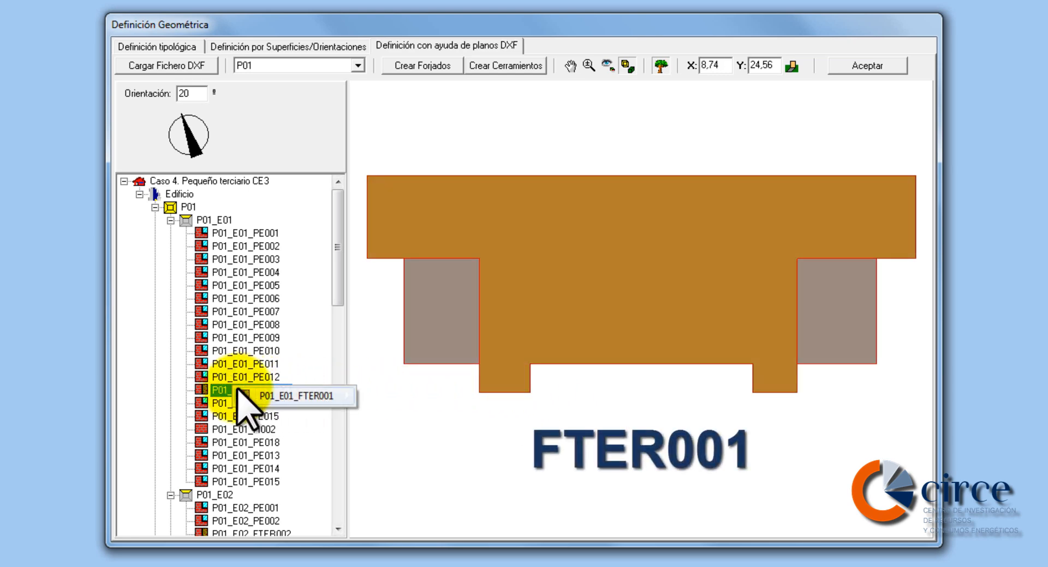
pyautogui.rightClick(248, 392)
pyautogui.click(389, 398)
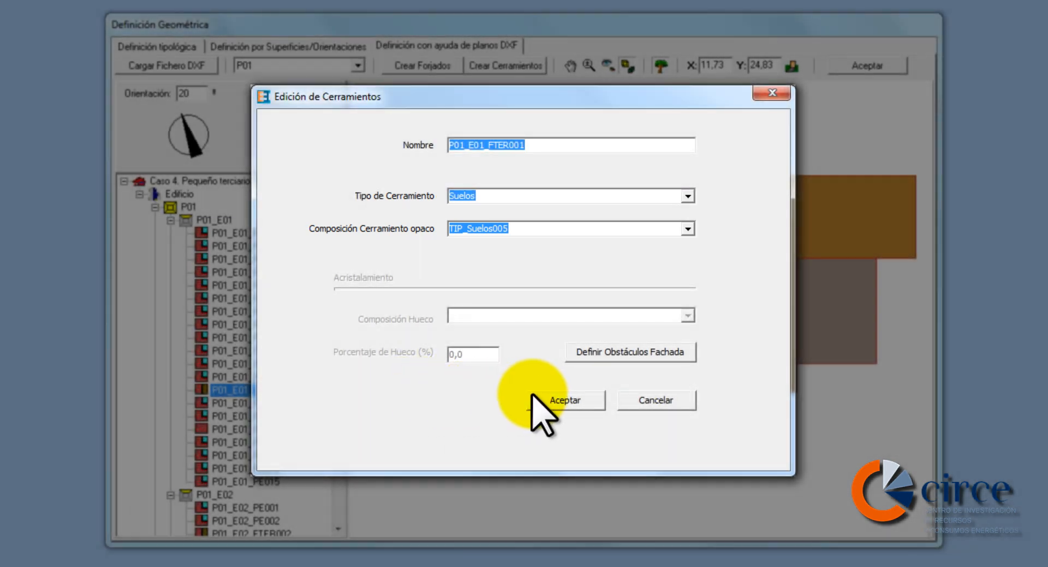
pyautogui.click(566, 398)
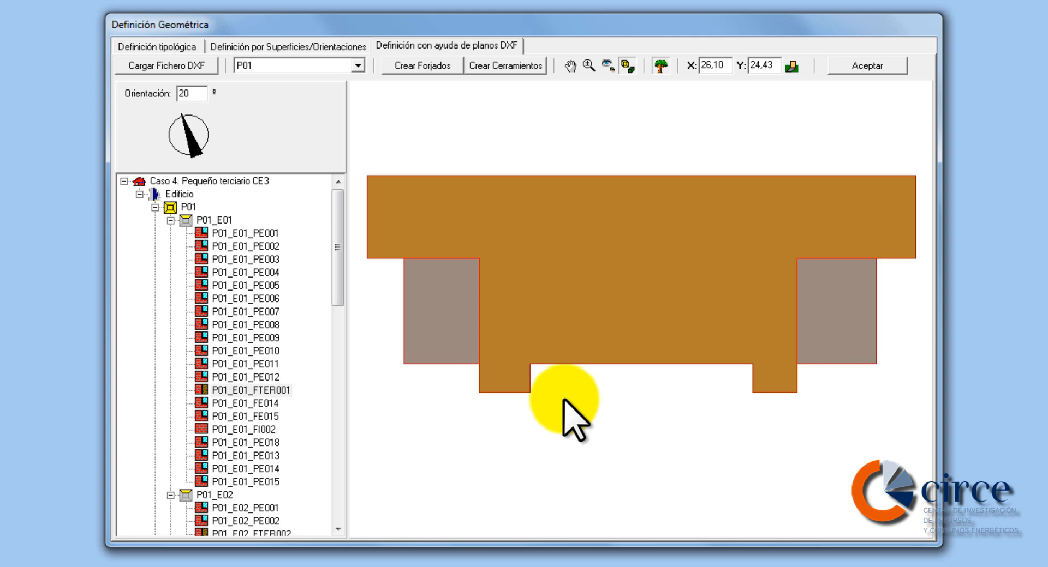
# - Delete the exterior slab P01_E01_FE014 from space P01_E01
pyautogui.click(248, 404)
pyautogui.click(242, 416)
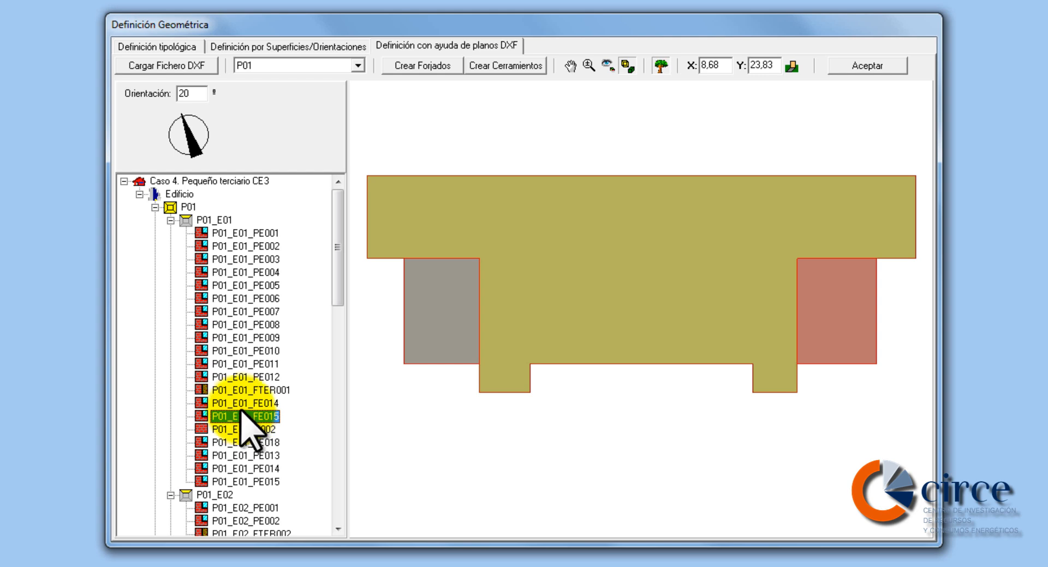
pyautogui.click(240, 404)
pyautogui.rightClick(242, 406)
pyautogui.moveTo(293, 414)
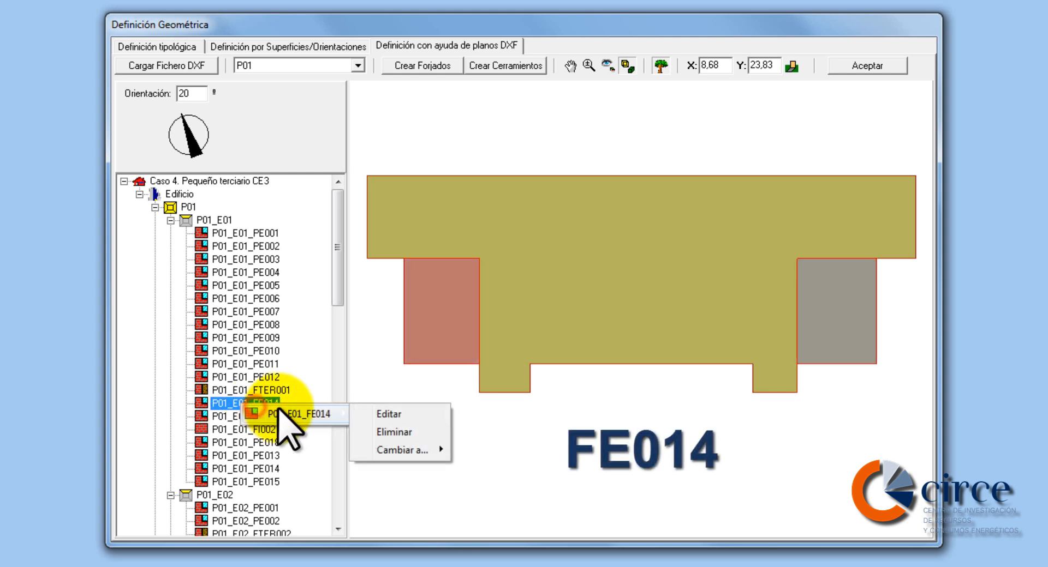
pyautogui.click(388, 431)
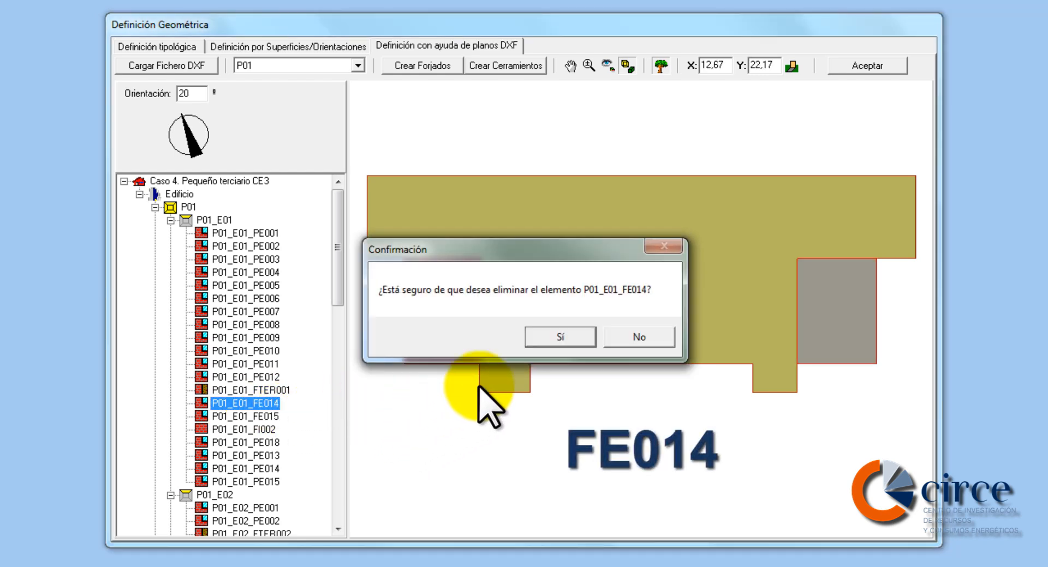
pyautogui.click(563, 337)
# - Delete the exterior slab P01_E01_FE015 from space P01_E01
pyautogui.moveTo(340, 453); pyautogui.dragTo(346, 276)
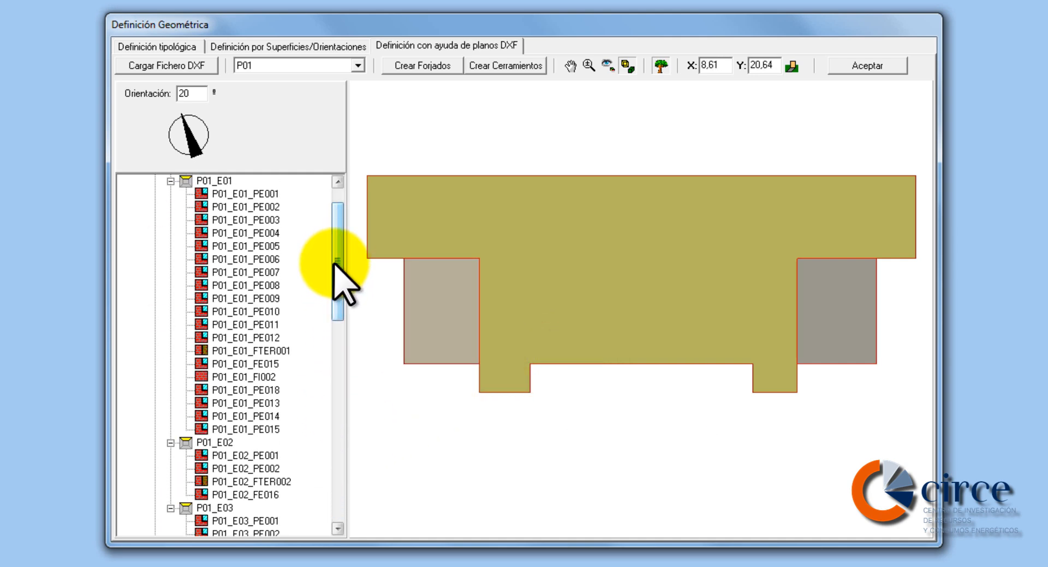
pyautogui.click(241, 364)
pyautogui.rightClick(242, 363)
pyautogui.moveTo(271, 373)
pyautogui.click(385, 390)
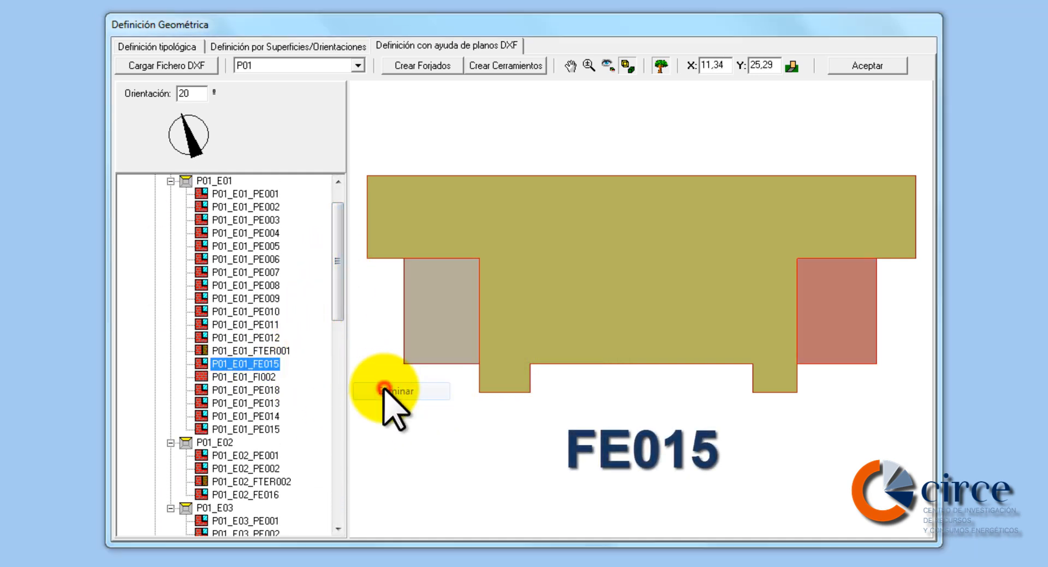
pyautogui.click(558, 336)
# - Delete the interior slab P01_E01_FI002 from space P01_E01
pyautogui.moveTo(334, 440); pyautogui.dragTo(334, 228)
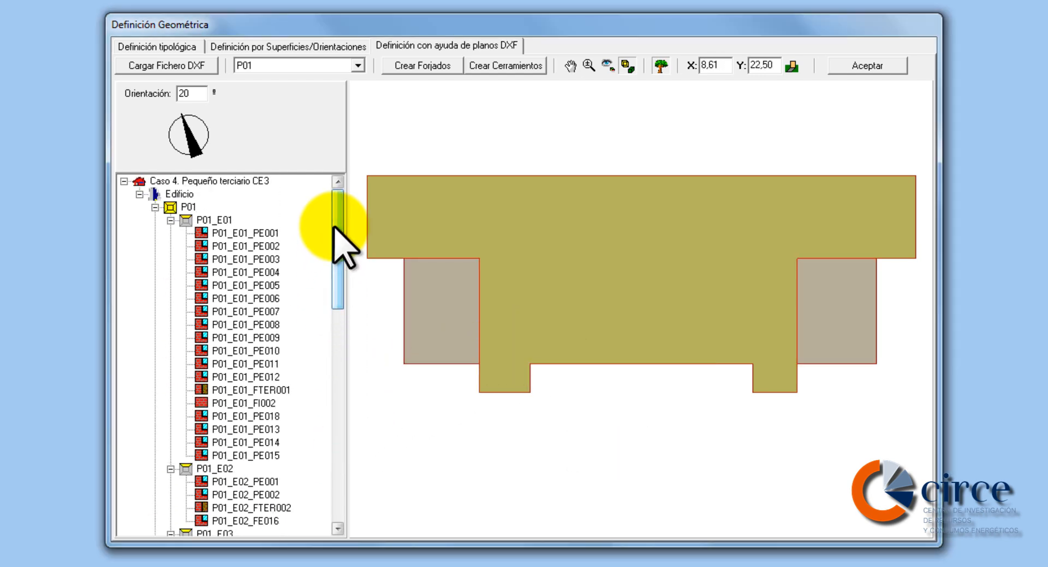
pyautogui.click(240, 404)
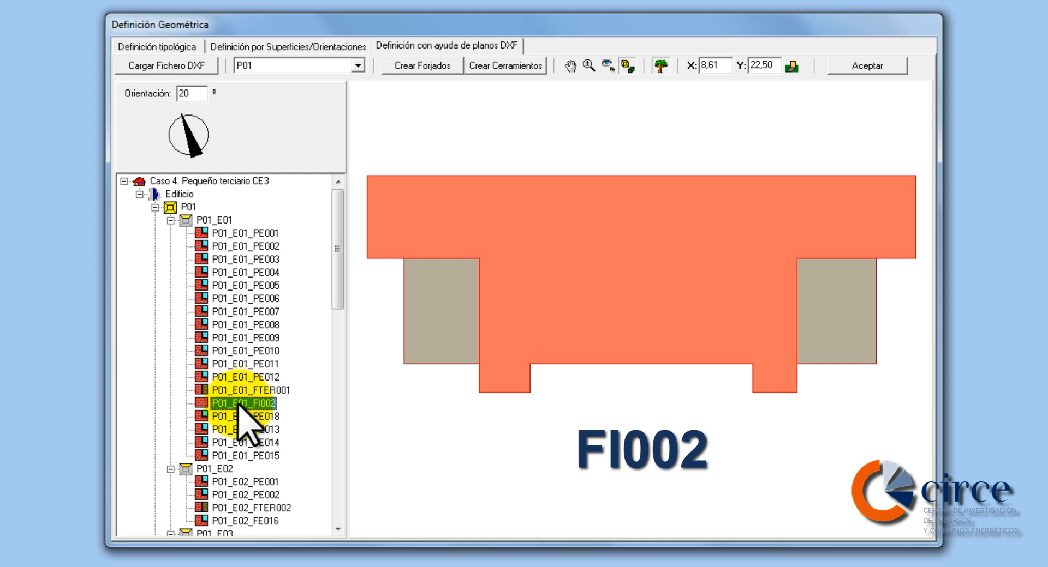
pyautogui.rightClick(240, 404)
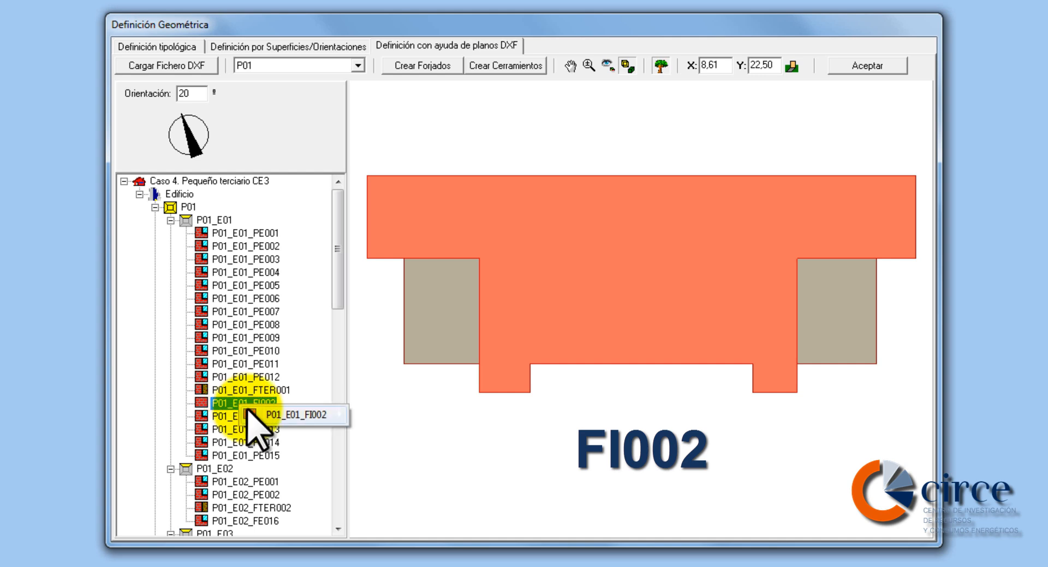
pyautogui.click(374, 434)
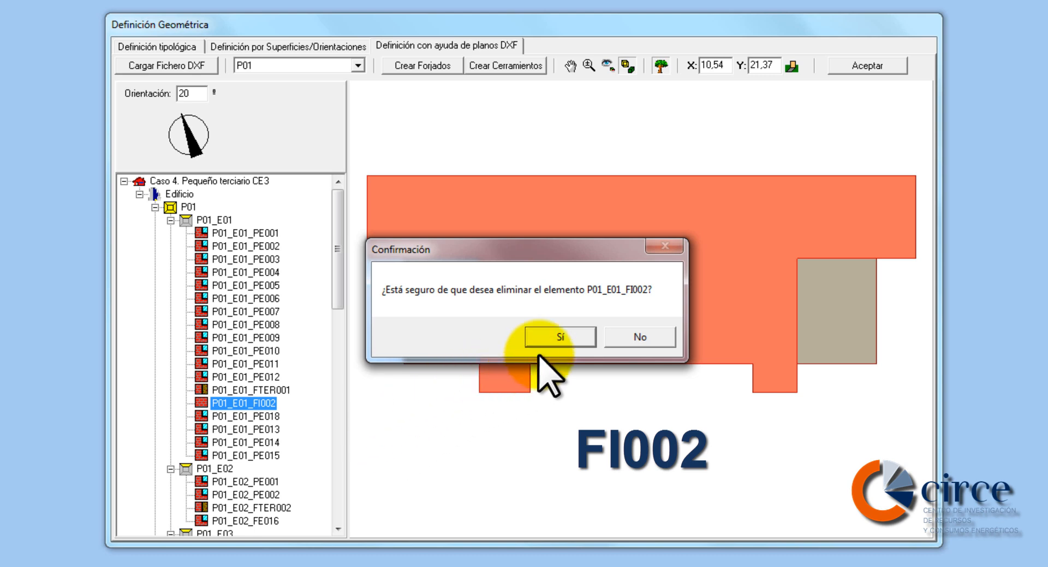
pyautogui.click(608, 338)
pyautogui.click(625, 339)
# - Edit wall P01_E01_PE018 and accept it as Fachadas with composition TIP_Fachadas001 and no opening
pyautogui.moveTo(338, 426); pyautogui.dragTo(333, 224)
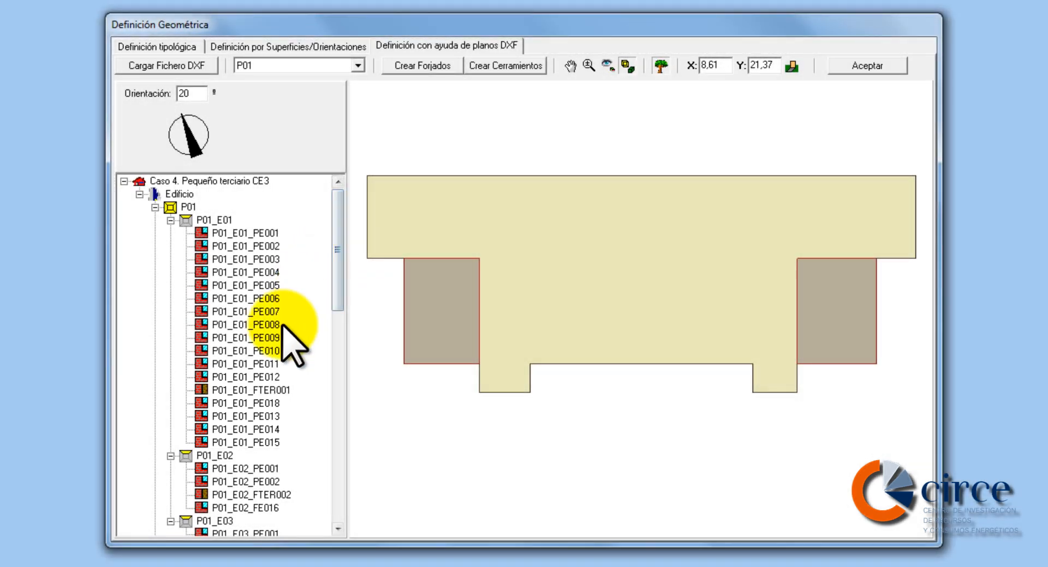
pyautogui.click(239, 404)
pyautogui.rightClick(237, 407)
pyautogui.moveTo(273, 416)
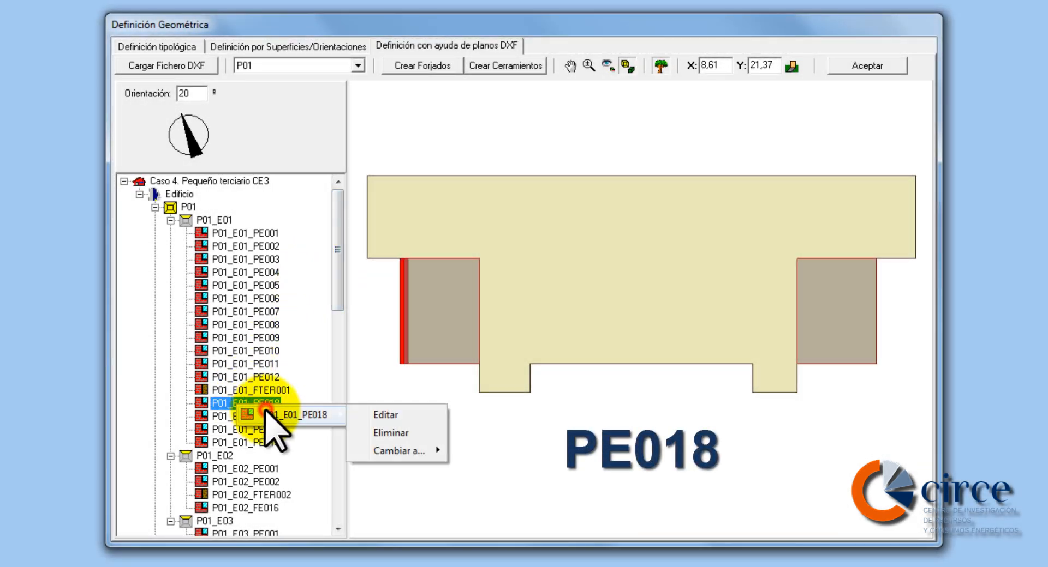
pyautogui.click(387, 416)
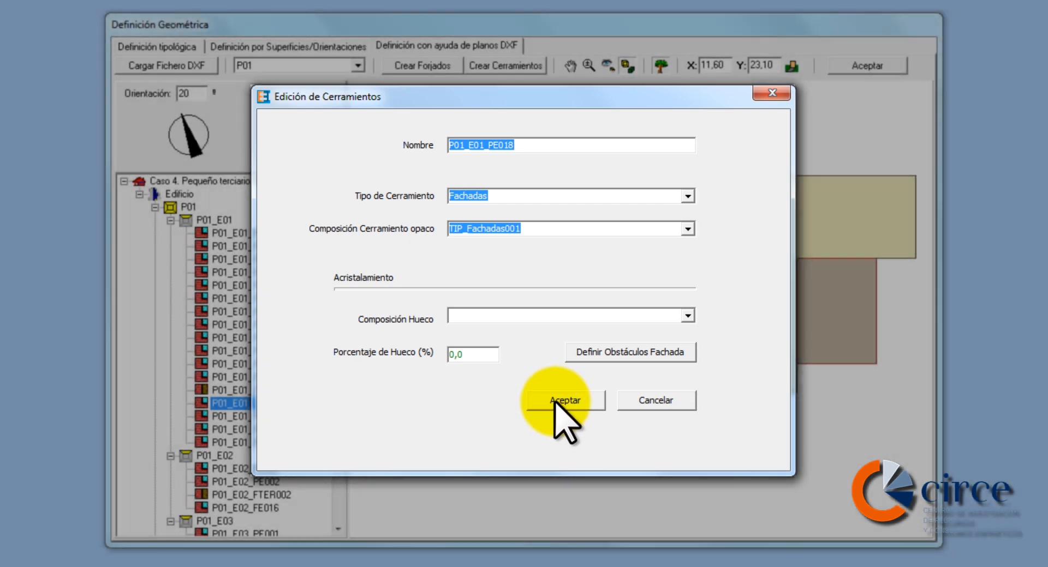
pyautogui.click(551, 403)
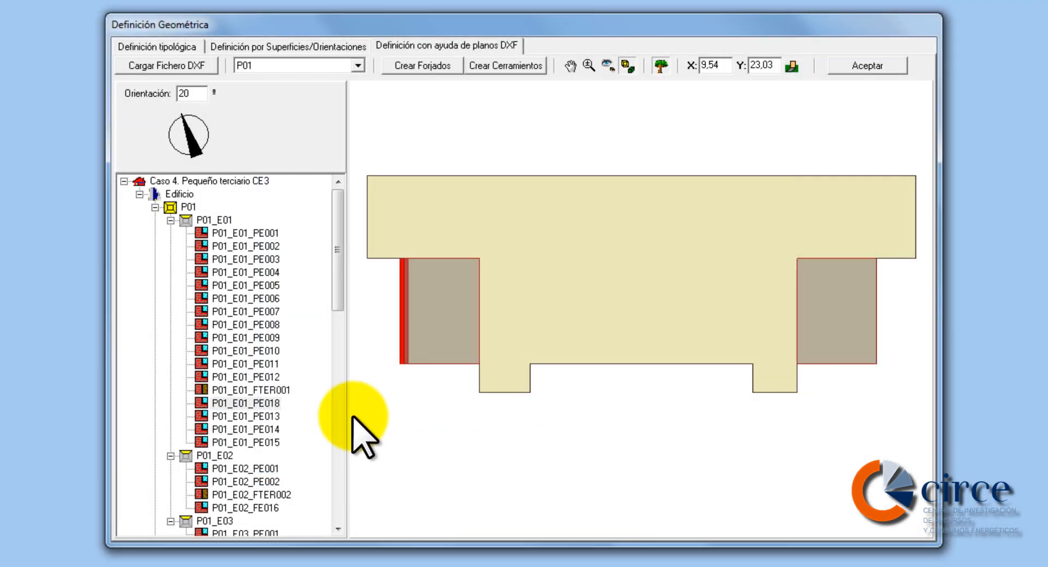
# - Edit wall P01_E01_PE013 and give it opening composition DET_Hueco001 with an opening percentage of 40
pyautogui.click(271, 416)
pyautogui.rightClick(274, 420)
pyautogui.moveTo(327, 427)
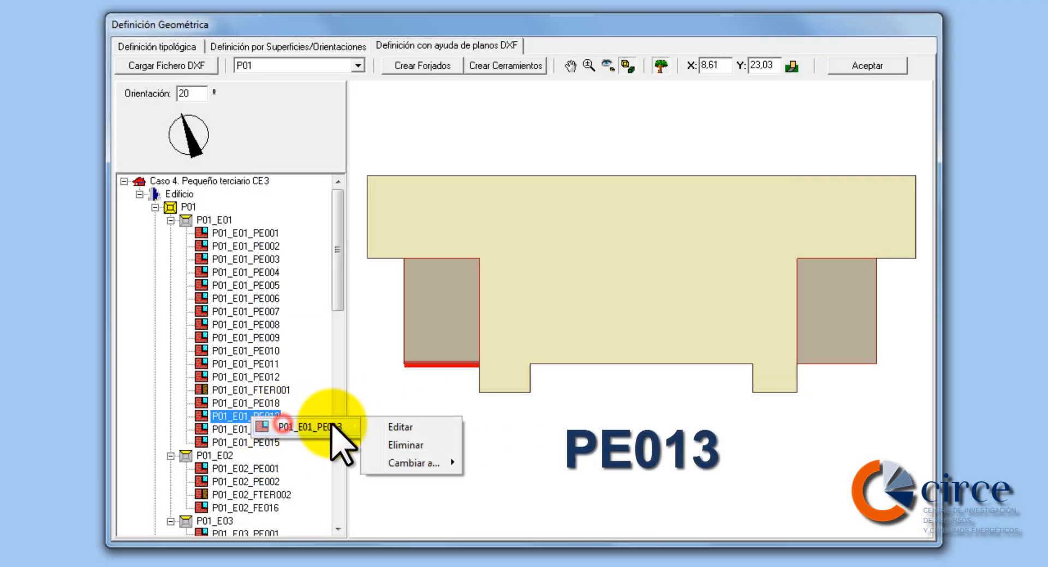
pyautogui.click(397, 427)
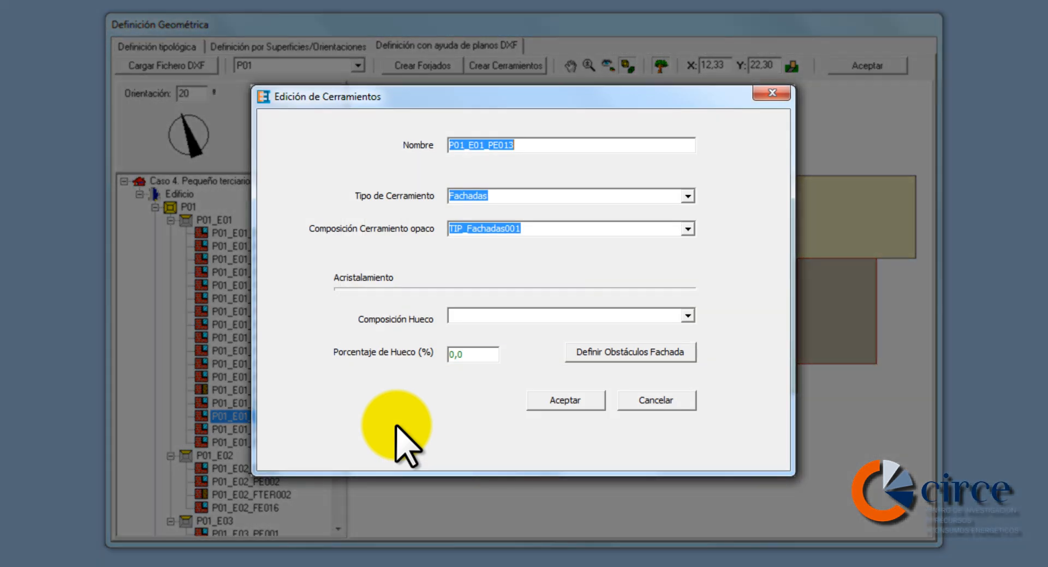
pyautogui.click(687, 317)
pyautogui.click(683, 331)
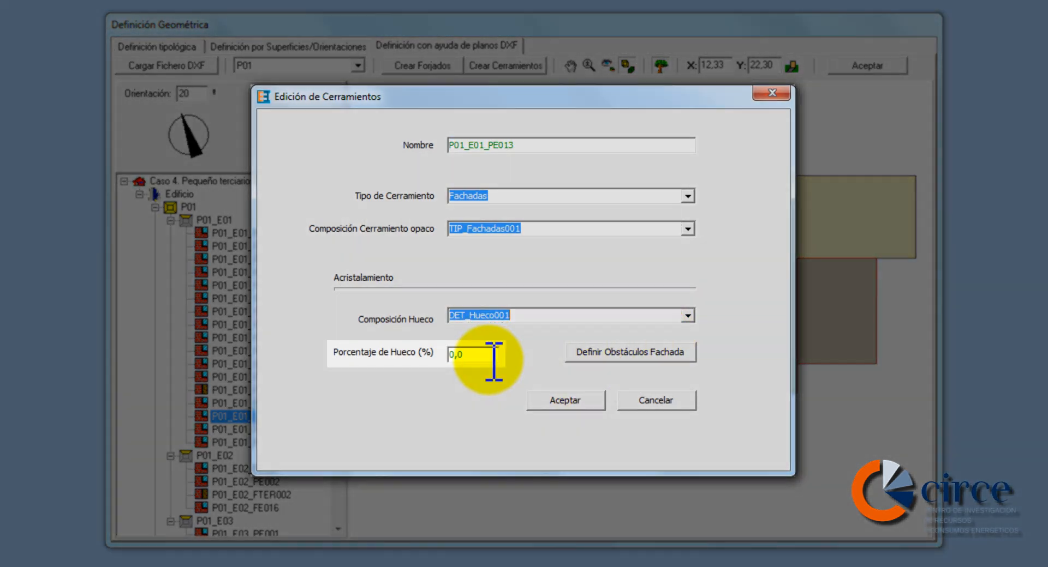
pyautogui.moveTo(480, 355); pyautogui.dragTo(388, 352)
pyautogui.write('40')
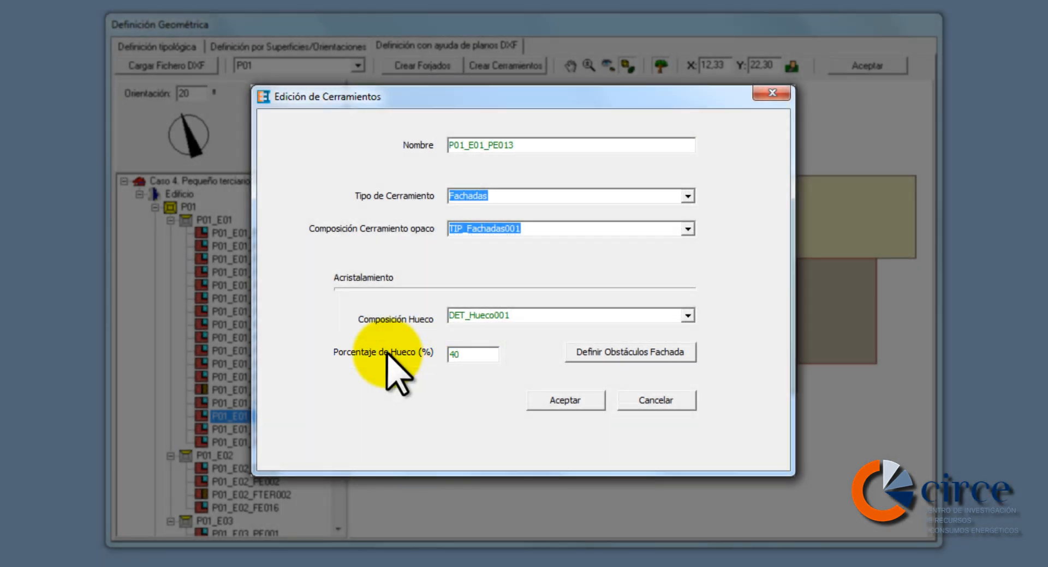
# - Define a 0,20 m setback as the facade obstacle of wall P01_E01_PE013 and accept the wall
pyautogui.click(622, 352)
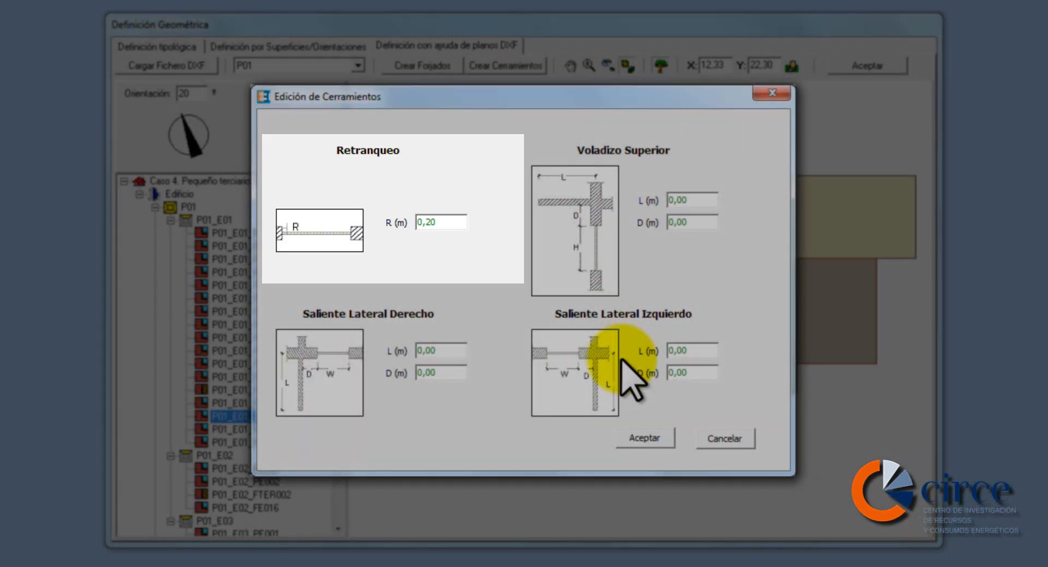
pyautogui.click(642, 438)
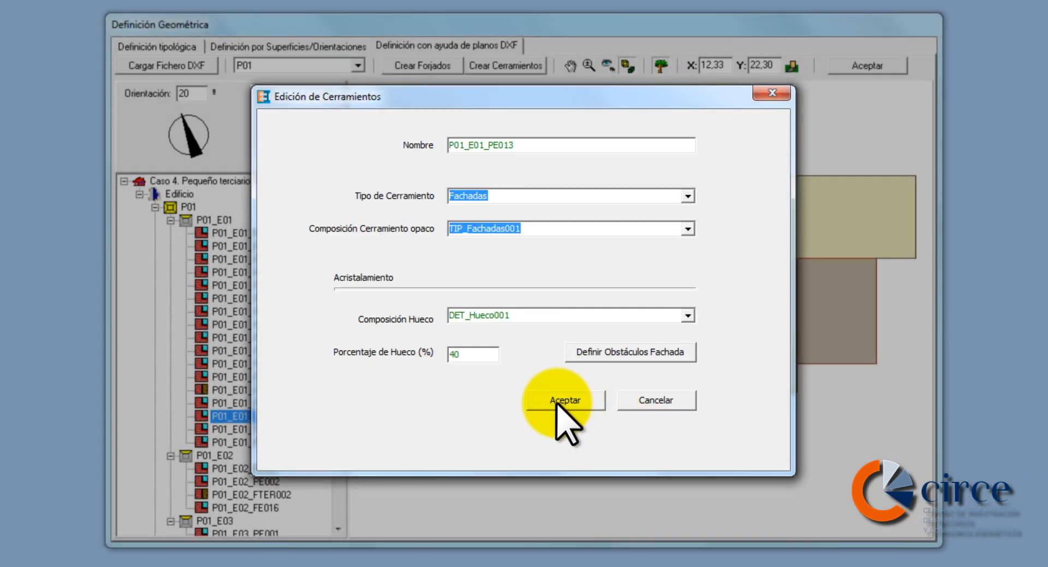
pyautogui.click(556, 404)
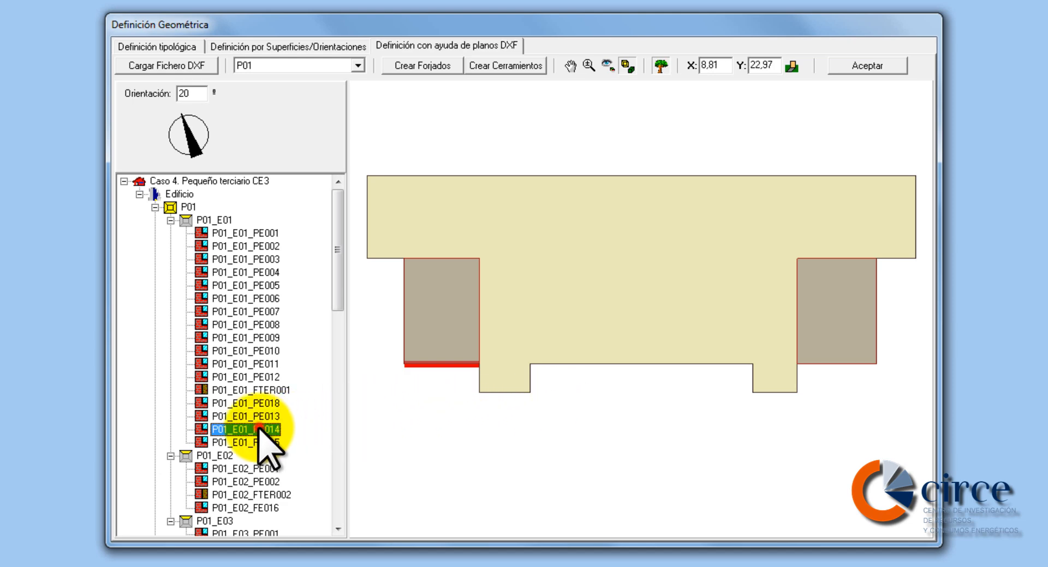
# - Edit wall P01_E01_PE014 and give it opening composition DET_Hueco001 with an opening percentage of 40
pyautogui.rightClick(349, 431)
pyautogui.click(408, 438)
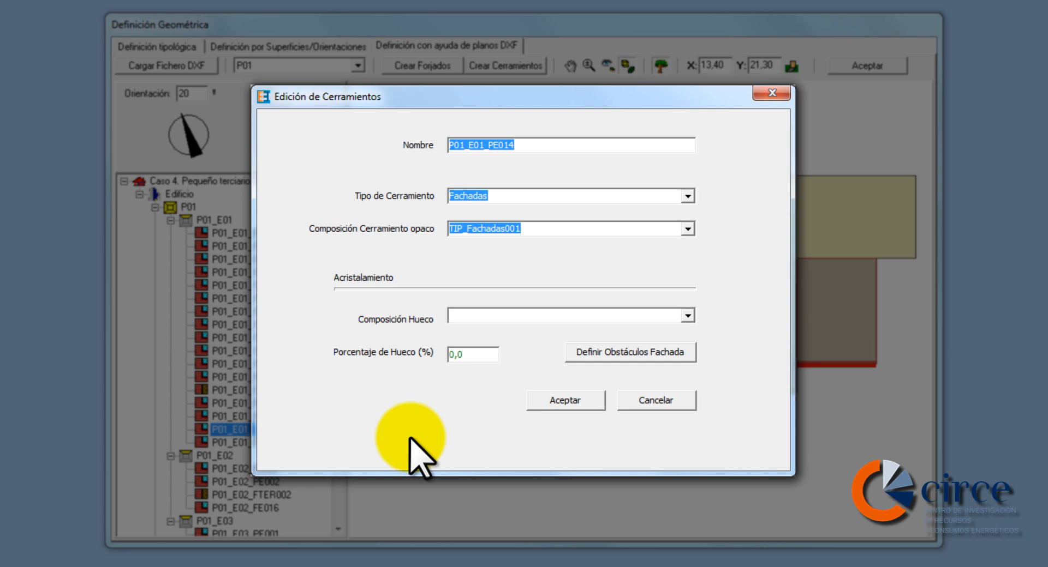
pyautogui.click(687, 316)
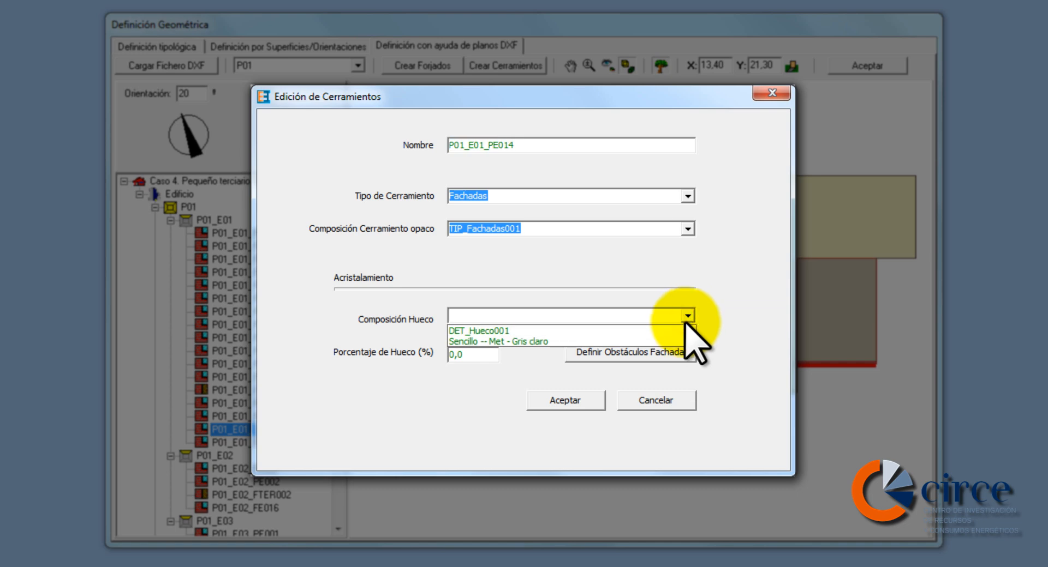
pyautogui.click(682, 330)
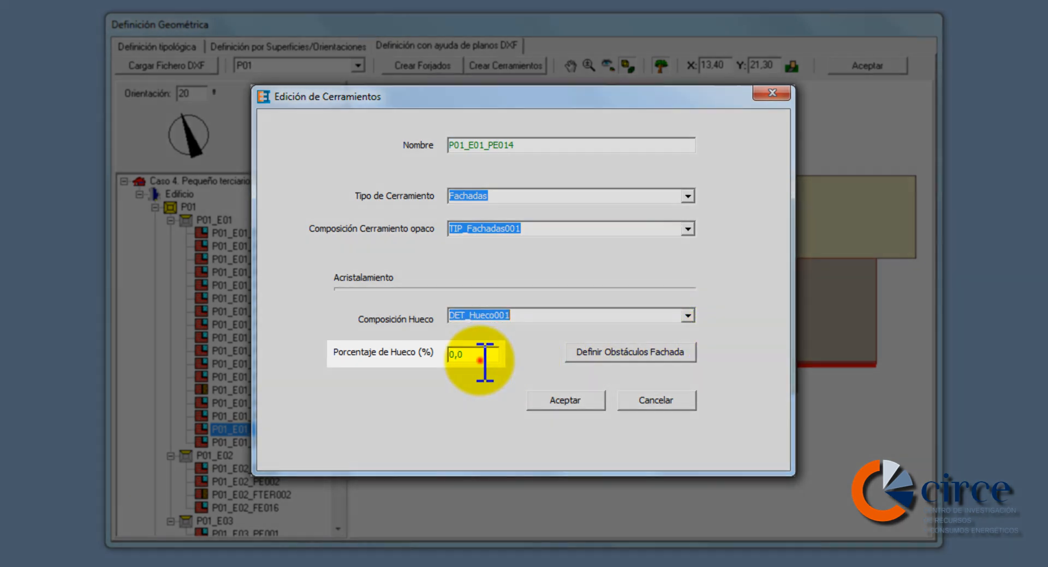
pyautogui.doubleClick(480, 360)
pyautogui.write('40')
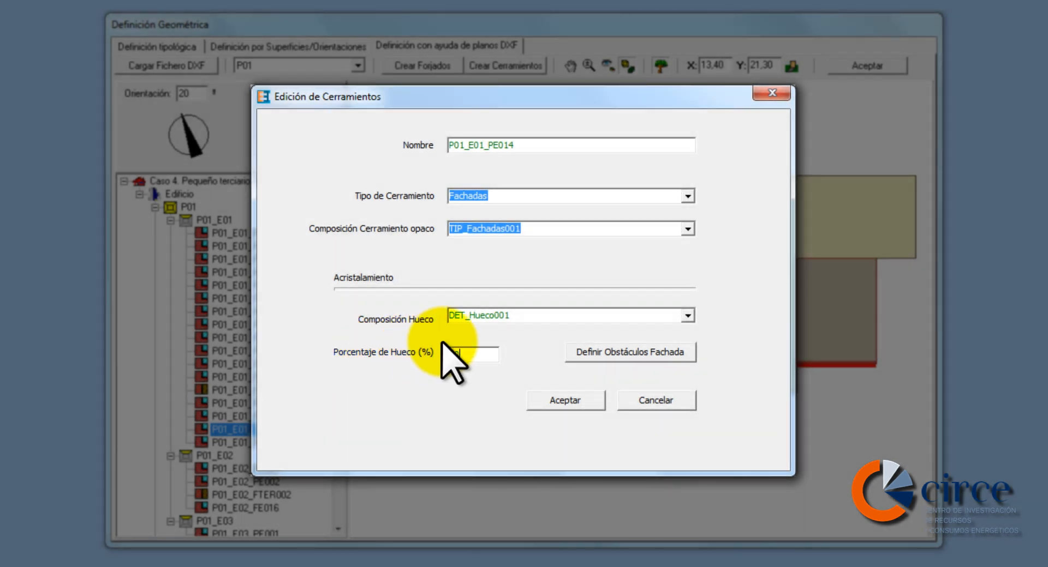
# - Define a 0,20 m setback as the facade obstacle of wall P01_E01_PE014 and accept the wall
pyautogui.click(601, 354)
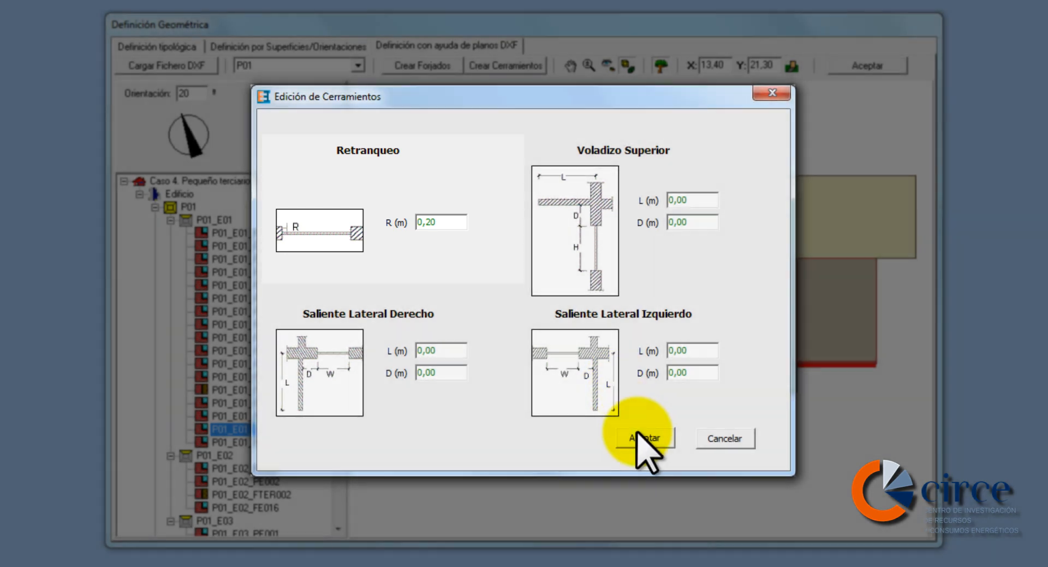
pyautogui.click(644, 439)
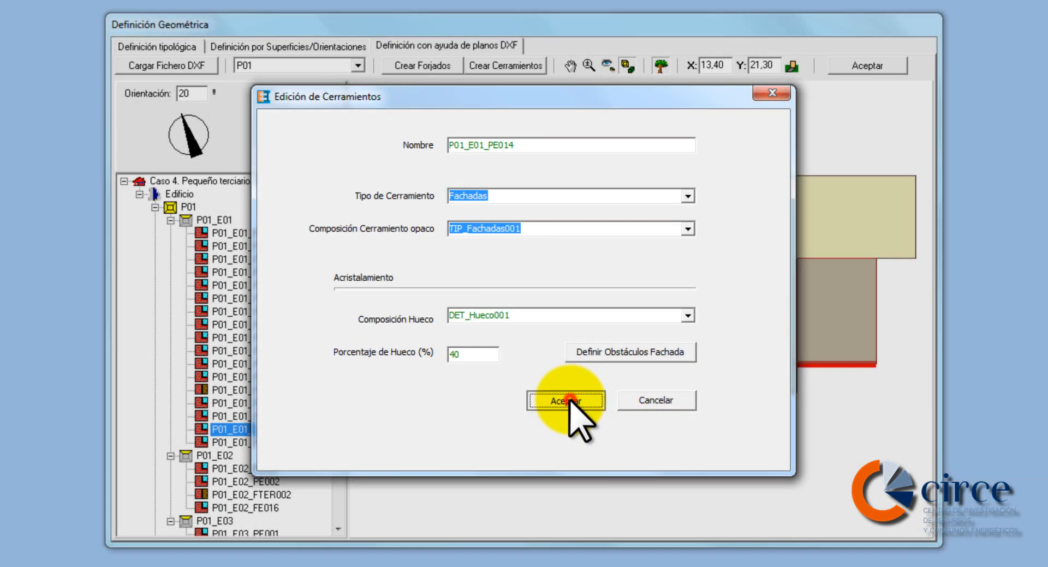
pyautogui.click(567, 401)
# - Edit wall P01_E01_PE015 and accept it as Fachadas with composition TIP_Fachadas001 and no opening
pyautogui.click(234, 443)
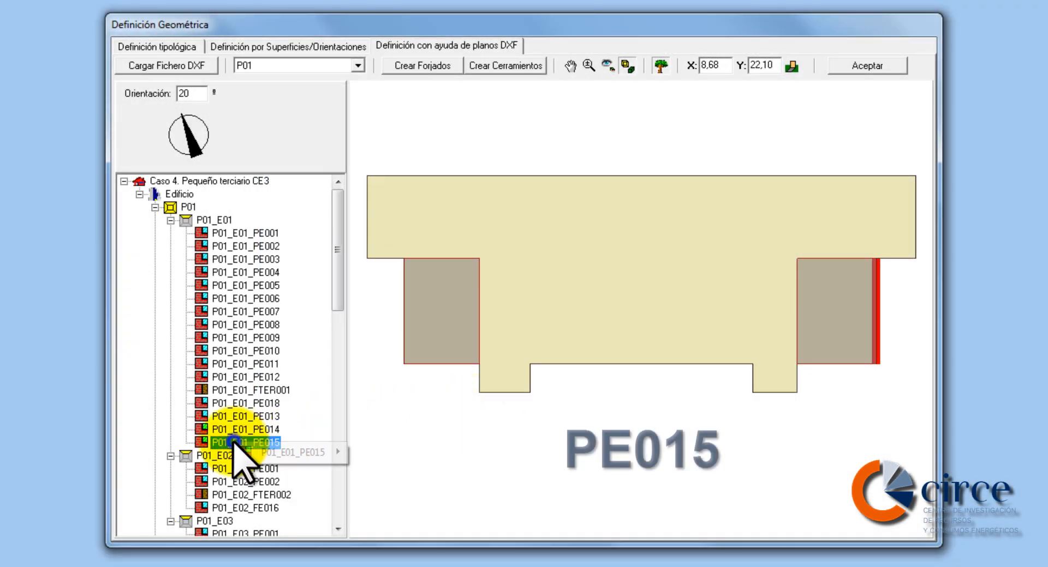
pyautogui.rightClick(264, 446)
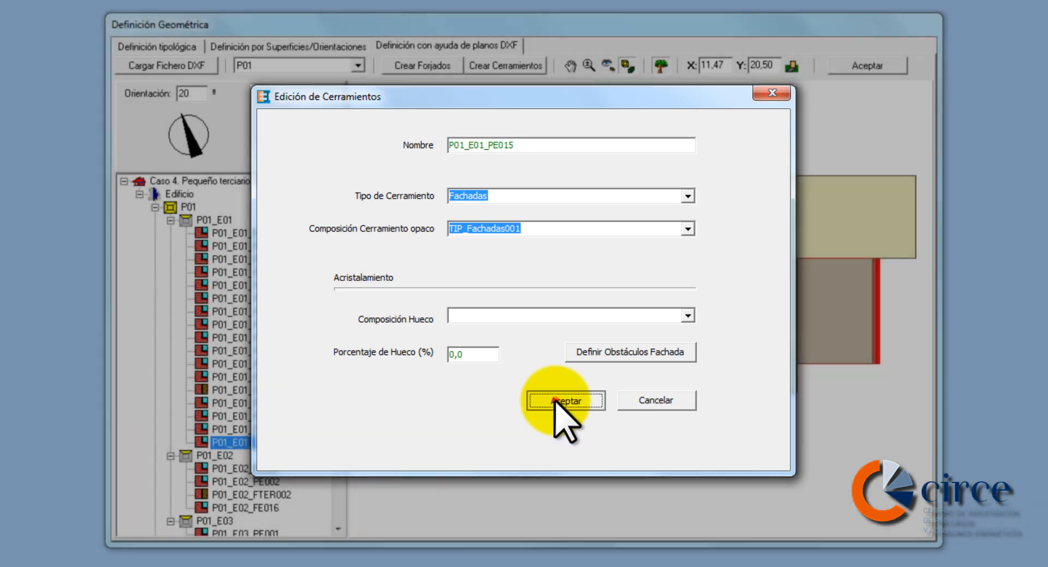
pyautogui.click(553, 405)
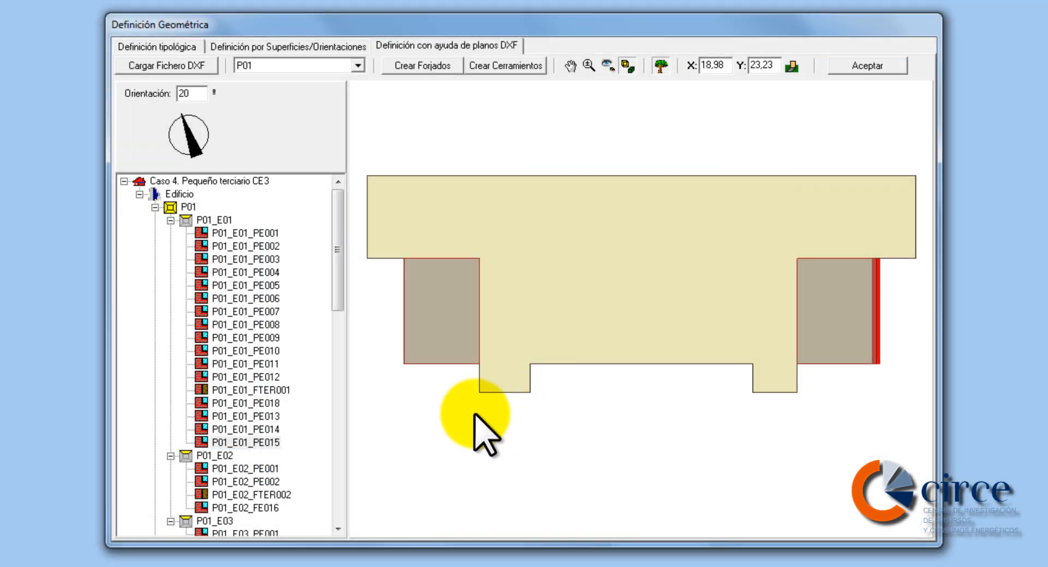
# - Delete the exterior wall P01_E02_PE001 from space P01_E02
pyautogui.moveTo(339, 304); pyautogui.dragTo(329, 378)
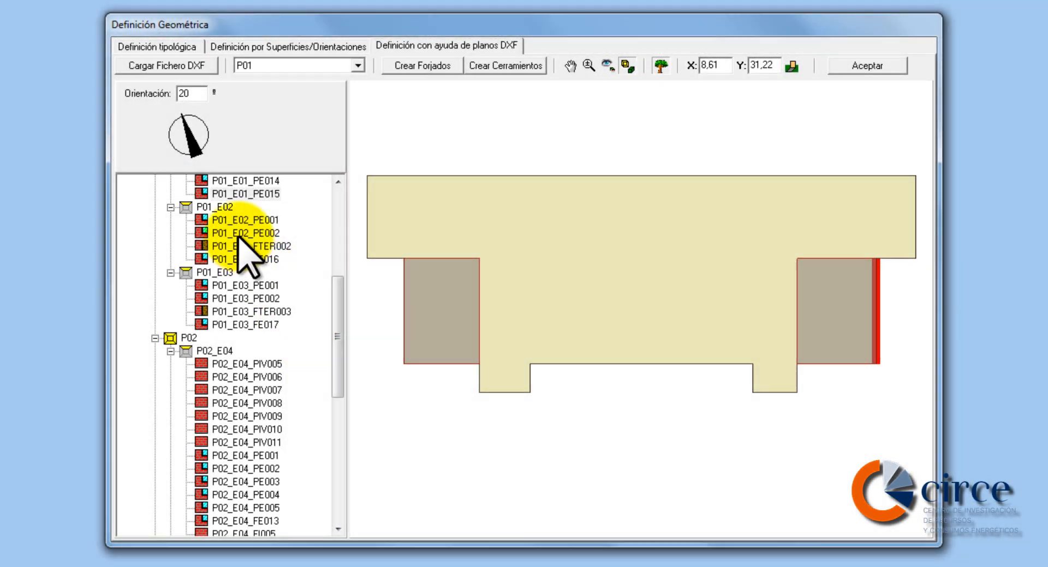
pyautogui.click(236, 220)
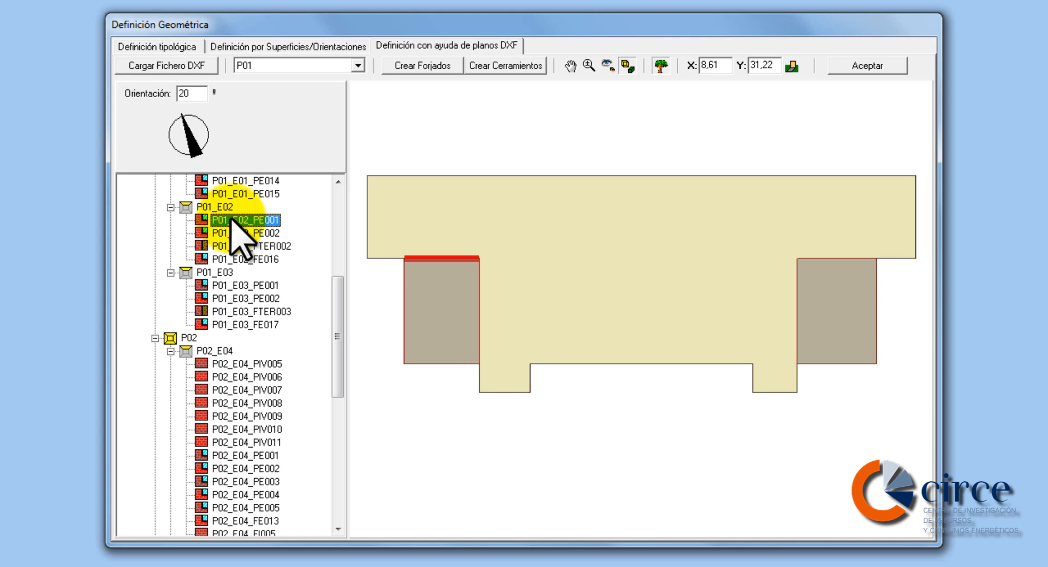
pyautogui.rightClick(232, 219)
pyautogui.moveTo(300, 232)
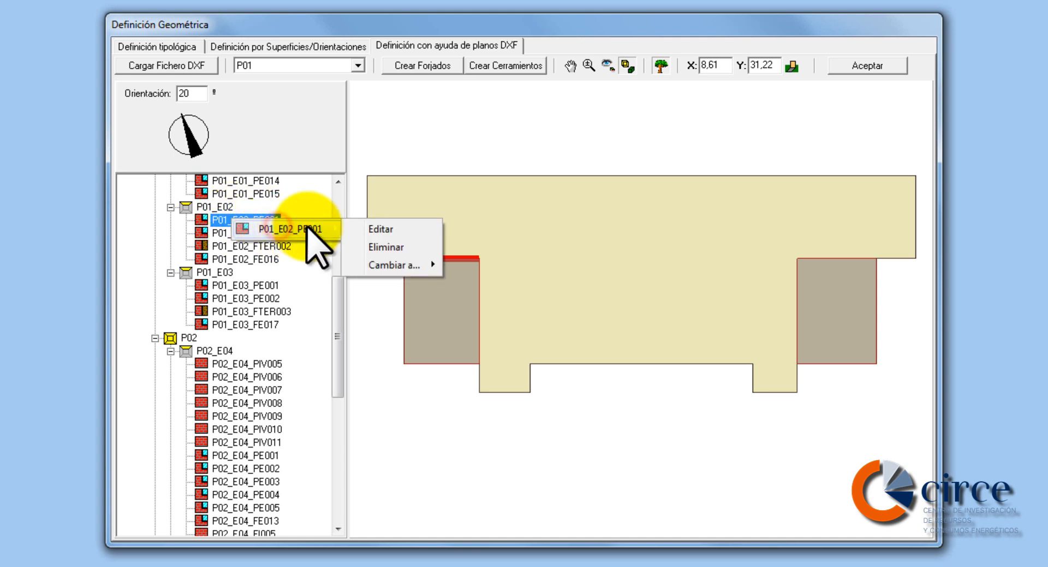
pyautogui.moveTo(375, 267)
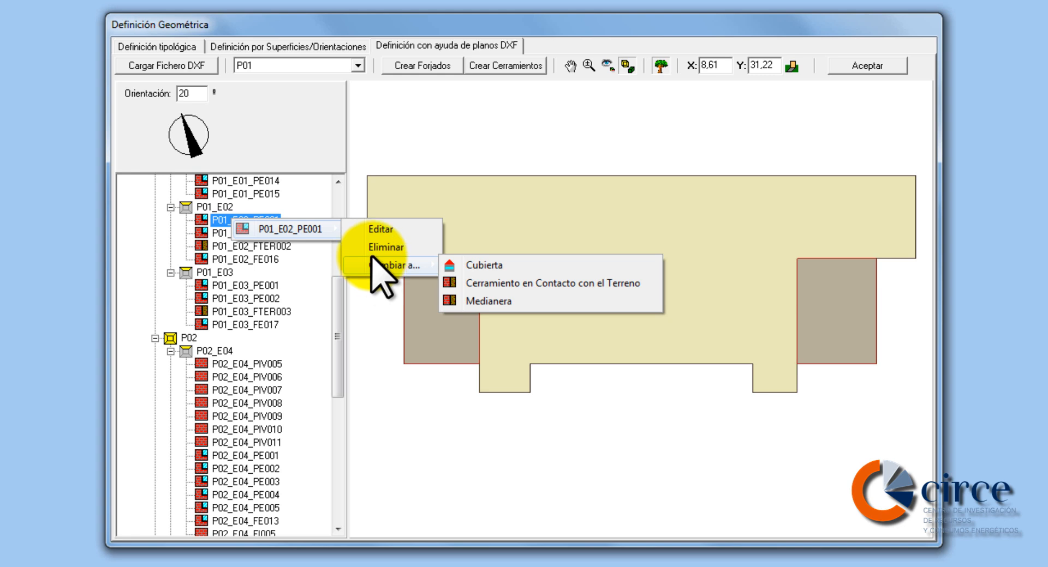
pyautogui.click(374, 249)
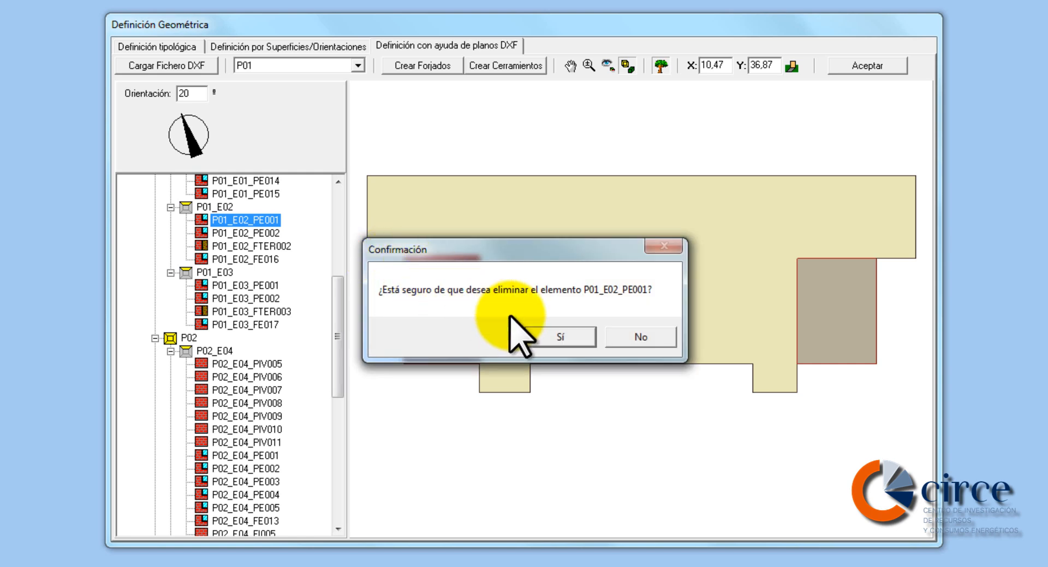
pyautogui.click(560, 337)
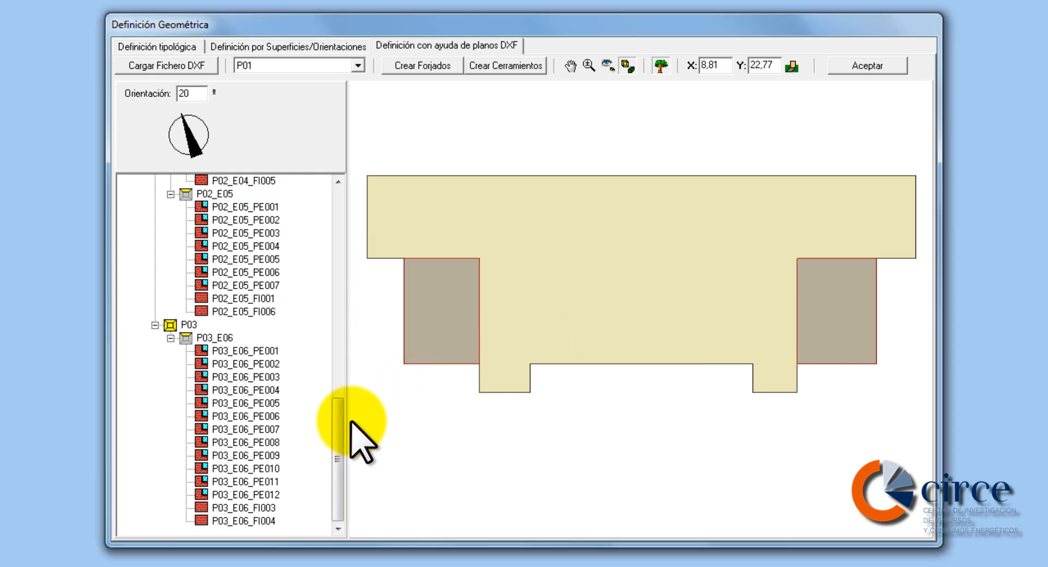
# - Delete the exterior wall P01_E02_PE002 from space P01_E02
pyautogui.moveTo(340, 423); pyautogui.dragTo(334, 295)
pyautogui.click(263, 260)
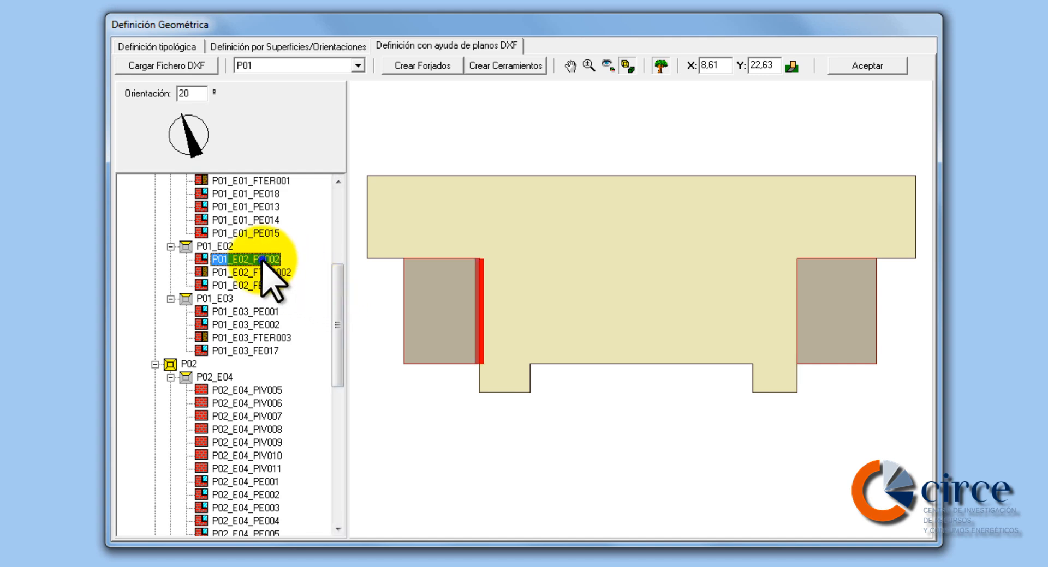
pyautogui.rightClick(266, 260)
pyautogui.click(401, 289)
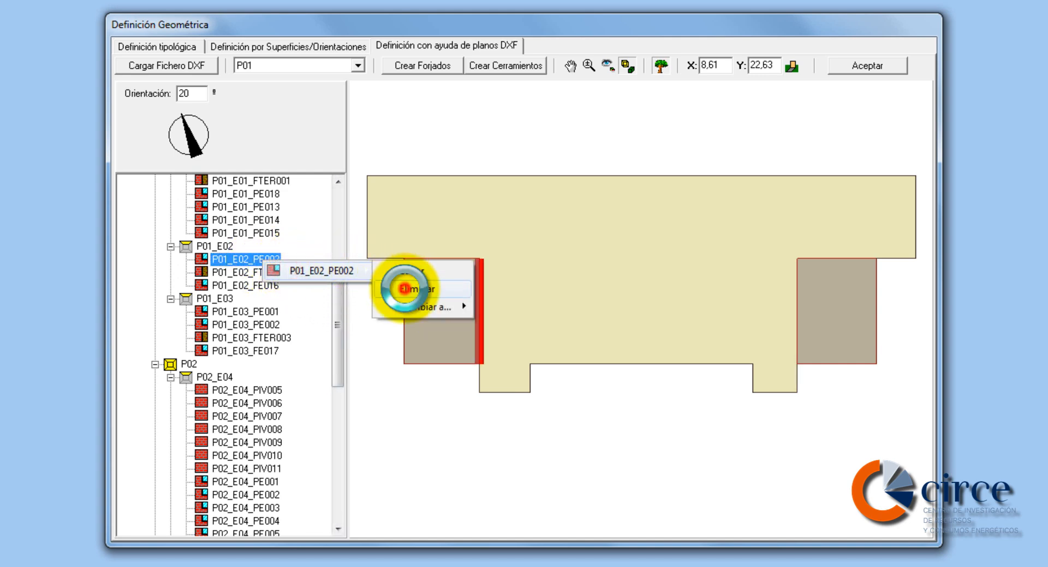
pyautogui.click(544, 333)
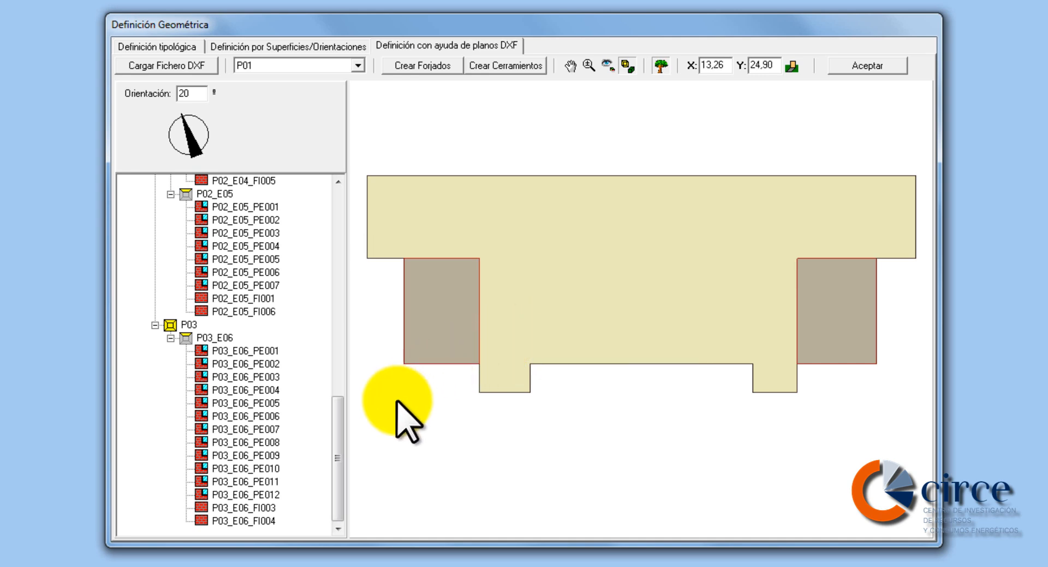
# - Edit the ground-contact slab P01_E02_FTER002 and accept it as Suelos with composition TIP_Suelos005
pyautogui.moveTo(338, 431); pyautogui.dragTo(332, 247)
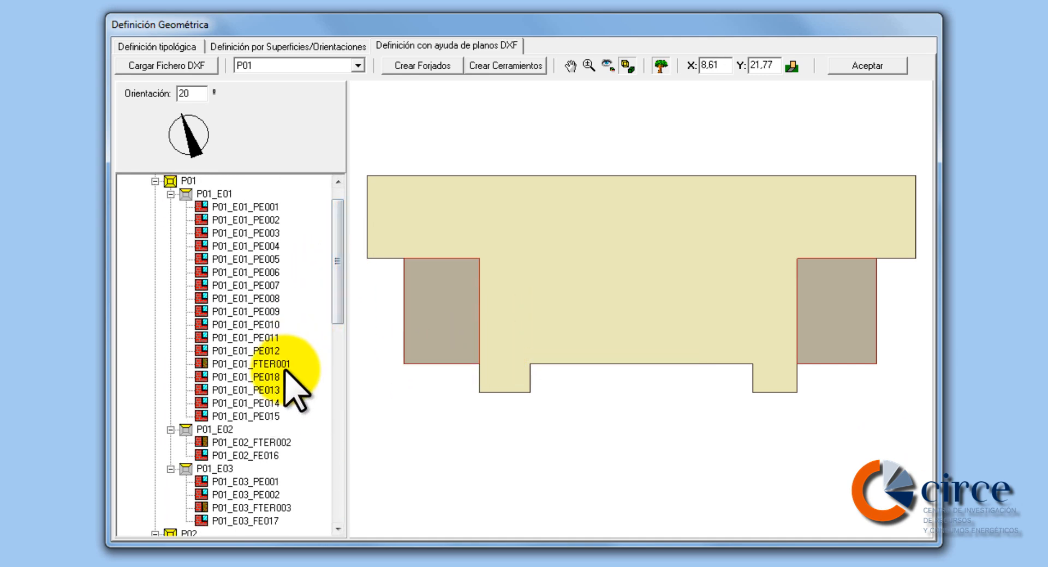
pyautogui.rightClick(247, 444)
pyautogui.moveTo(298, 450)
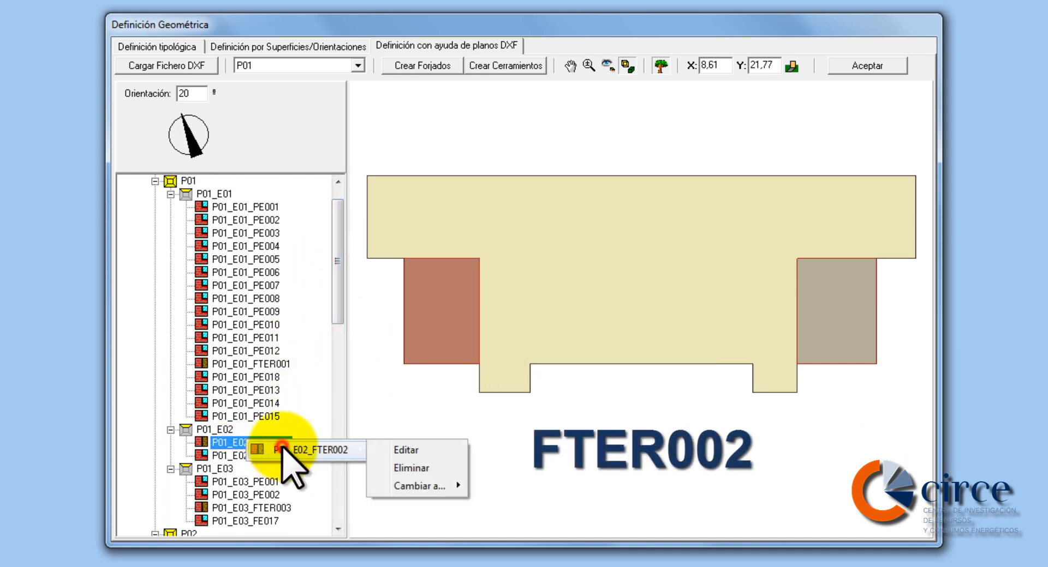
pyautogui.click(404, 448)
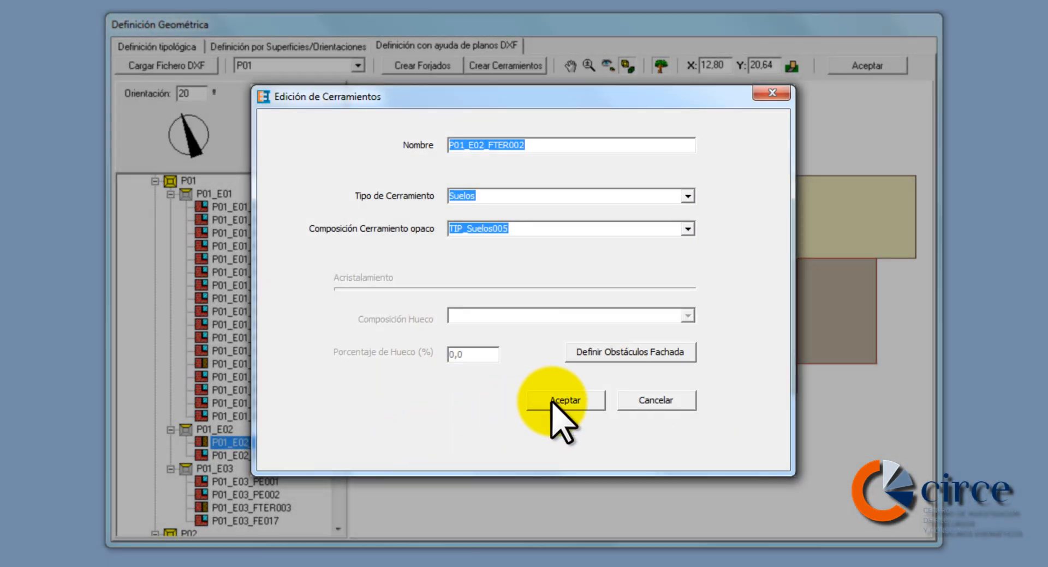
pyautogui.click(556, 404)
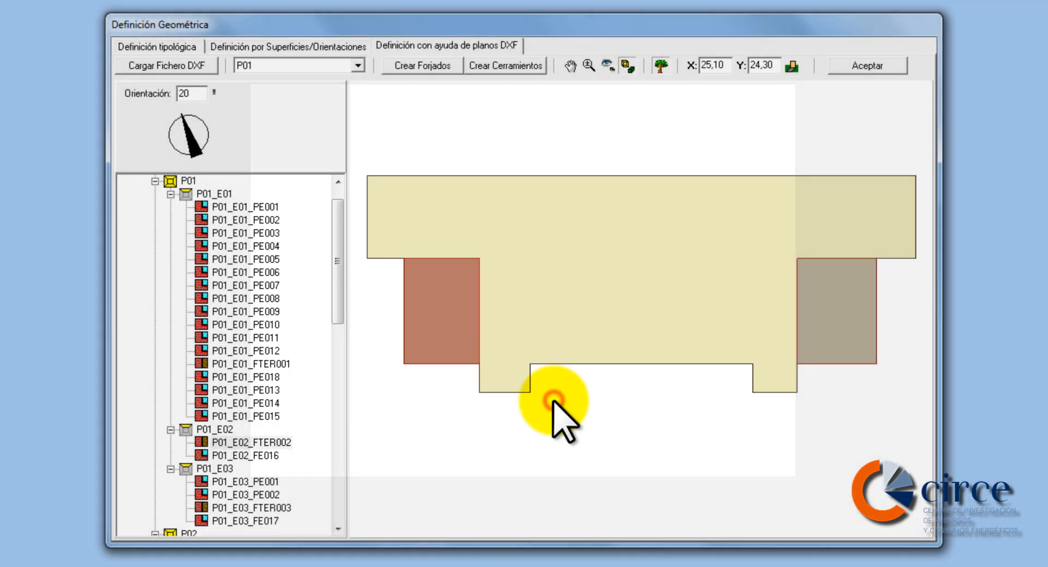
# - Change the exterior slab P01_E02_FE016 of space P01_E02 to a Cubierta
pyautogui.click(242, 456)
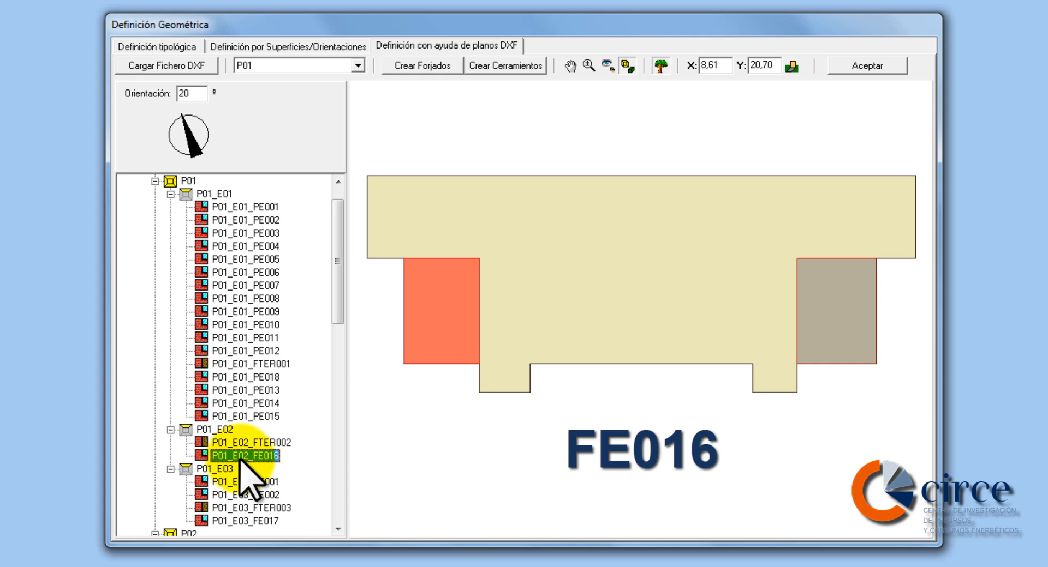
pyautogui.rightClick(241, 460)
pyautogui.moveTo(314, 468)
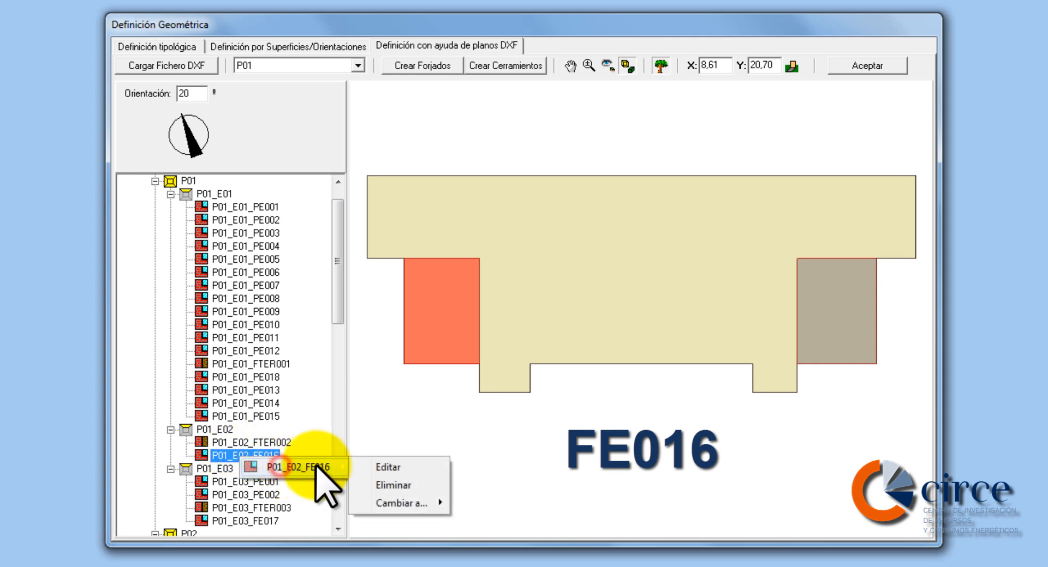
pyautogui.moveTo(385, 503)
pyautogui.click(481, 497)
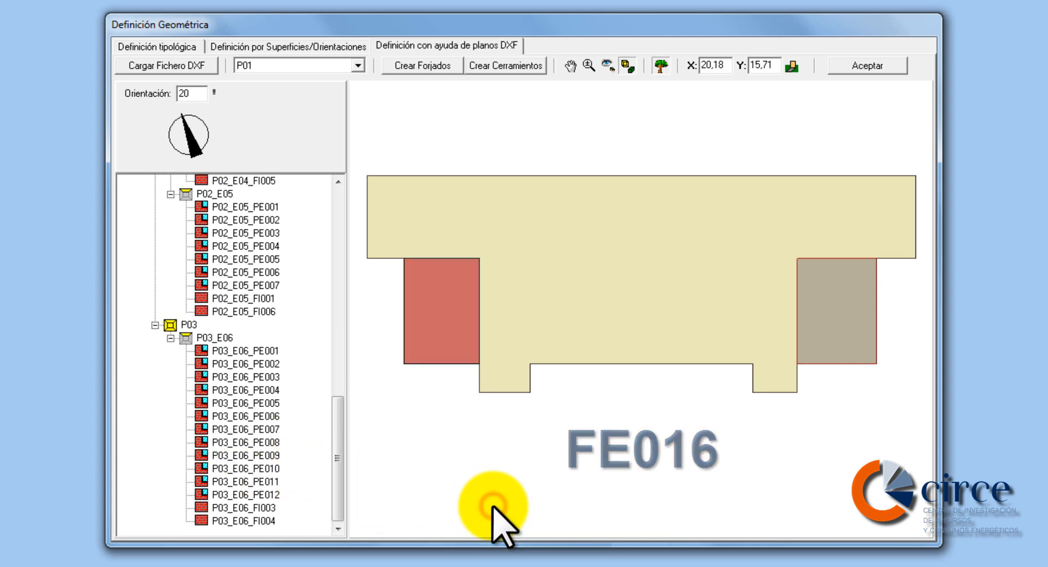
# - Edit the roof P01_E02_CUB001 and accept it as Cubiertas with composition TIP_Cubiertas002
pyautogui.moveTo(339, 478); pyautogui.dragTo(323, 345)
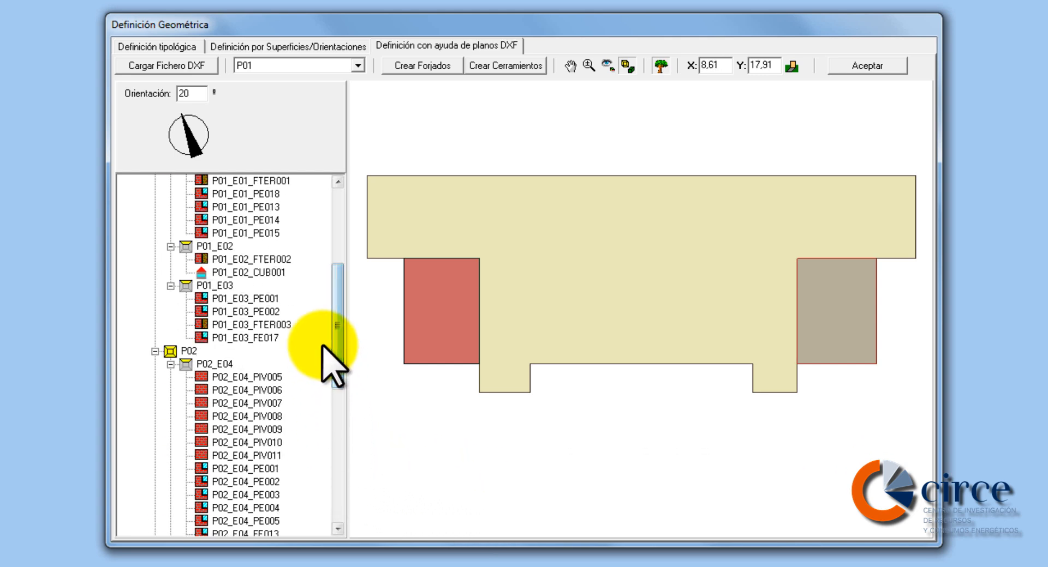
pyautogui.click(235, 272)
pyautogui.rightClick(234, 274)
pyautogui.moveTo(341, 284)
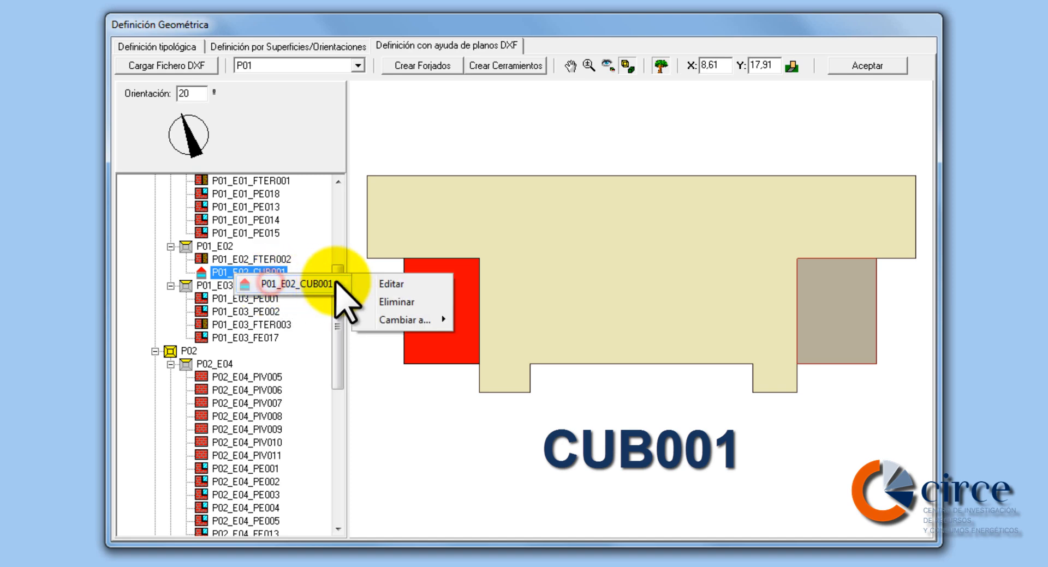
pyautogui.click(388, 284)
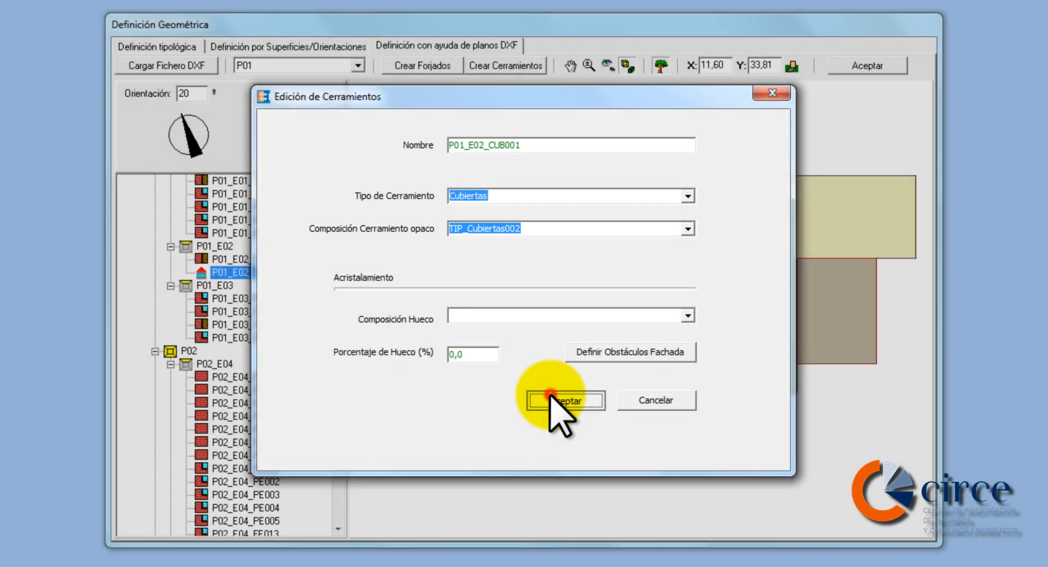
pyautogui.click(544, 402)
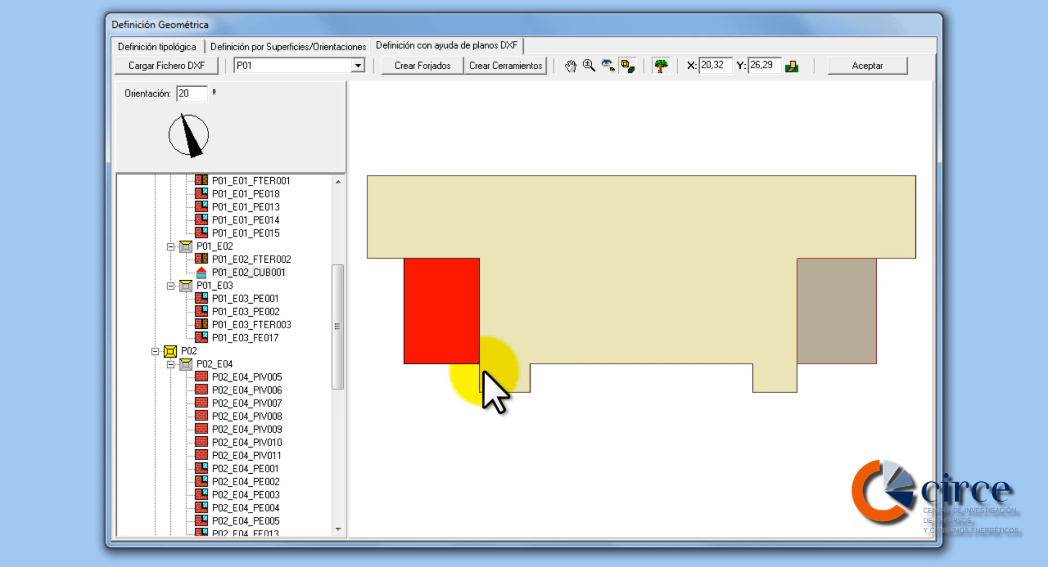
# - Delete the exterior wall P01_E03_PE001 from space P01_E03
pyautogui.click(238, 298)
pyautogui.moveTo(238, 299); pyautogui.dragTo(364, 302, button='right')
pyautogui.click(384, 326)
pyautogui.click(560, 336)
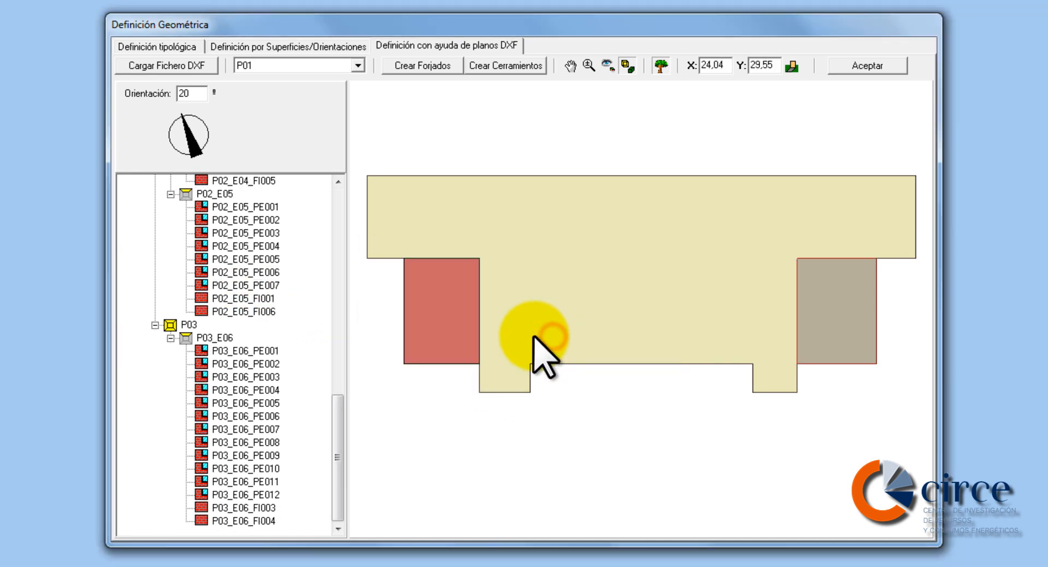
# - Delete the exterior wall P01_E03_PE002 from space P01_E03
pyautogui.moveTo(338, 404); pyautogui.dragTo(340, 236)
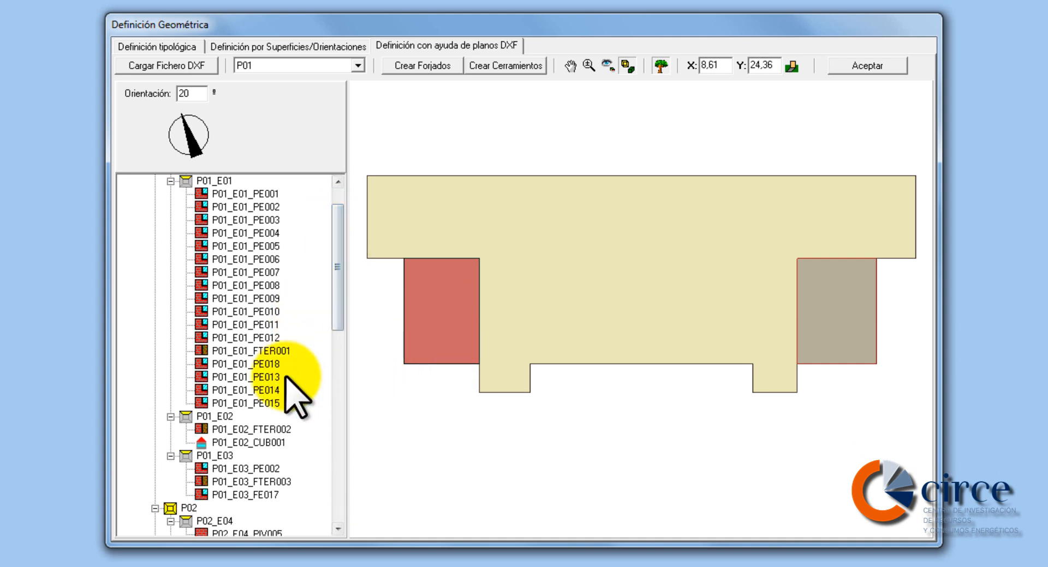
pyautogui.click(239, 469)
pyautogui.rightClick(243, 469)
pyautogui.moveTo(284, 479)
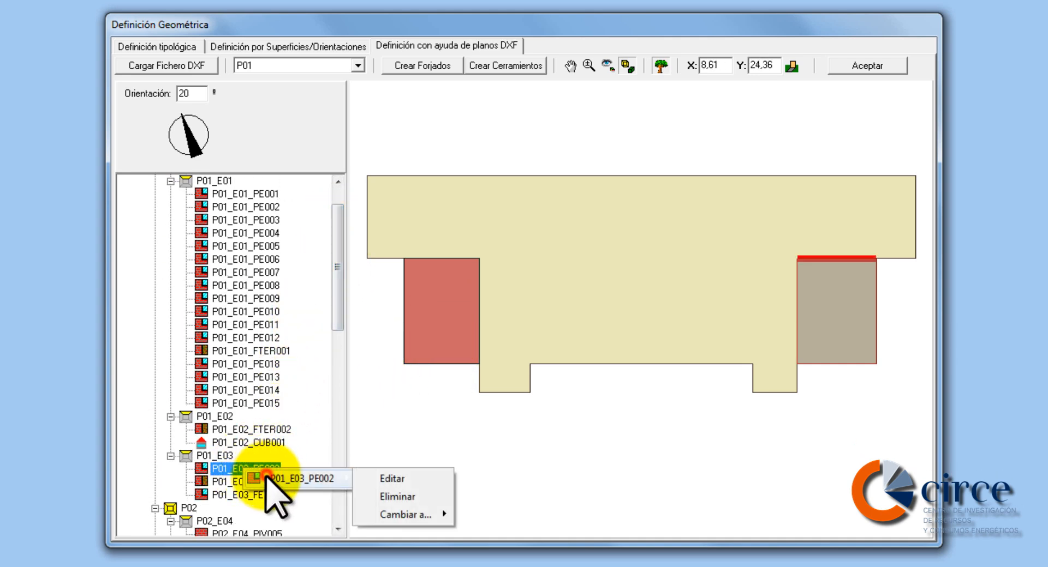
pyautogui.click(377, 496)
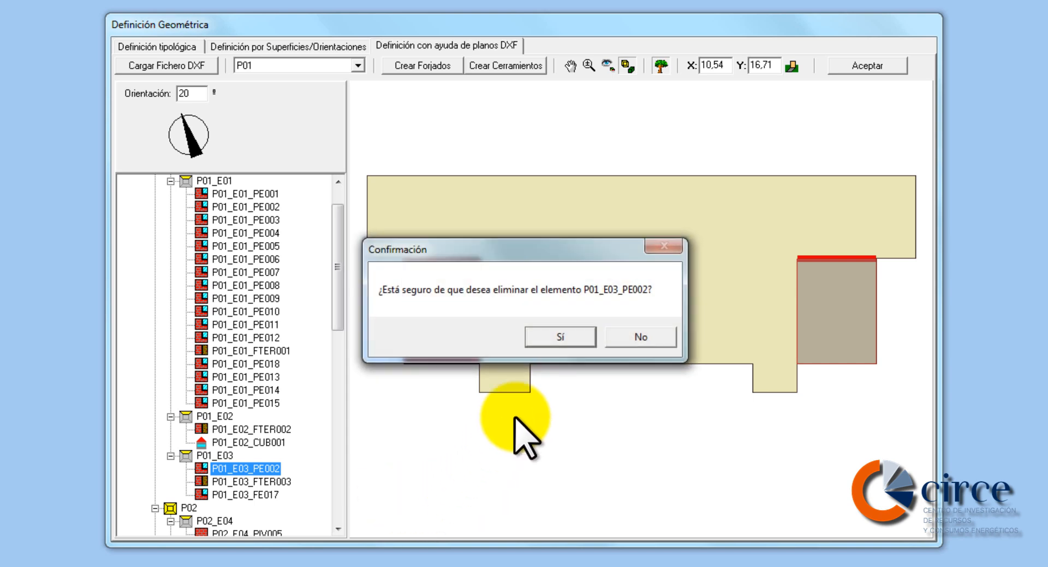
pyautogui.click(558, 337)
# - Edit the ground-contact slab P01_E03_FTER003 and accept it as Suelos with composition TIP_Suelos005
pyautogui.moveTo(341, 454); pyautogui.dragTo(299, 316)
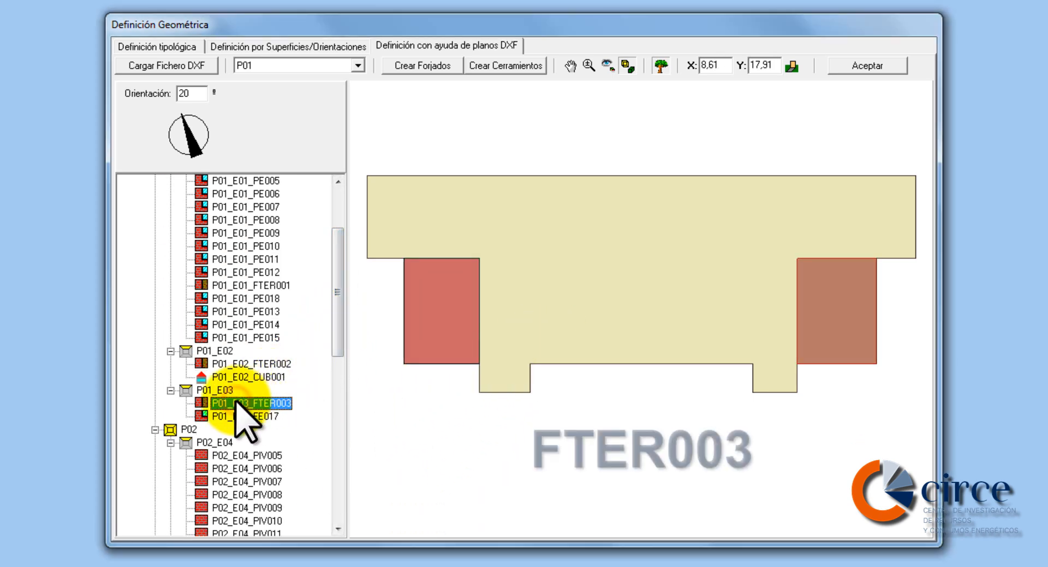
pyautogui.rightClick(271, 405)
pyautogui.moveTo(338, 410)
pyautogui.click(388, 409)
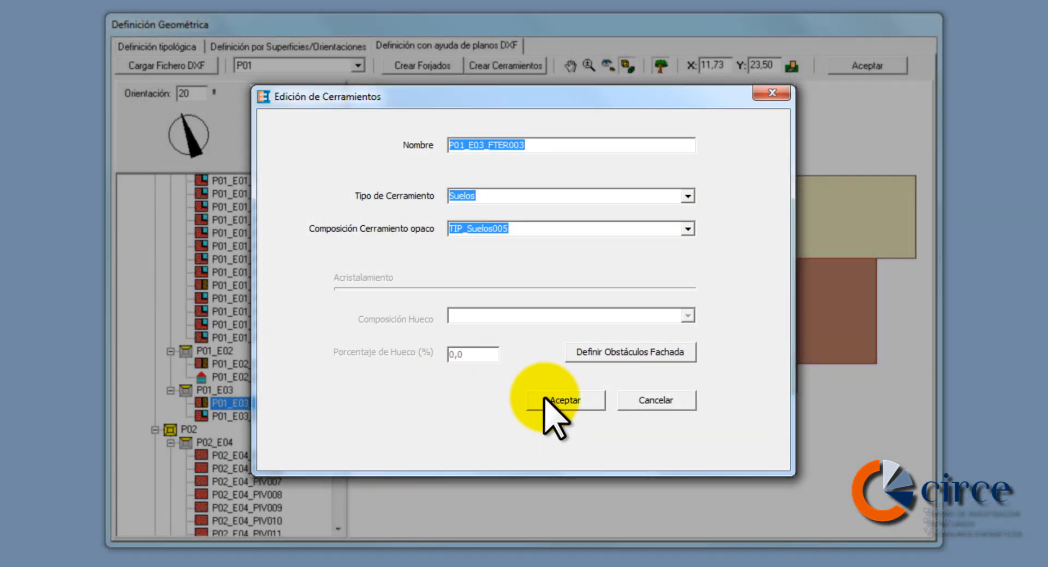
pyautogui.click(553, 402)
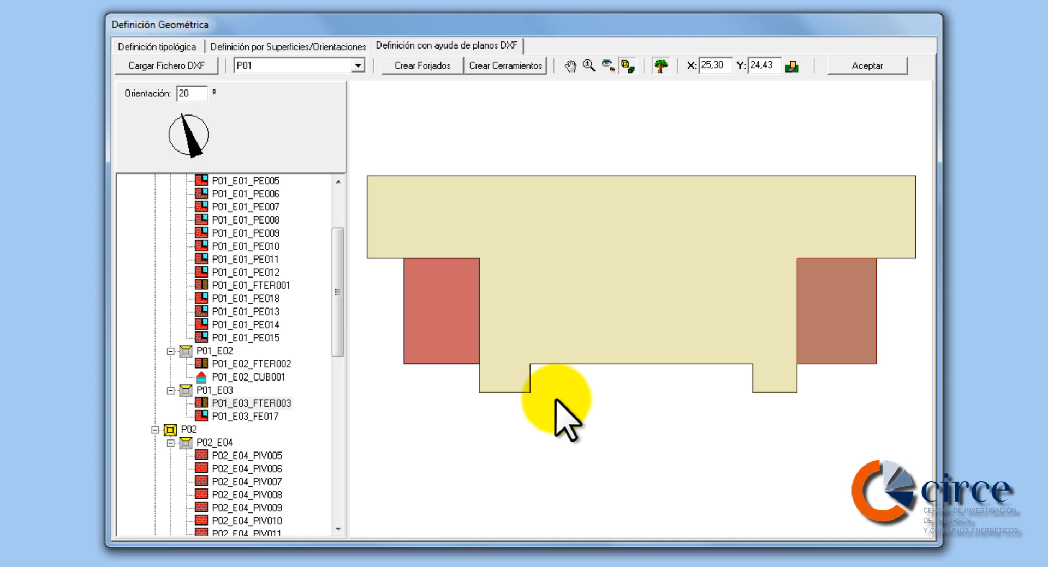
# - Change the exterior slab P01_E03_FE017 of space P01_E03 to a Cubierta
pyautogui.click(236, 417)
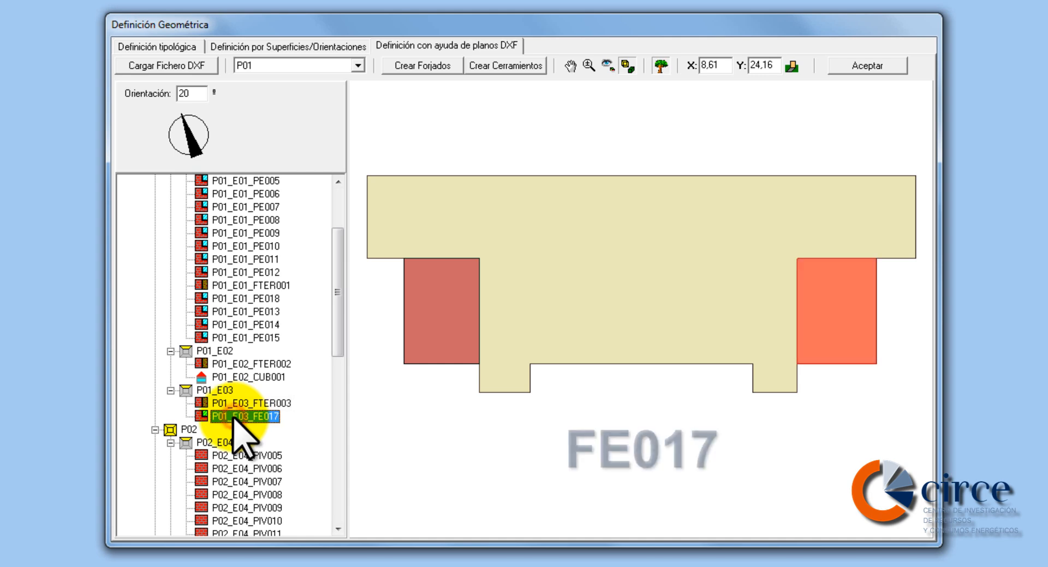
pyautogui.rightClick(234, 419)
pyautogui.moveTo(275, 427)
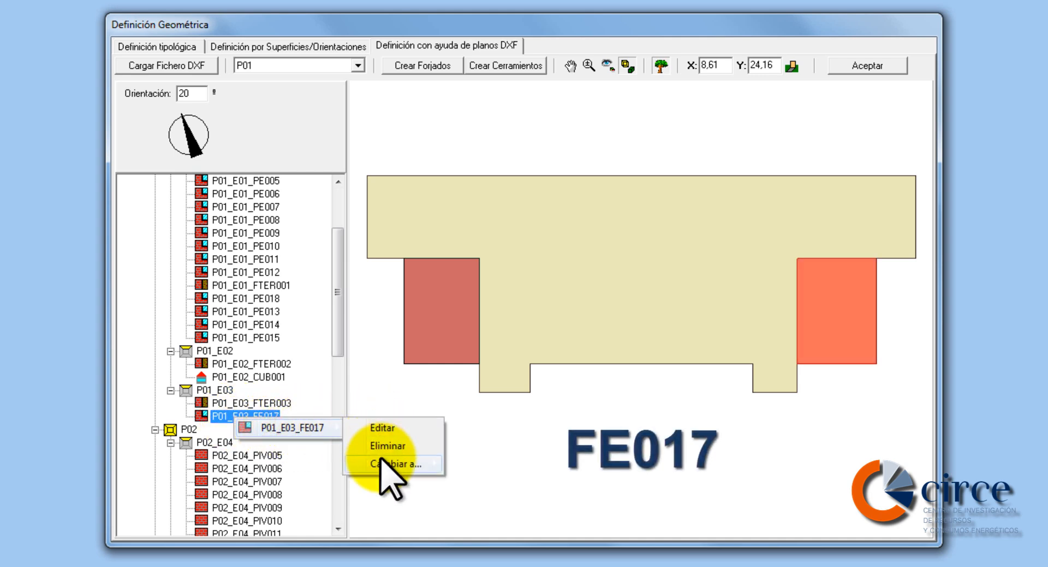
pyautogui.click(518, 401)
# - Edit the roof P01_E03_CUB001 and accept it as Cubiertas with composition TIP_Cubiertas002
pyautogui.moveTo(335, 436); pyautogui.dragTo(321, 318)
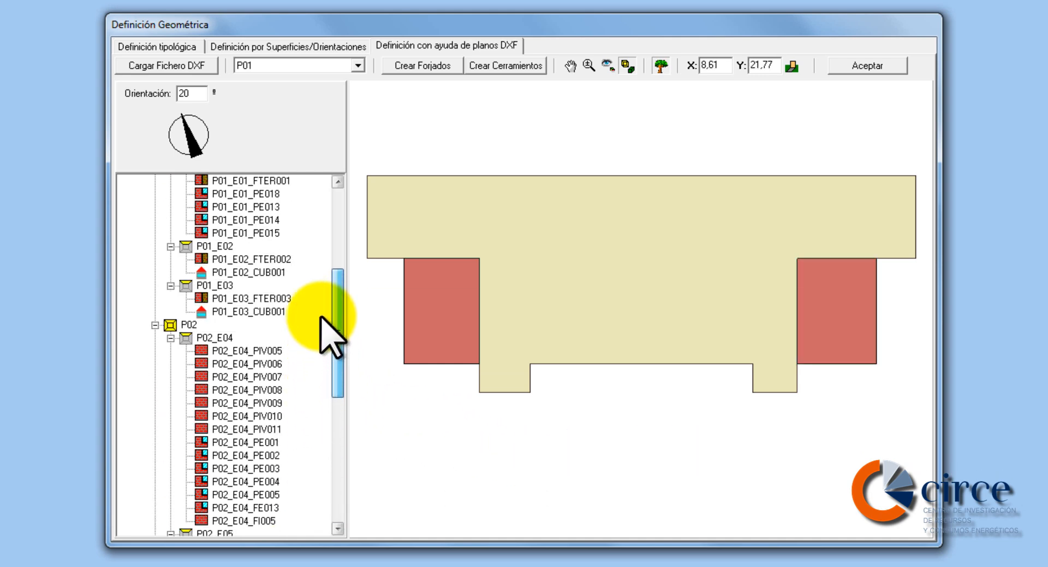
pyautogui.click(281, 312)
pyautogui.rightClick(287, 318)
pyautogui.moveTo(333, 319)
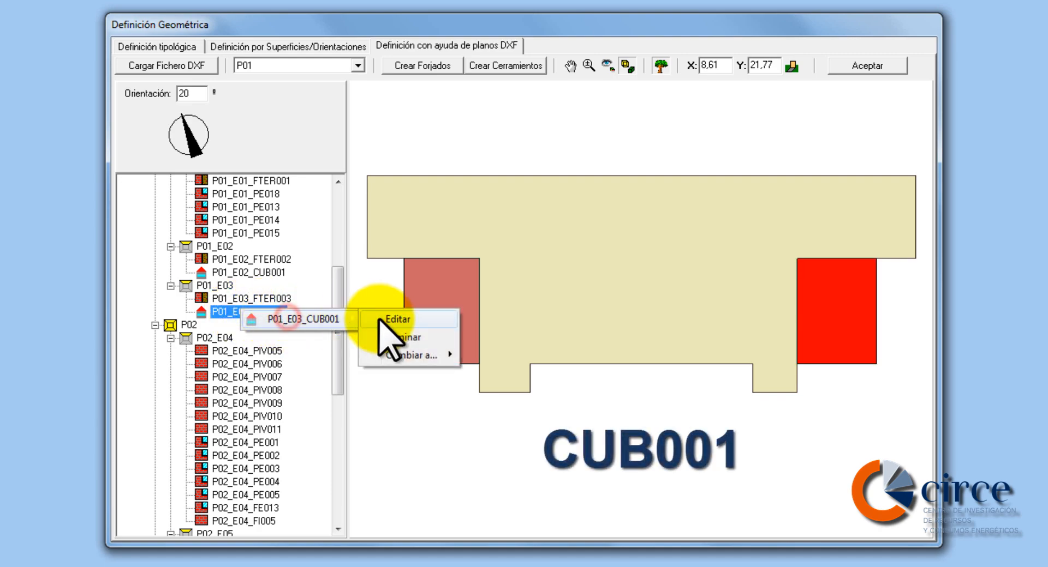
pyautogui.click(390, 320)
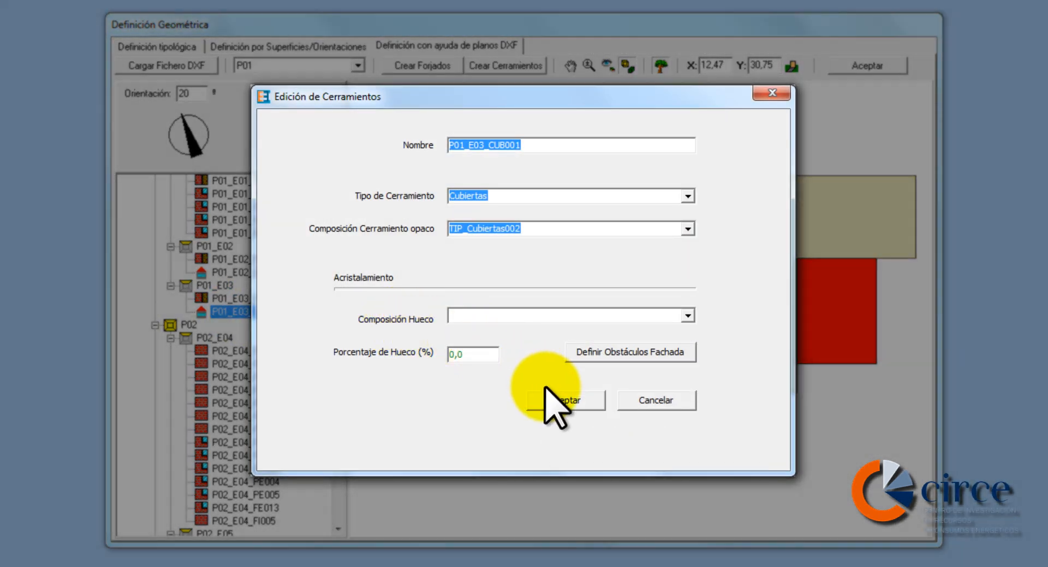
pyautogui.click(547, 400)
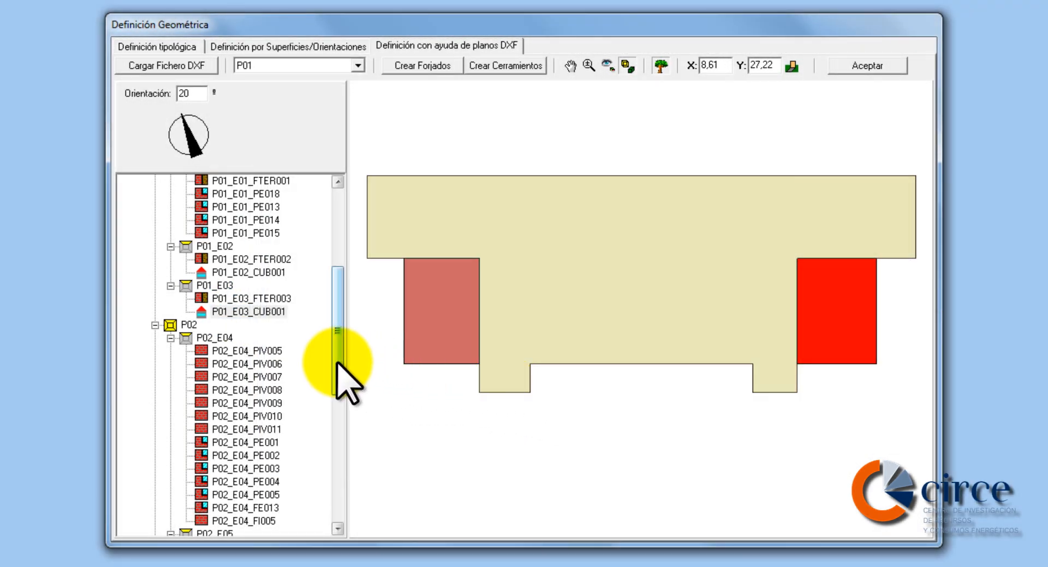
# - Delete the interior vertical partition P02_E04_PIV005 from space P02_E04
pyautogui.moveTo(336, 364); pyautogui.dragTo(328, 414)
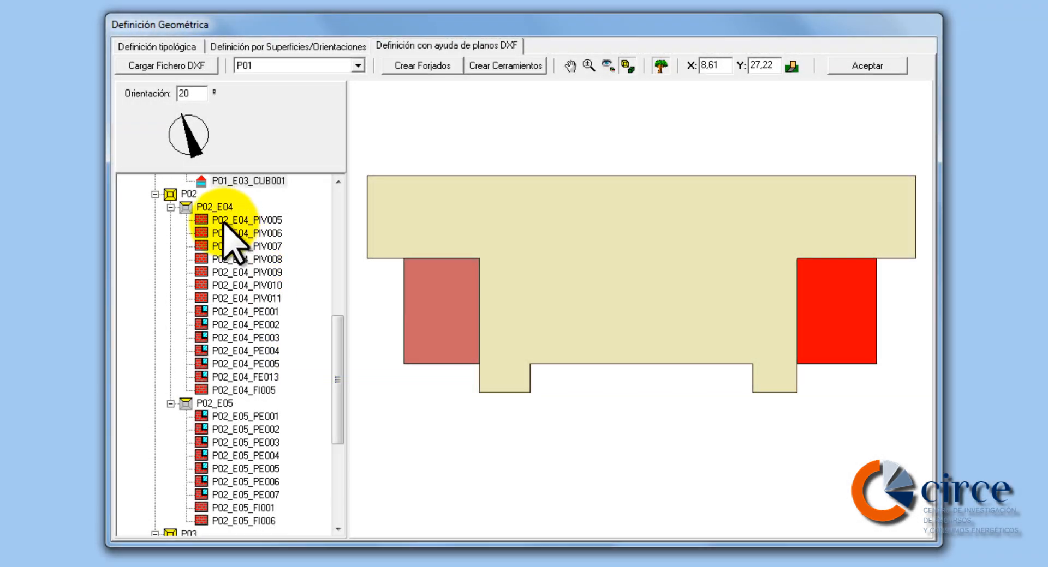
pyautogui.click(224, 221)
pyautogui.rightClick(226, 221)
pyautogui.moveTo(264, 232)
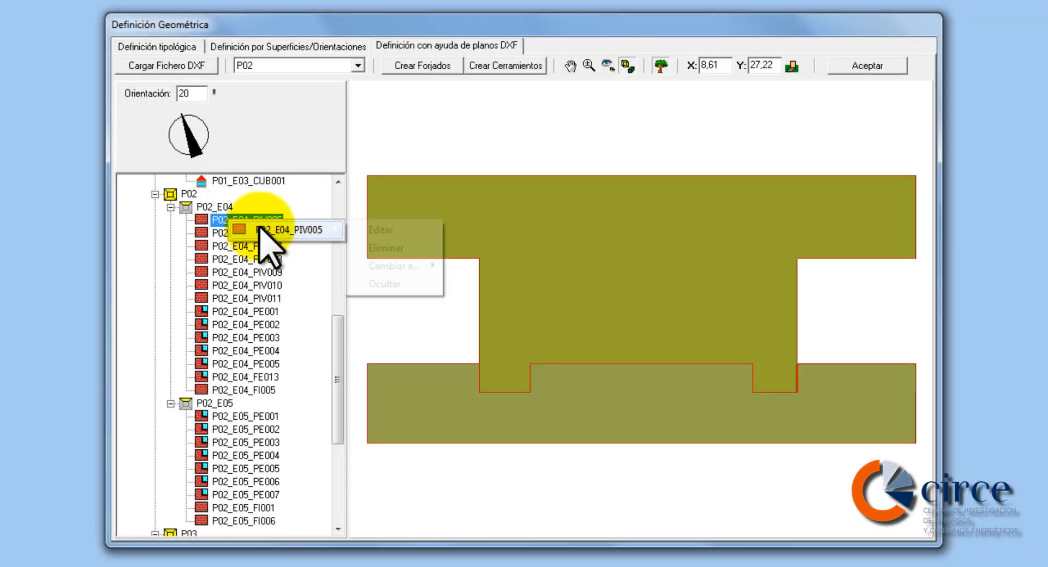
pyautogui.click(374, 248)
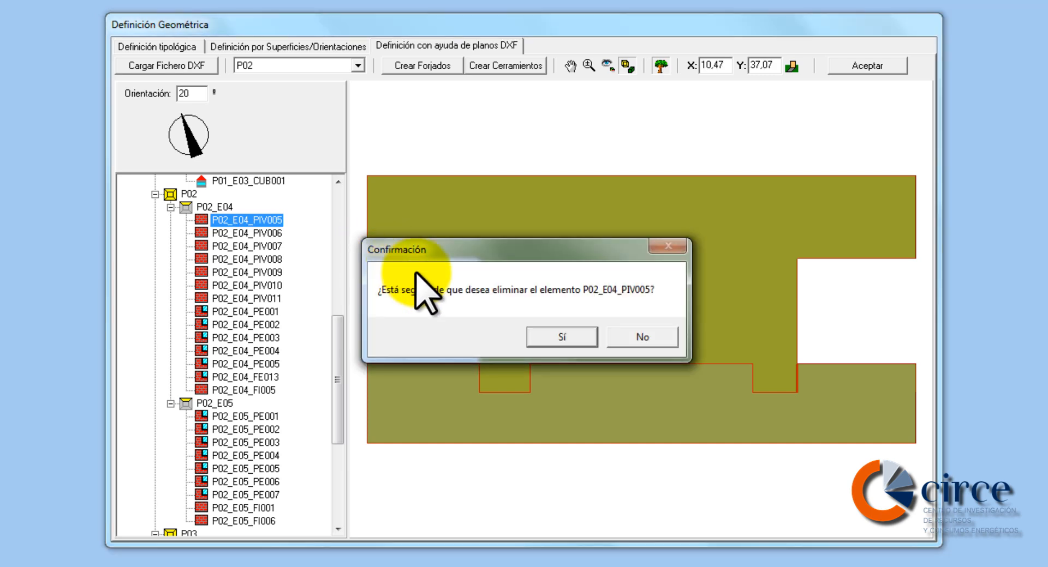
pyautogui.click(562, 334)
# - Delete the interior vertical partition P02_E04_PIV006 from space P02_E04
pyautogui.moveTo(335, 370); pyautogui.dragTo(335, 324)
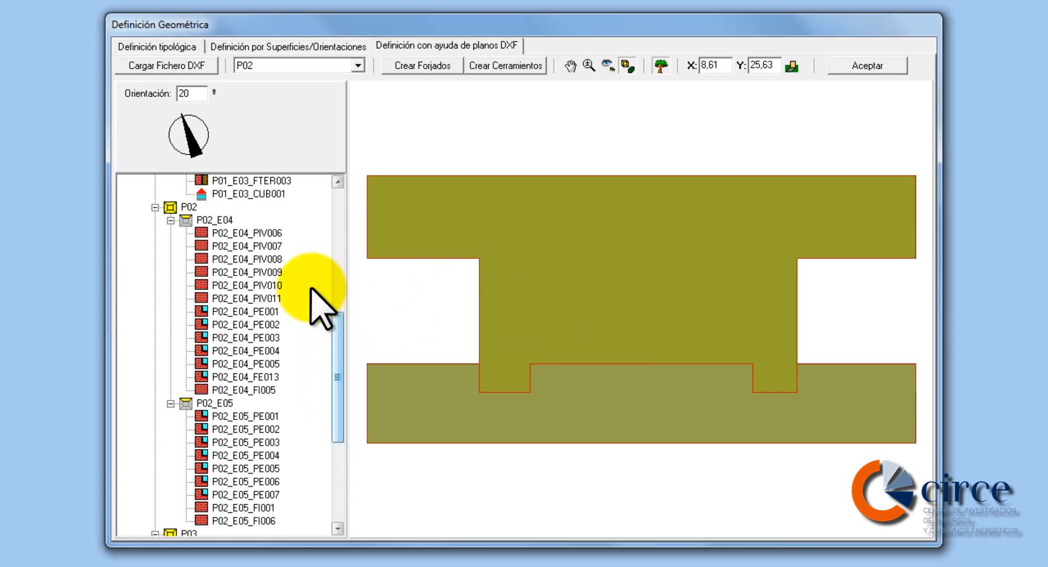
pyautogui.click(241, 237)
pyautogui.rightClick(240, 238)
pyautogui.click(265, 244)
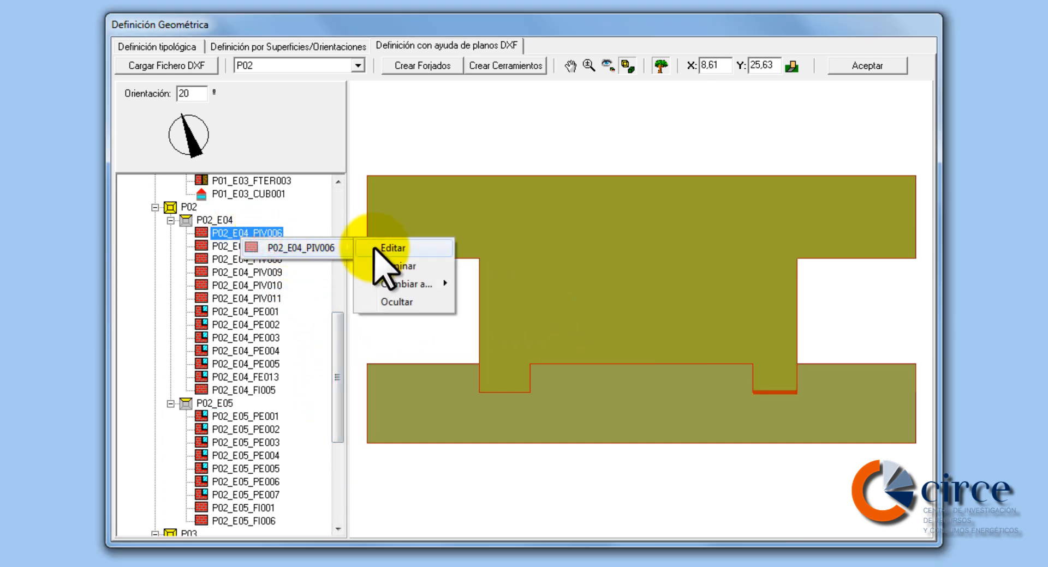
pyautogui.click(423, 242)
pyautogui.click(483, 339)
# - Delete the interior vertical partition P02_E04_PIV007 from space P02_E04
pyautogui.moveTo(337, 421); pyautogui.dragTo(338, 271)
pyautogui.click(255, 425)
pyautogui.rightClick(255, 426)
pyautogui.click(316, 435)
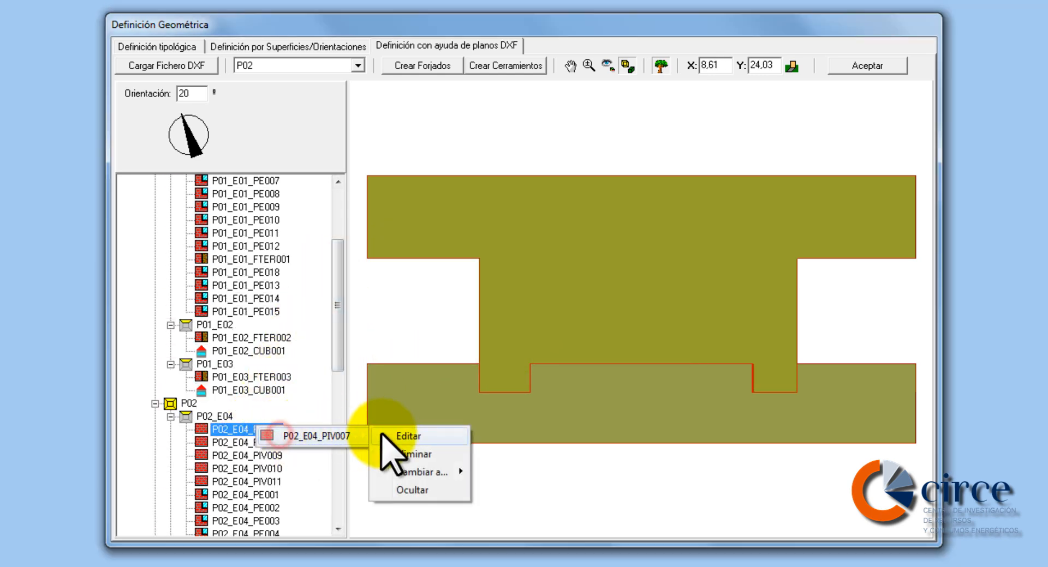
pyautogui.click(407, 456)
pyautogui.click(483, 341)
# - Delete the interior vertical partition P02_E04_PIV008 from space P02_E04
pyautogui.moveTo(337, 423); pyautogui.dragTo(338, 339)
pyautogui.click(245, 233)
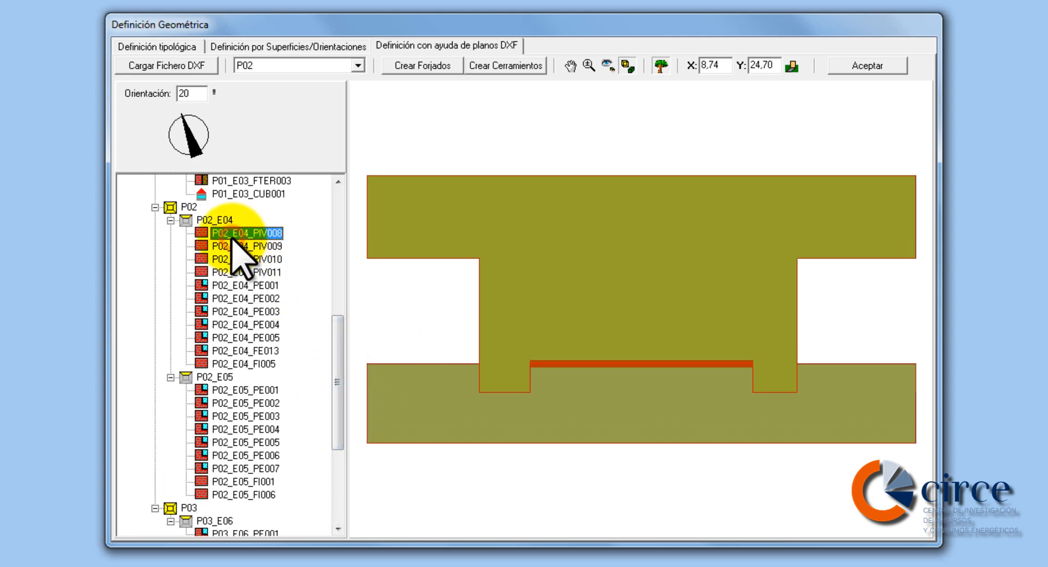
pyautogui.rightClick(244, 235)
pyautogui.moveTo(352, 248)
pyautogui.click(376, 265)
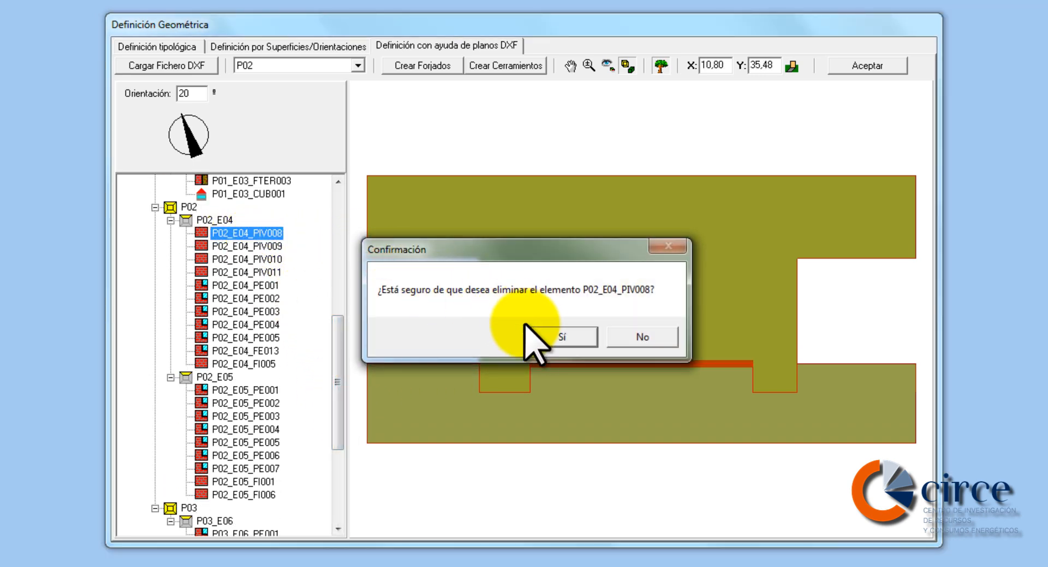
pyautogui.click(540, 336)
# - Delete the interior vertical partition P02_E04_PIV009 from space P02_E04
pyautogui.moveTo(338, 431); pyautogui.dragTo(338, 360)
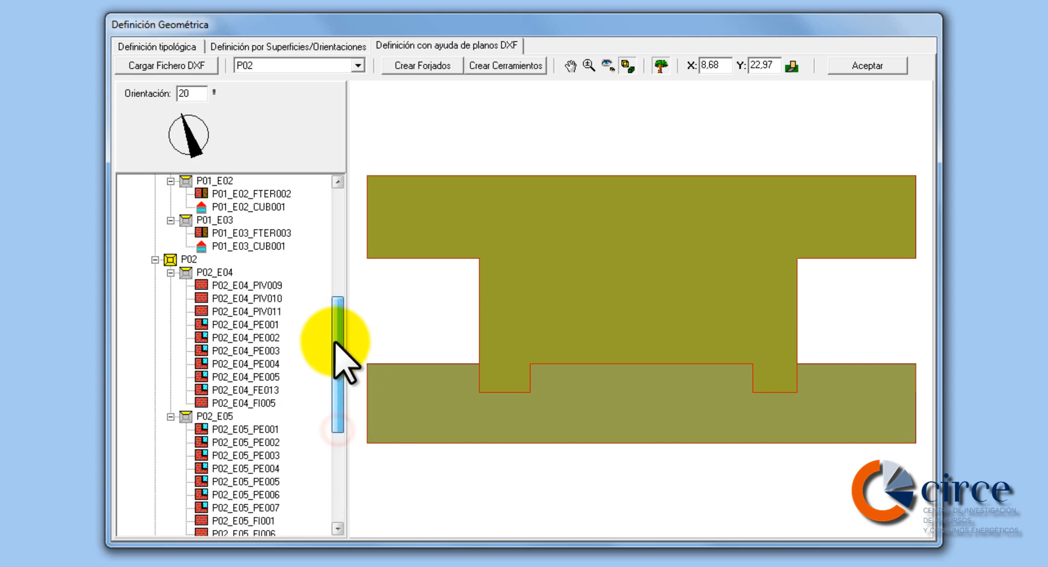
pyautogui.click(218, 285)
pyautogui.rightClick(261, 287)
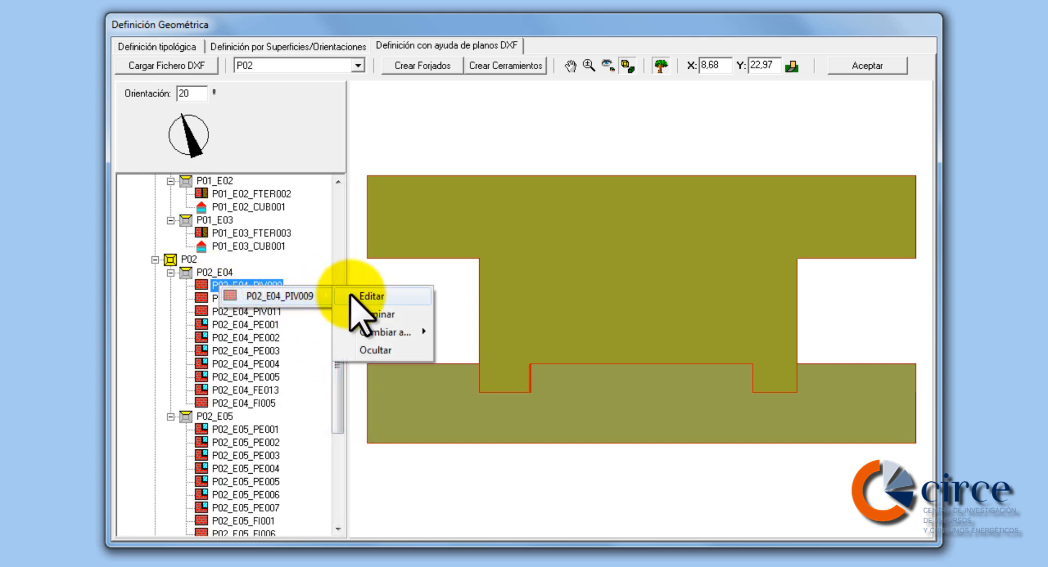
pyautogui.click(360, 315)
pyautogui.click(562, 337)
# - Delete the interior vertical partition P02_E04_PIV010 from space P02_E04
pyautogui.moveTo(339, 437); pyautogui.dragTo(345, 309)
pyautogui.click(213, 220)
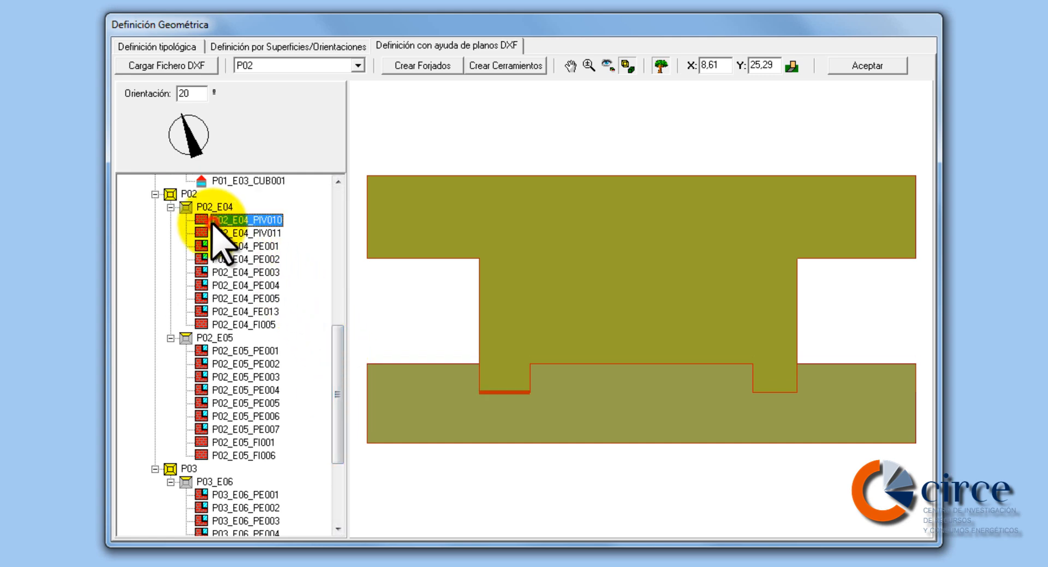
pyautogui.scroll(1, 213, 222)
pyautogui.rightClick(218, 261)
pyautogui.click(236, 271)
pyautogui.click(376, 290)
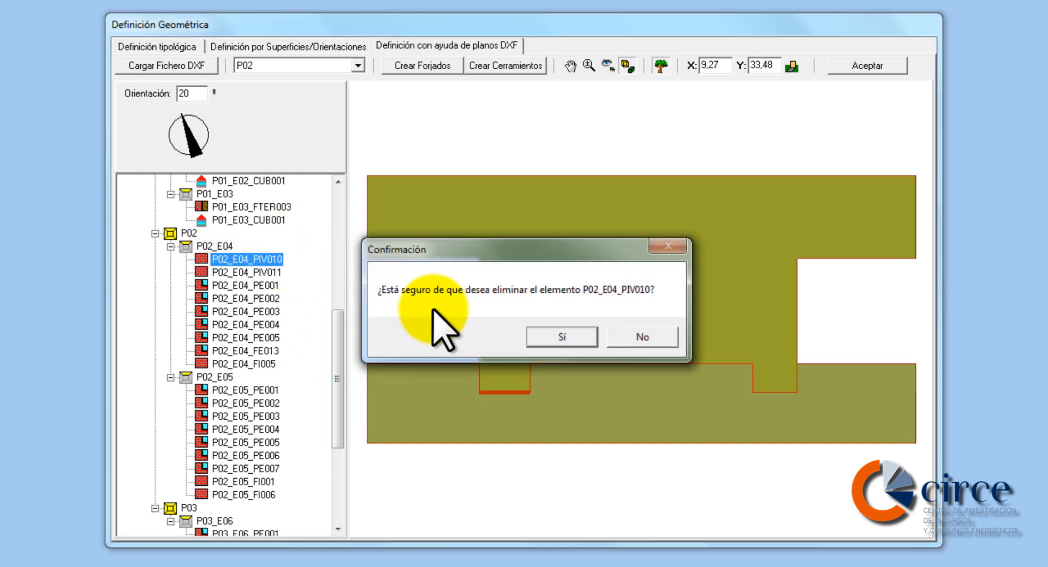
pyautogui.click(558, 336)
# - Delete the interior vertical partition P02_E04_PIV011 from space P02_E04
pyautogui.moveTo(336, 432); pyautogui.dragTo(316, 304)
pyautogui.rightClick(228, 273)
pyautogui.click(300, 279)
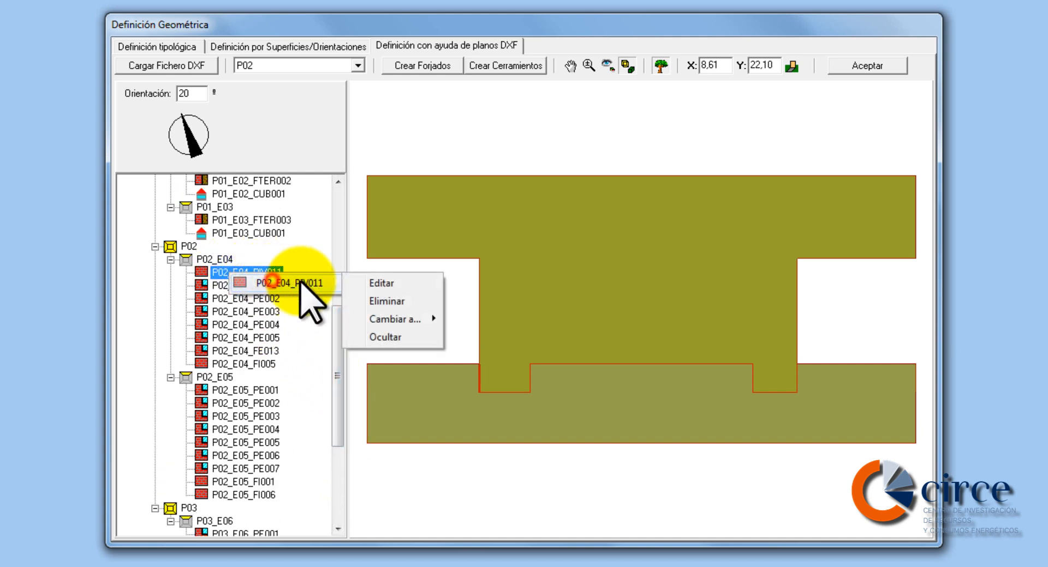
pyautogui.click(431, 307)
pyautogui.click(554, 339)
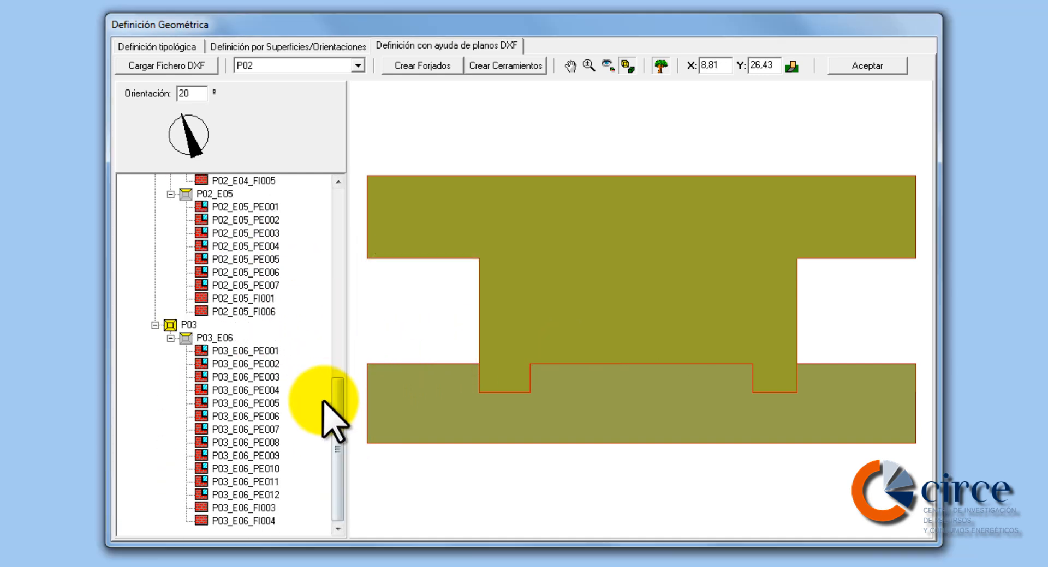
# - Edit the exterior wall P02_E04_PE001 and accept it as Fachadas with composition TIP_Fachadas001
pyautogui.moveTo(328, 404); pyautogui.dragTo(328, 334)
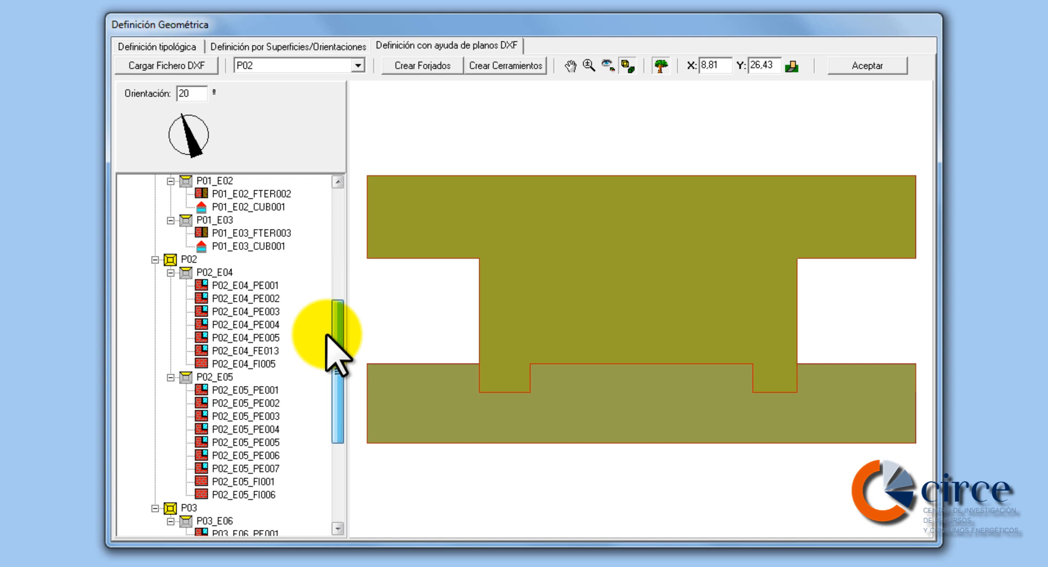
pyautogui.moveTo(218, 285); pyautogui.dragTo(250, 298)
pyautogui.moveTo(317, 297)
pyautogui.click(363, 298)
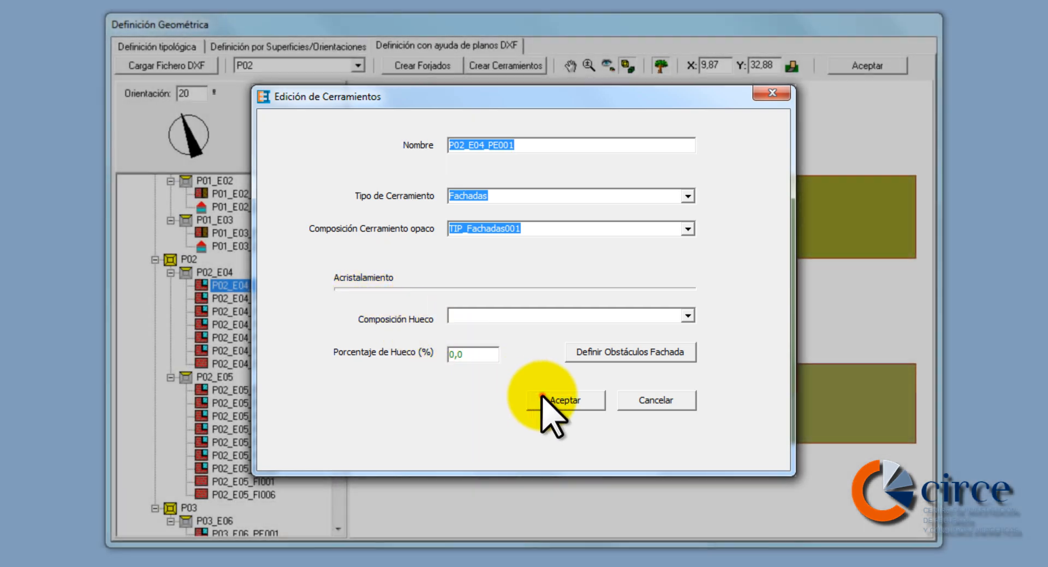
pyautogui.click(552, 404)
# - Edit the exterior wall P02_E04_PE002, assigning opening composition DET_Hueco001 and an opening percentage of 40%
pyautogui.click(273, 299)
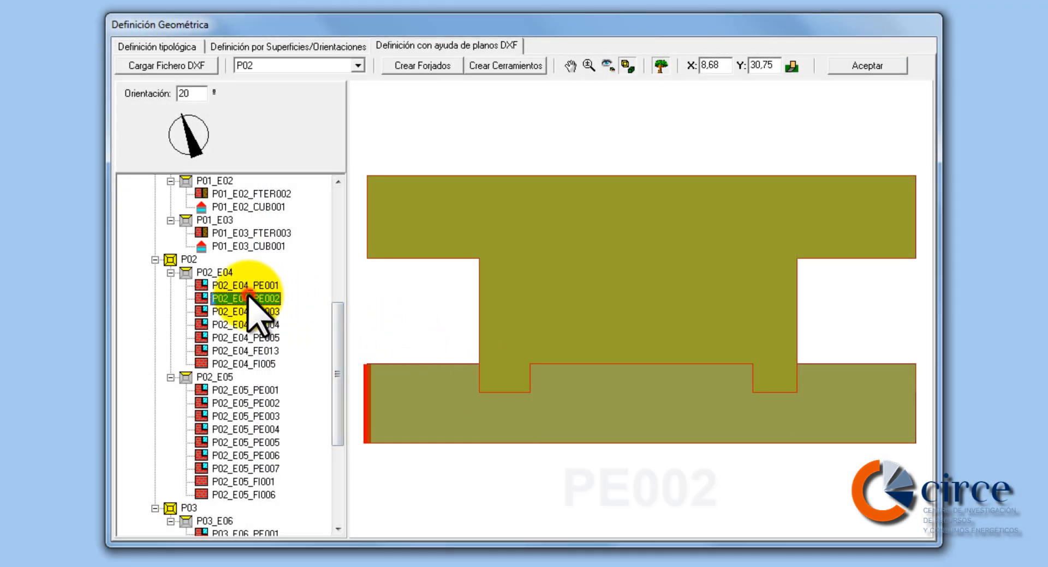
pyautogui.rightClick(286, 301)
pyautogui.moveTo(292, 304)
pyautogui.click(401, 304)
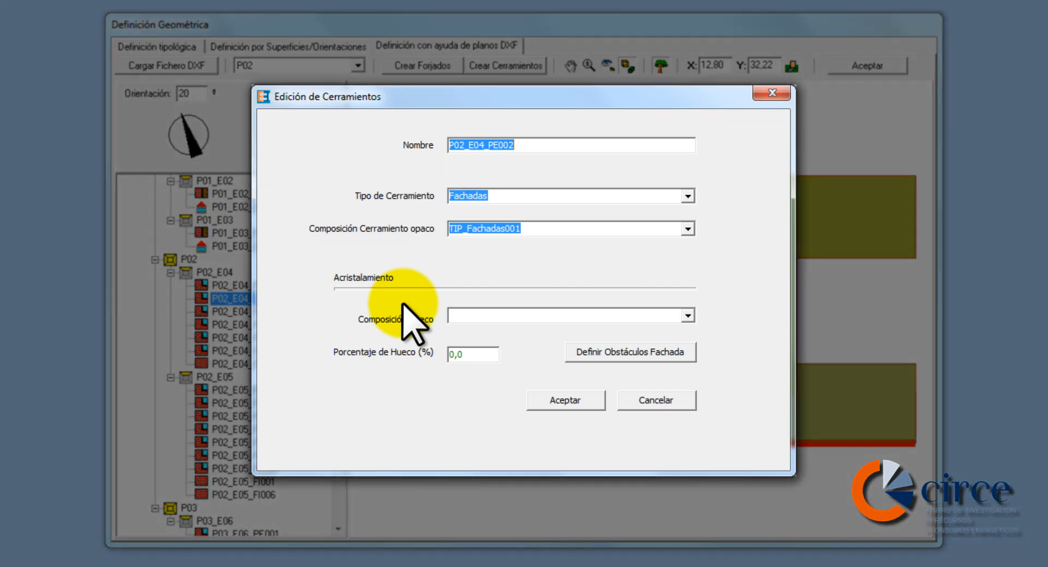
pyautogui.click(687, 317)
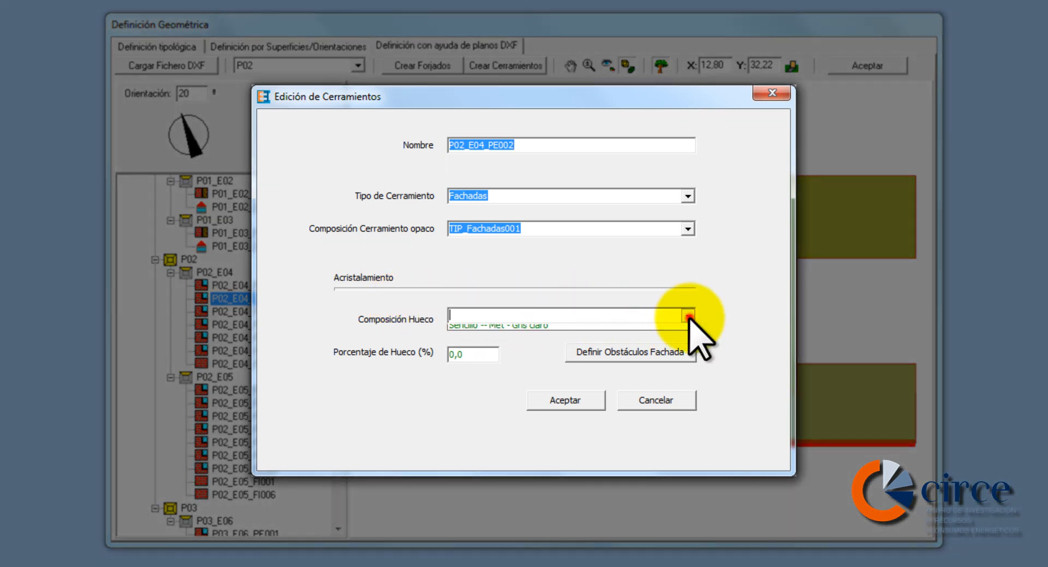
pyautogui.click(682, 329)
pyautogui.doubleClick(483, 355)
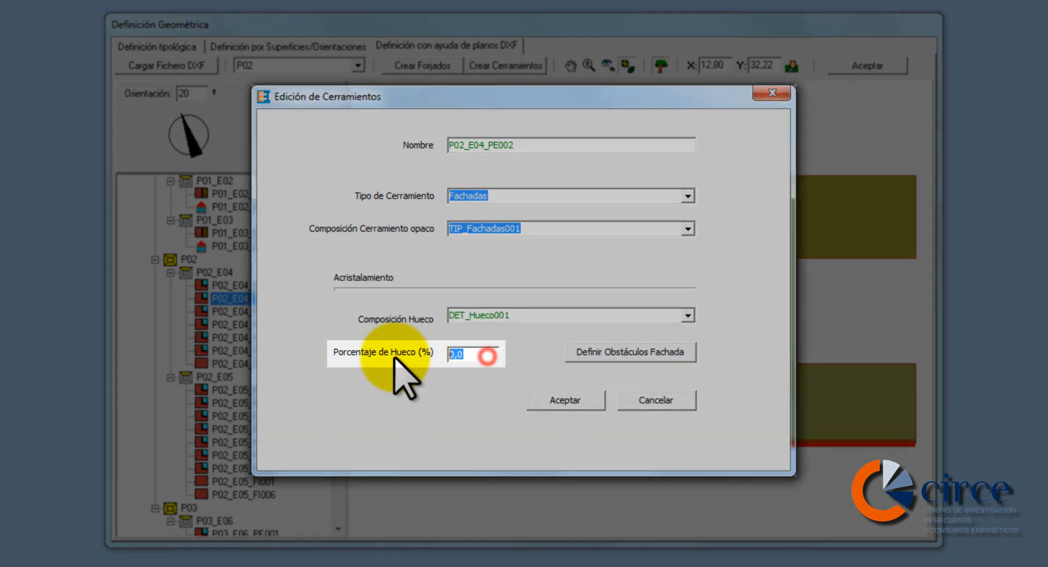
pyautogui.write('40')
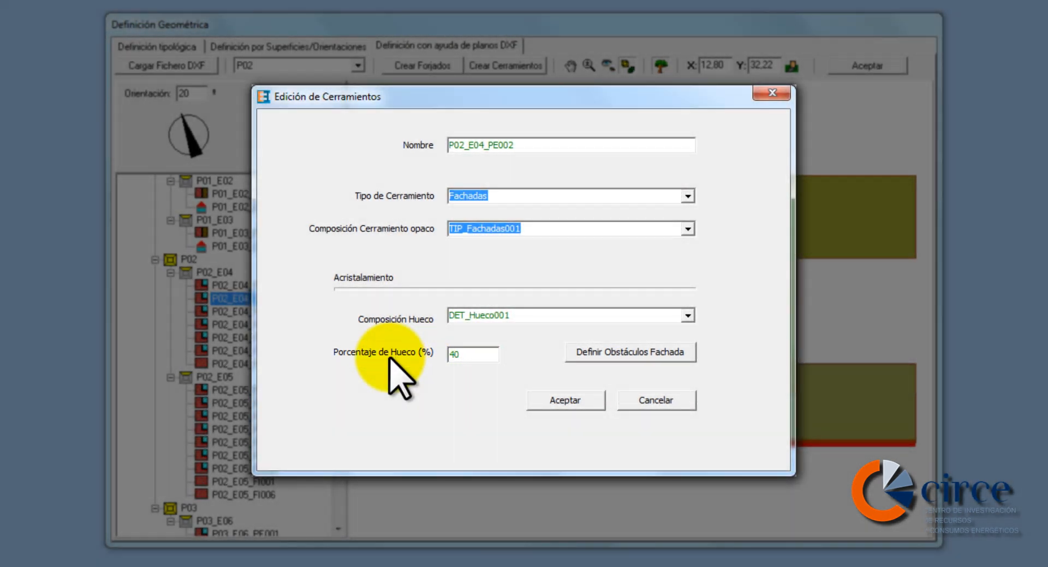
# - Define the façade obstacles of wall P02_E04_PE002 with a 0.20 m setback and accept the wall
pyautogui.click(578, 353)
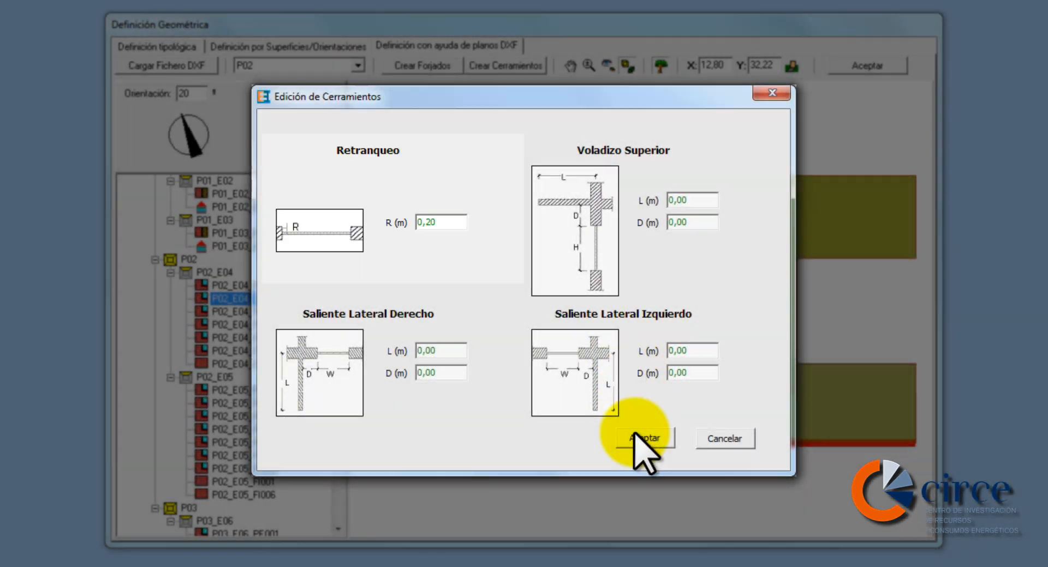
pyautogui.click(636, 435)
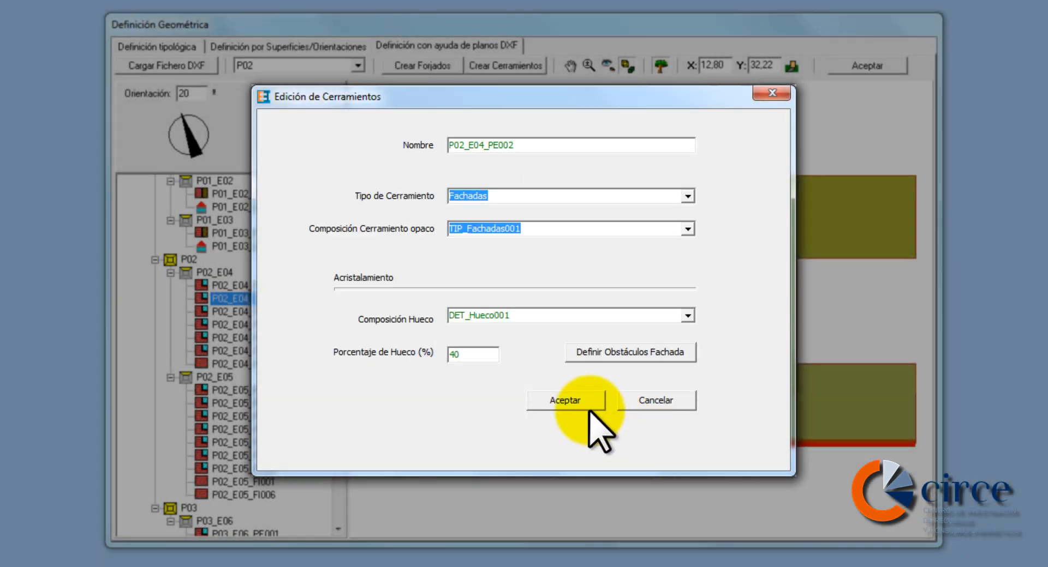
pyautogui.click(562, 401)
# - Edit the exterior wall P02_E04_PE003 and accept it as Fachadas with composition TIP_Fachadas001 and no openings
pyautogui.click(232, 313)
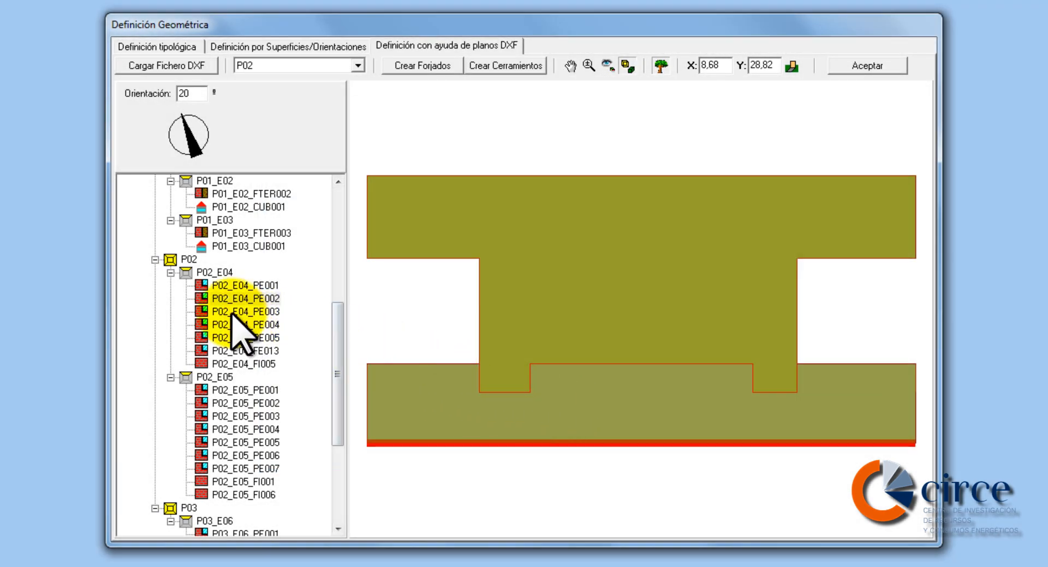
pyautogui.rightClick(231, 313)
pyautogui.moveTo(306, 324)
pyautogui.click(379, 326)
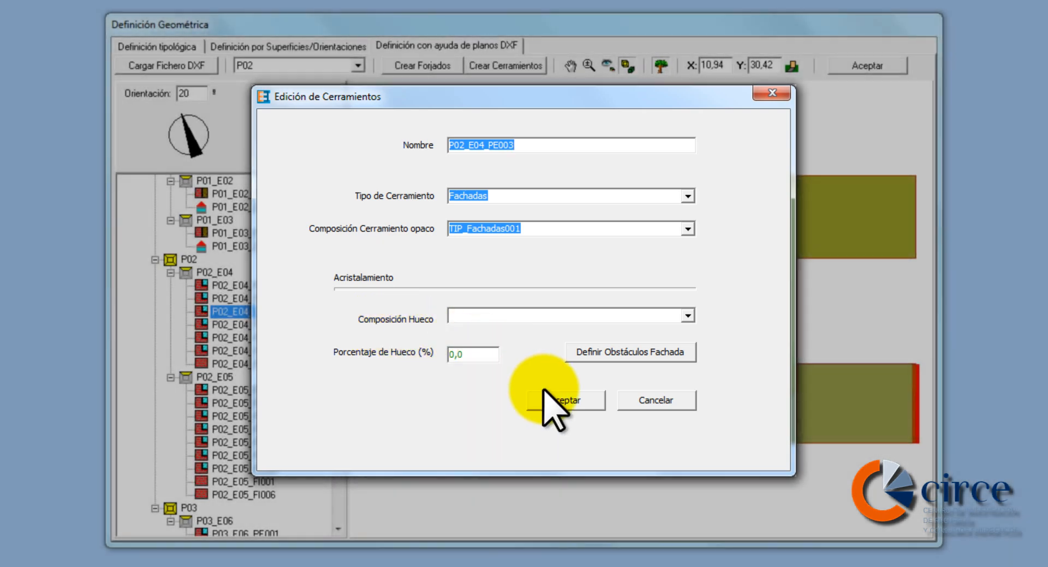
pyautogui.click(556, 401)
# - Edit the exterior wall P02_E04_PE004, assigning opening composition DET_Hueco001 and an opening percentage of 30%
pyautogui.click(229, 326)
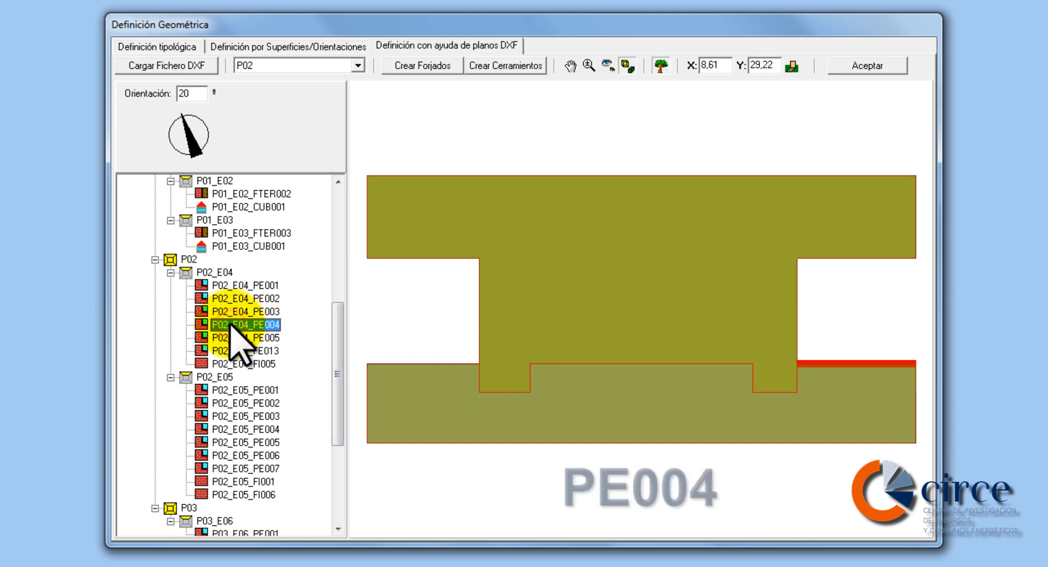
pyautogui.rightClick(231, 326)
pyautogui.moveTo(263, 335)
pyautogui.click(377, 336)
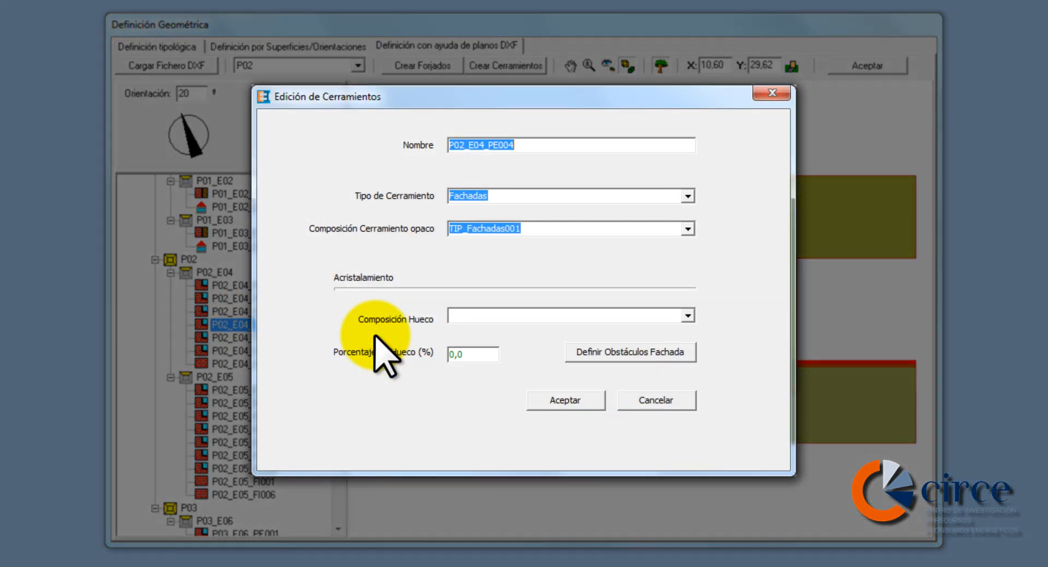
pyautogui.click(687, 316)
pyautogui.click(675, 330)
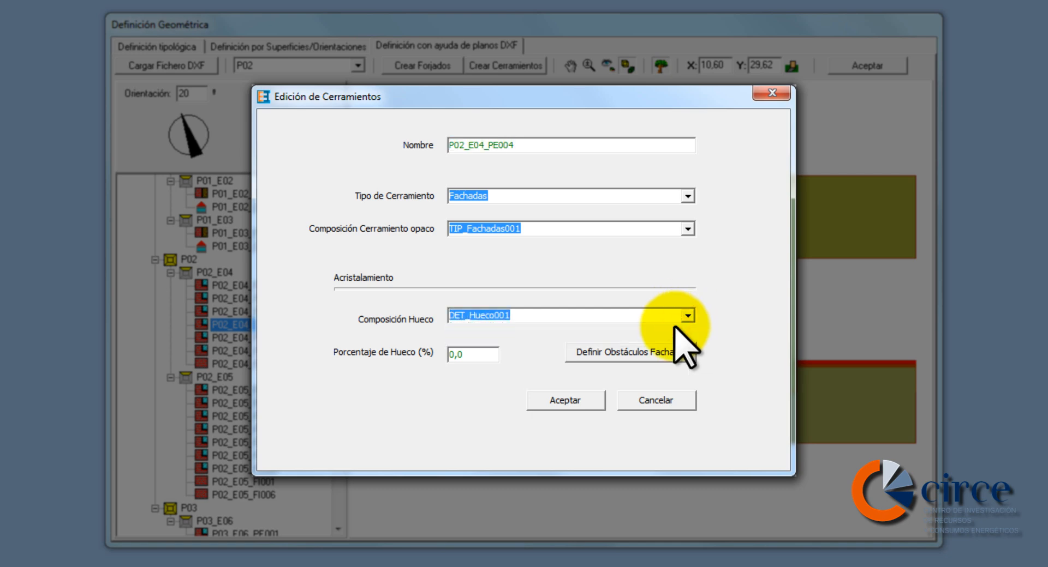
pyautogui.doubleClick(483, 355)
pyautogui.write('30')
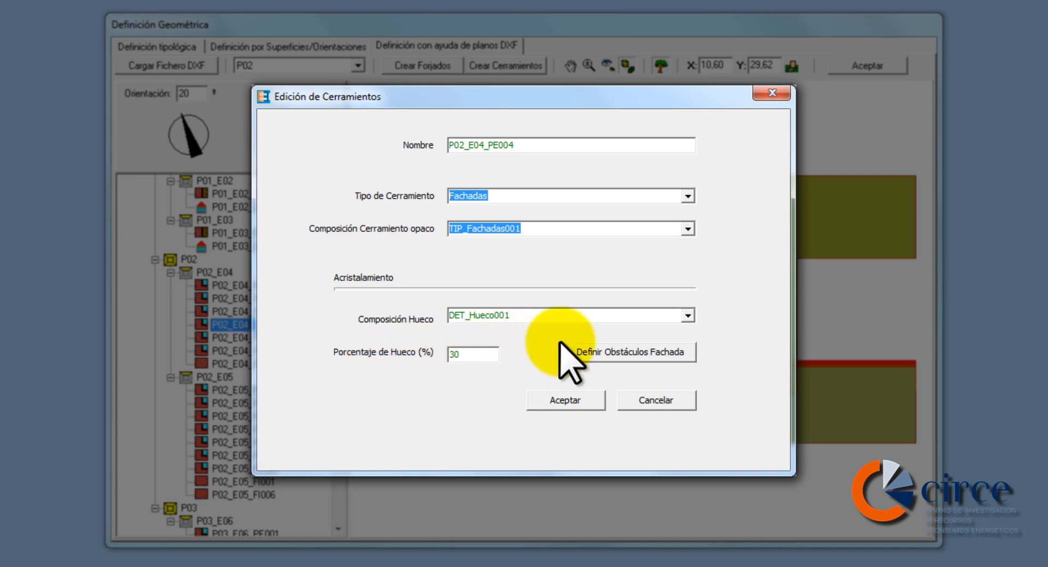
# - Define the façade obstacles of wall P02_E04_PE004 with a 0.20 m setback and accept the wall
pyautogui.click(621, 352)
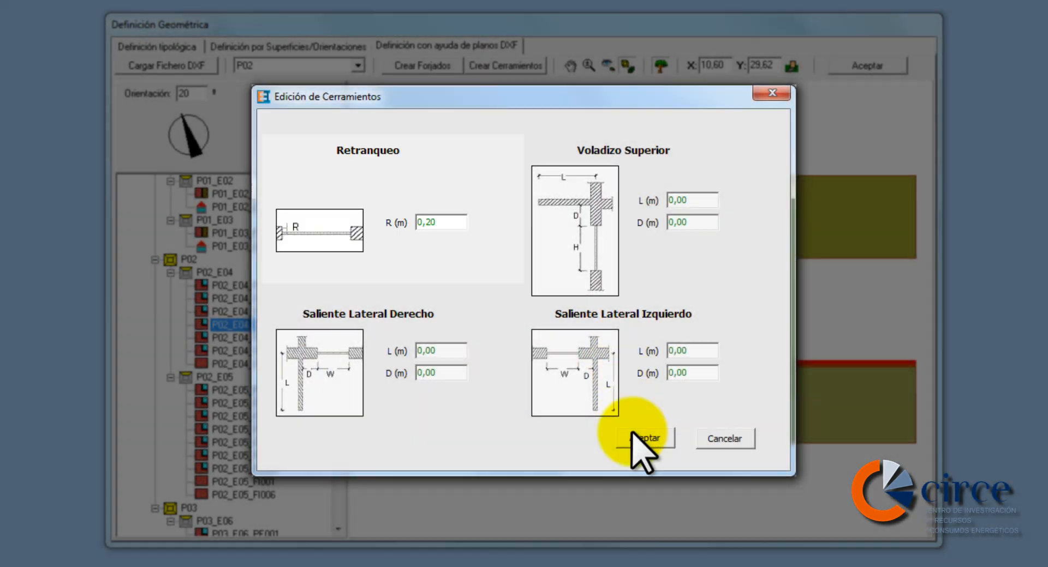
pyautogui.click(633, 436)
pyautogui.click(586, 404)
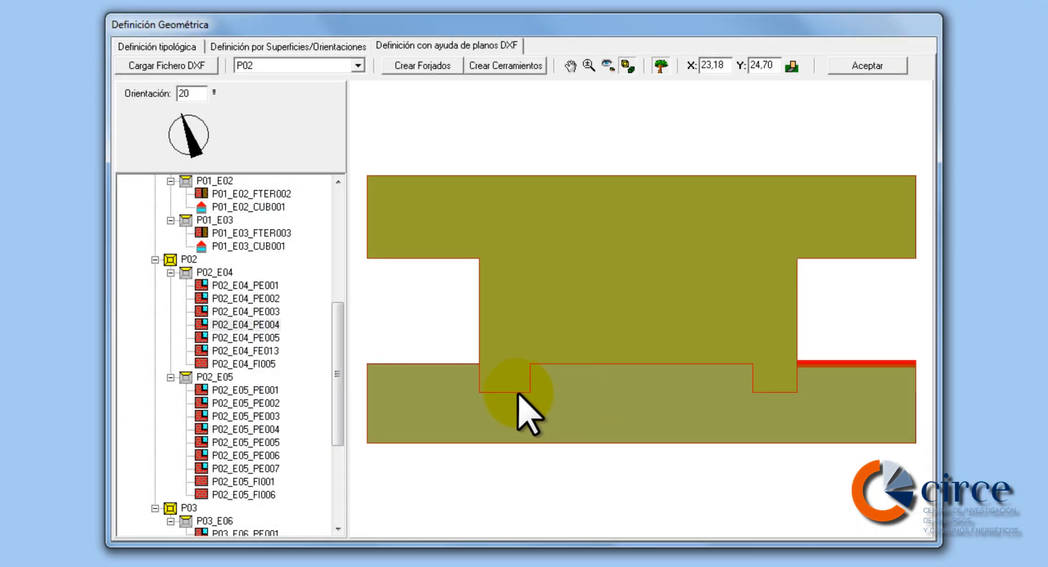
# - Edit the exterior wall P02_E04_PE005, assigning opening composition DET_Hueco001 and an opening percentage of 40%
pyautogui.click(251, 338)
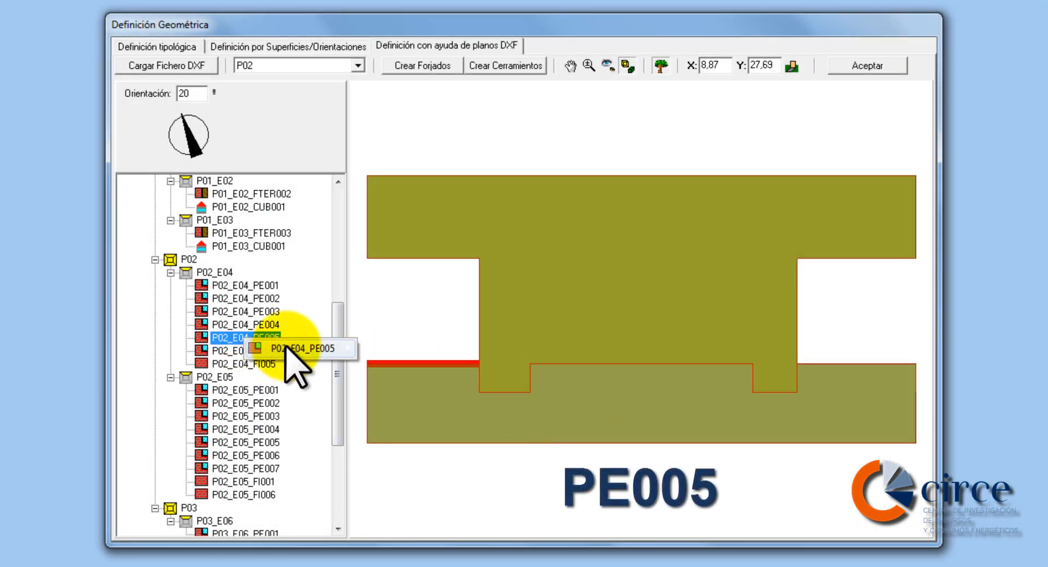
pyautogui.rightClick(285, 350)
pyautogui.click(423, 342)
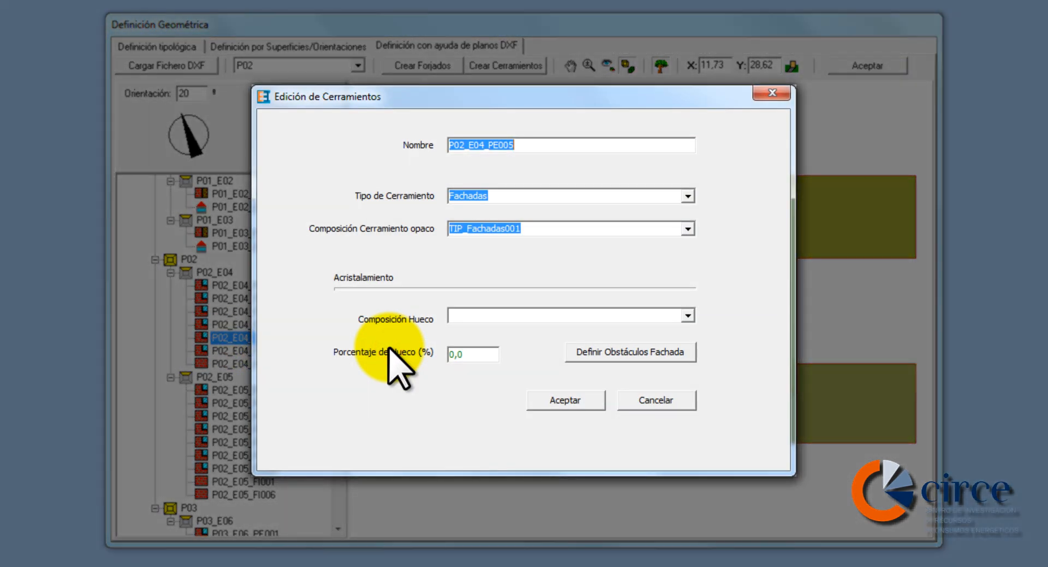
pyautogui.click(687, 316)
pyautogui.click(666, 330)
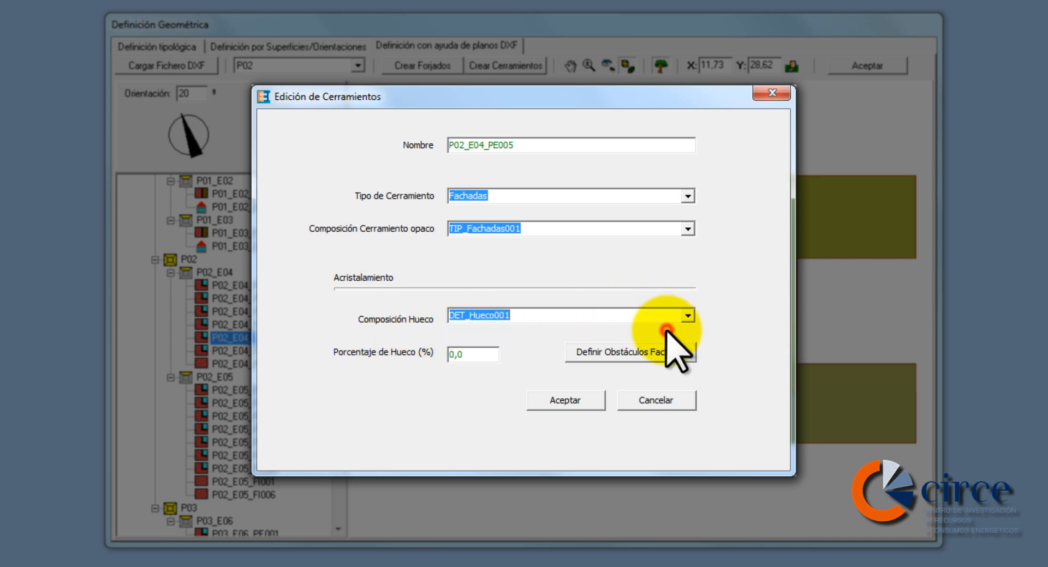
pyautogui.doubleClick(472, 354)
pyautogui.write('40')
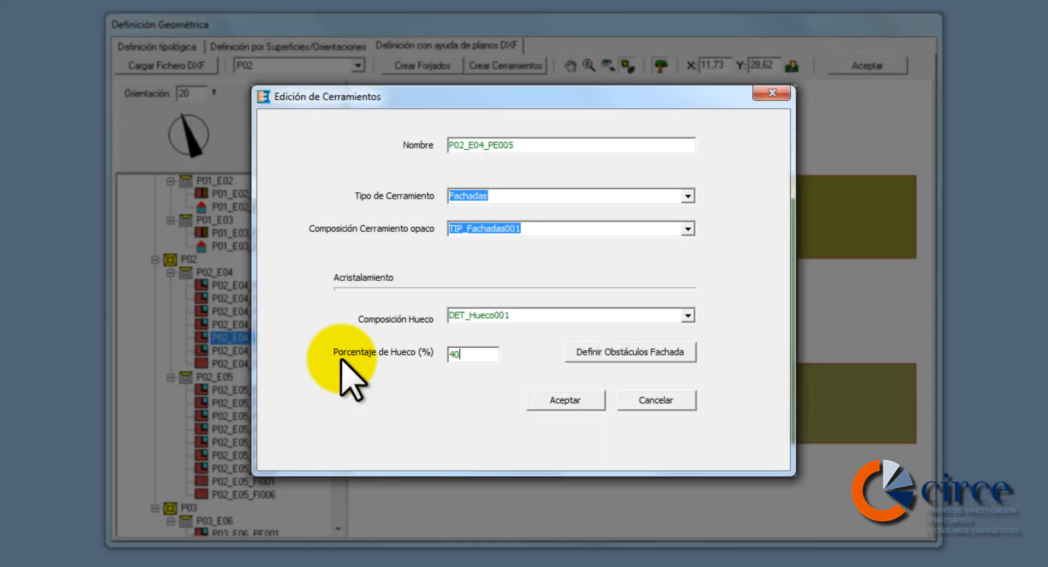
# - Define the façade obstacles of wall P02_E04_PE005 with a 0.20 m setback and accept the wall
pyautogui.click(628, 355)
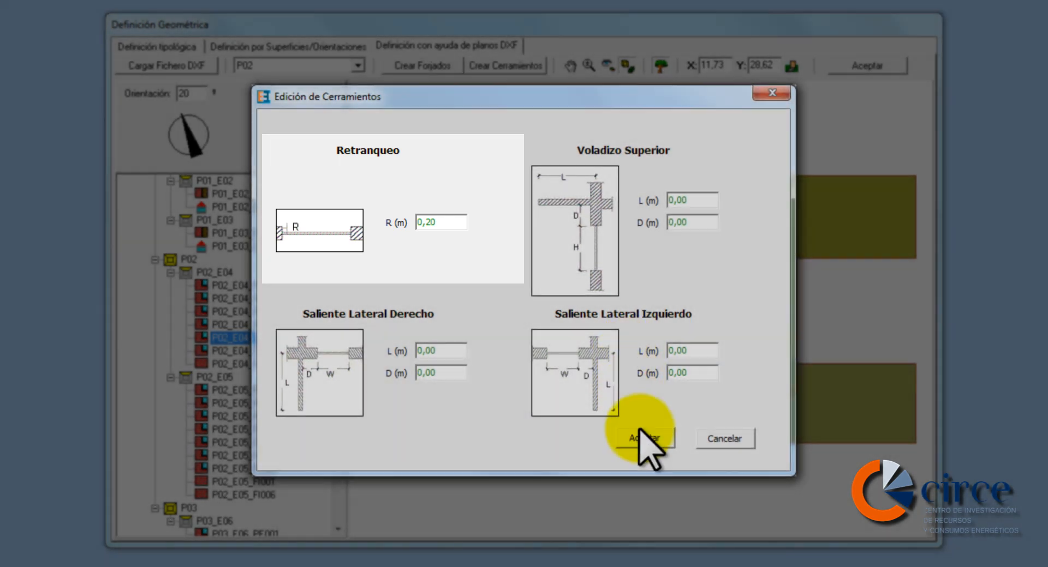
pyautogui.click(640, 433)
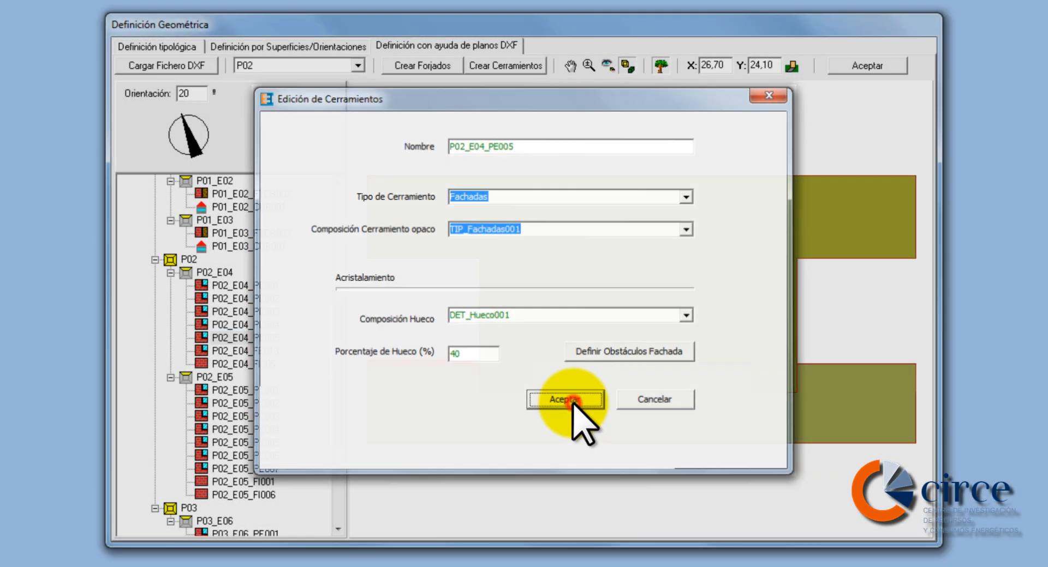
pyautogui.click(576, 405)
# - Define the exterior floor slab P02_E04_FE013 as enclosure type Suelos with opaque composition TIP_Suelos006
pyautogui.click(252, 351)
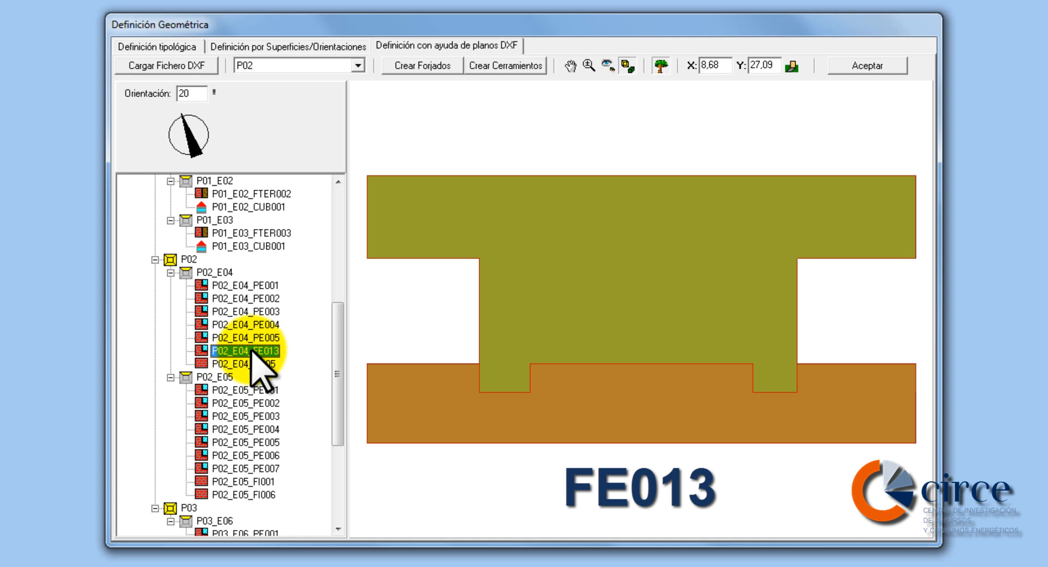
pyautogui.rightClick(276, 350)
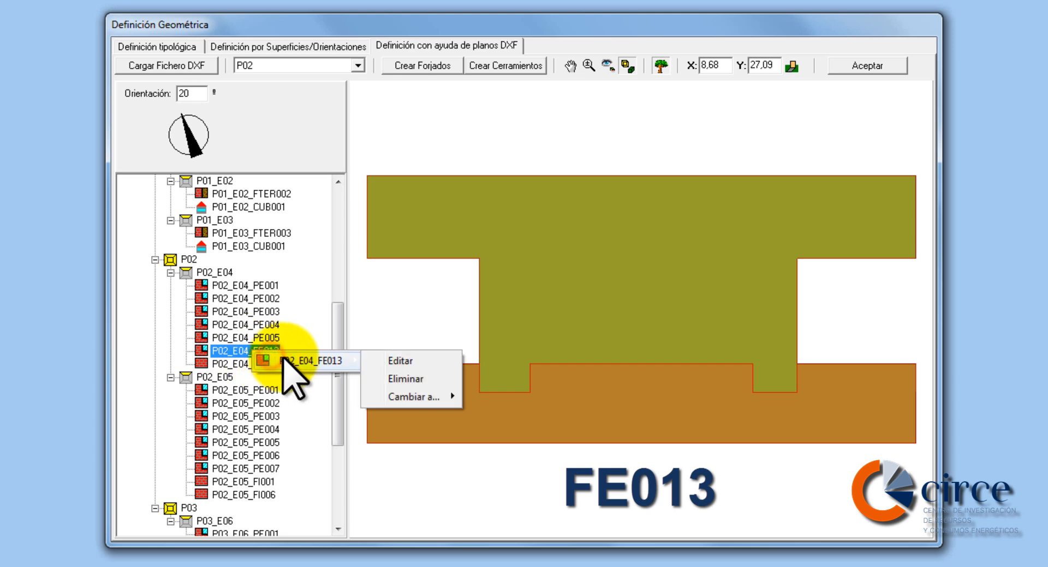
pyautogui.click(403, 358)
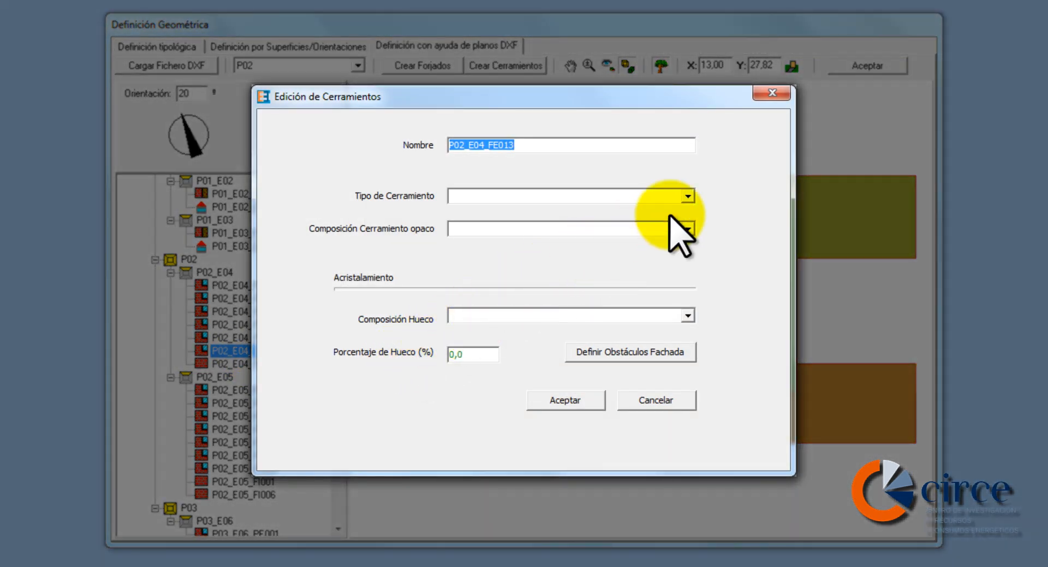
pyautogui.click(686, 196)
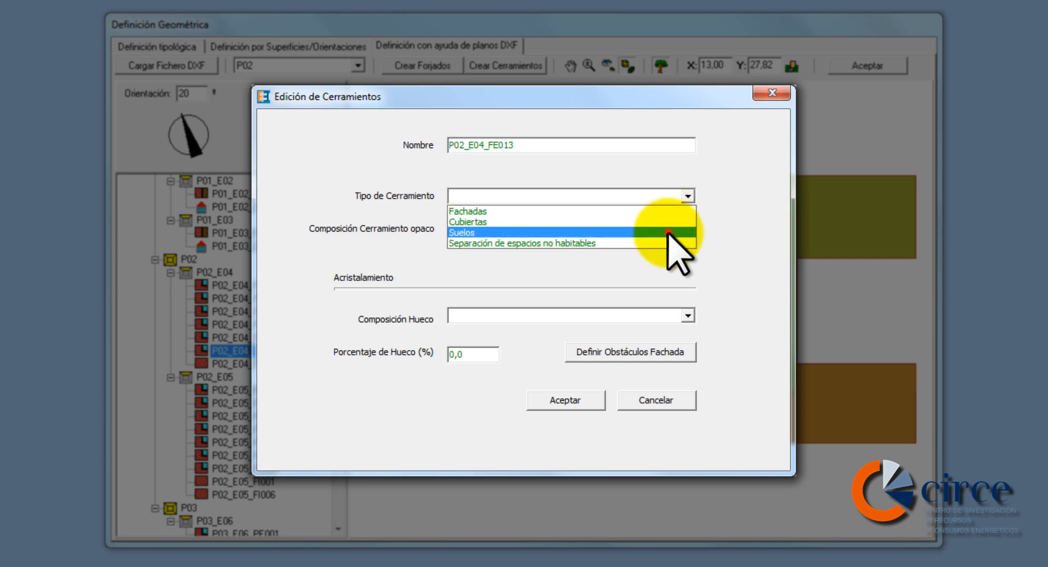
pyautogui.click(668, 233)
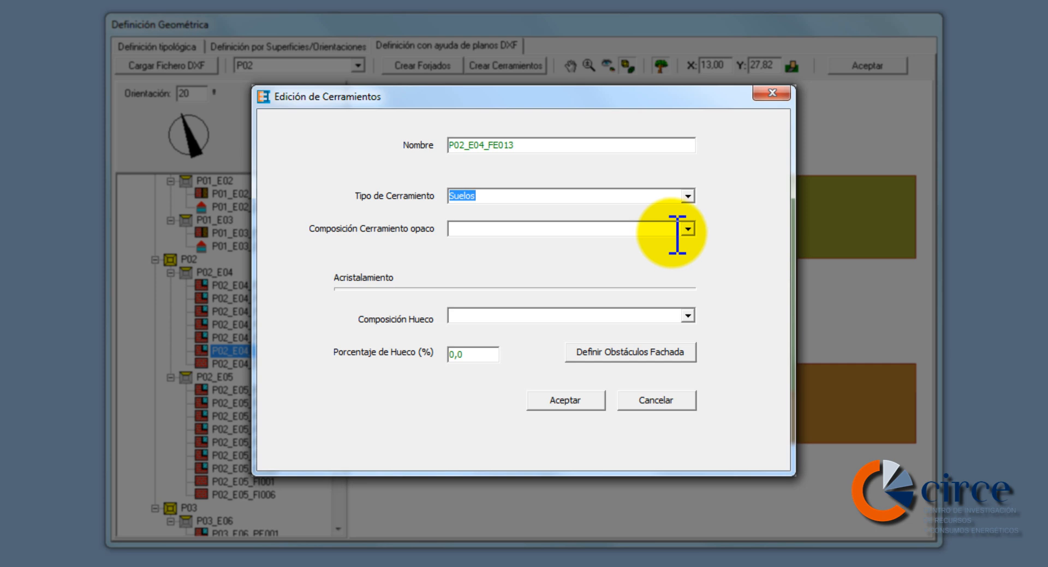
pyautogui.click(677, 230)
pyautogui.click(686, 229)
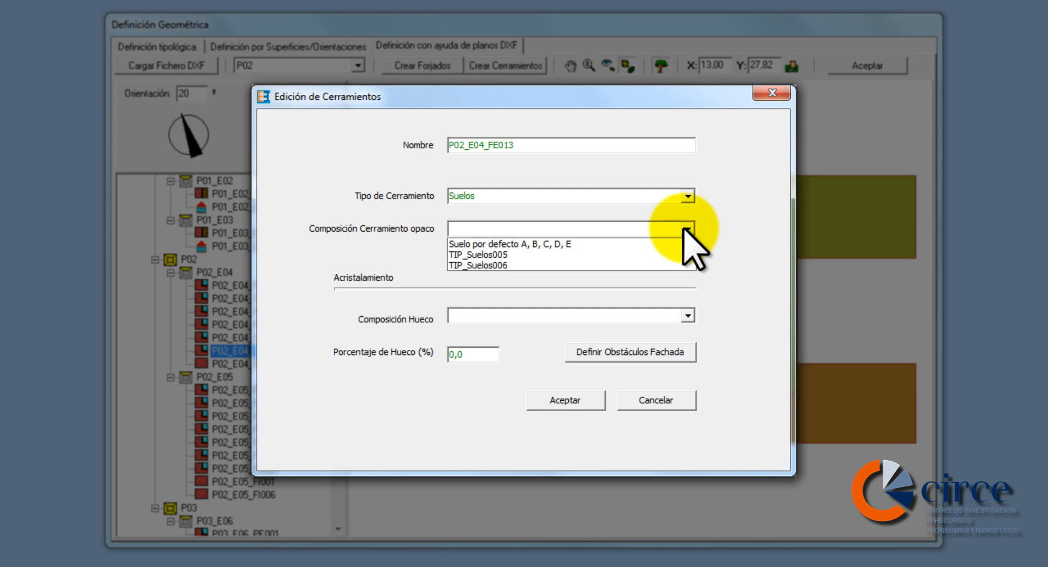
pyautogui.click(674, 265)
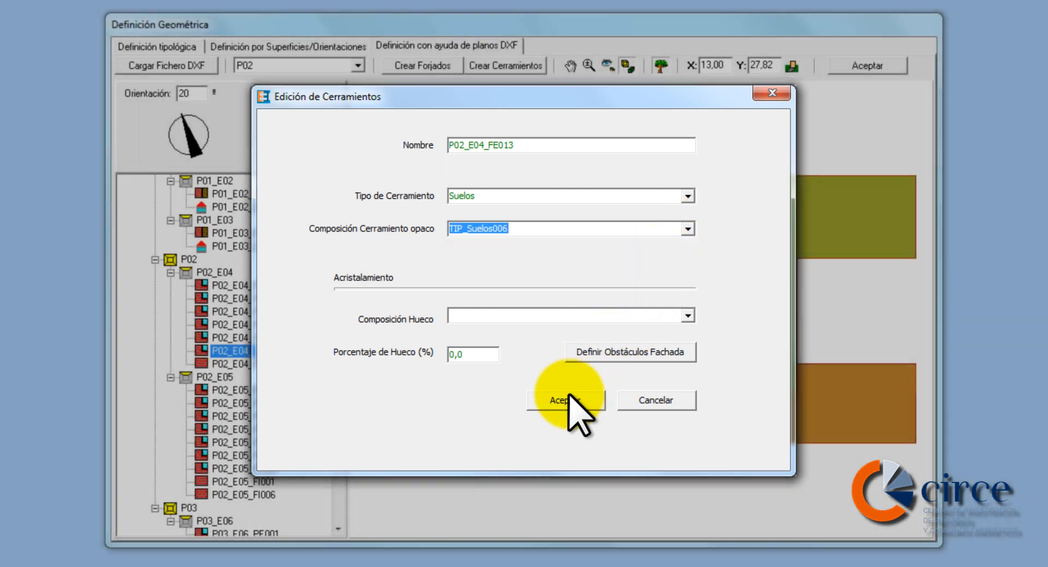
pyautogui.click(567, 399)
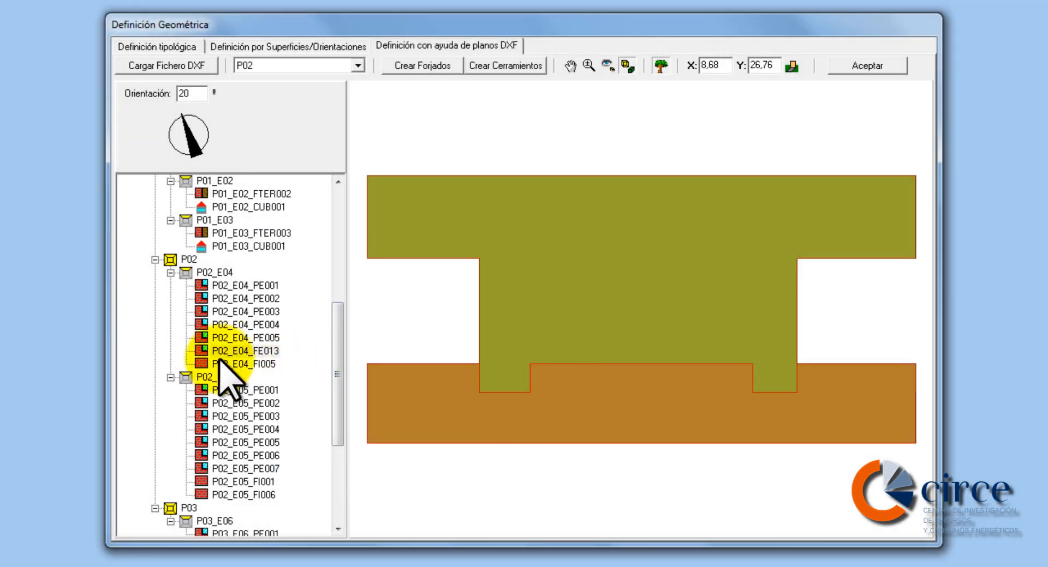
# - Delete the interior slab P02_E04_FI005 from space P02_E04
pyautogui.click(240, 364)
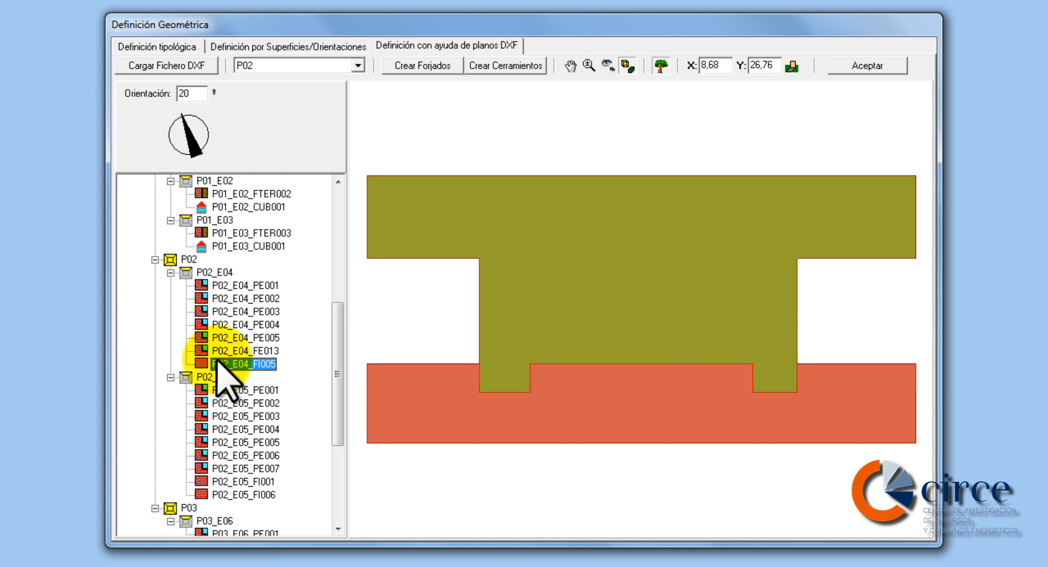
pyautogui.moveTo(218, 364); pyautogui.dragTo(324, 361, button='right')
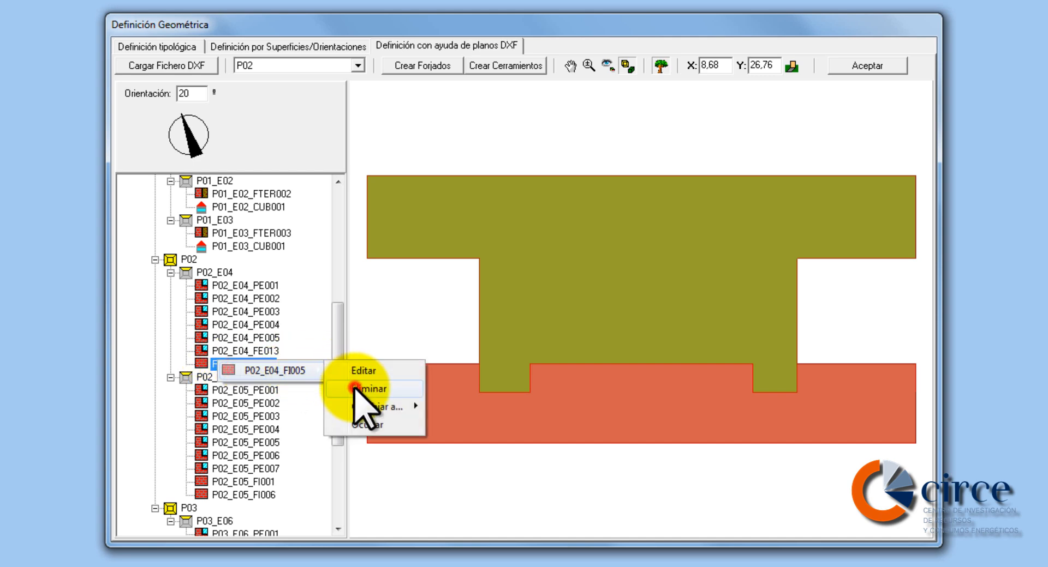
pyautogui.click(354, 388)
pyautogui.click(552, 336)
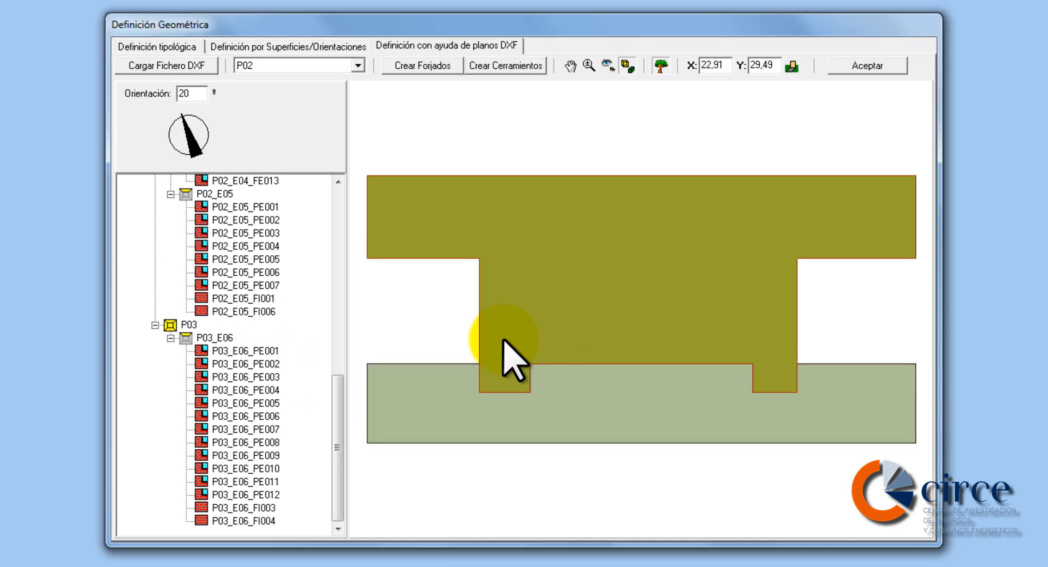
# - Edit exterior wall P02_E05_PE001 and accept it as Fachadas with opaque composition TIP_Fachadas001 and no opening
pyautogui.moveTo(342, 402); pyautogui.dragTo(335, 382)
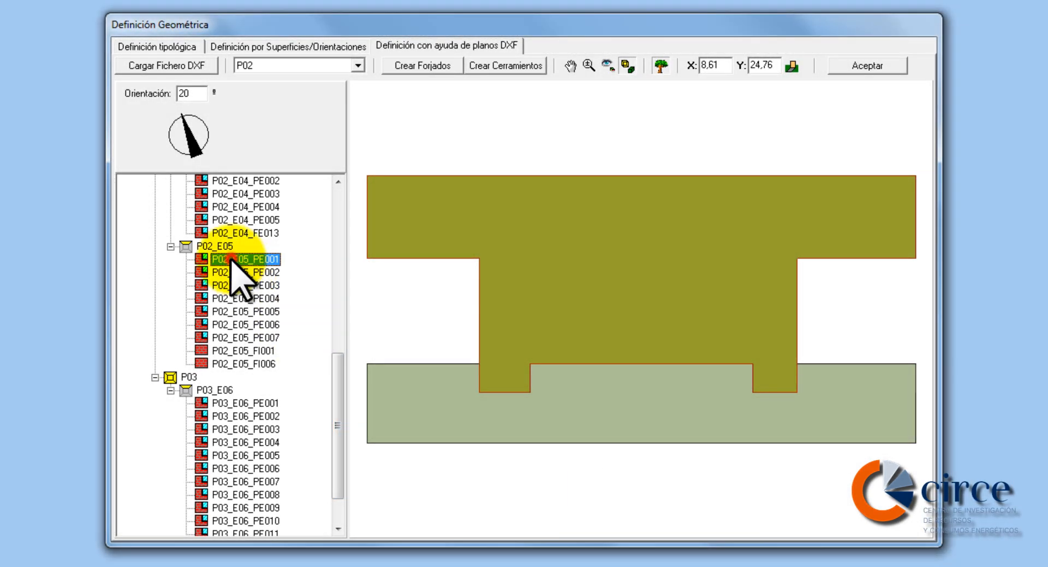
pyautogui.rightClick(231, 260)
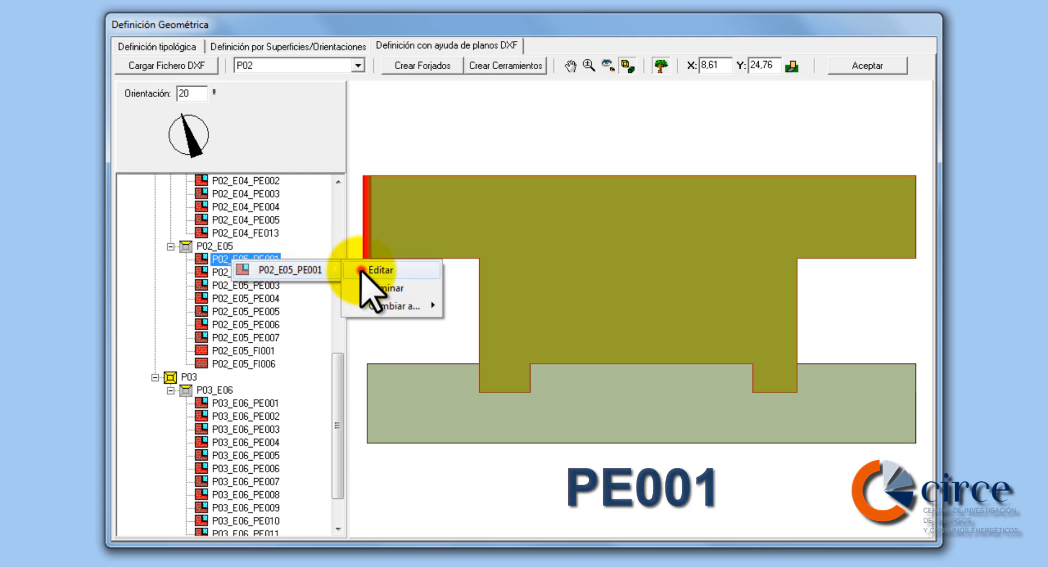
pyautogui.click(382, 270)
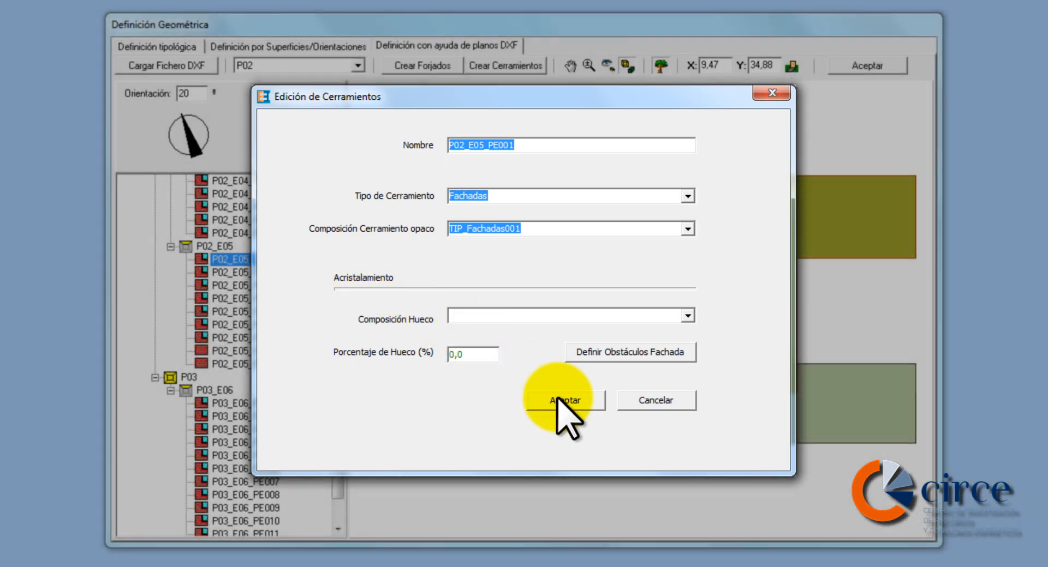
pyautogui.click(559, 401)
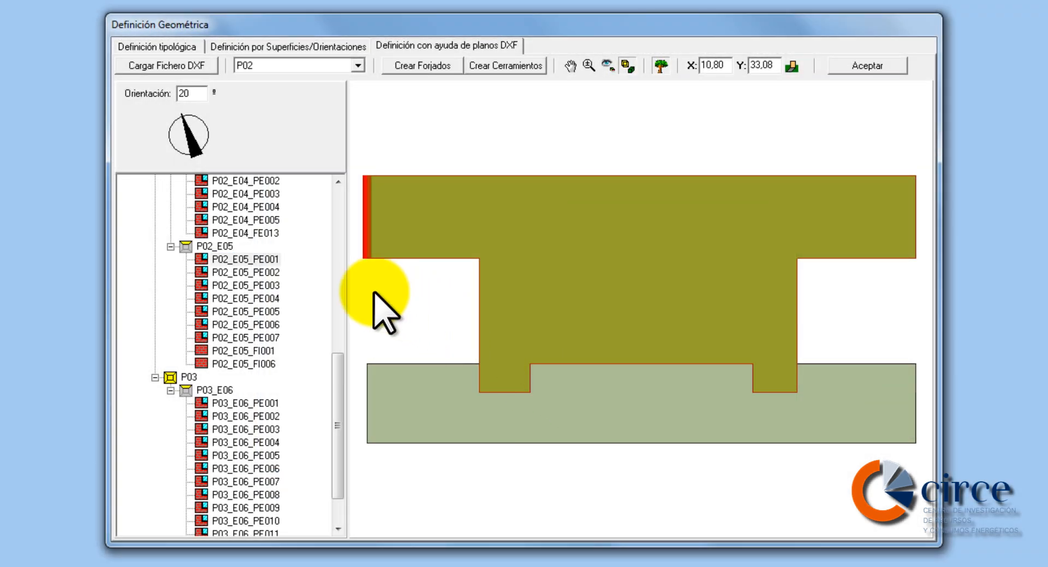
# - Edit exterior wall P02_E05_PE002, assigning opening composition DET_Hueco001 and an opening percentage of 40%
pyautogui.click(297, 273)
pyautogui.rightClick(286, 276)
pyautogui.moveTo(323, 281)
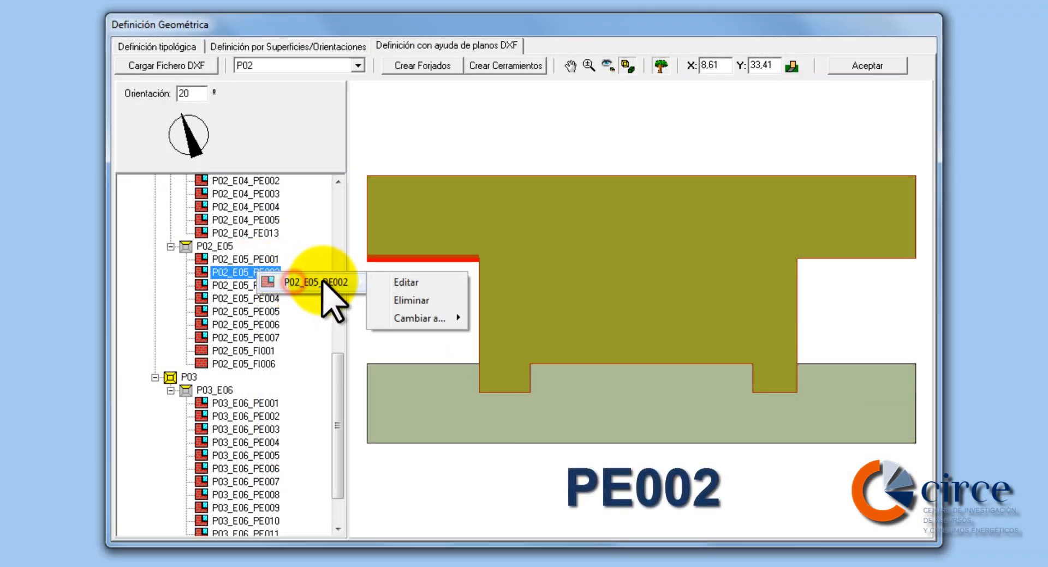
pyautogui.click(405, 282)
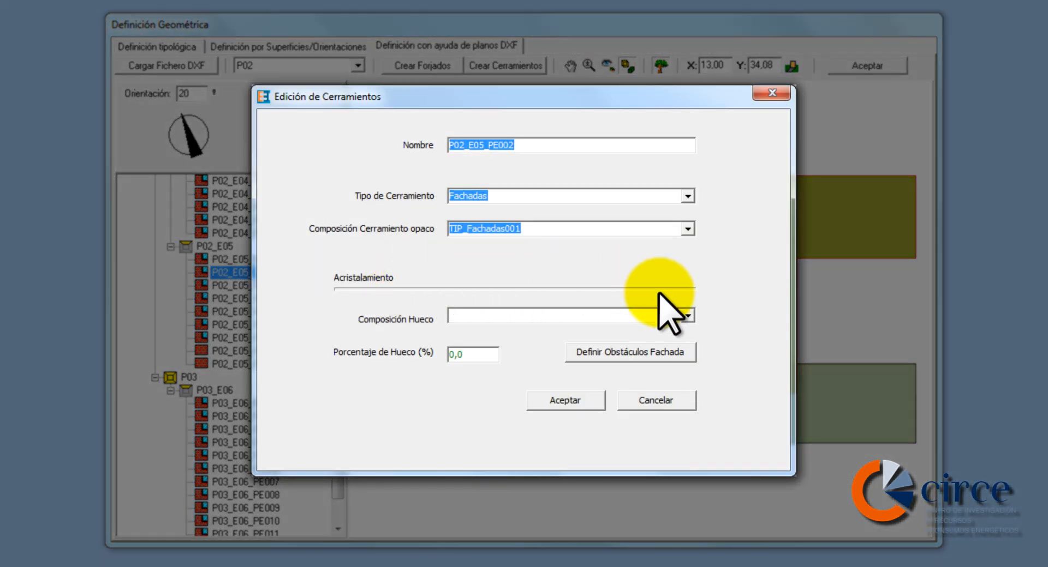
pyautogui.click(686, 315)
pyautogui.click(649, 327)
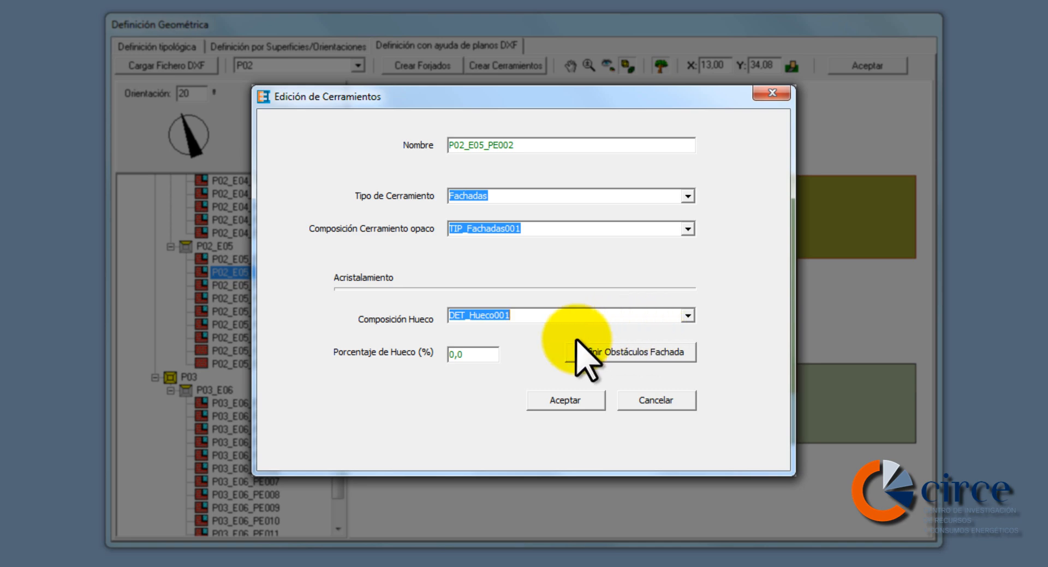
pyautogui.click(469, 354)
pyautogui.write('40')
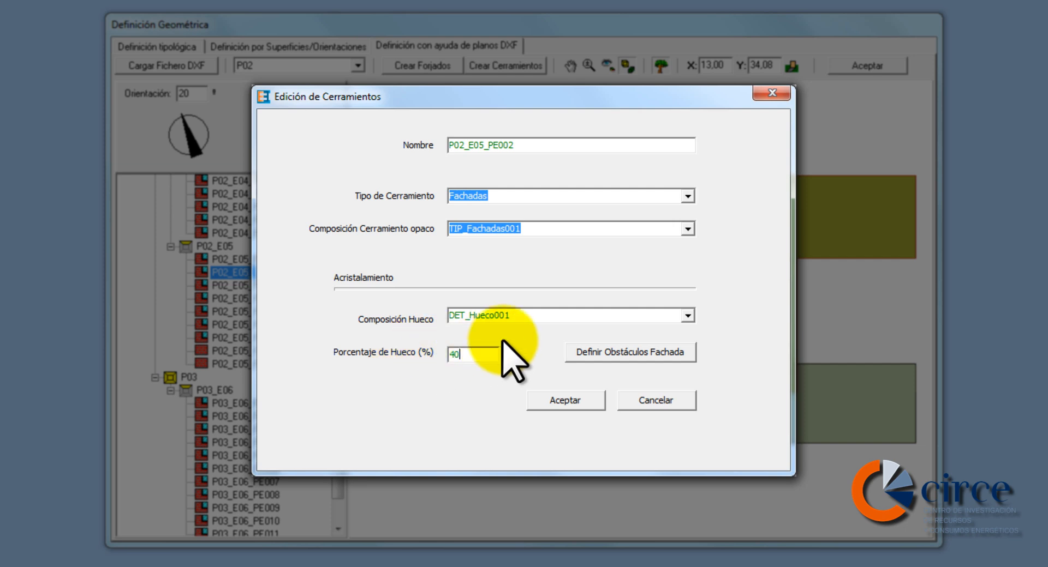
# - Define the façade obstacles of wall P02_E05_PE002 with a 0.20 m setback and accept the wall
pyautogui.click(626, 352)
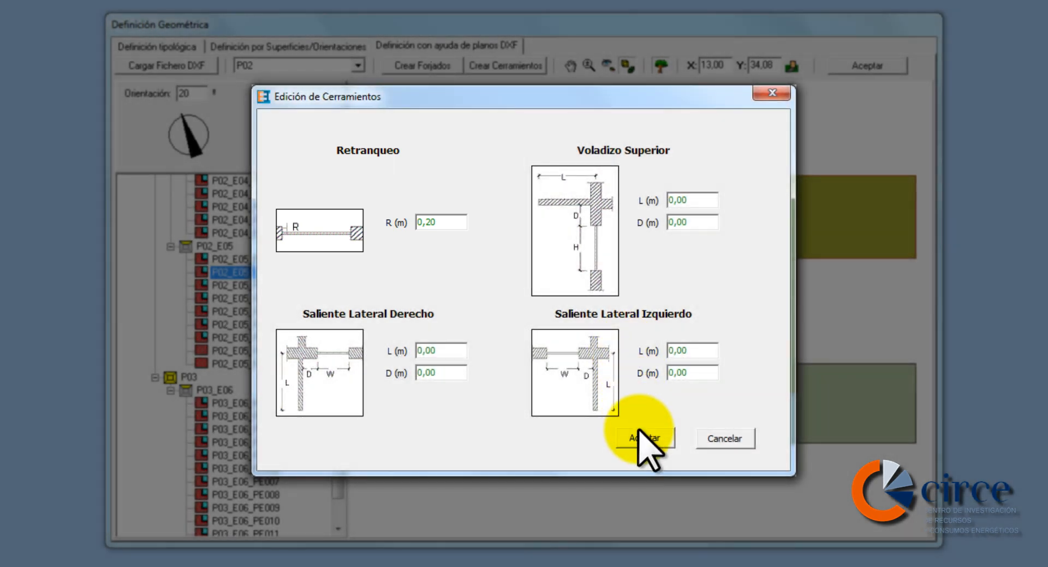
pyautogui.click(643, 438)
pyautogui.click(562, 397)
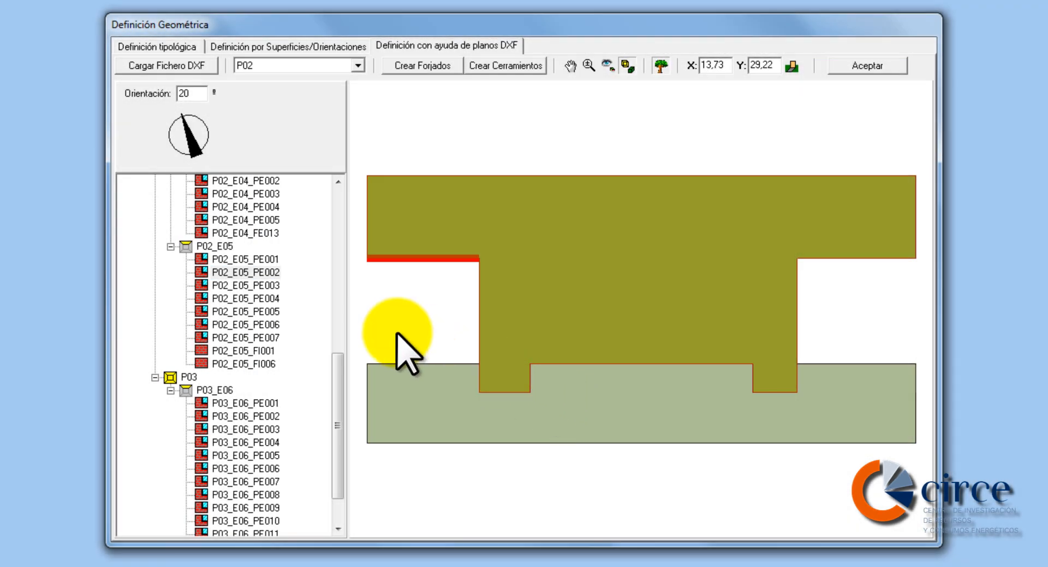
# - Edit exterior wall P02_E05_PE003 and accept it as Fachadas with opaque composition TIP_Fachadas001 and no opening
pyautogui.click(251, 285)
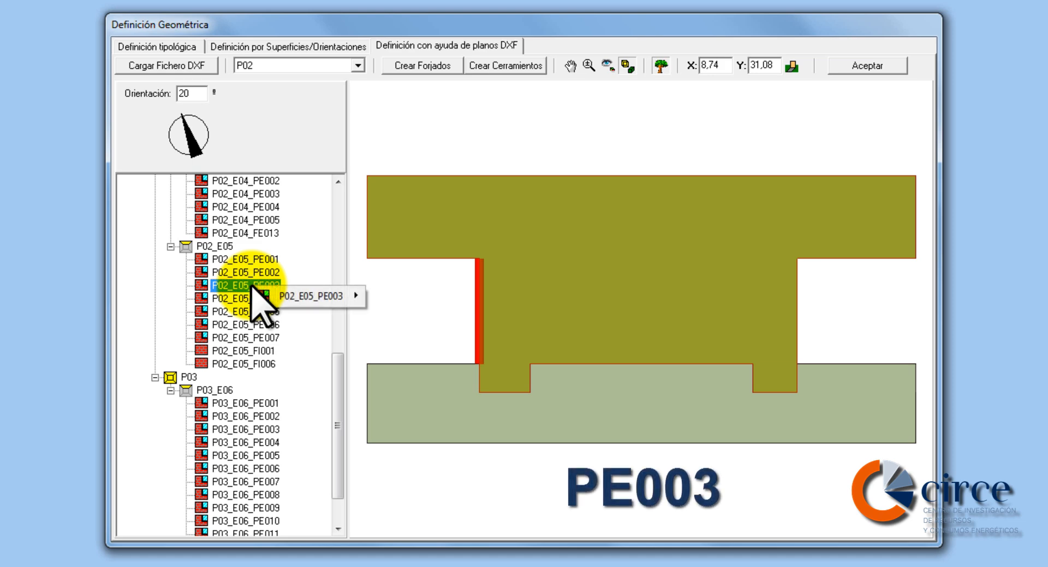
pyautogui.rightClick(309, 288)
pyautogui.click(388, 296)
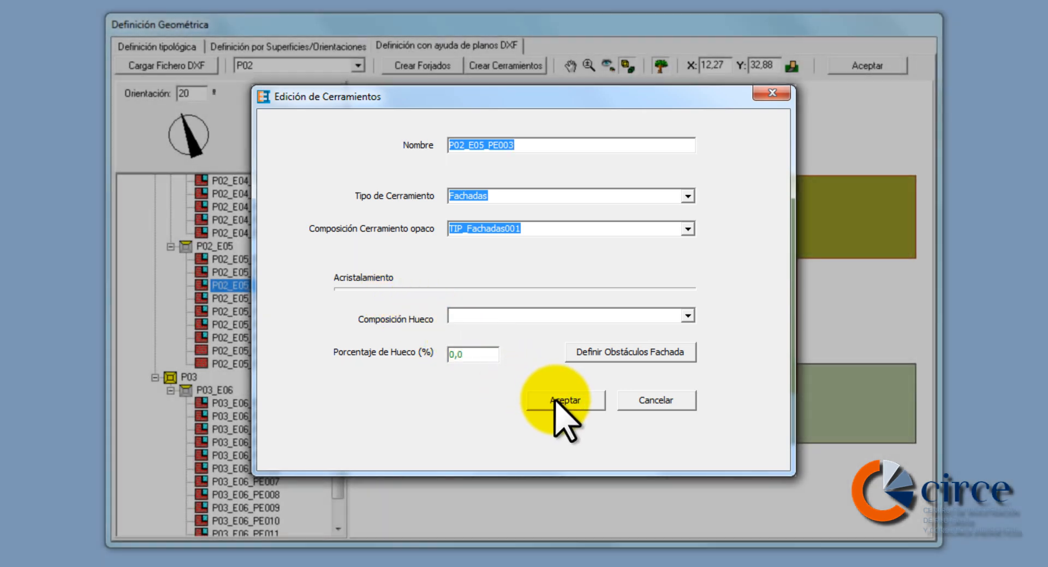
pyautogui.click(557, 401)
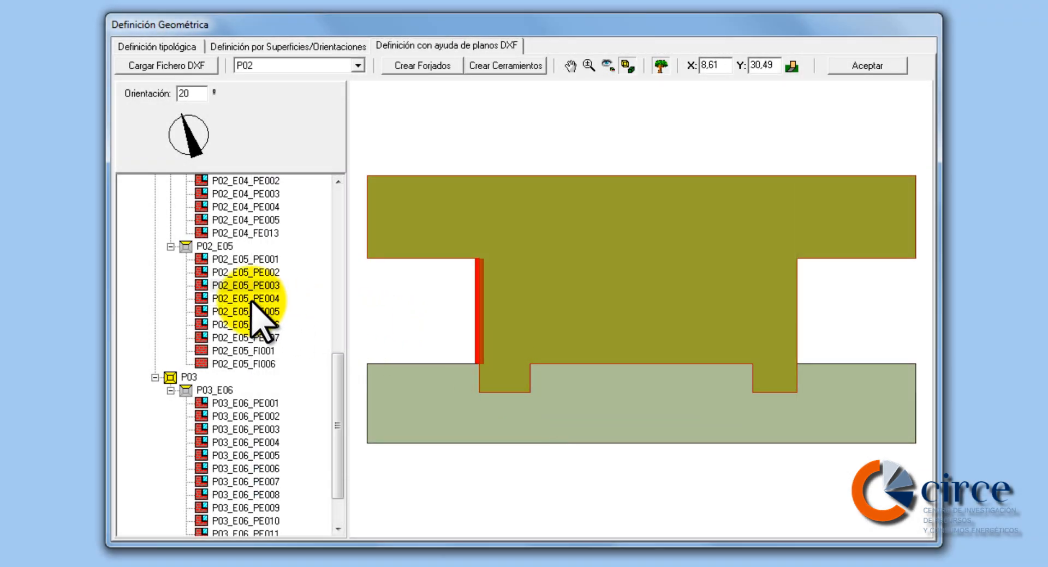
# - Edit exterior wall P02_E05_PE004 and accept it as Fachadas with opaque composition TIP_Fachadas001 and no opening
pyautogui.click(270, 298)
pyautogui.rightClick(266, 307)
pyautogui.moveTo(344, 312)
pyautogui.click(401, 311)
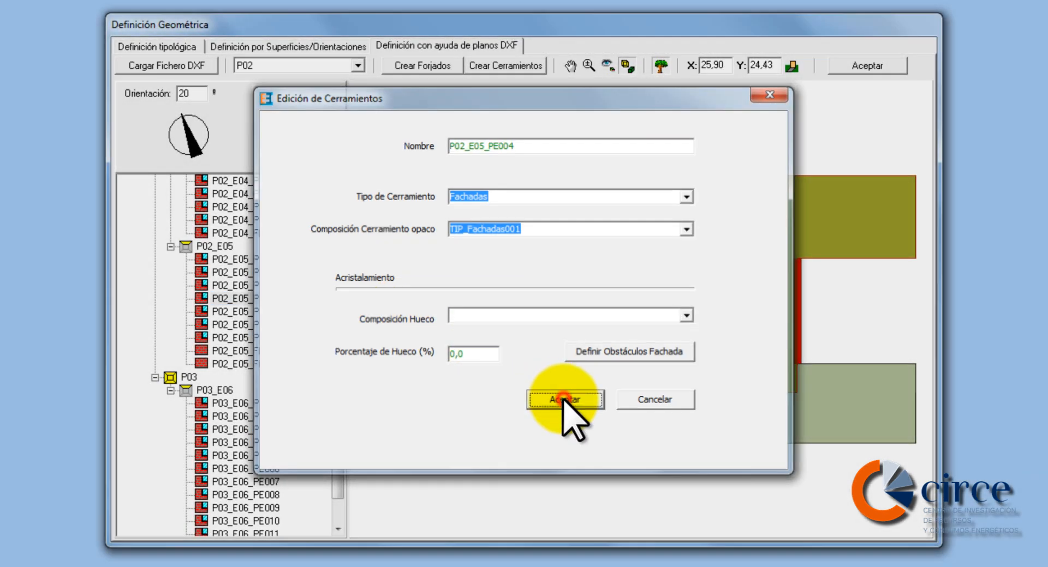
pyautogui.click(559, 402)
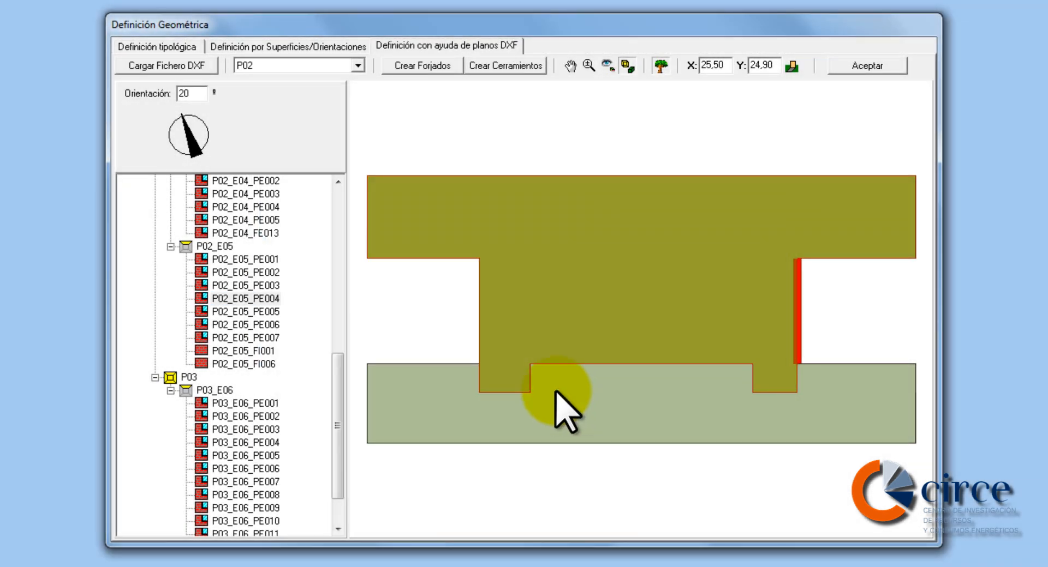
# - Edit exterior wall P02_E05_PE005, assigning opening composition DET_Hueco001 and an opening percentage of 30%
pyautogui.click(273, 311)
pyautogui.rightClick(272, 312)
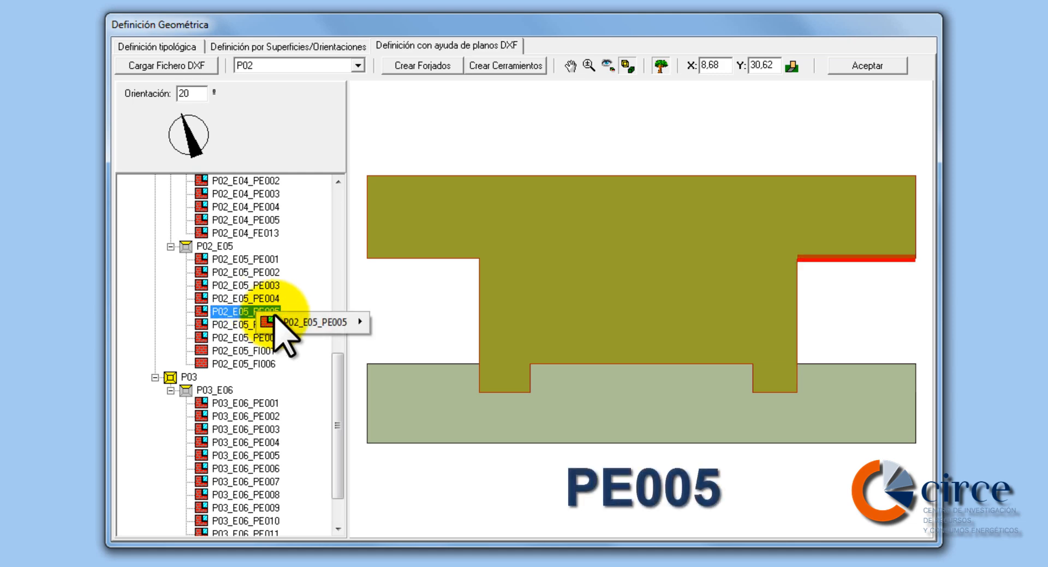
pyautogui.click(377, 321)
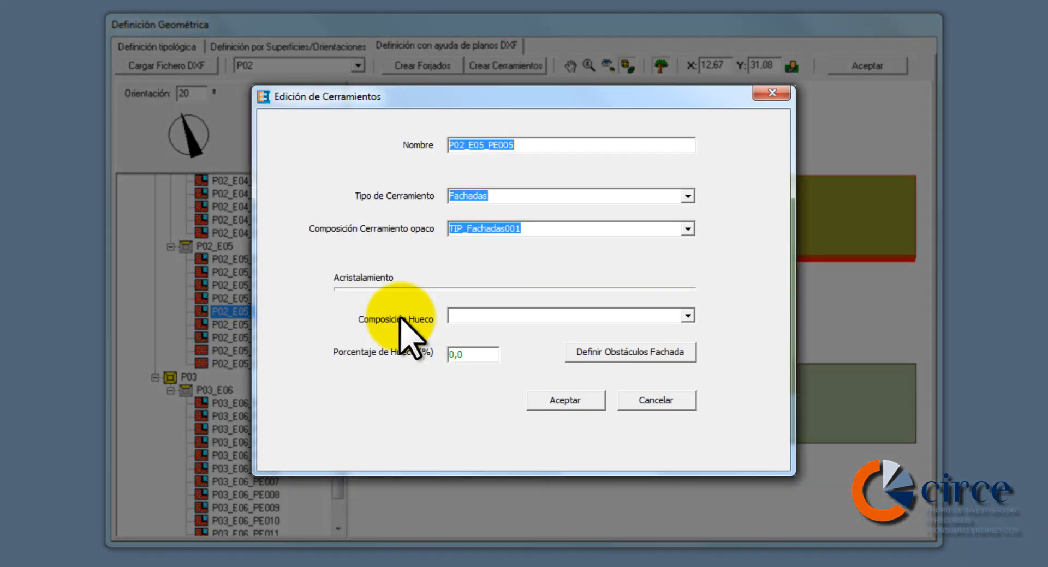
pyautogui.click(687, 316)
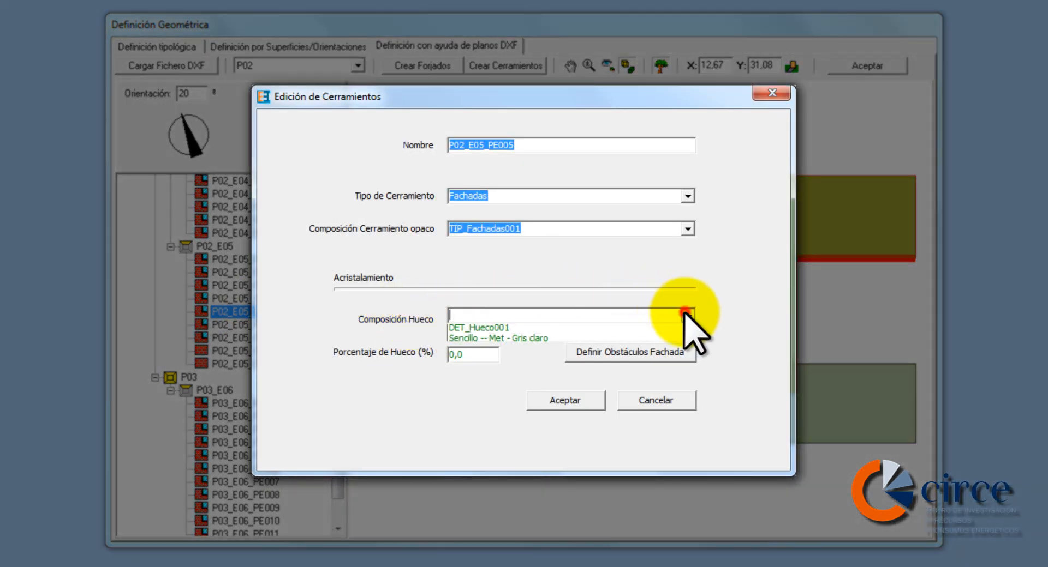
pyautogui.click(678, 330)
pyautogui.press('Tab')
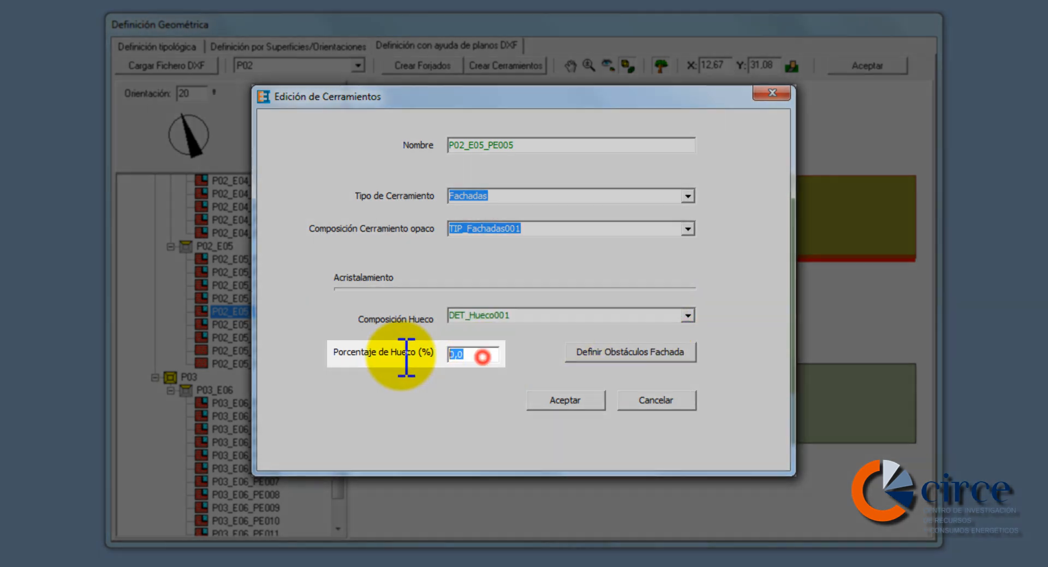
pyautogui.write('30')
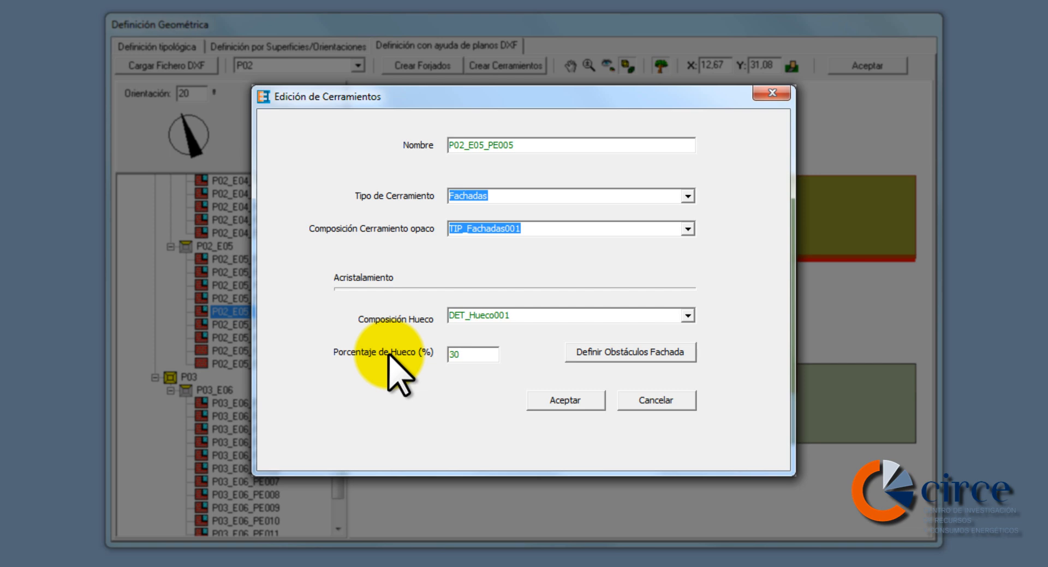
# - Define the façade obstacles of wall P02_E05_PE005 with a 0.20 m setback and accept the wall
pyautogui.click(624, 352)
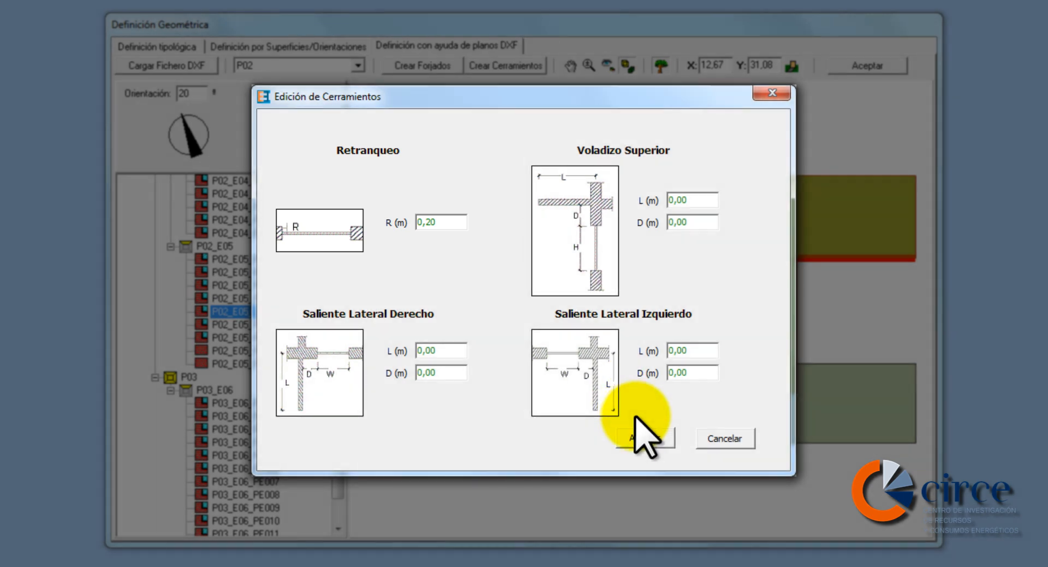
pyautogui.click(641, 438)
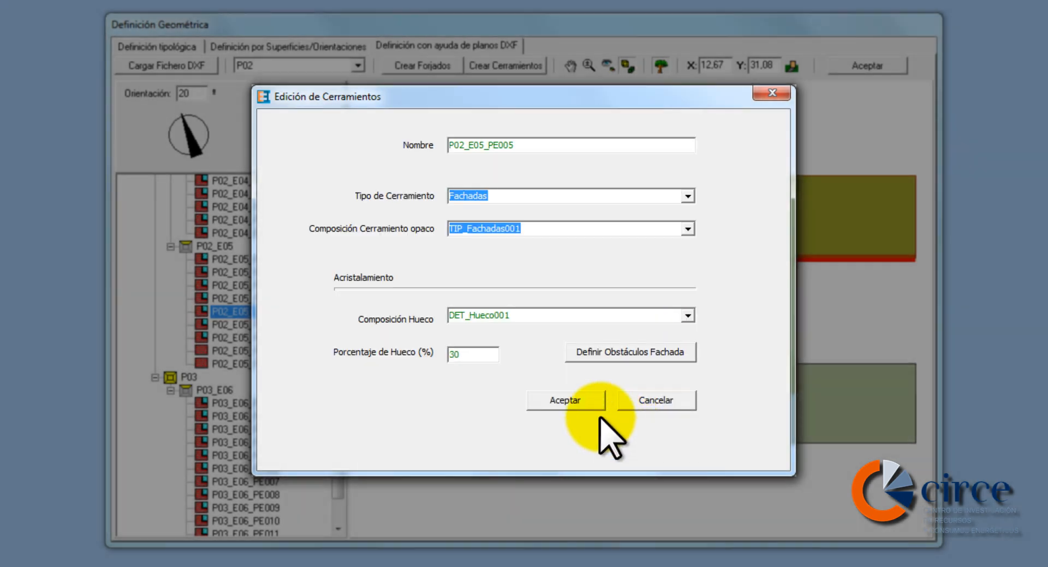
pyautogui.click(566, 401)
# - Edit exterior wall P02_E05_PE006 and accept it as Fachadas with opaque composition TIP_Fachadas001 and no opening
pyautogui.click(245, 326)
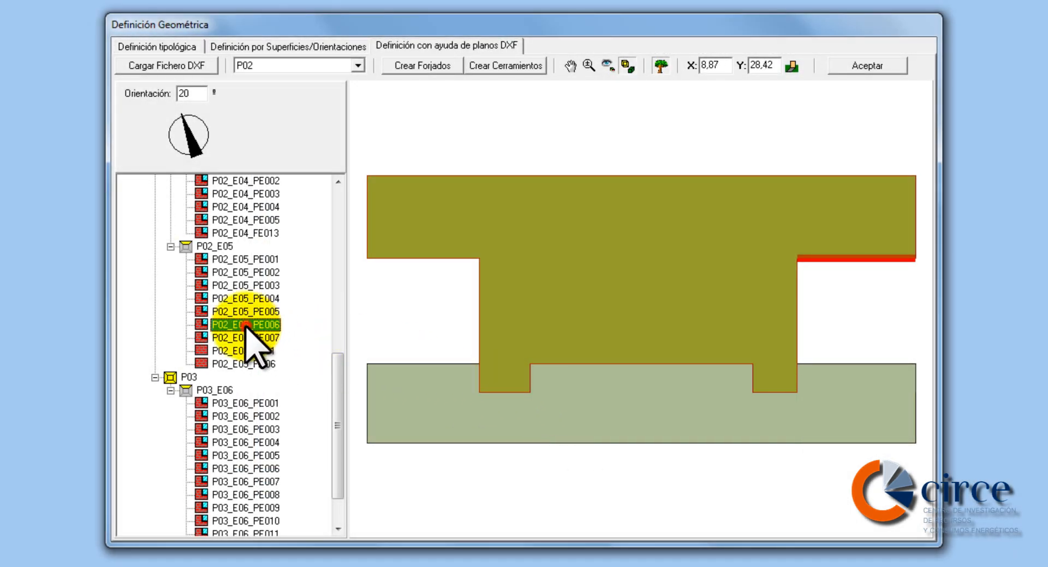
pyautogui.rightClick(248, 327)
pyautogui.click(397, 339)
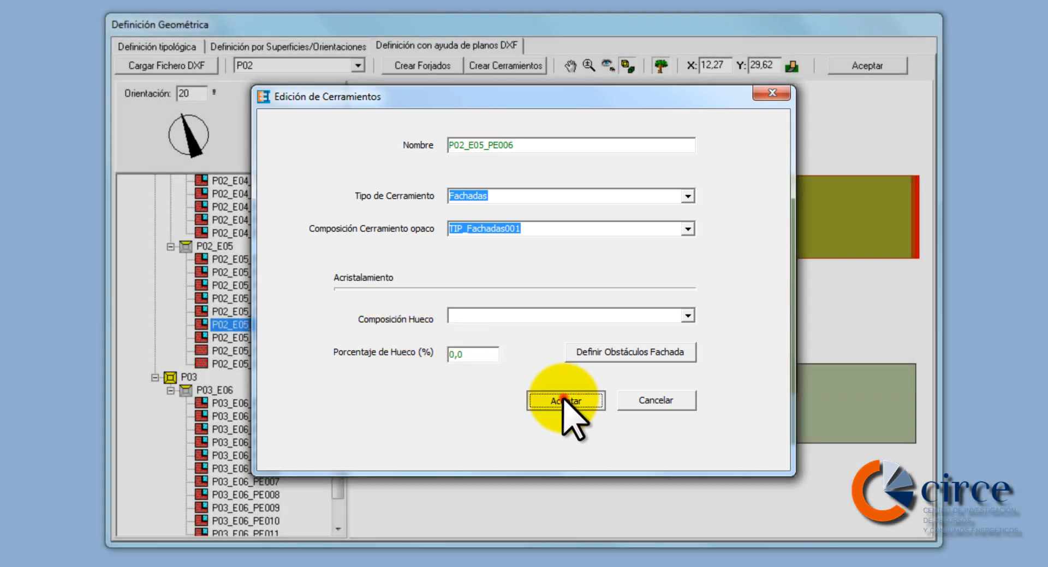
pyautogui.click(565, 401)
# - Edit exterior wall P02_E05_PE007, assigning opening composition DET_Hueco001 and an opening percentage of 40%
pyautogui.click(246, 337)
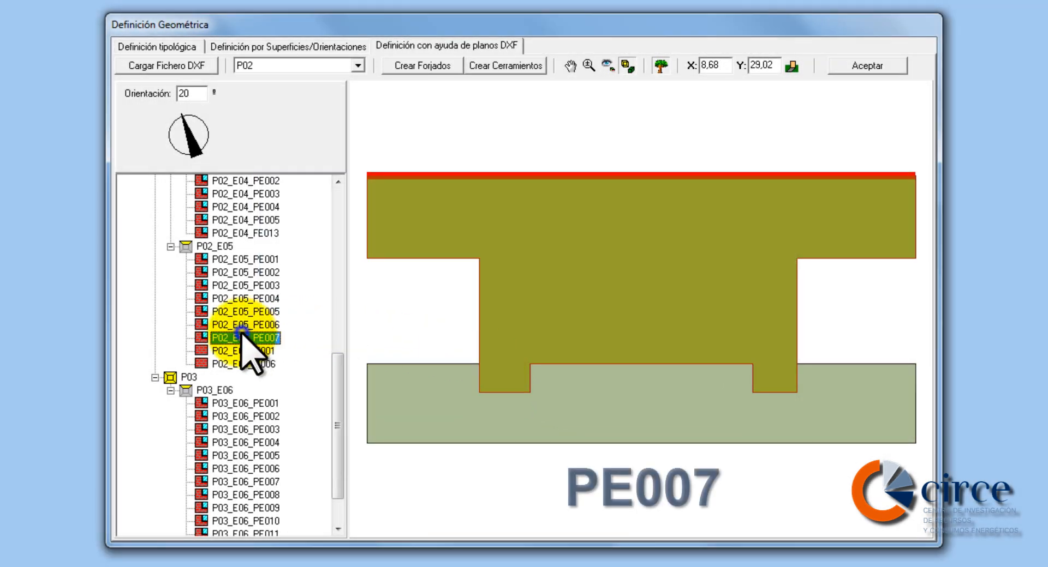
pyautogui.rightClick(247, 338)
pyautogui.moveTo(289, 344)
pyautogui.click(388, 345)
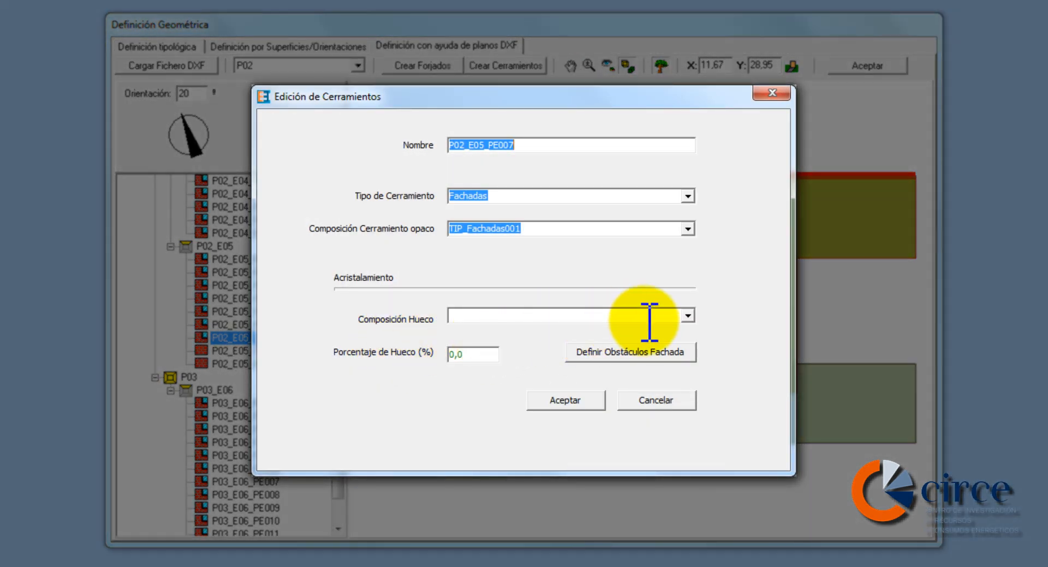
pyautogui.click(687, 316)
pyautogui.click(669, 330)
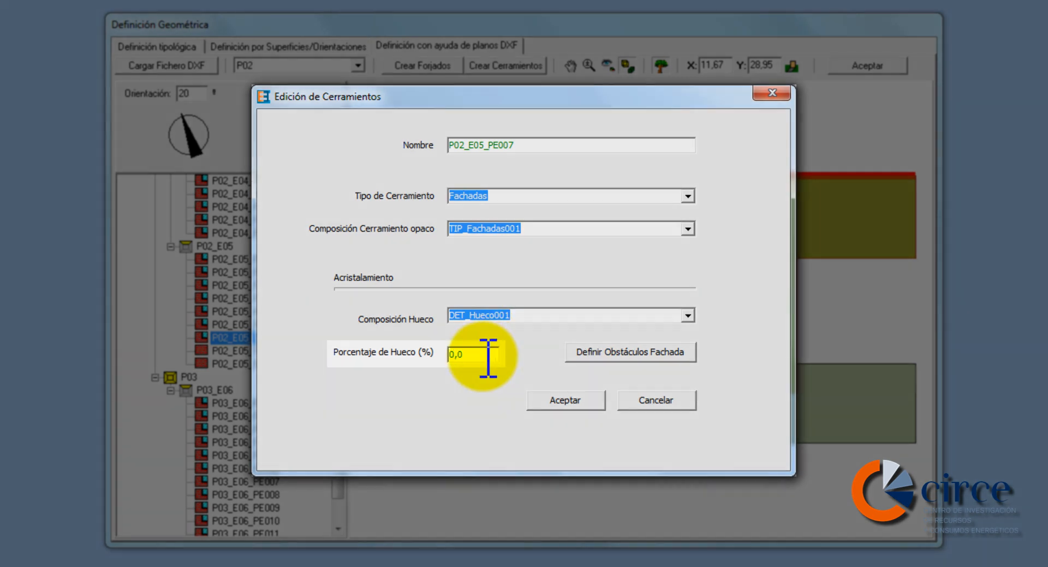
pyautogui.moveTo(486, 355); pyautogui.dragTo(410, 352)
pyautogui.write('40')
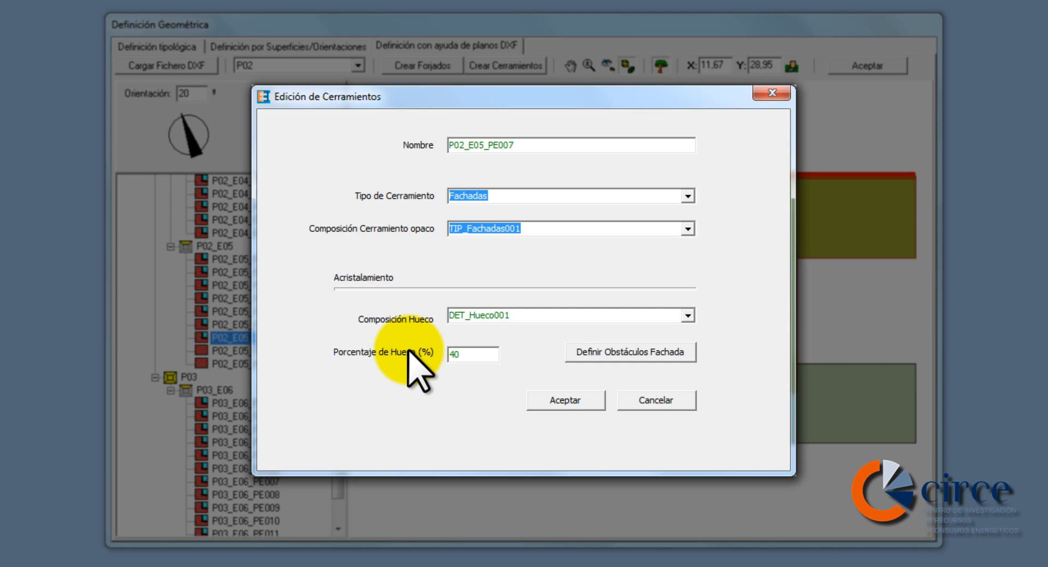
# - Define the façade obstacles of wall P02_E05_PE007 with a 0.20 m setback and accept the wall
pyautogui.click(615, 352)
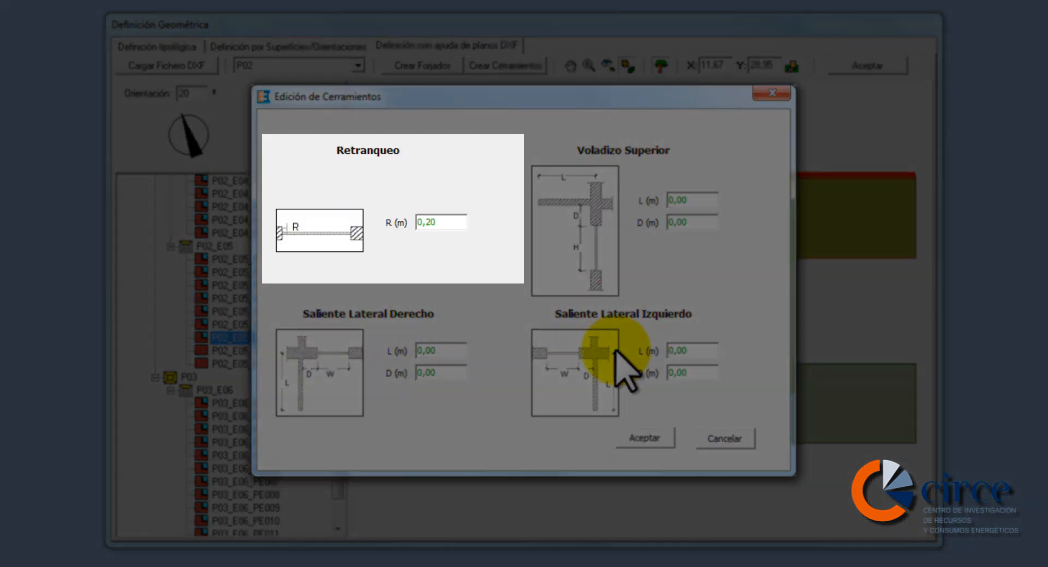
pyautogui.click(643, 438)
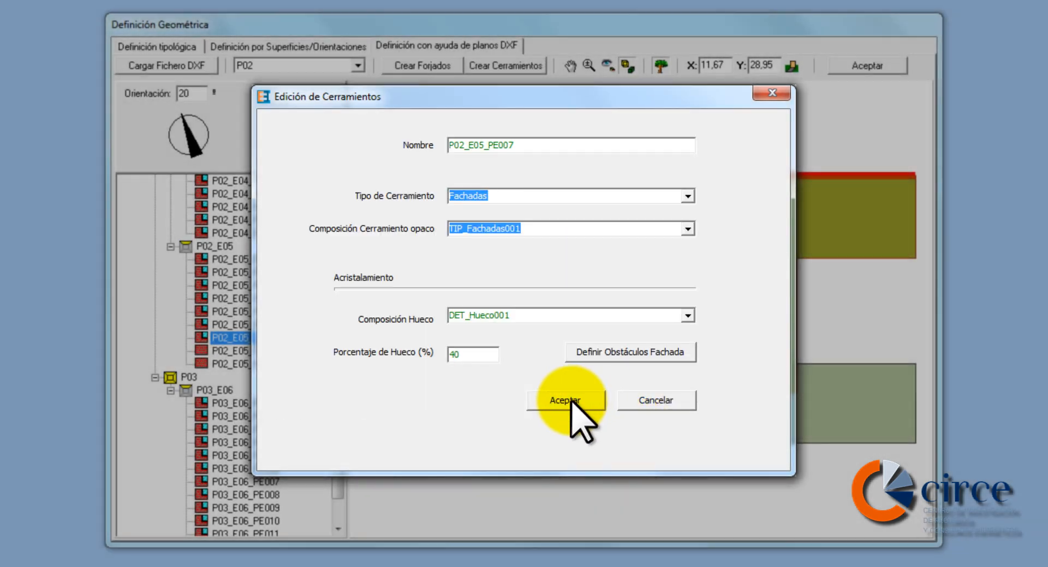
pyautogui.click(570, 402)
# - Define interior slab P02_E05_FI001 as Partición interior horizontal with opaque composition TIP_Partición interior003
pyautogui.click(213, 351)
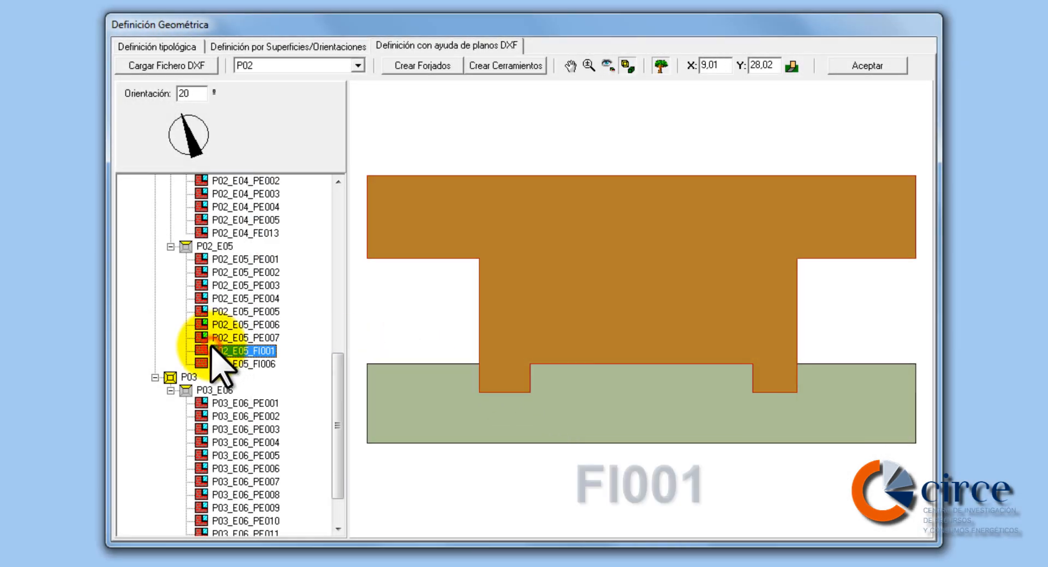
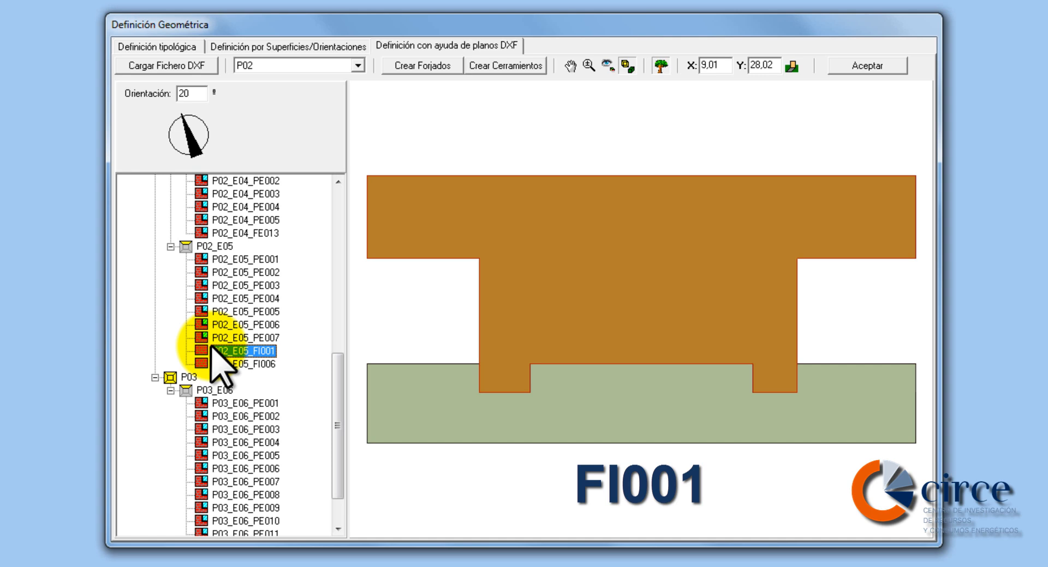
pyautogui.rightClick(229, 353)
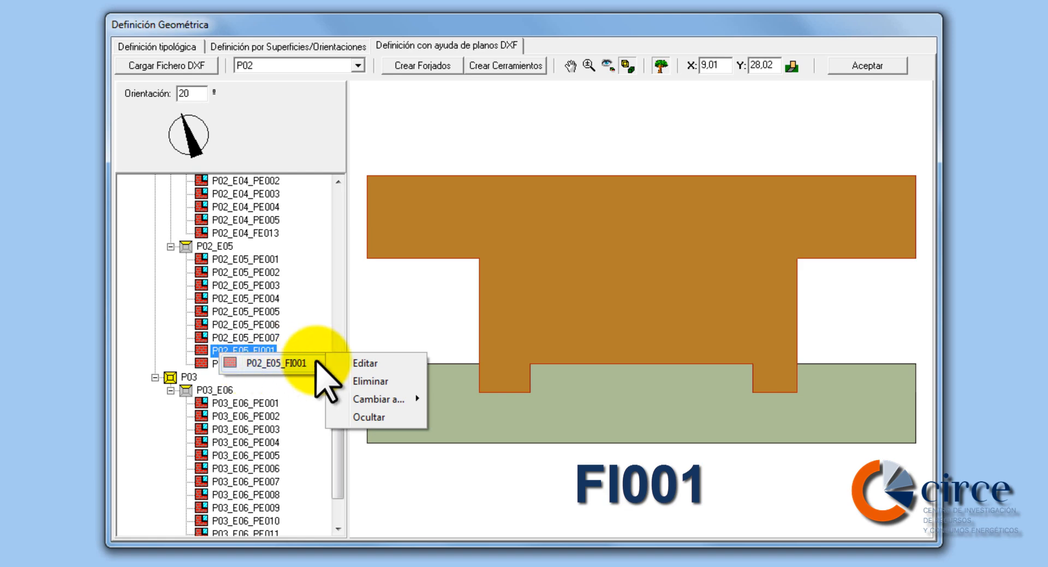
pyautogui.click(362, 363)
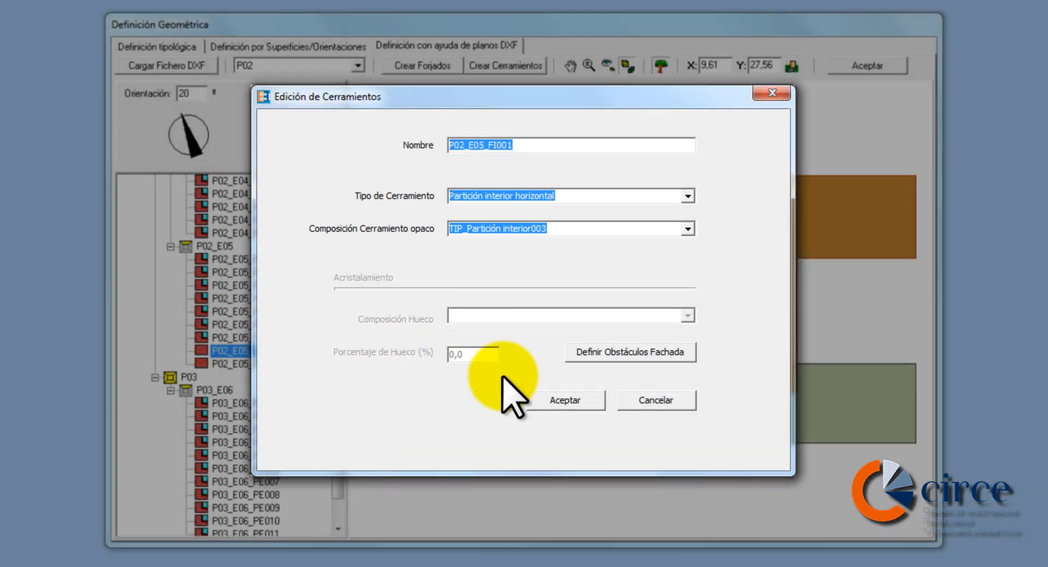
pyautogui.click(555, 400)
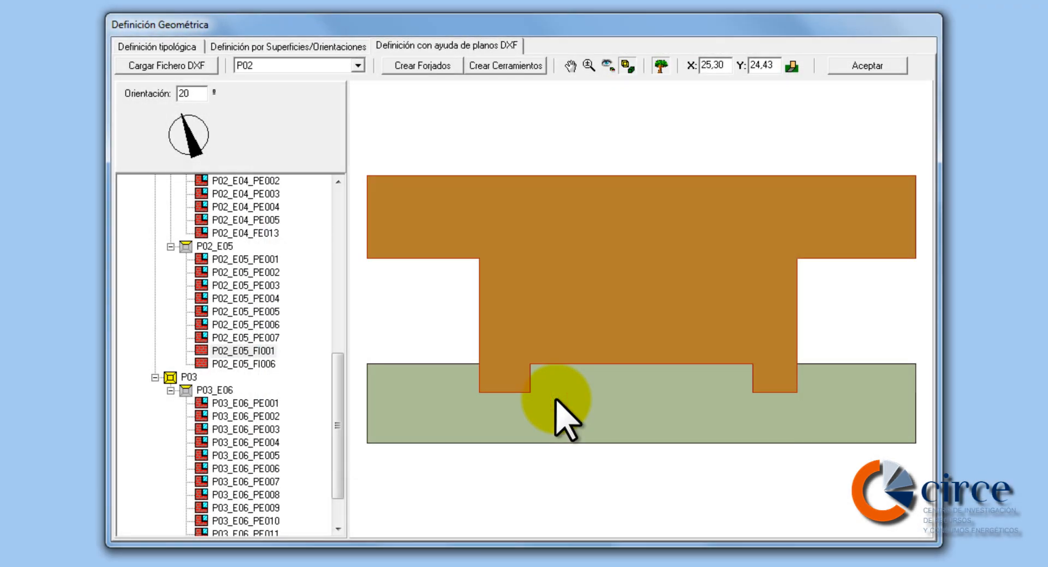
# - Delete the unneeded interior slab P02_E05_FI006 from space P02_E05
pyautogui.click(249, 364)
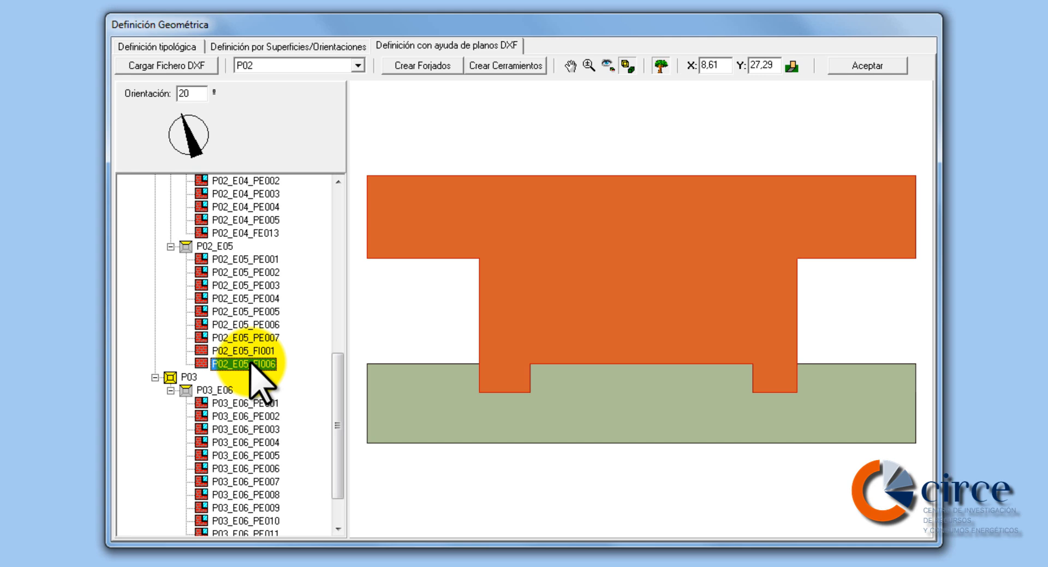
pyautogui.rightClick(276, 364)
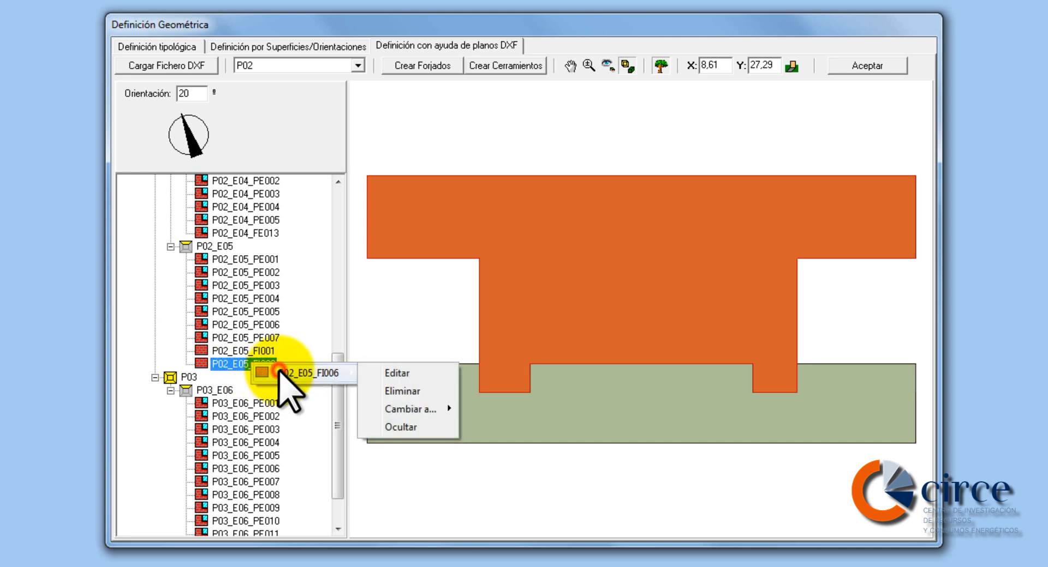
pyautogui.click(415, 384)
pyautogui.click(559, 336)
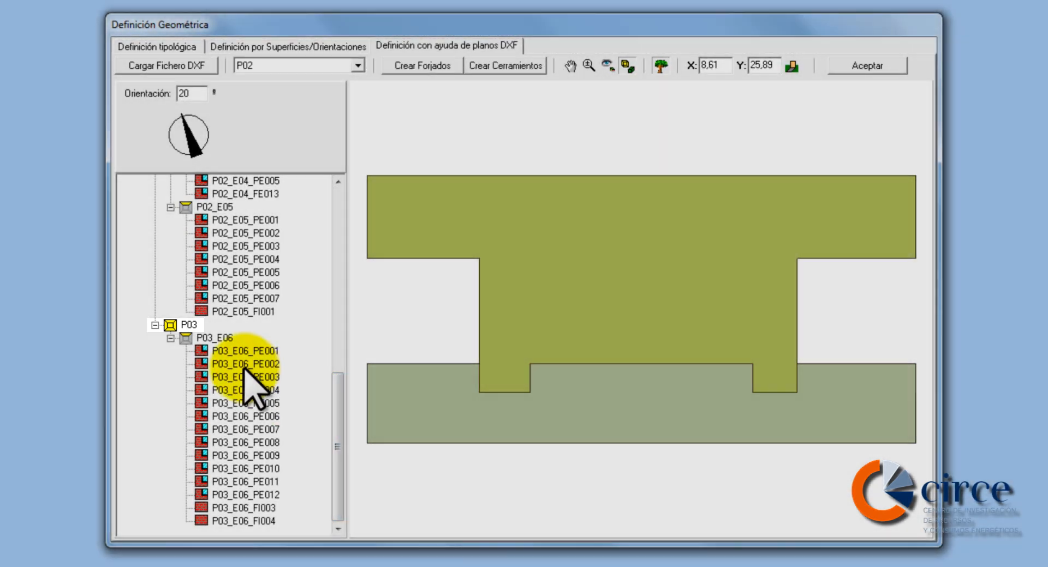
# - Edit exterior wall P03_E06_PE001 and accept it as Fachadas with opaque composition TIP_Fachadas001 and no opening
pyautogui.click(214, 352)
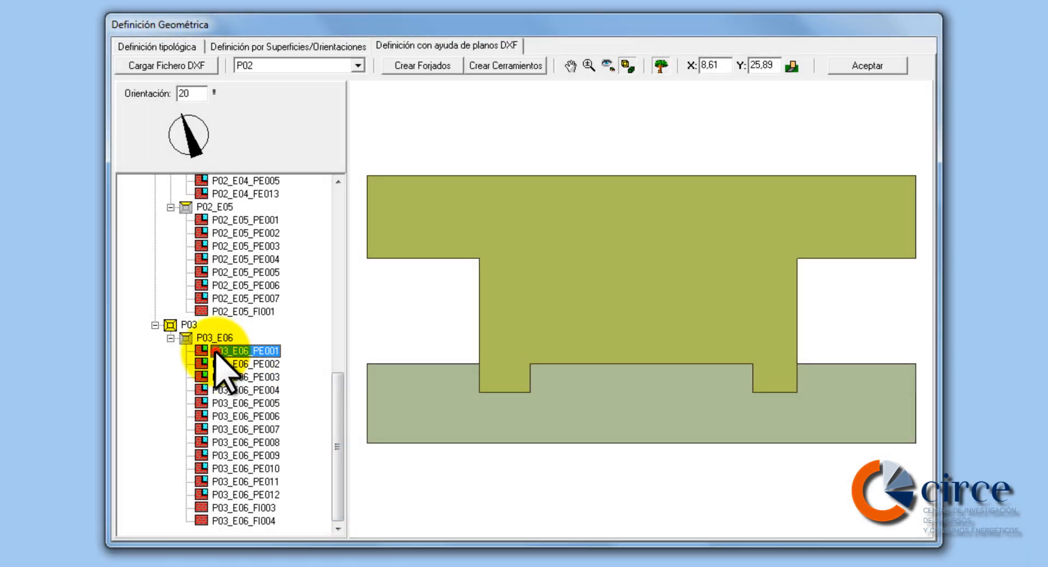
pyautogui.rightClick(297, 357)
pyautogui.click(360, 362)
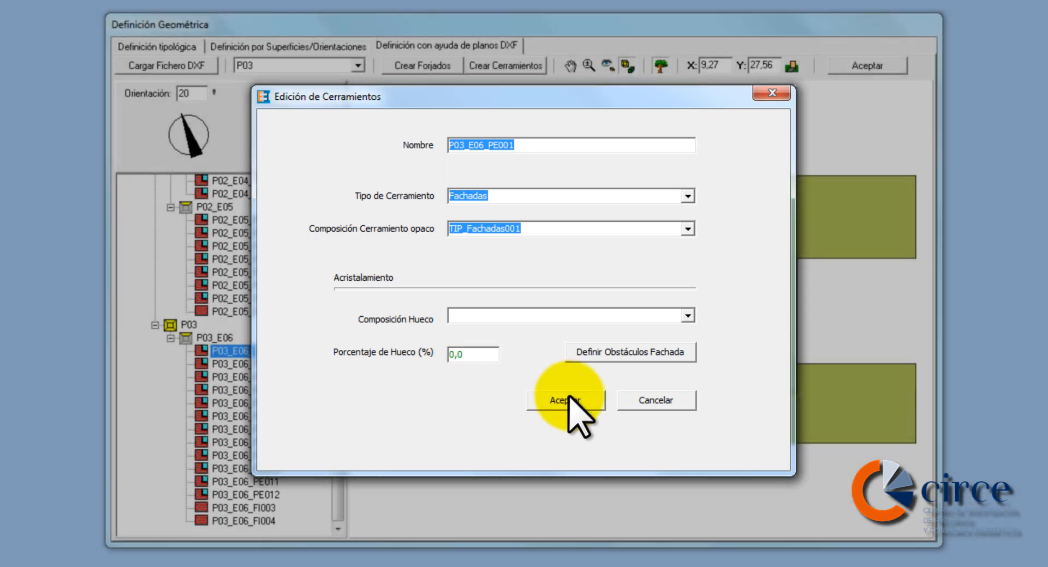
pyautogui.click(567, 401)
# - Edit exterior wall P03_E06_PE002, assigning opening composition DET_Hueco001 and an opening percentage of 40%
pyautogui.click(267, 364)
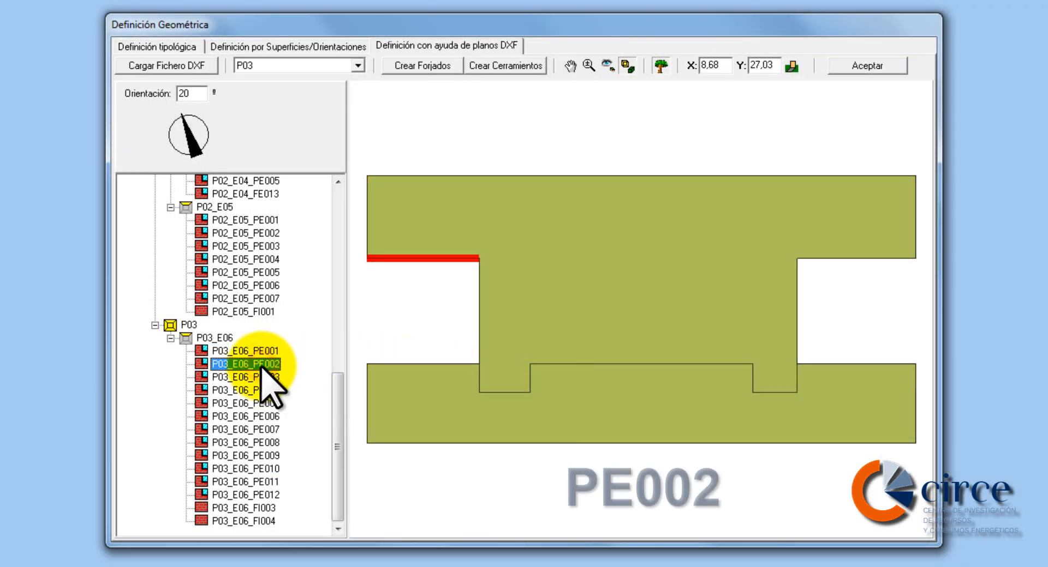
pyautogui.rightClick(292, 366)
pyautogui.click(389, 377)
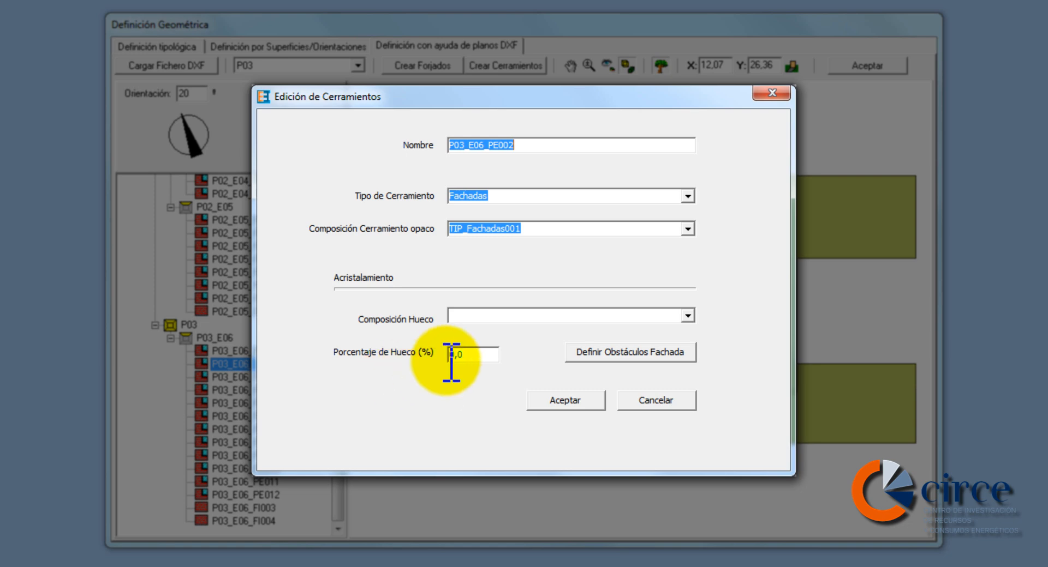
pyautogui.click(687, 317)
pyautogui.click(667, 330)
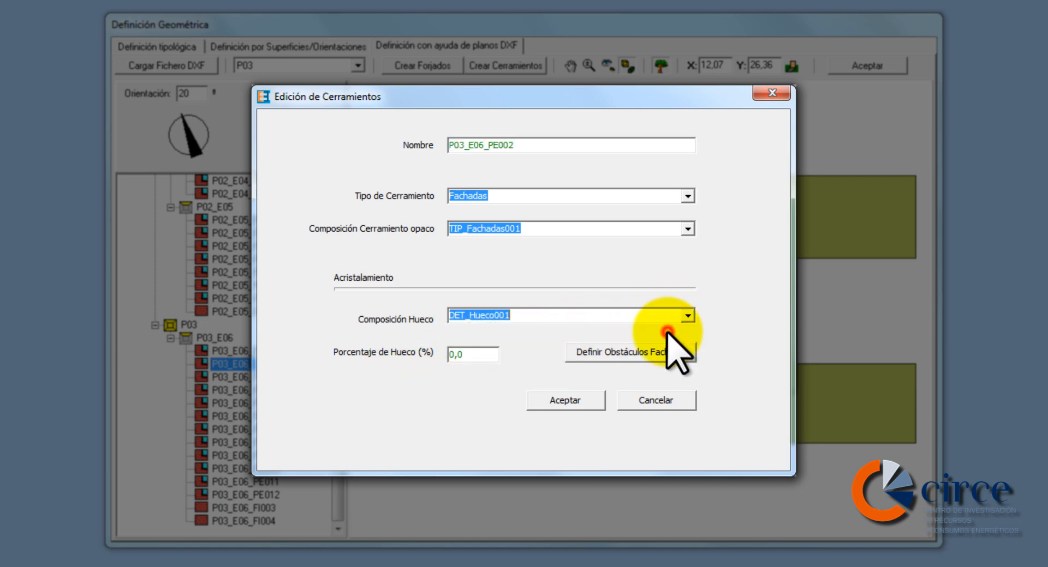
pyautogui.doubleClick(480, 354)
pyautogui.write('40')
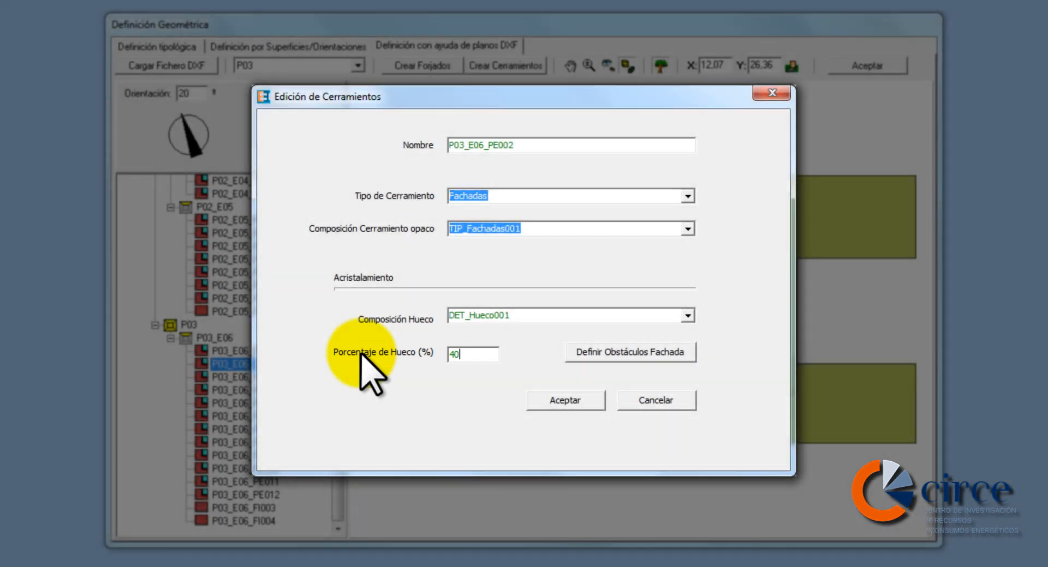
# - Define the façade obstacles of wall P03_E06_PE002 with a 0.20 m setback and accept the wall
pyautogui.click(638, 353)
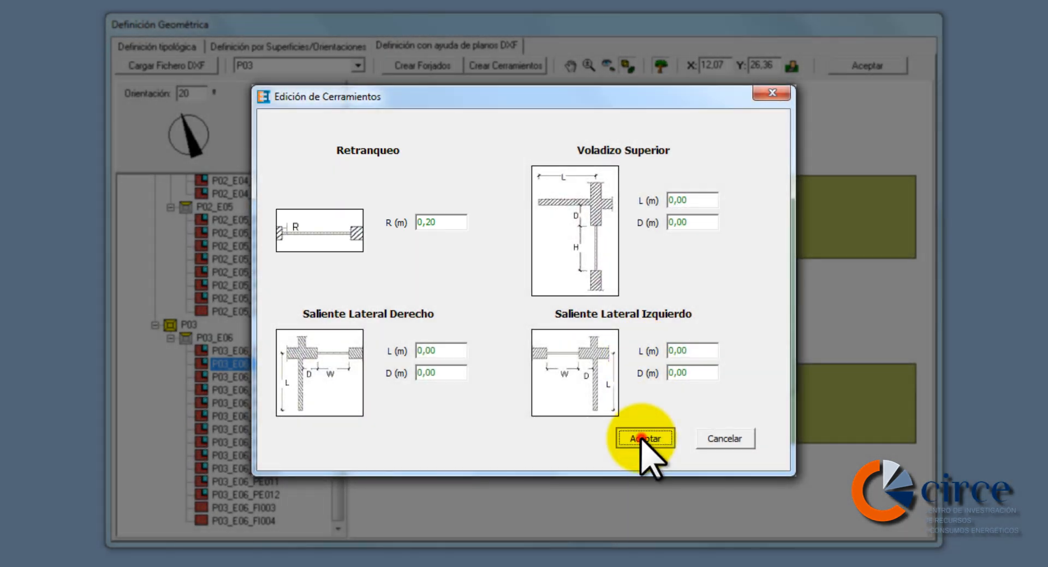
pyautogui.click(644, 438)
pyautogui.click(565, 399)
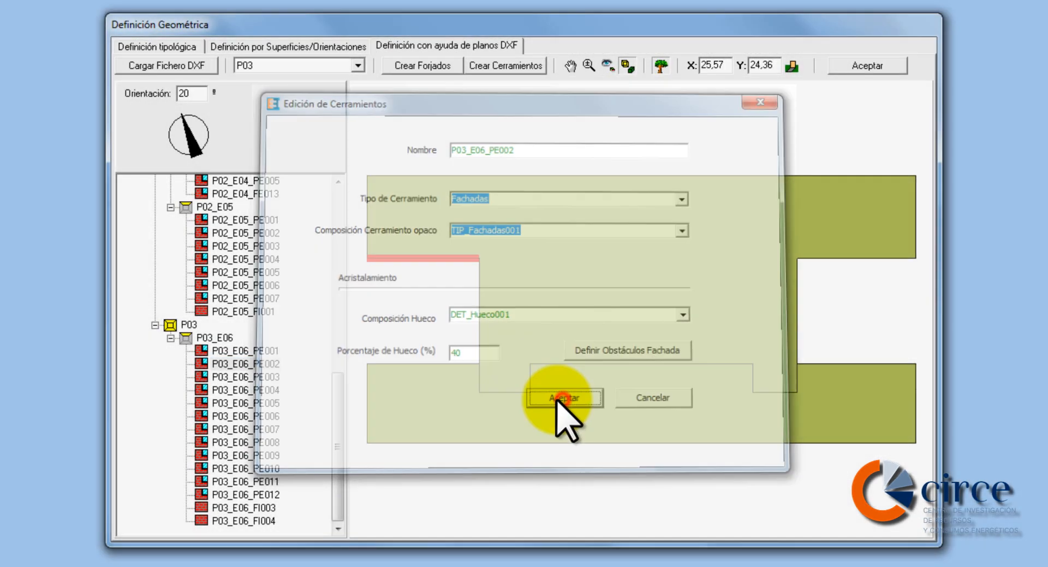
# - Edit exterior wall P03_E06_PE003 and accept it as Fachadas with opaque composition TIP_Fachadas001 and no opening
pyautogui.click(243, 377)
pyautogui.rightClick(243, 380)
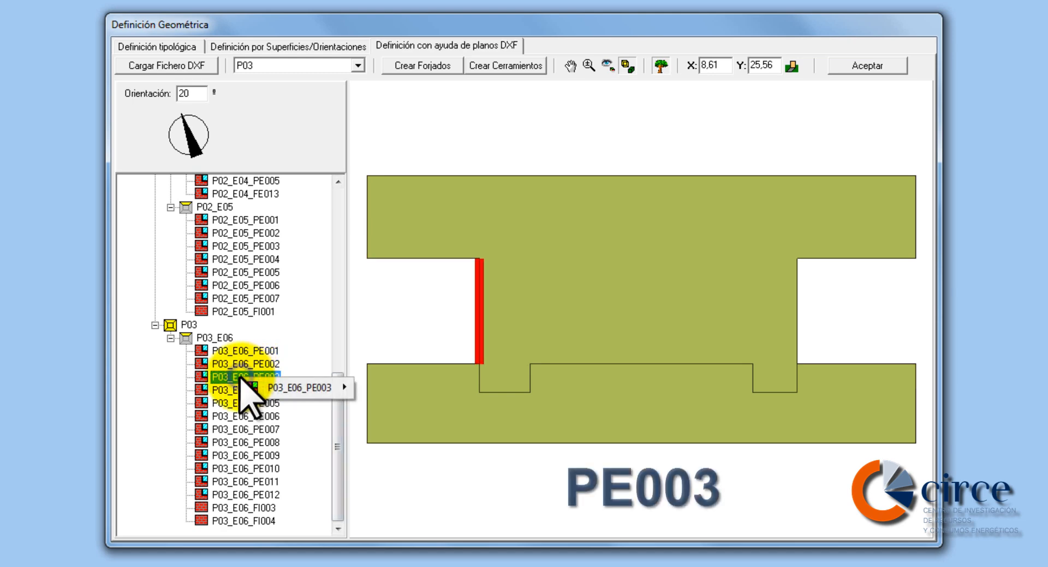
pyautogui.moveTo(268, 386)
pyautogui.click(390, 388)
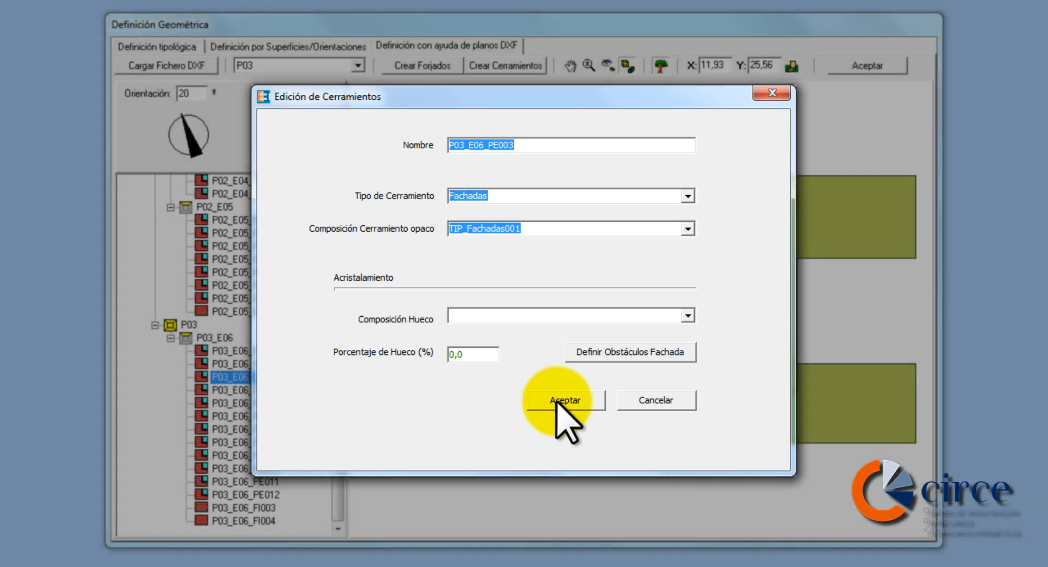
pyautogui.click(562, 402)
# - Edit exterior wall P03_E06_PE004, assigning opening composition DET_Hueco001 and an opening percentage of 40%
pyautogui.click(251, 390)
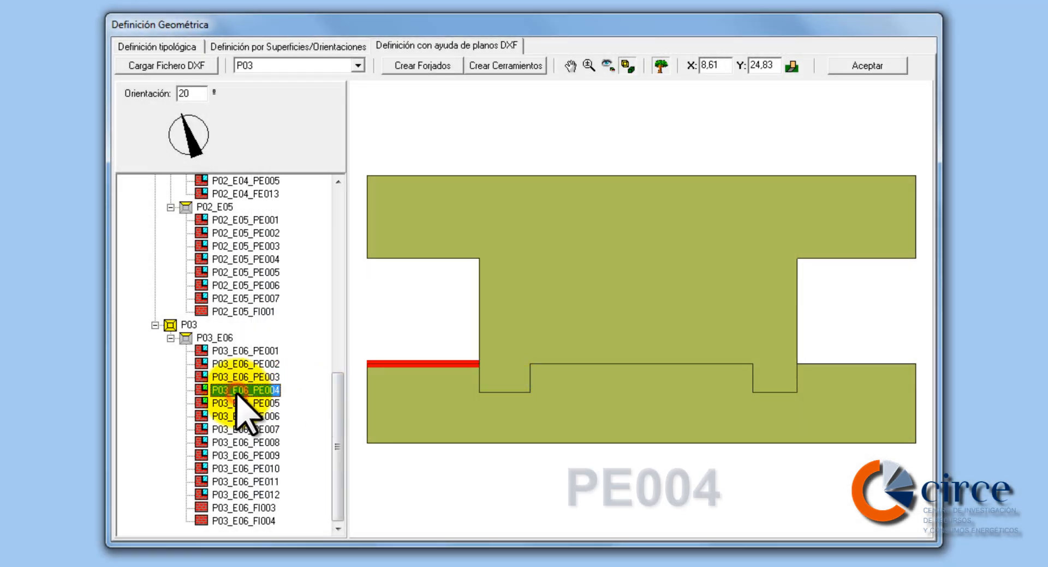
pyautogui.click(382, 406)
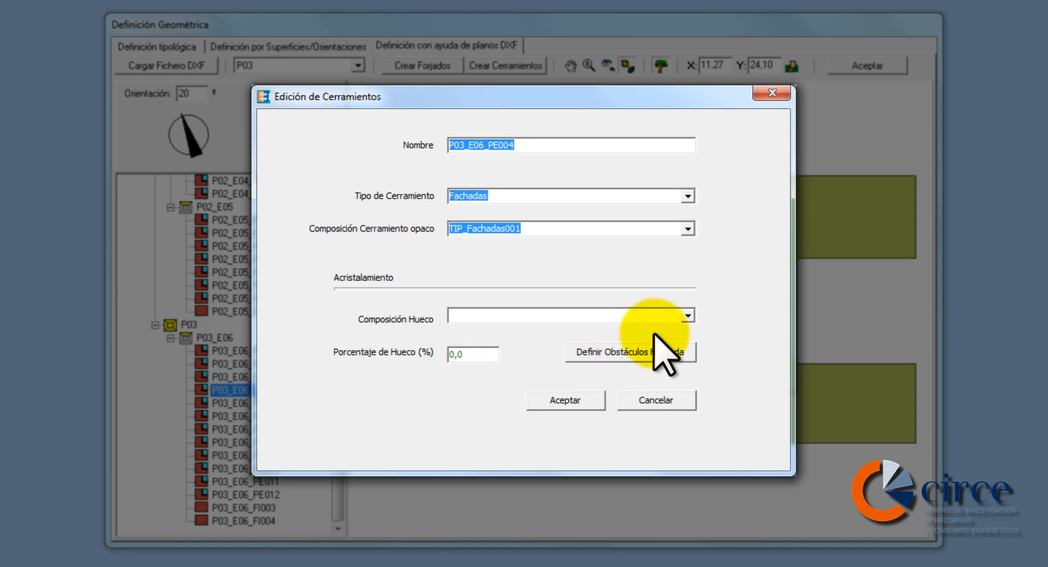
pyautogui.click(686, 318)
pyautogui.click(675, 330)
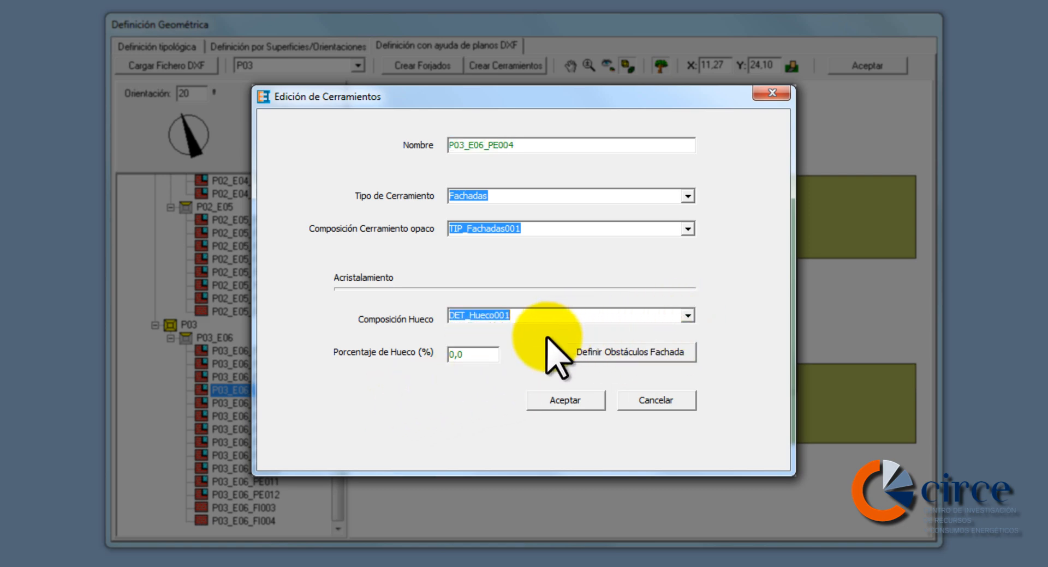
pyautogui.click(486, 354)
pyautogui.press('BackSpace')
pyautogui.press('BackSpace')
pyautogui.press('BackSpace')
pyautogui.write('40')
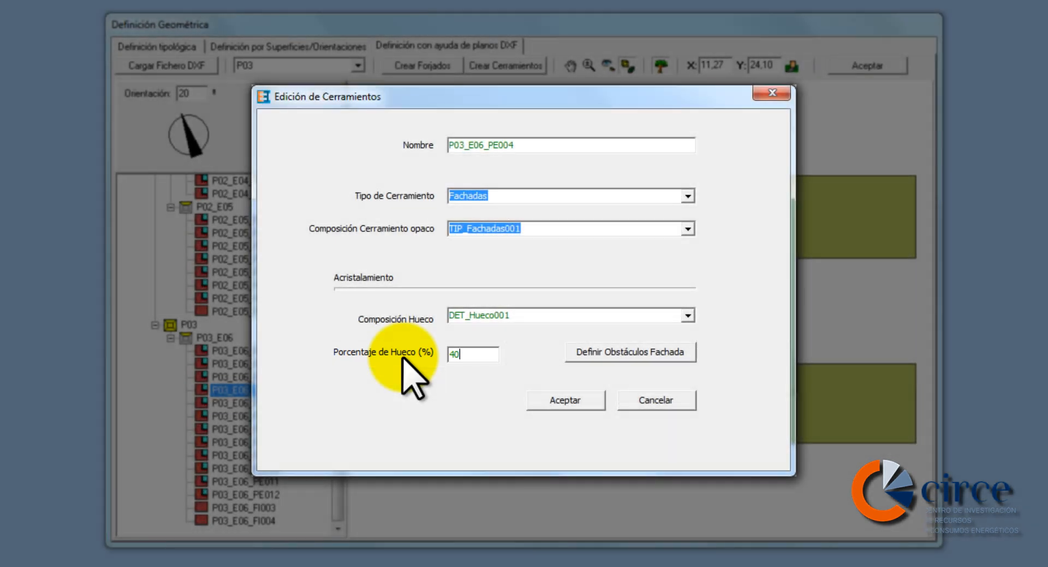
# - Define the façade obstacles of wall P03_E06_PE004 with a 0.20 m setback and accept the wall
pyautogui.click(625, 350)
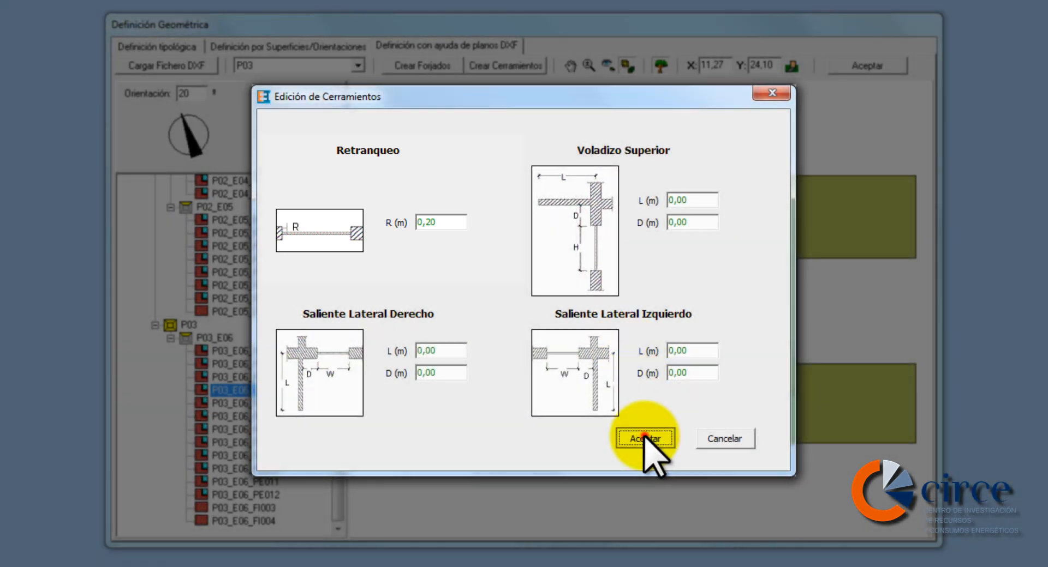
pyautogui.click(644, 437)
pyautogui.click(559, 401)
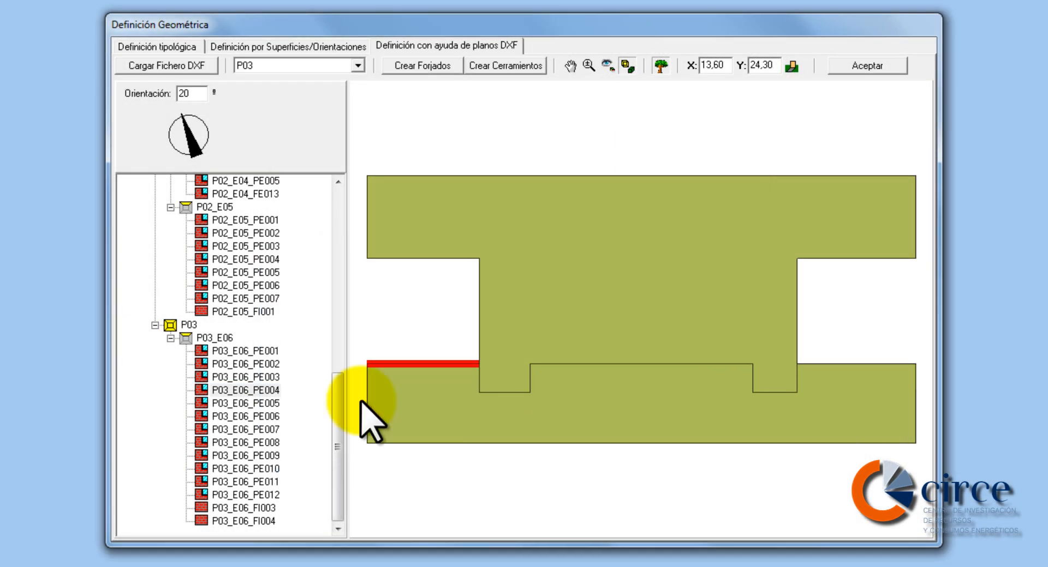
# - Edit exterior wall P03_E06_PE005 and accept it as Fachadas with opaque composition TIP_Fachadas001 and no opening
pyautogui.rightClick(256, 404)
pyautogui.moveTo(327, 414)
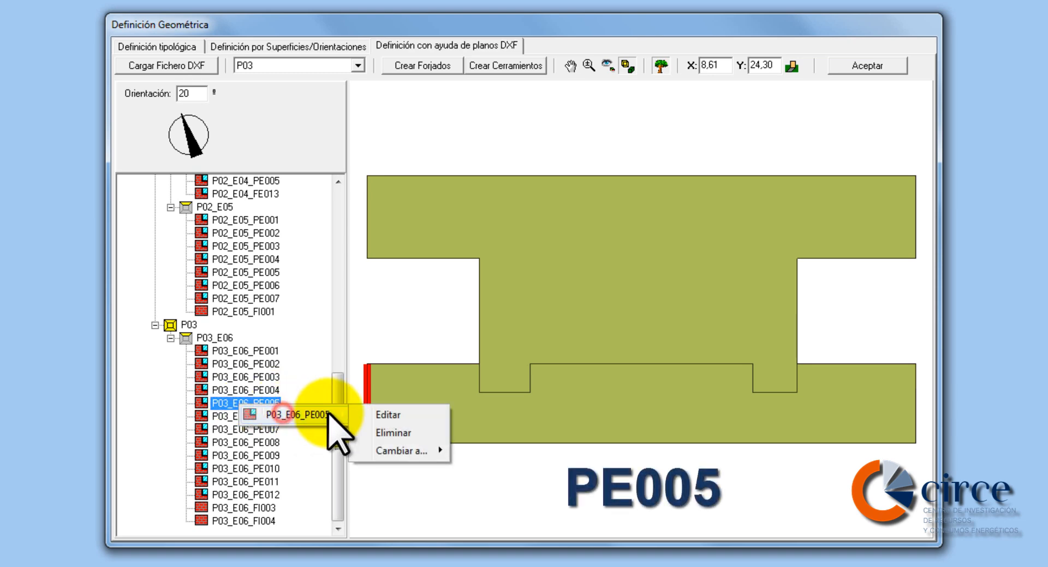
pyautogui.click(388, 414)
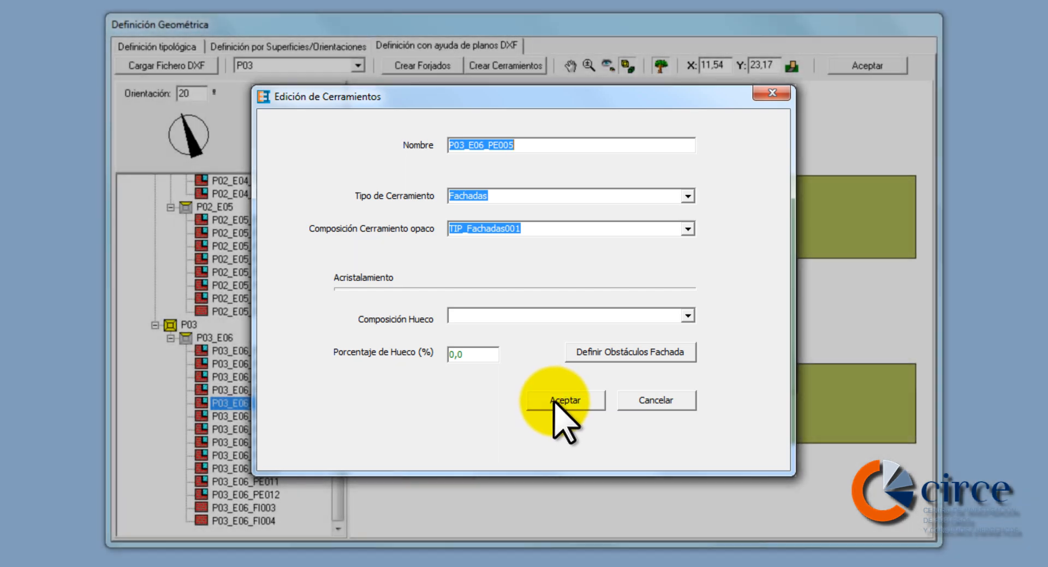
pyautogui.click(562, 402)
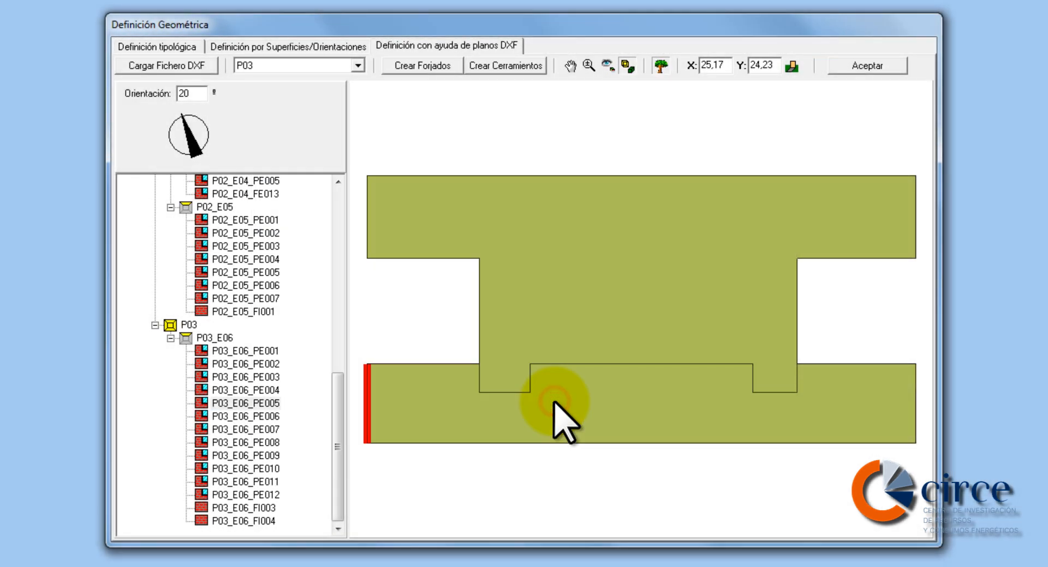
# - Edit exterior wall P03_E06_PE006, assigning opening composition DET_Hueco001 and an opening percentage of 40%
pyautogui.click(248, 416)
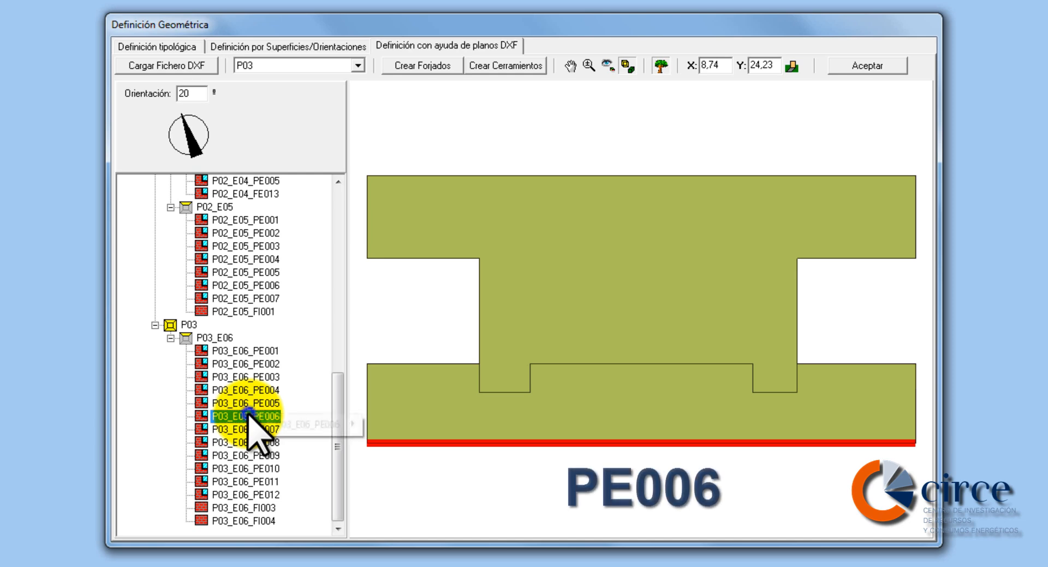
pyautogui.rightClick(249, 416)
pyautogui.click(394, 425)
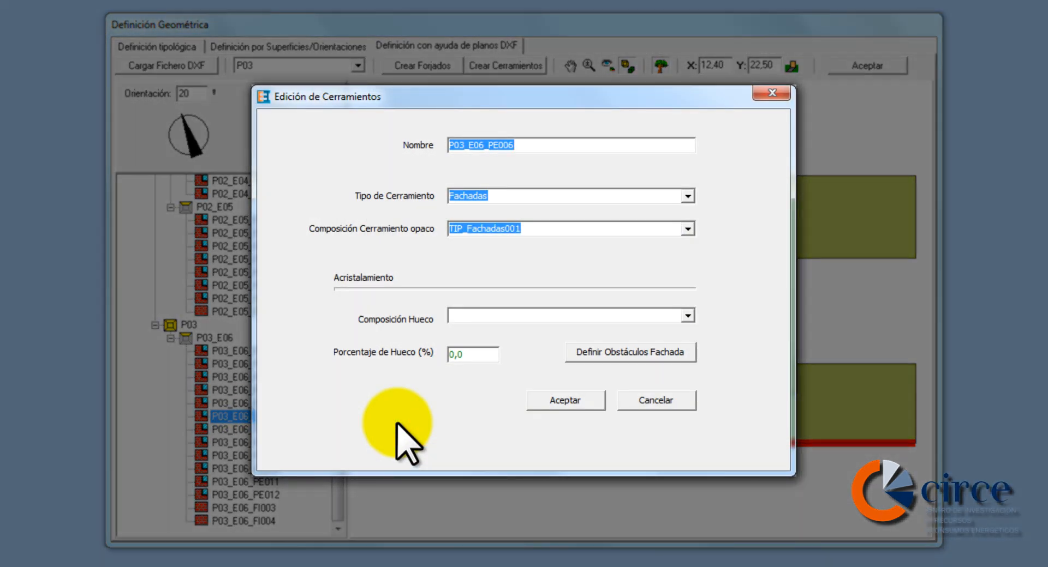
pyautogui.click(687, 317)
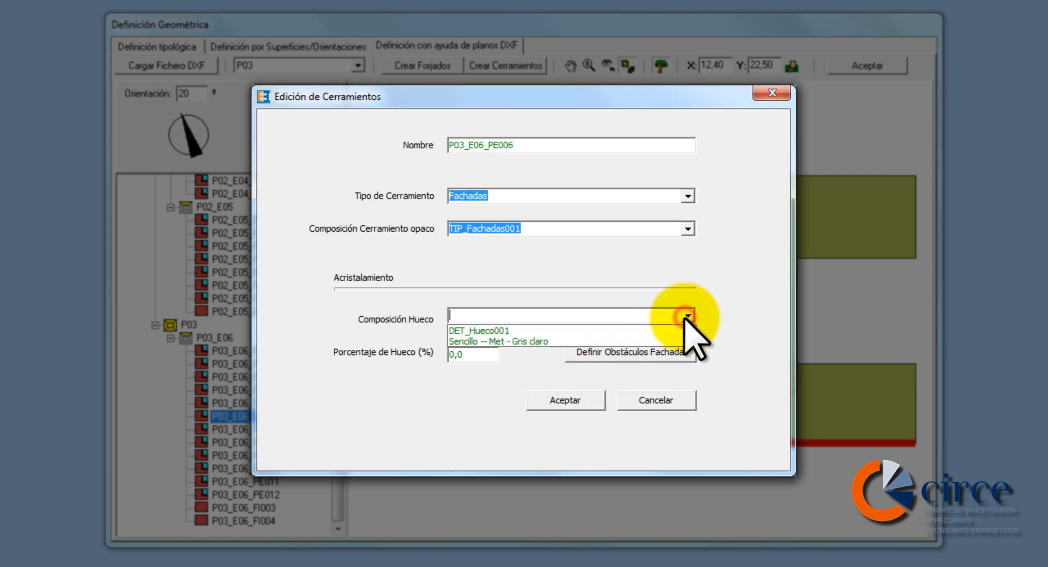
pyautogui.click(676, 329)
pyautogui.doubleClick(475, 354)
pyautogui.write('40')
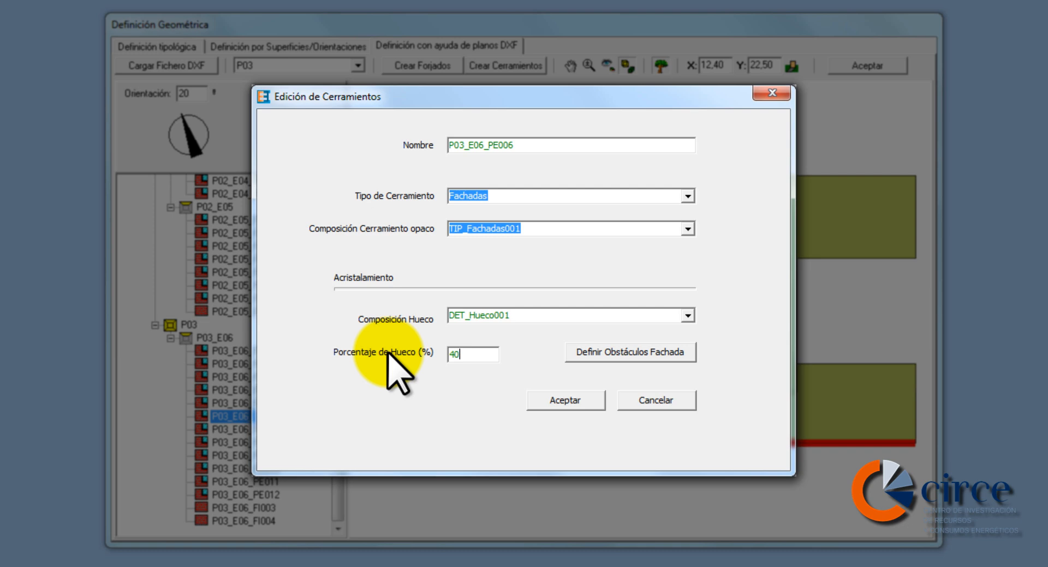
# - Define the façade obstacles of wall P03_E06_PE006 with a 0.20 m setback and accept the wall
pyautogui.click(643, 350)
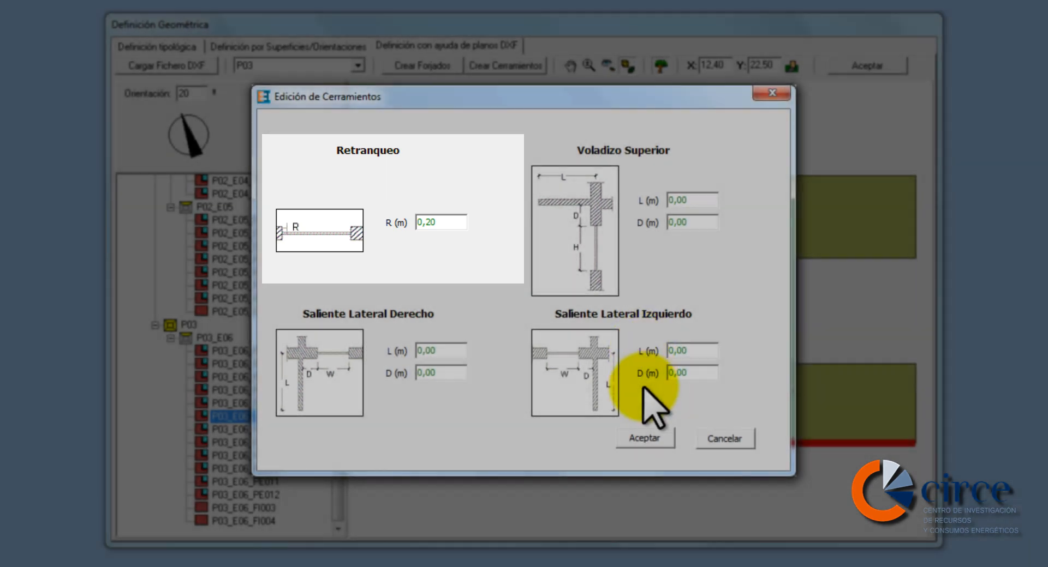
pyautogui.click(644, 438)
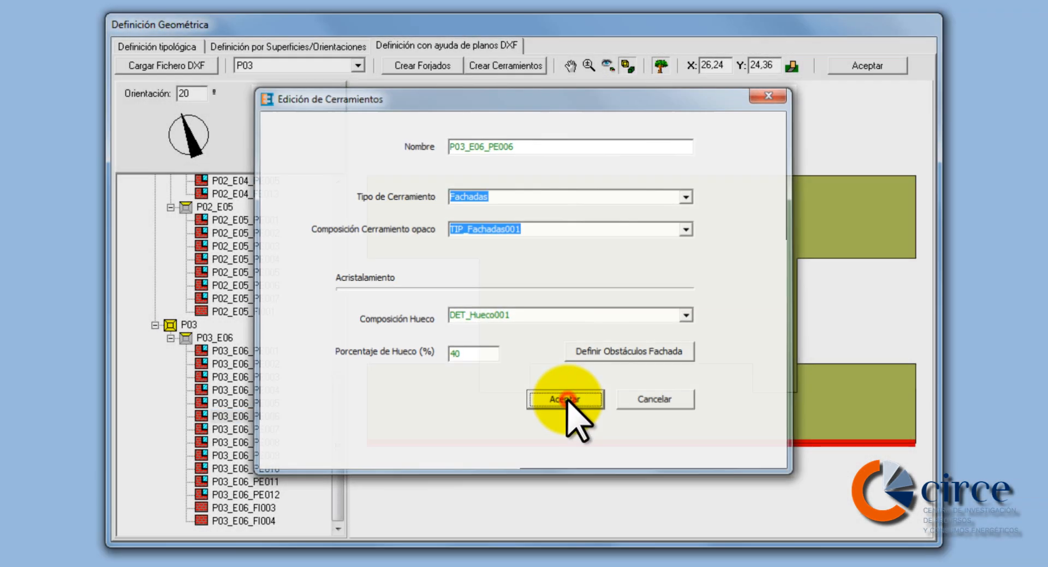
pyautogui.click(565, 402)
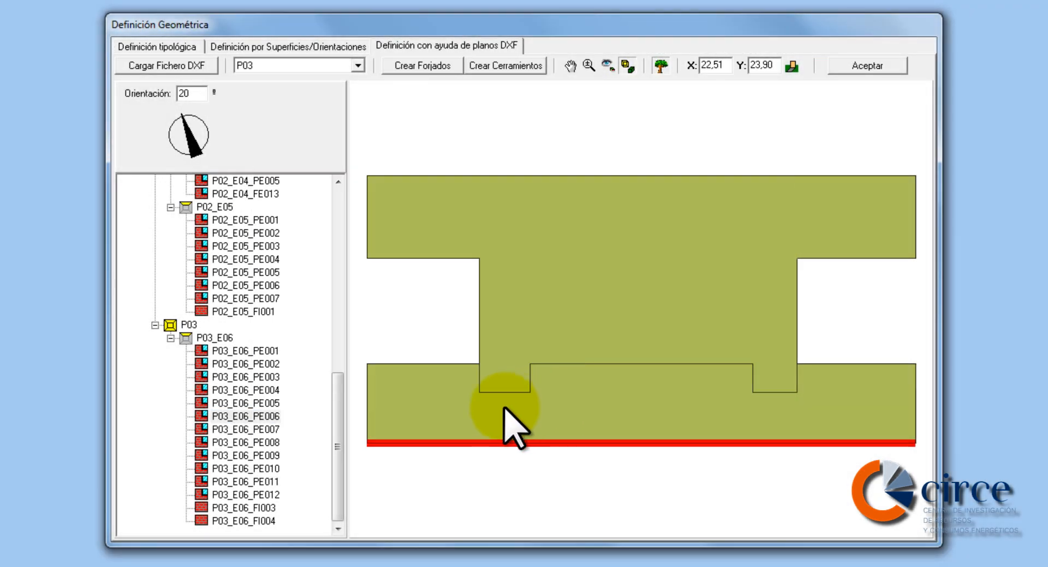
# - Edit exterior wall P03_E06_PE007 and accept it as Fachadas with opaque composition TIP_Fachadas001 and no opening
pyautogui.click(254, 429)
pyautogui.rightClick(255, 431)
pyautogui.moveTo(288, 439)
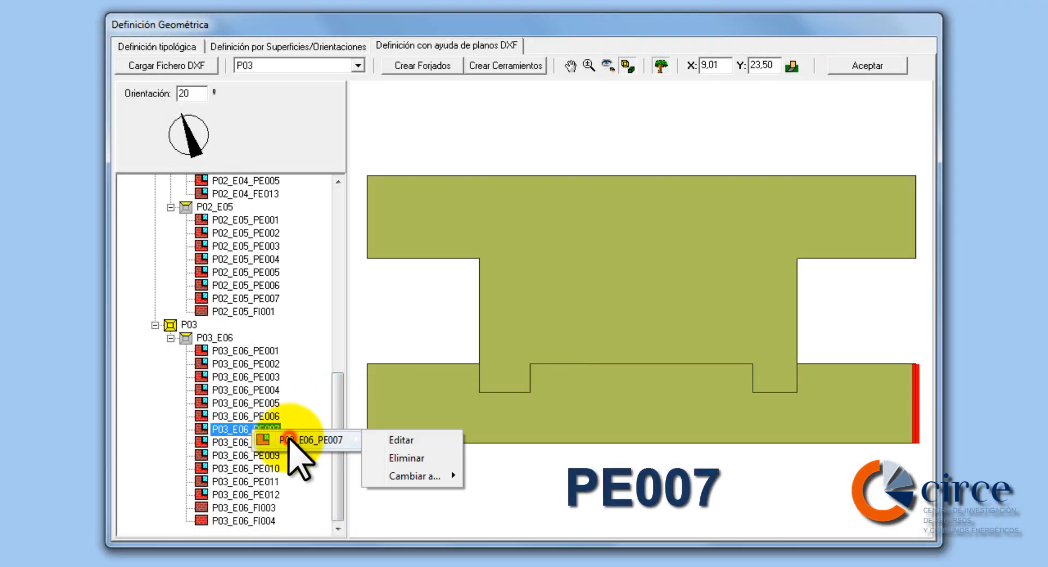
pyautogui.click(385, 440)
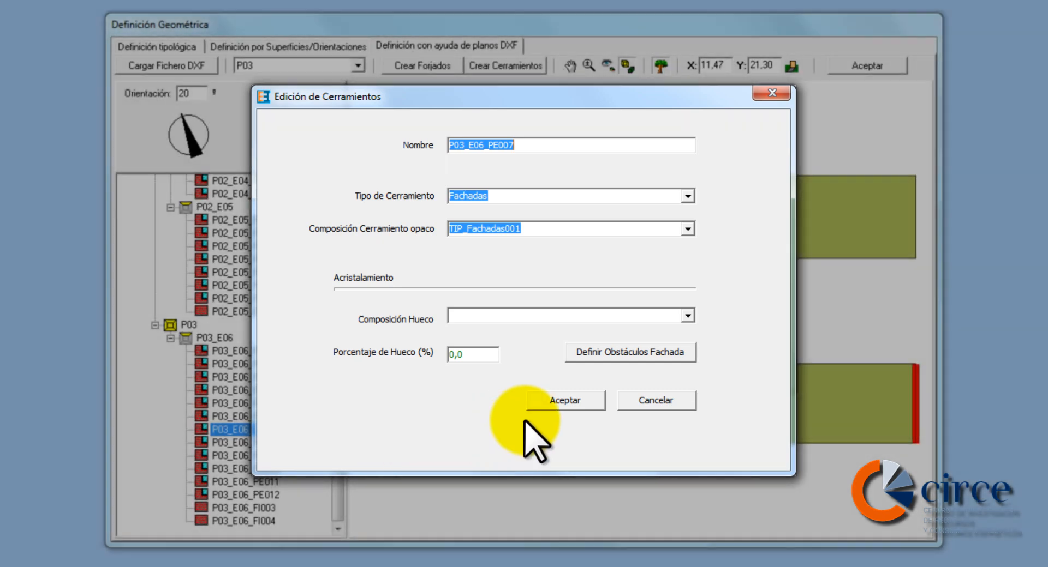
pyautogui.click(562, 401)
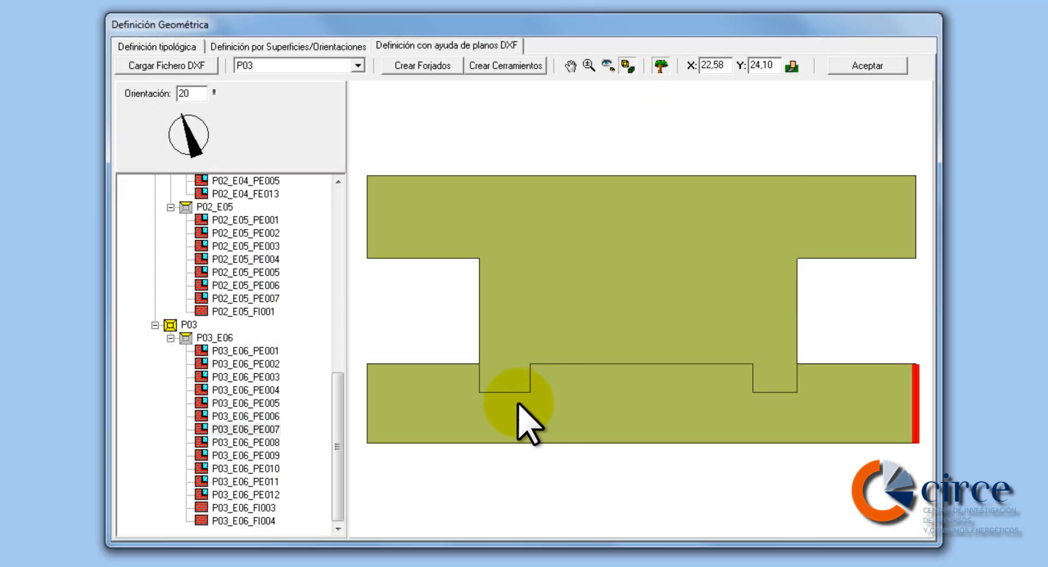
# - Edit exterior wall P03_E06_PE008, assigning opening composition DET_Hueco001 and an opening percentage of 30%
pyautogui.click(276, 443)
pyautogui.rightClick(268, 443)
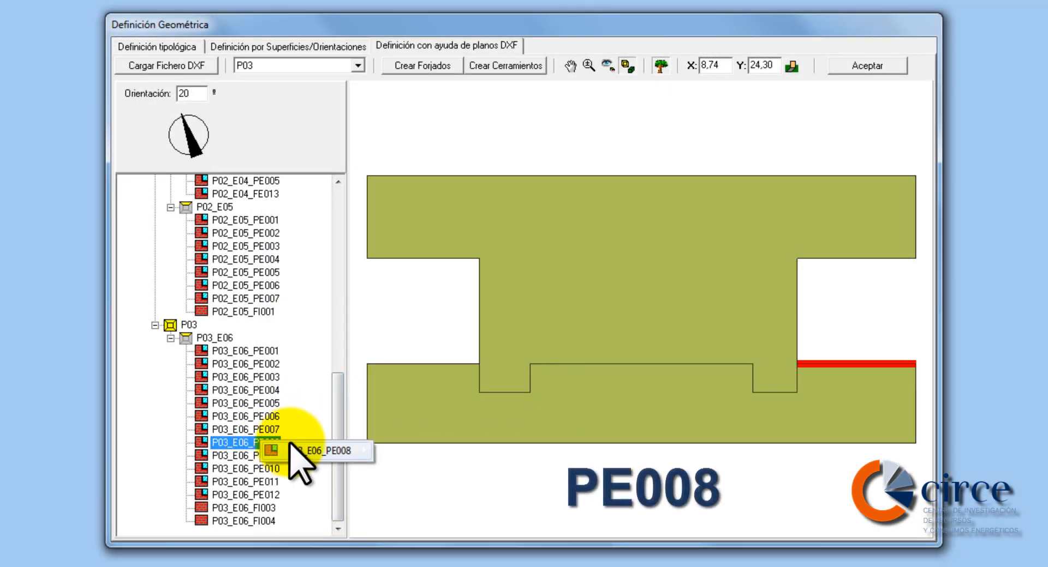
pyautogui.moveTo(312, 449)
pyautogui.click(409, 452)
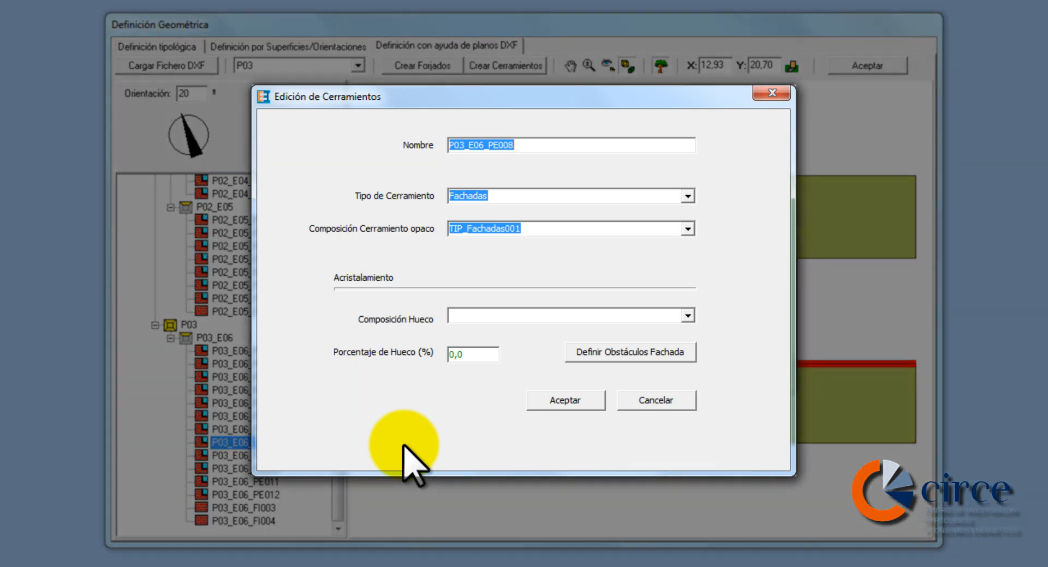
pyautogui.click(687, 316)
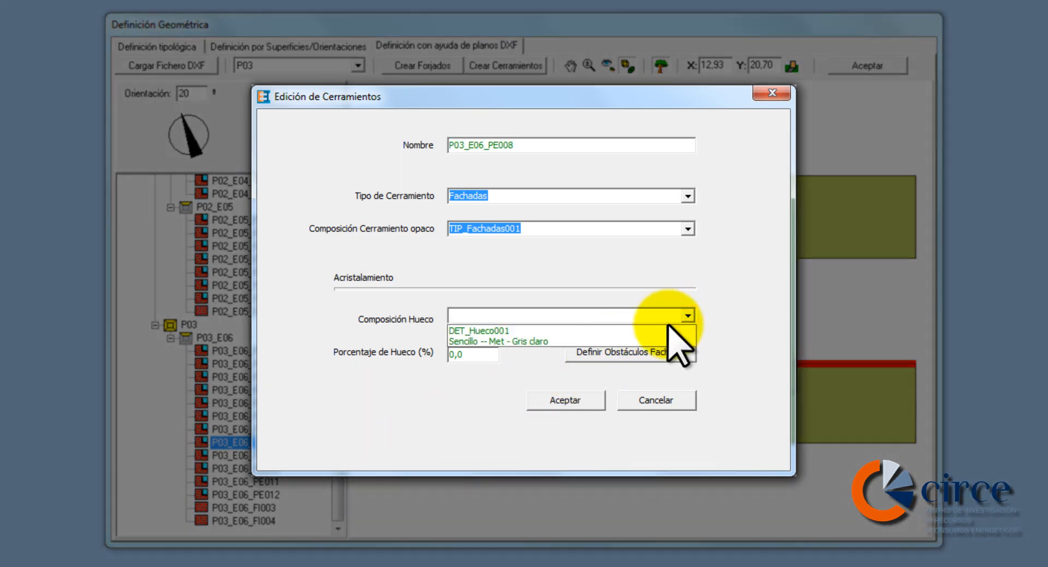
pyautogui.click(658, 327)
pyautogui.moveTo(479, 355); pyautogui.dragTo(384, 350)
pyautogui.write('30')
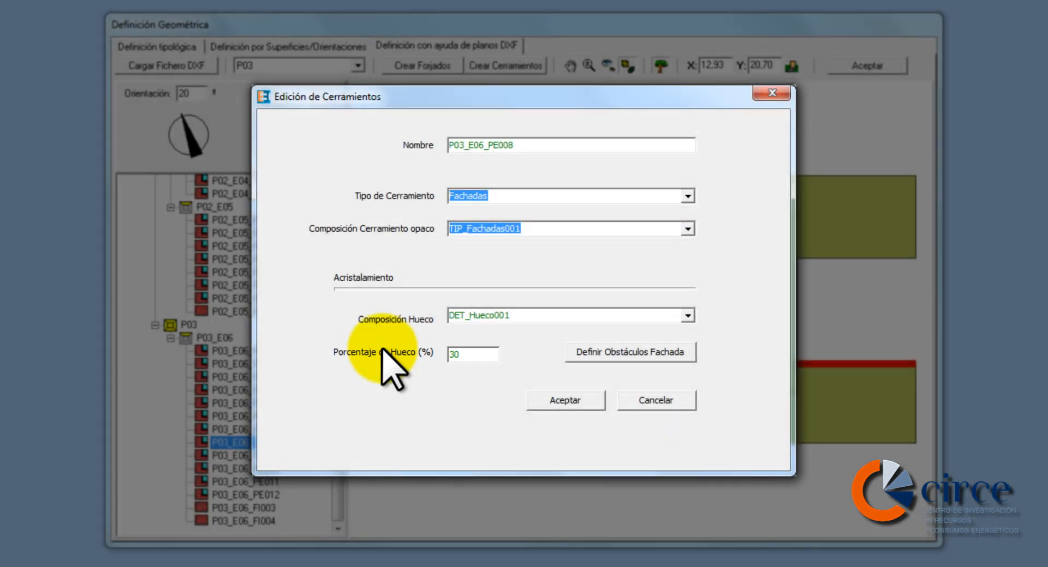
# - Define the façade obstacles of wall P03_E06_PE008 with a 0.20 m setback and accept the wall
pyautogui.click(599, 352)
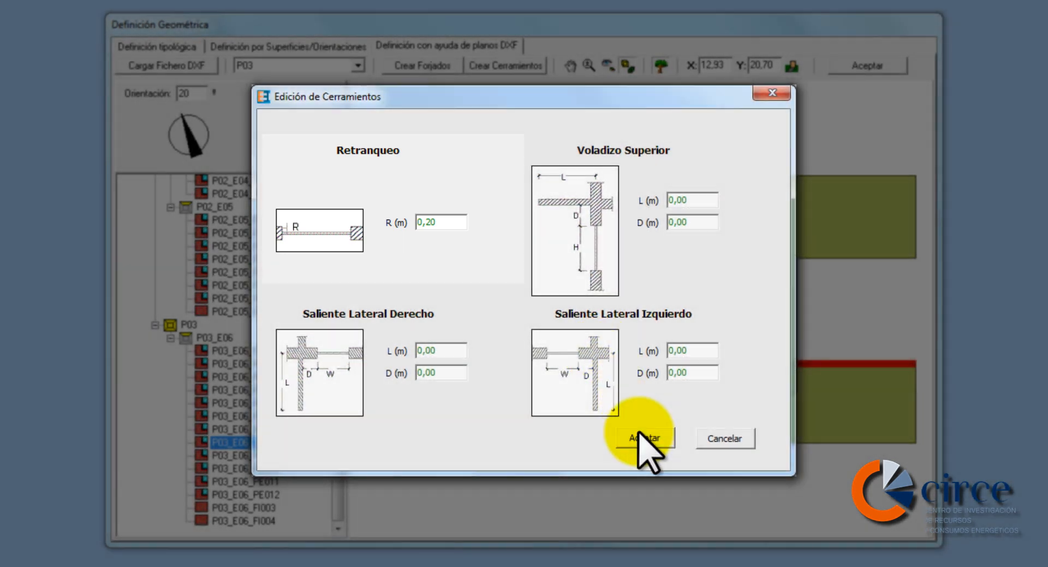
pyautogui.click(644, 440)
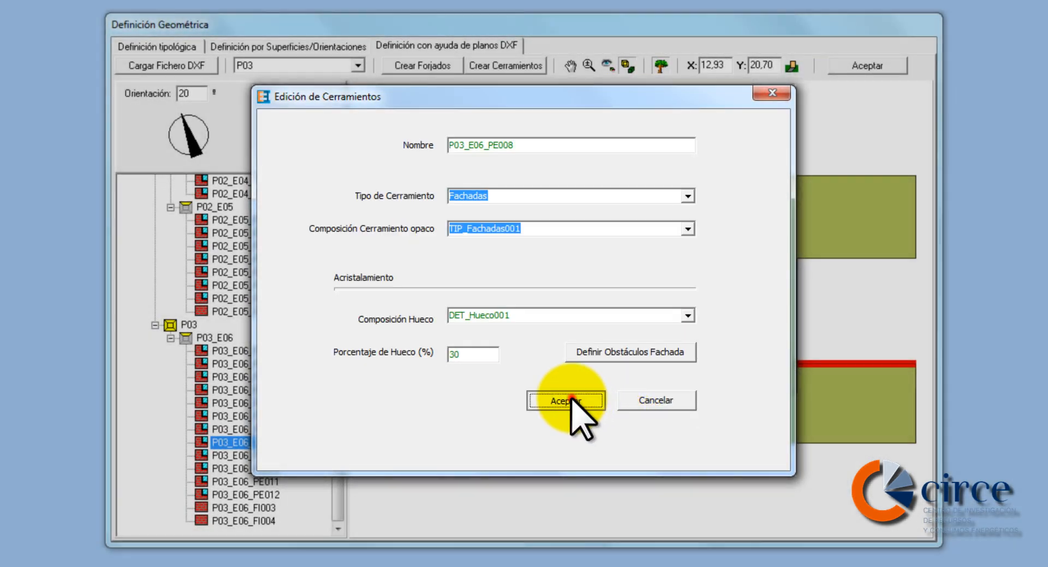
pyautogui.click(570, 400)
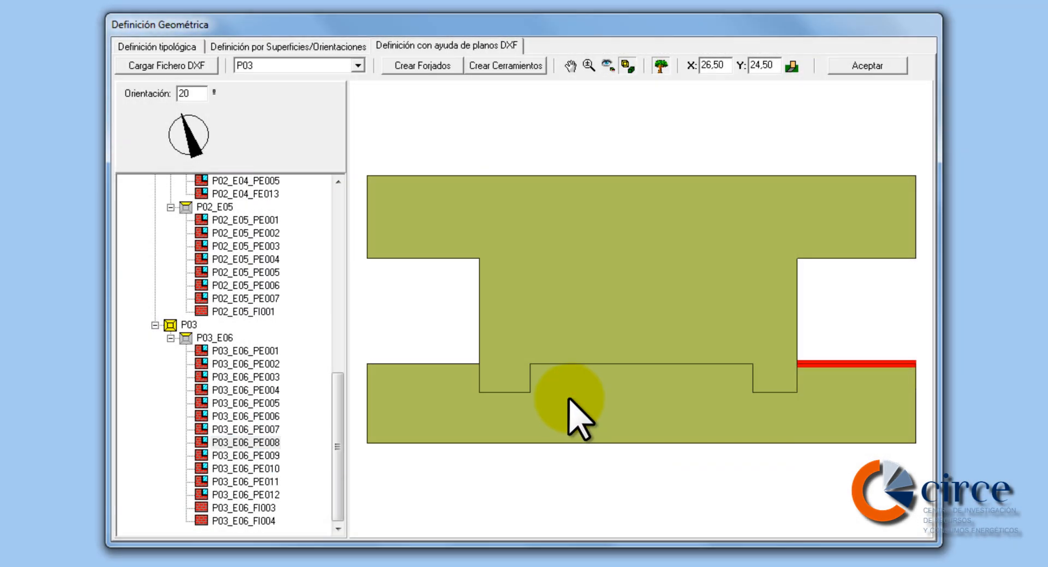
# - Edit exterior wall P03_E06_PE009 and accept it as Fachadas with opaque composition TIP_Fachadas001 and no opening
pyautogui.click(248, 456)
pyautogui.rightClick(254, 459)
pyautogui.click(376, 468)
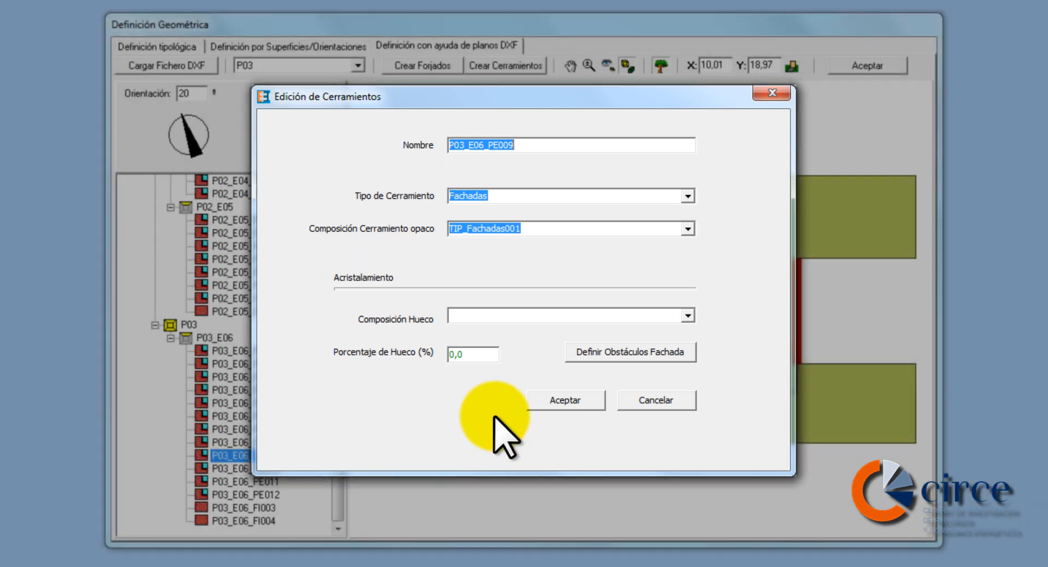
pyautogui.click(564, 401)
# - Edit exterior wall P03_E06_PE010, assigning opening composition DET_Hueco001 and an opening percentage of 30%
pyautogui.click(262, 469)
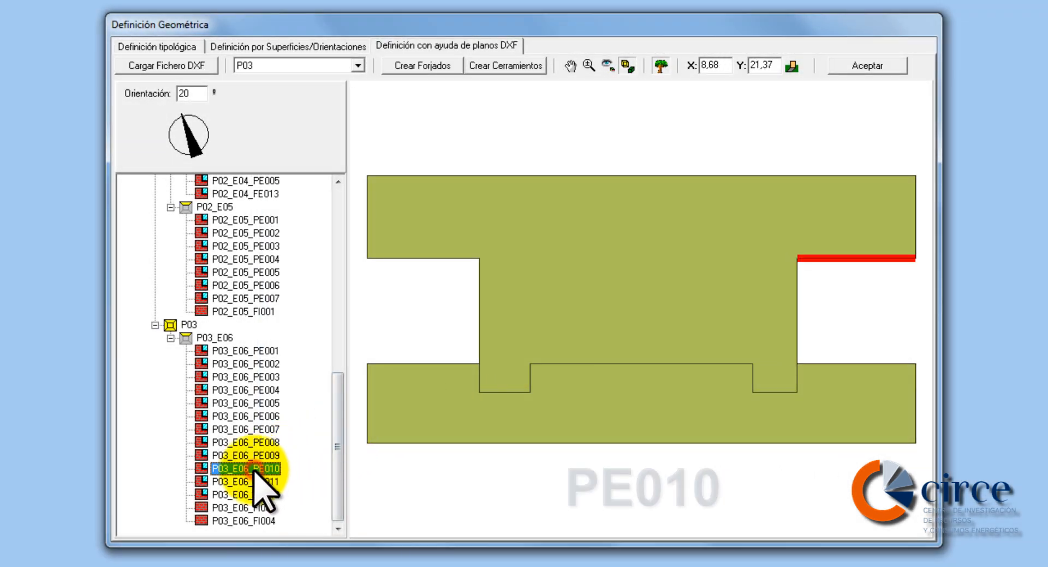
pyautogui.rightClick(261, 470)
pyautogui.click(404, 480)
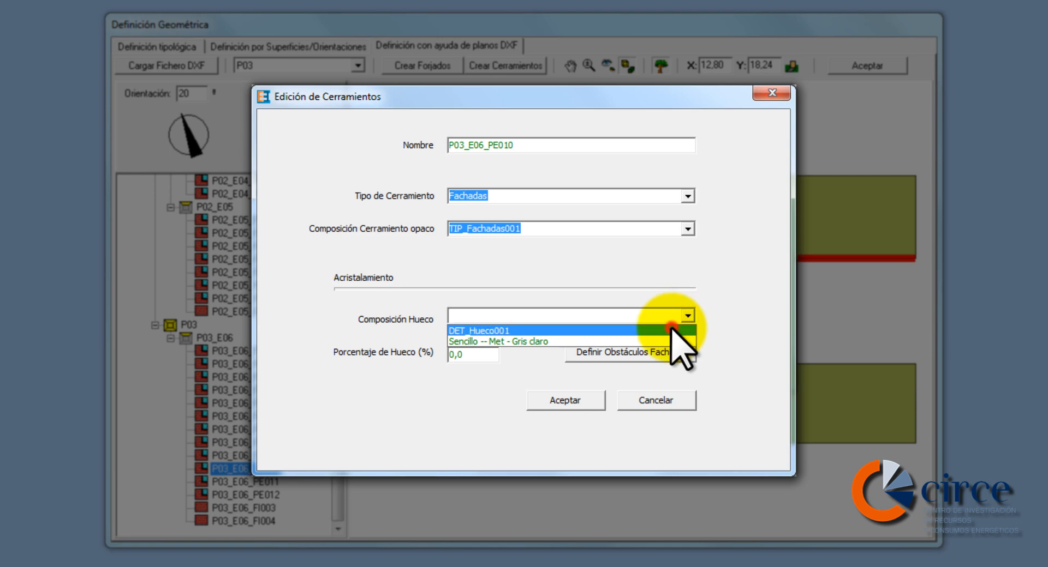
pyautogui.click(671, 329)
pyautogui.doubleClick(480, 355)
pyautogui.write('30')
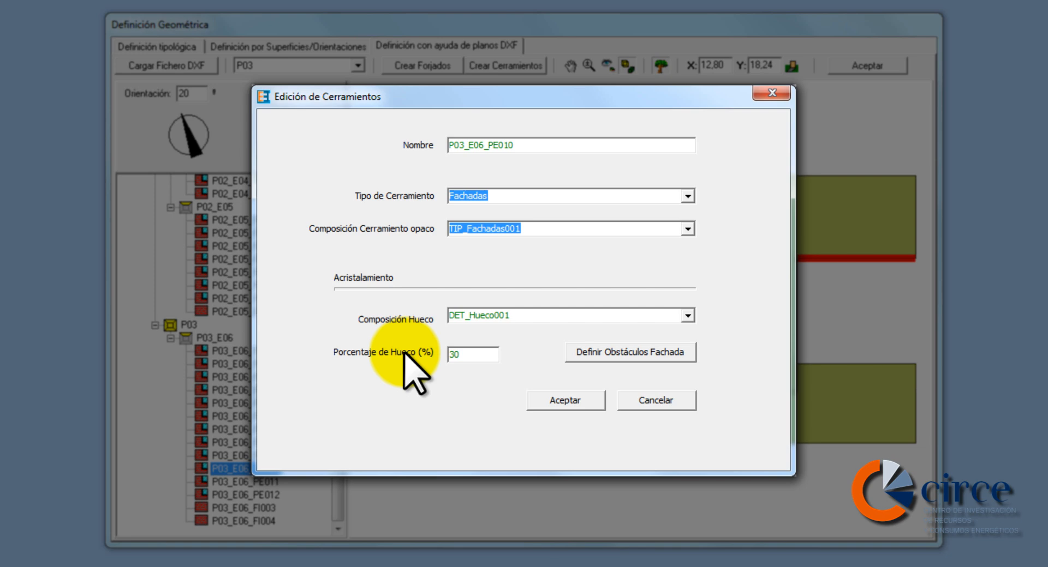
# - Define the façade obstacles of wall P03_E06_PE010 with a 0.20 m setback and accept the wall
pyautogui.click(614, 354)
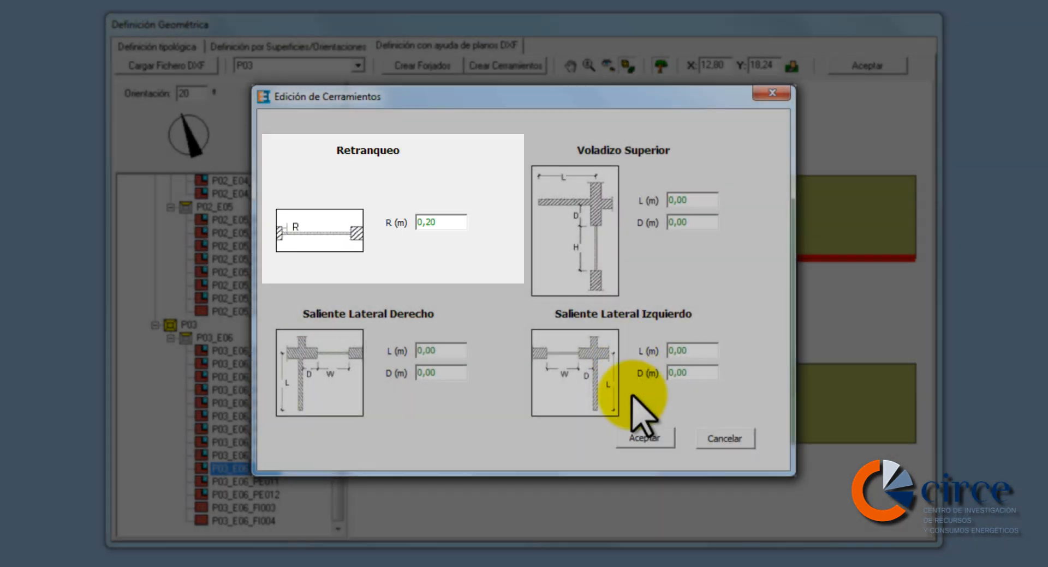
pyautogui.click(641, 437)
pyautogui.click(571, 404)
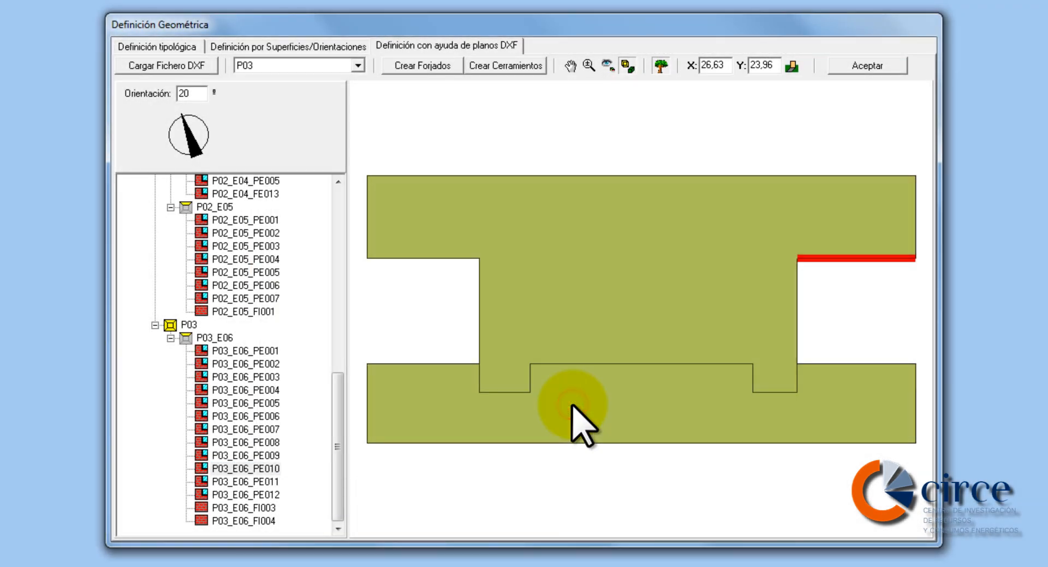
# - Edit exterior wall P03_E06_PE011 and accept it as Fachadas with opaque composition TIP_Fachadas001 and no opening
pyautogui.rightClick(248, 483)
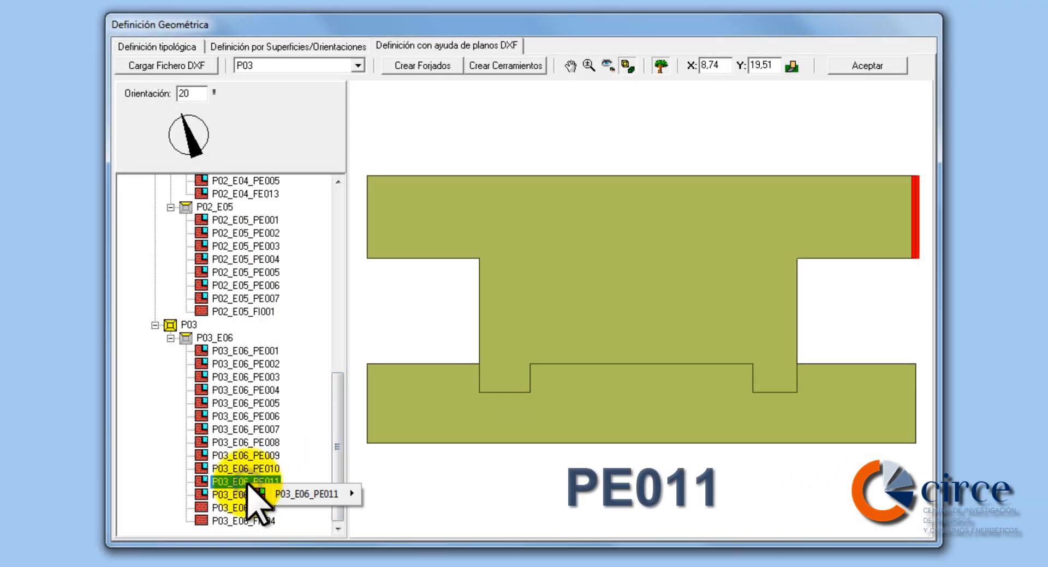
pyautogui.moveTo(295, 497)
pyautogui.click(399, 494)
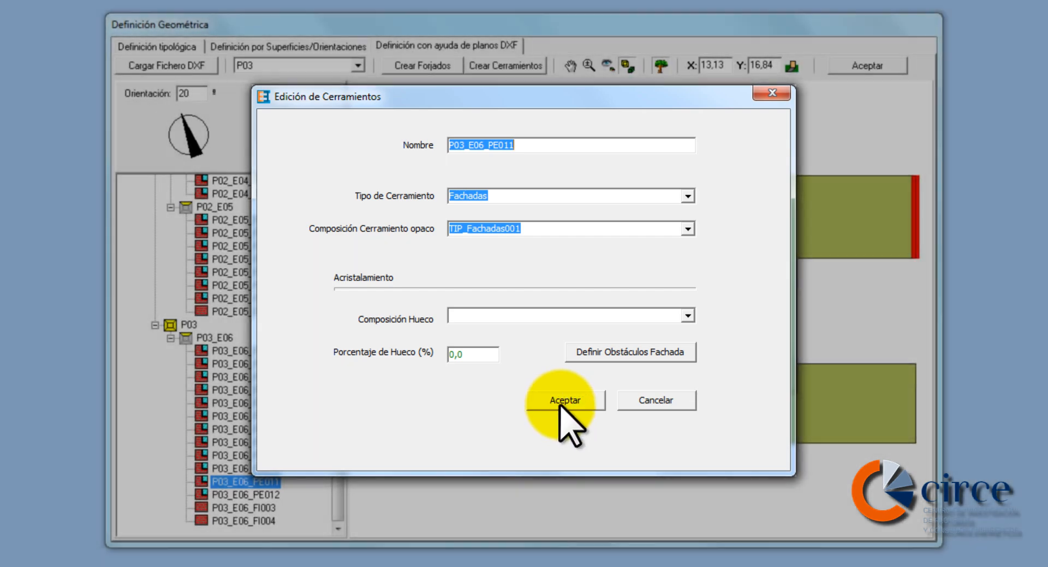
pyautogui.click(563, 403)
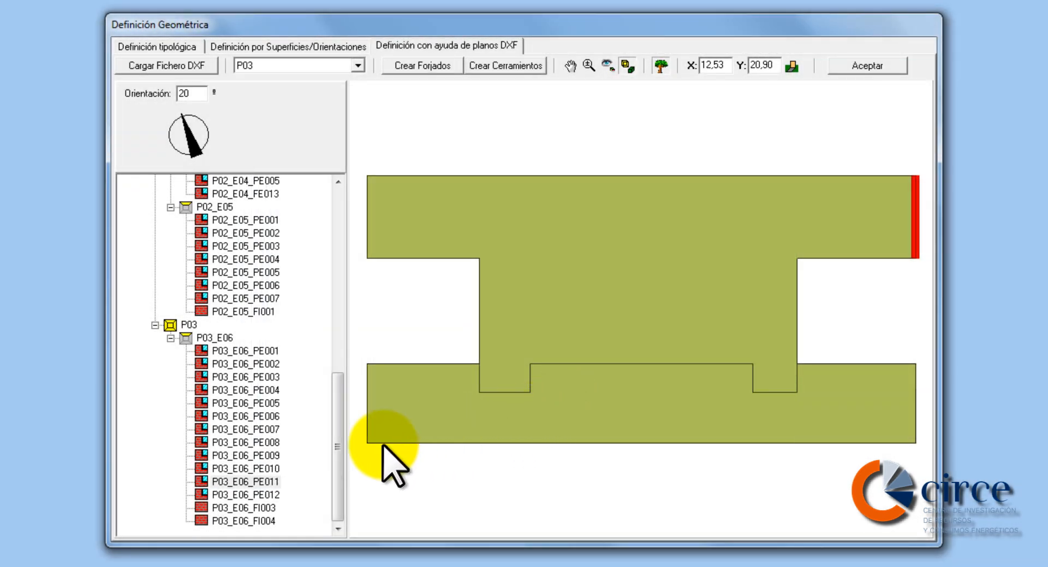
# - Edit exterior wall P03_E06_PE012, assigning opening composition DET_Hueco001 and an opening percentage of 40%
pyautogui.click(253, 495)
pyautogui.rightClick(335, 505)
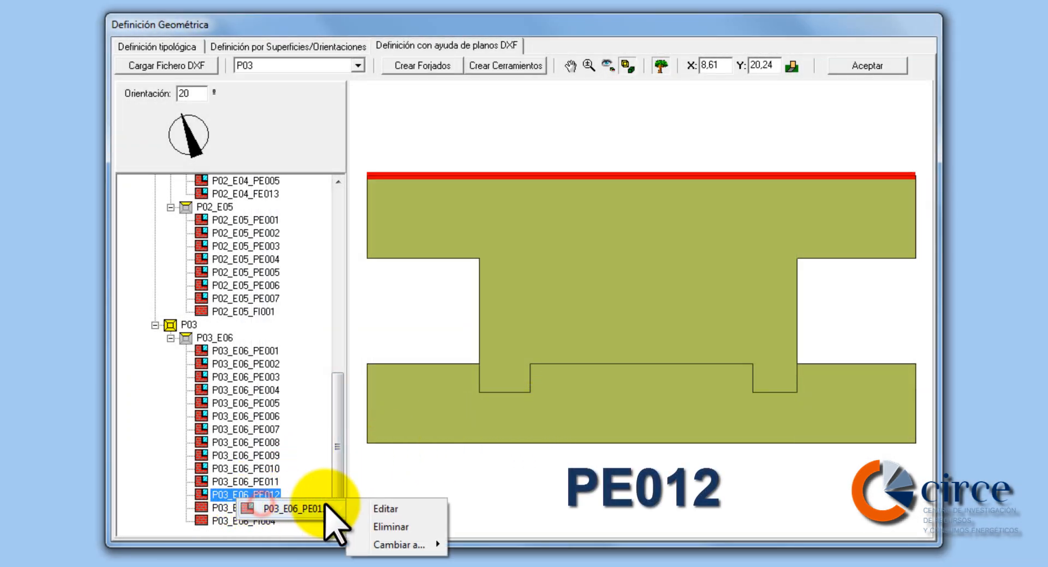
pyautogui.click(382, 506)
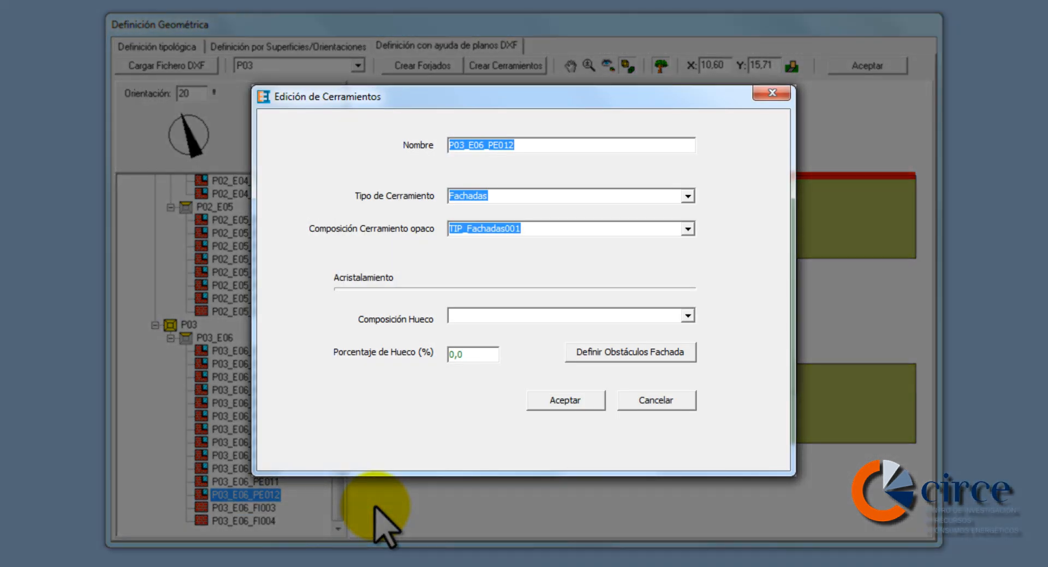
pyautogui.click(687, 316)
pyautogui.click(671, 329)
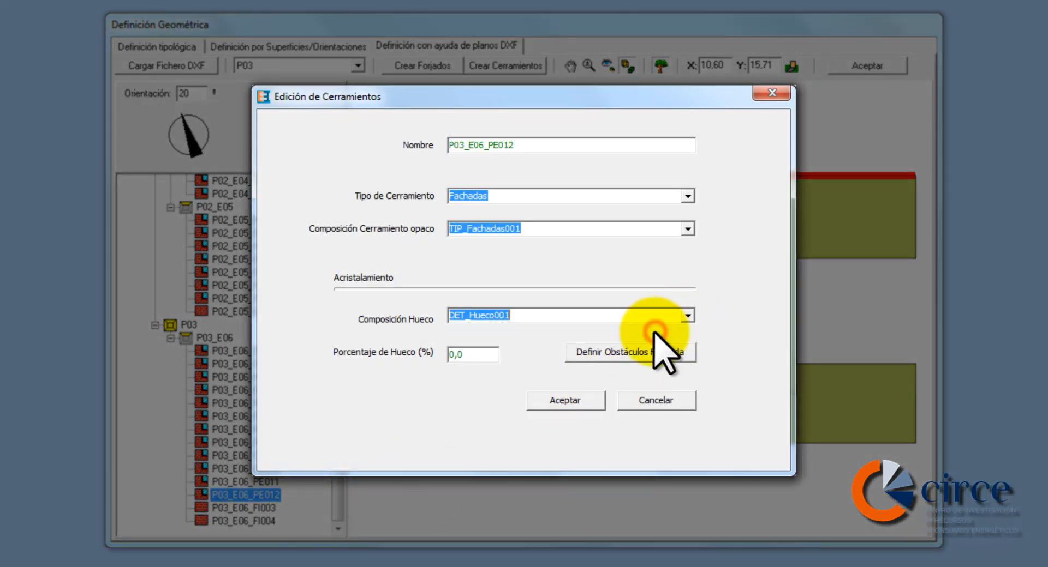
pyautogui.click(480, 355)
pyautogui.write('40')
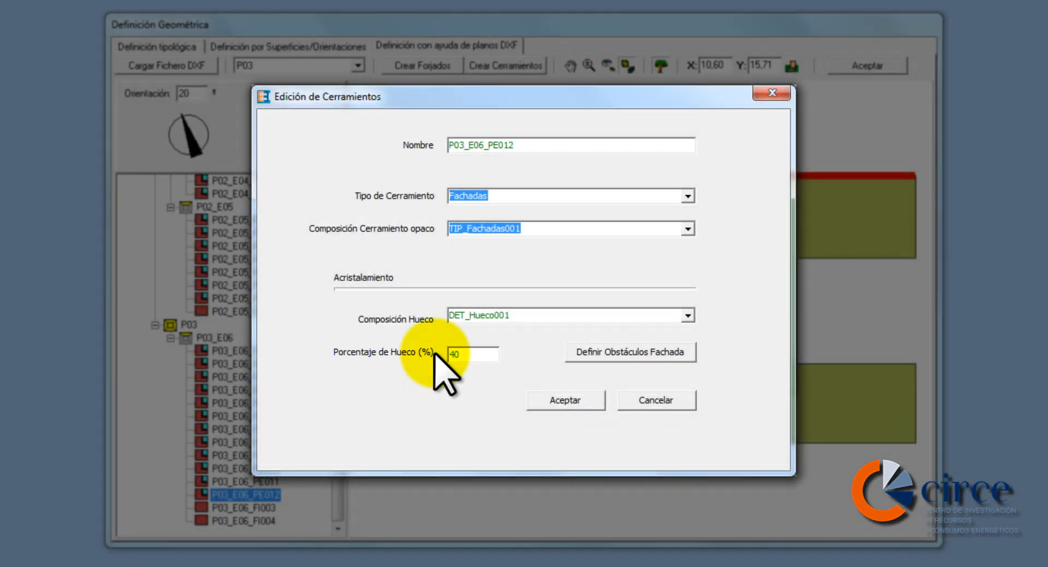
# - Define the façade obstacles of wall P03_E06_PE012 with a 0.20 m setback and accept the wall
pyautogui.click(600, 353)
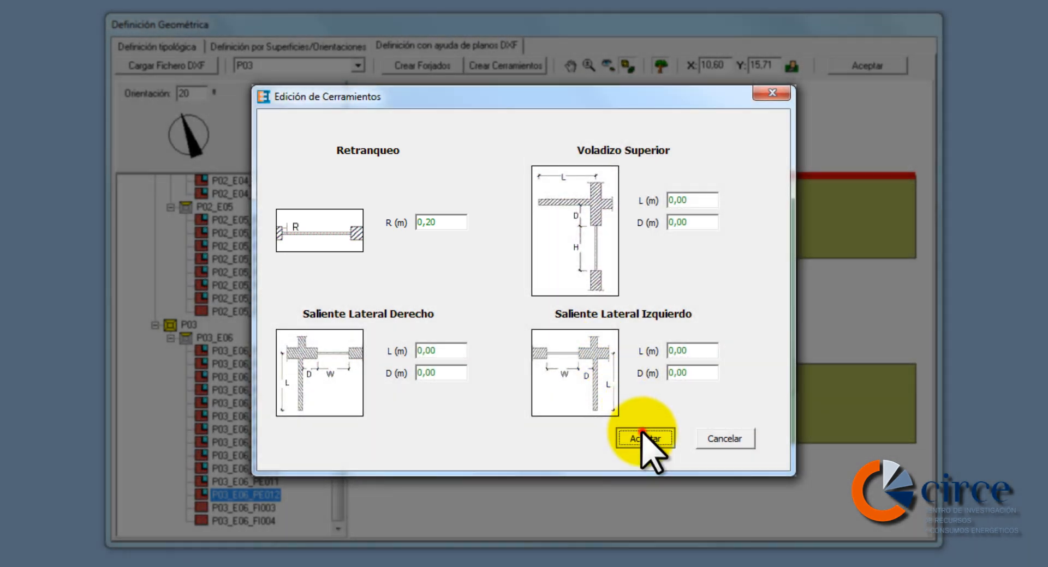
pyautogui.click(645, 438)
pyautogui.click(564, 403)
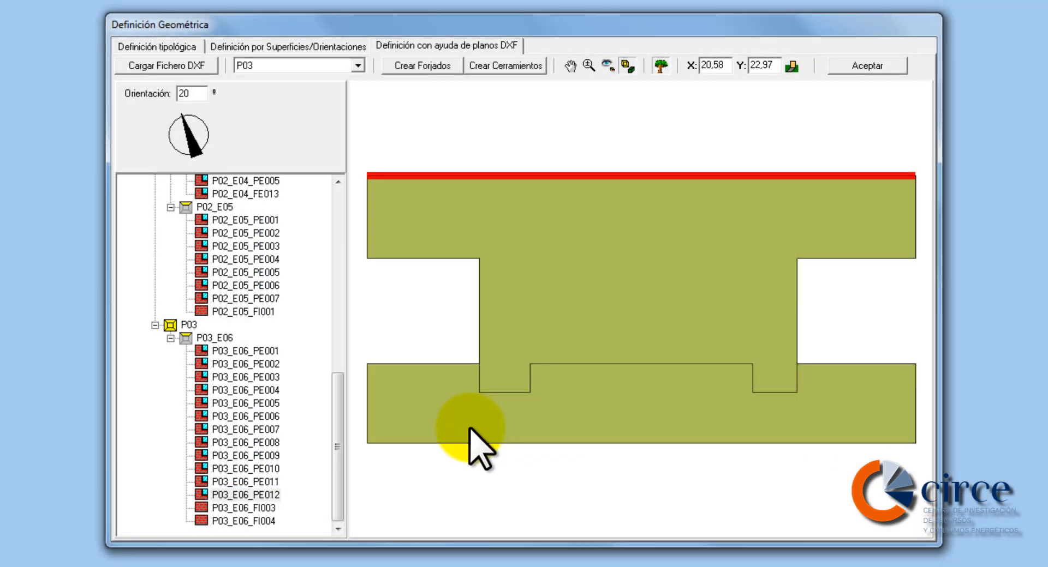
# - Change the horizontal element P03_E06_FI003 of space P03_E06 into a roof
pyautogui.click(252, 508)
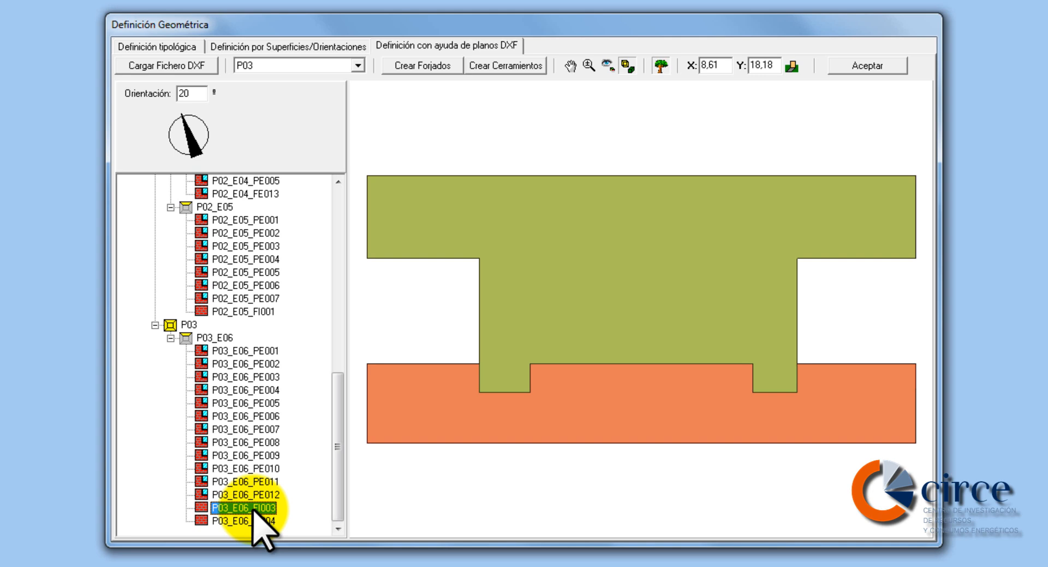
pyautogui.rightClick(253, 508)
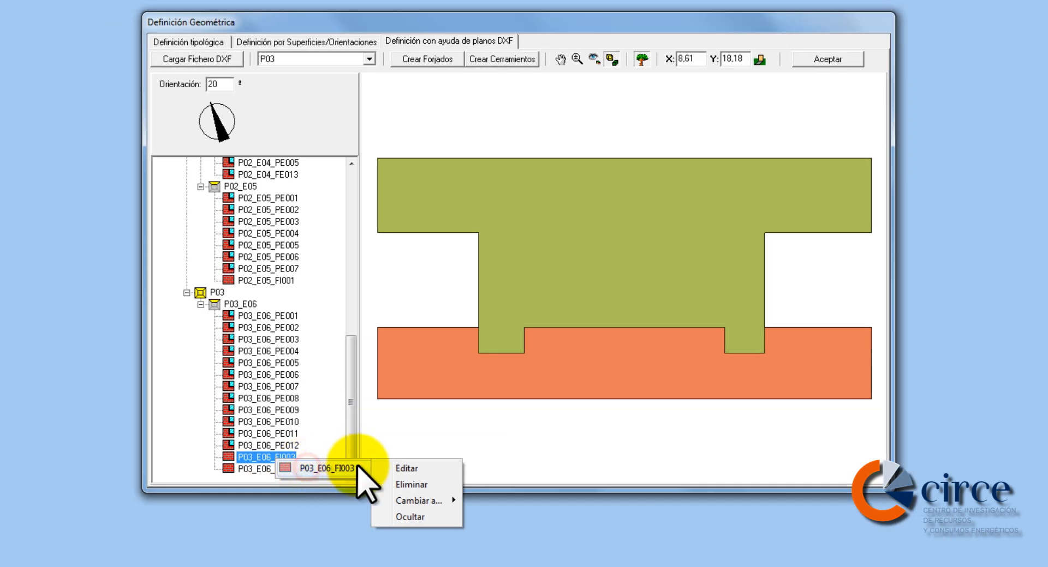
pyautogui.moveTo(413, 556)
pyautogui.click(491, 501)
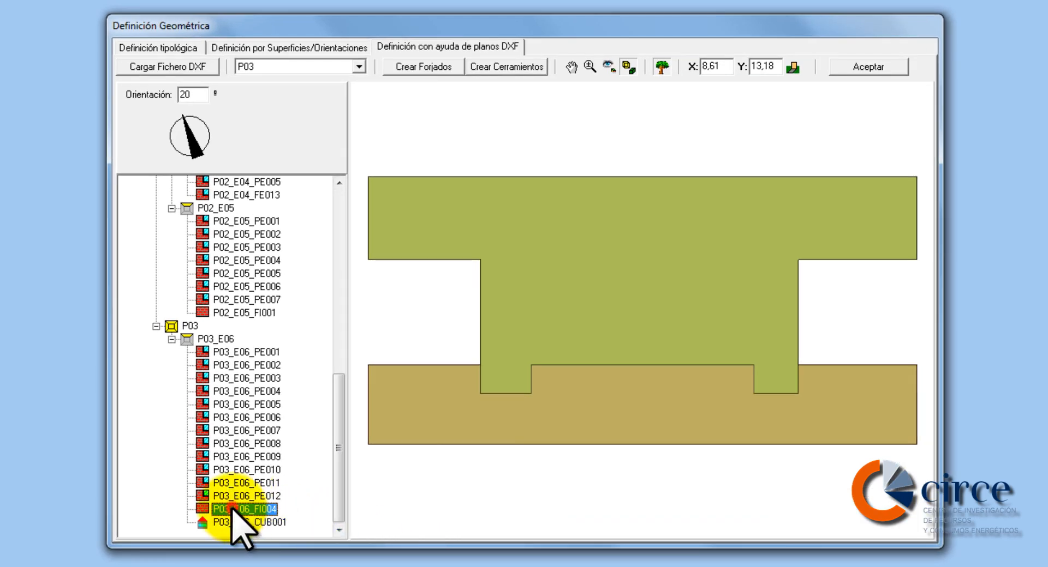
# - Change the remaining horizontal element P03_E06_FI004 of space P03_E06 into a roof
pyautogui.click(233, 508)
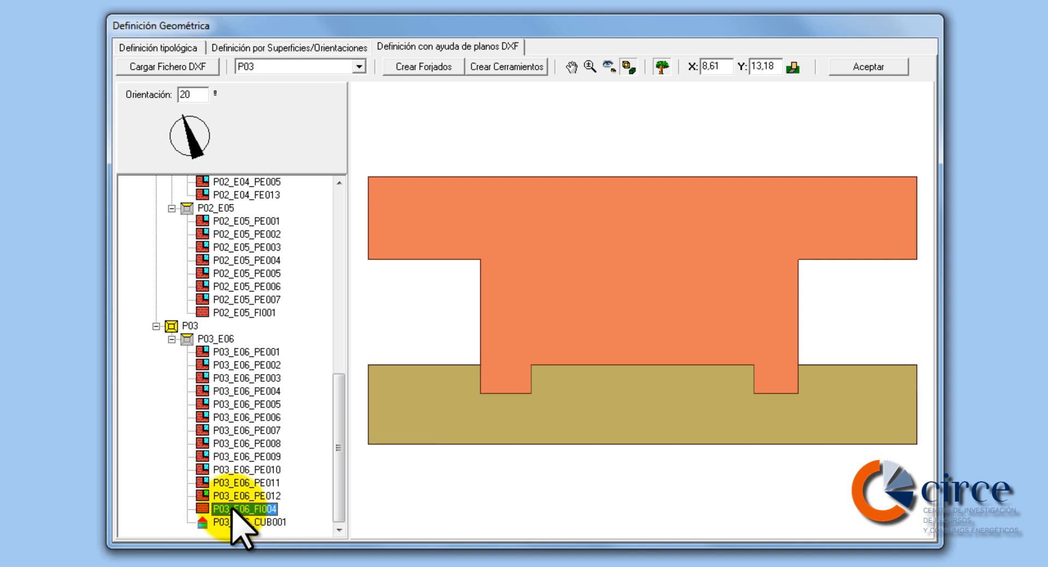
pyautogui.moveTo(233, 509); pyautogui.dragTo(281, 520)
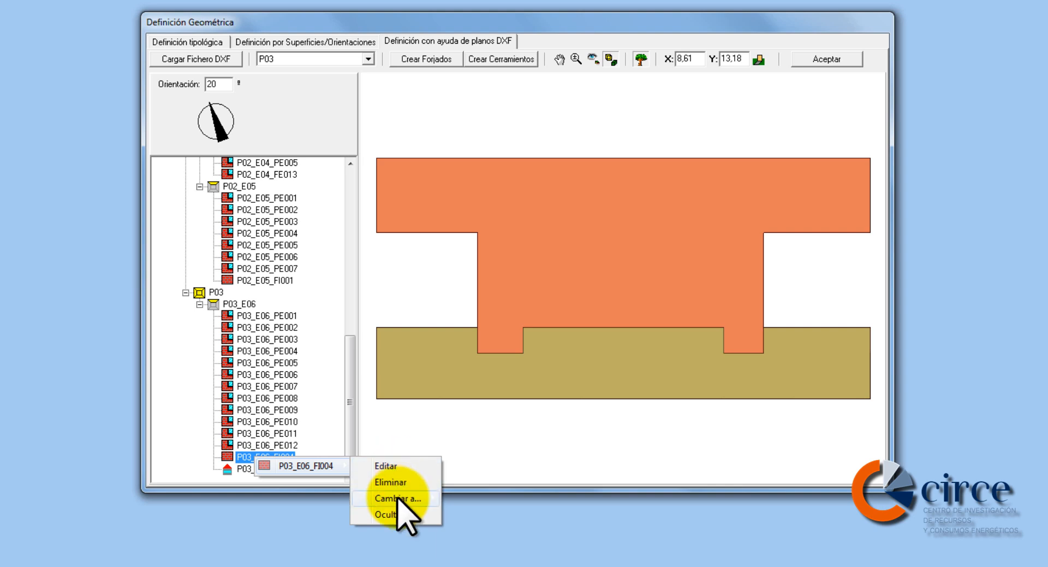
pyautogui.moveTo(403, 499)
pyautogui.click(473, 515)
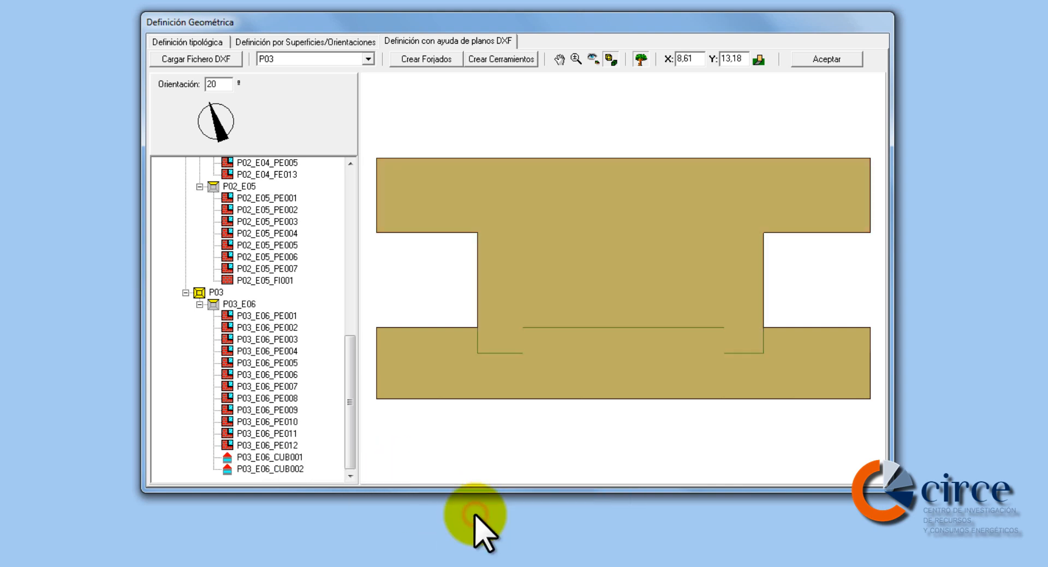
# - Edit roof P03_E06_CUB001 and accept it as Cubiertas with opaque composition TIP_Cubiertas002 and no opening
pyautogui.click(275, 458)
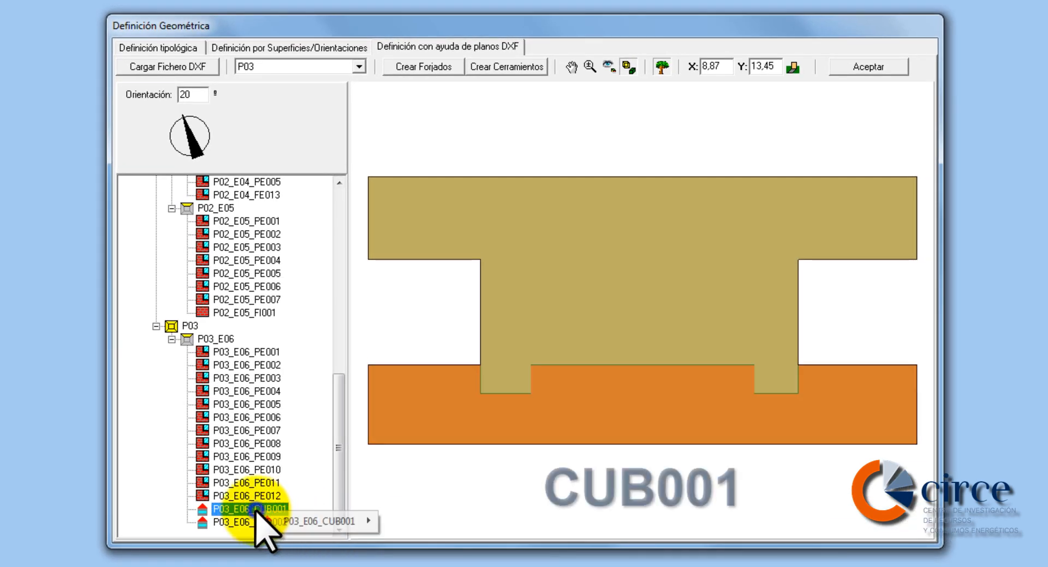
pyautogui.moveTo(305, 521)
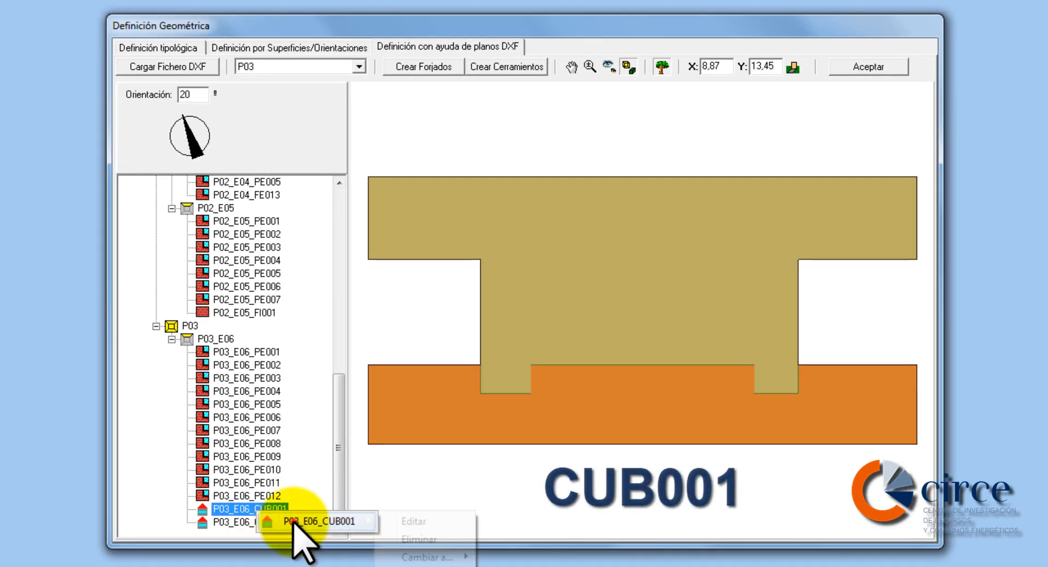
pyautogui.click(409, 539)
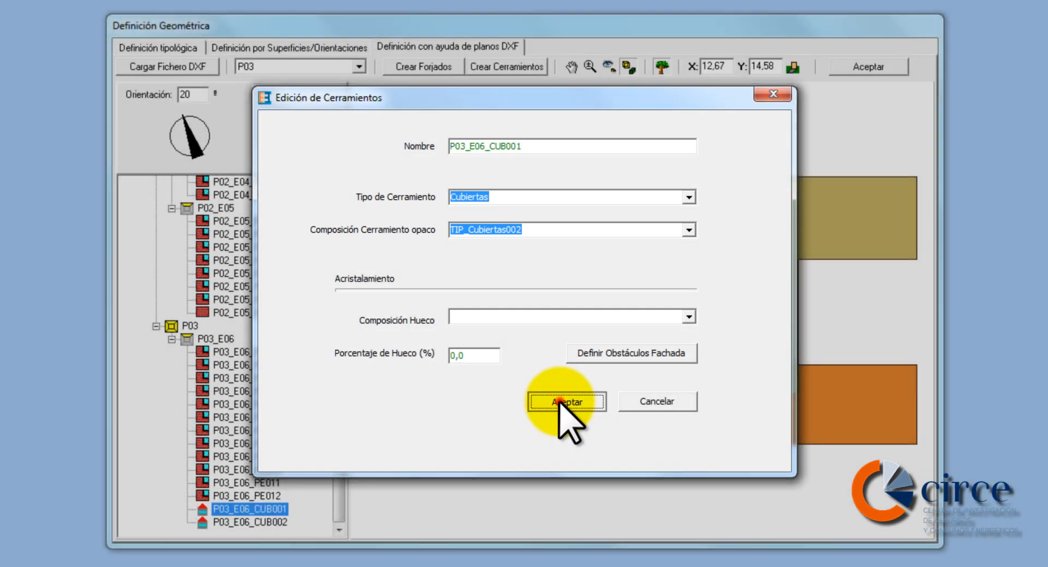
pyautogui.click(565, 404)
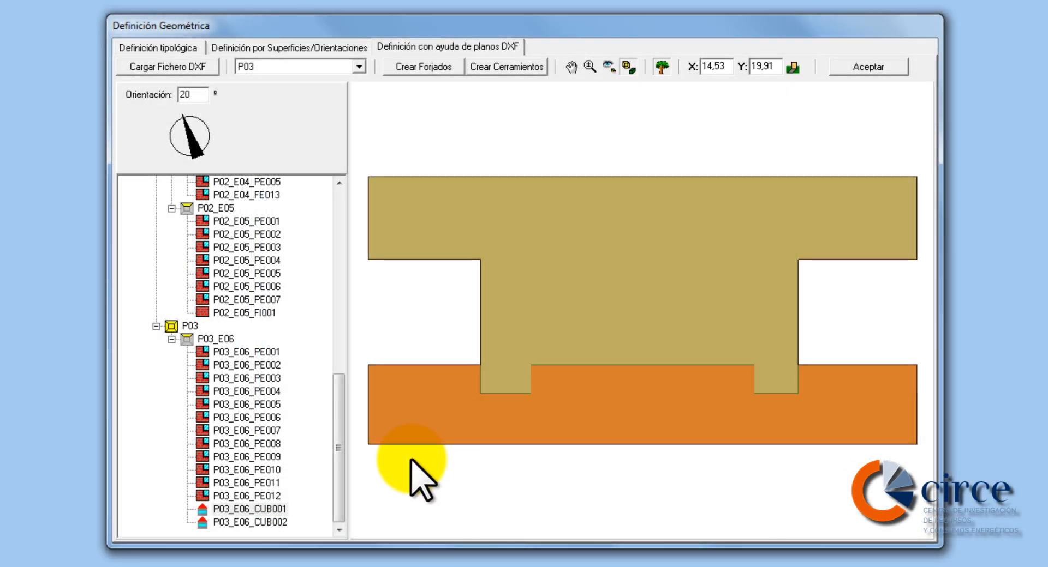
# - Edit roof P03_E06_CUB002 and accept it as Cubiertas with opaque composition TIP_Cubiertas002 and no opening
pyautogui.click(248, 522)
pyautogui.rightClick(244, 524)
pyautogui.moveTo(282, 535)
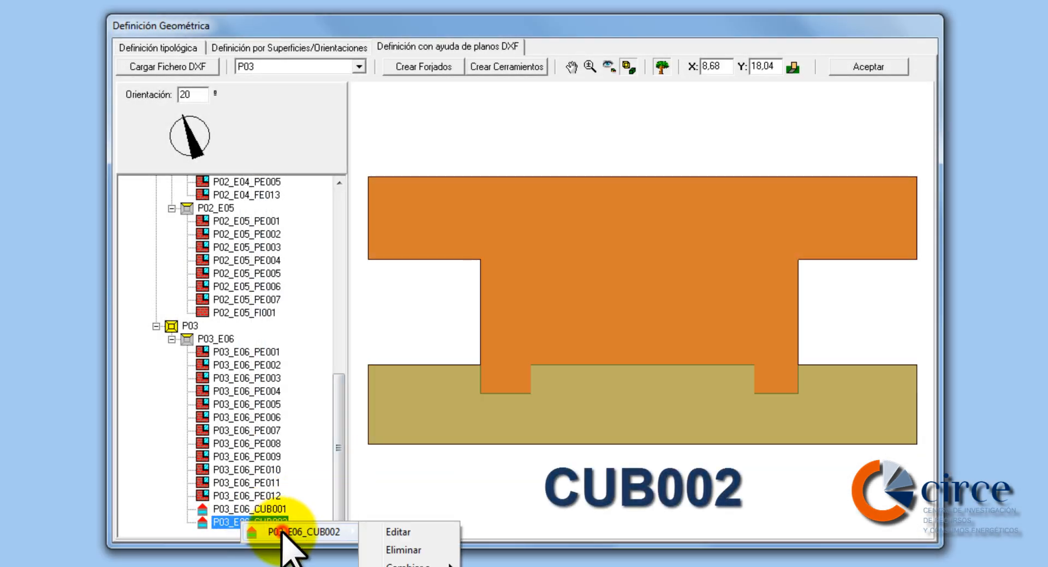
pyautogui.click(397, 532)
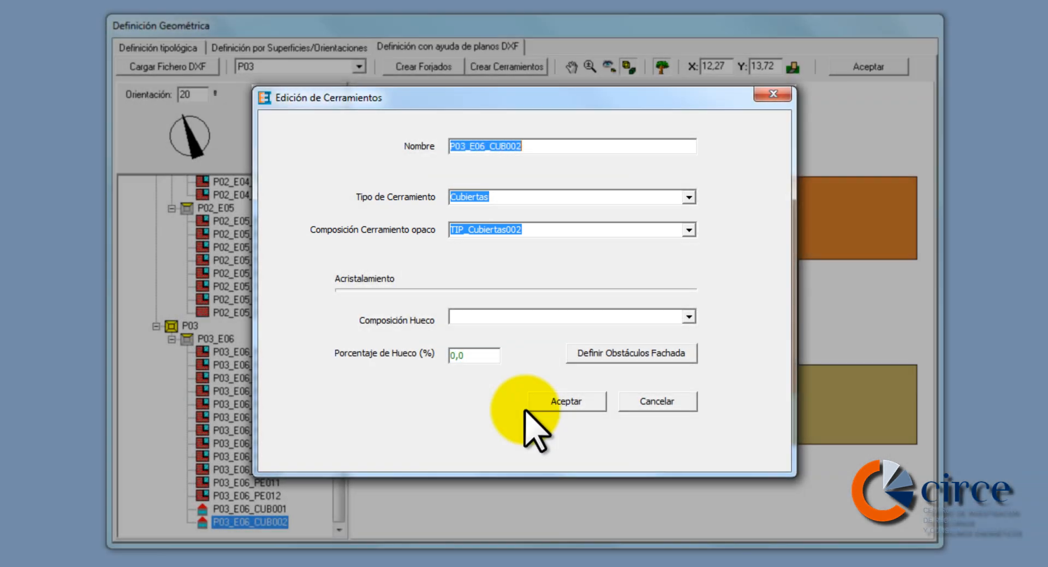
pyautogui.click(562, 399)
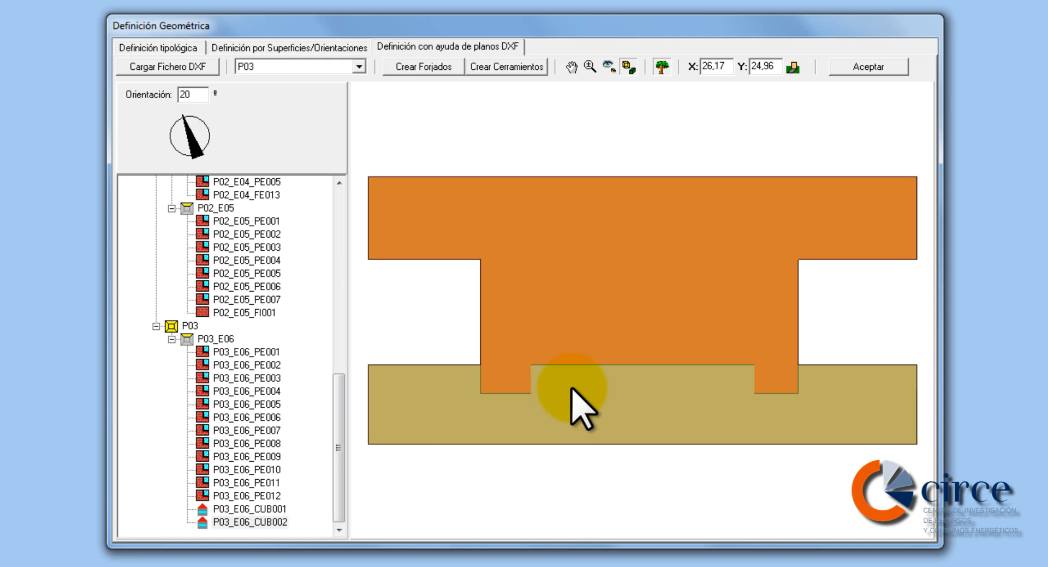
# - Accept the geometric definition and open the Edificio conditioning systems for small and medium tertiary buildings
pyautogui.click(865, 67)
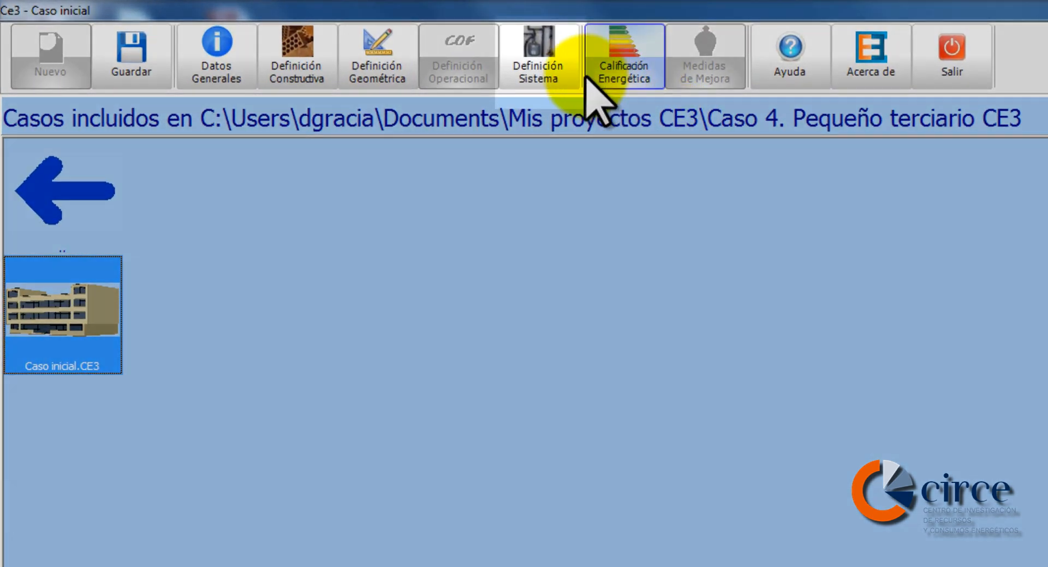
pyautogui.click(542, 65)
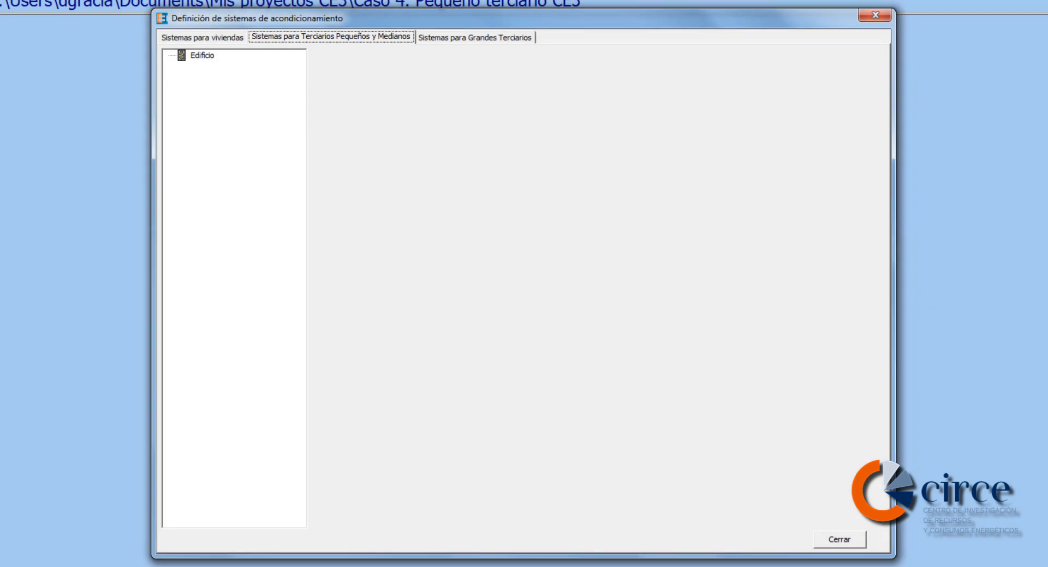
pyautogui.click(194, 55)
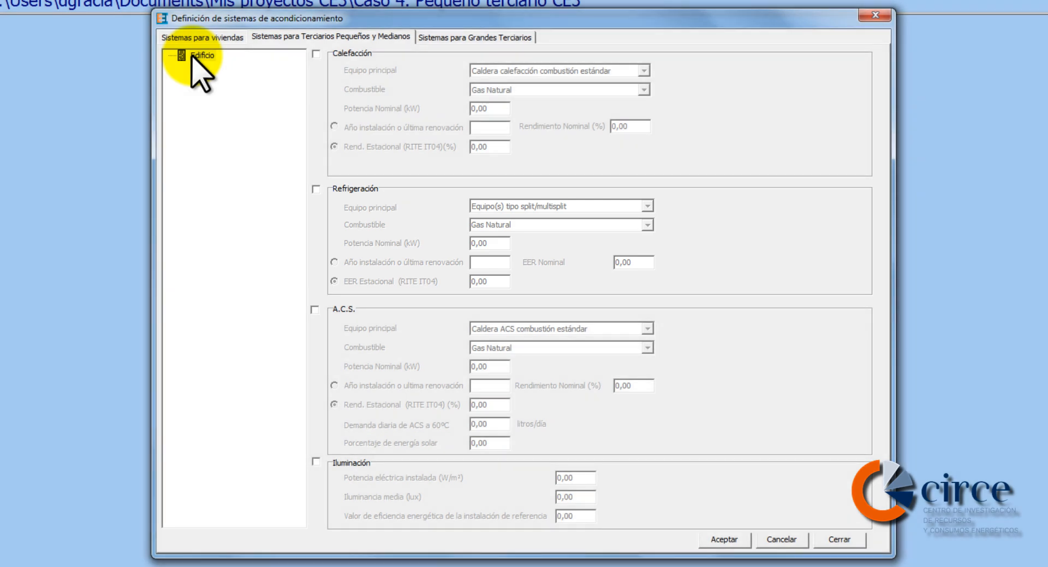
# - Enable Calefacción with main equipment Caldera calefacción combustión estándar, fuel Gasoleo C and a nominal power of 180 kW
pyautogui.click(316, 54)
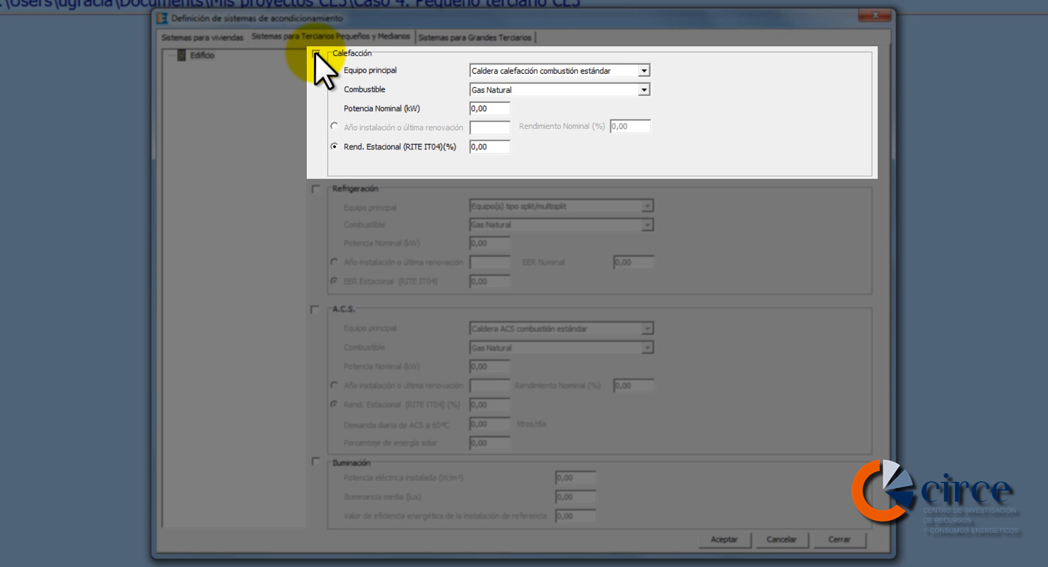
pyautogui.click(316, 54)
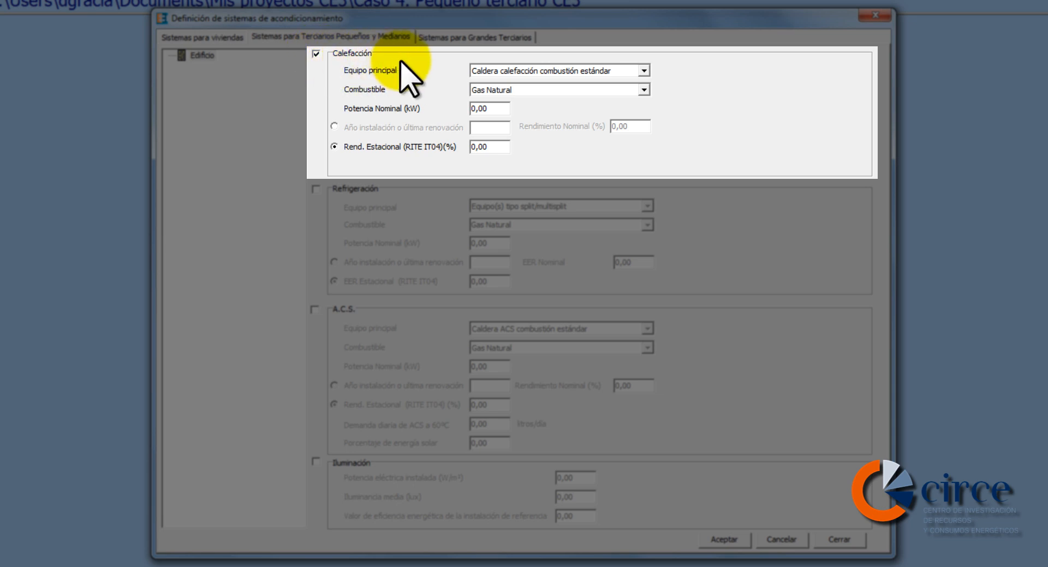
pyautogui.click(644, 71)
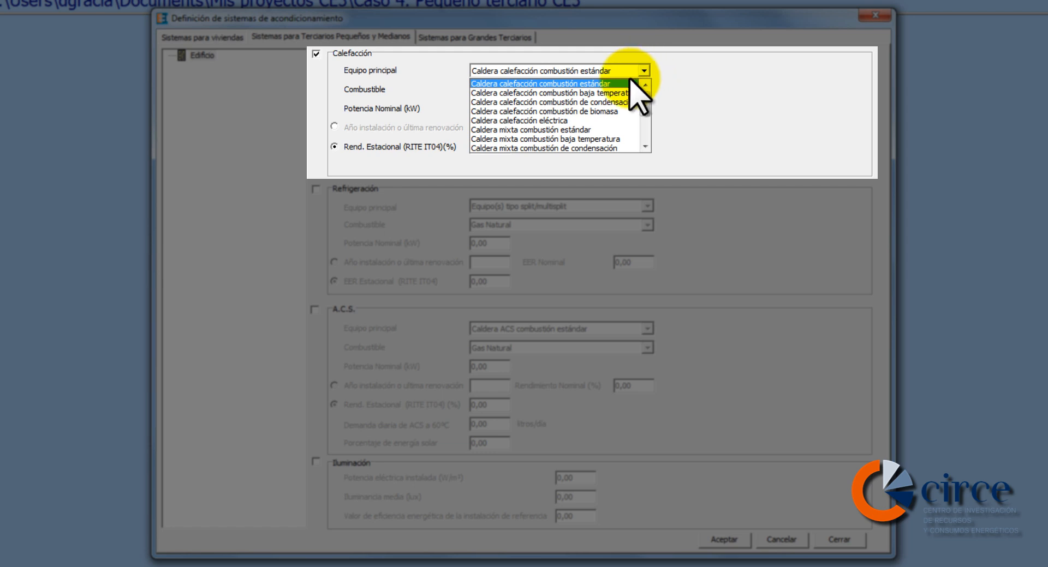
pyautogui.click(622, 83)
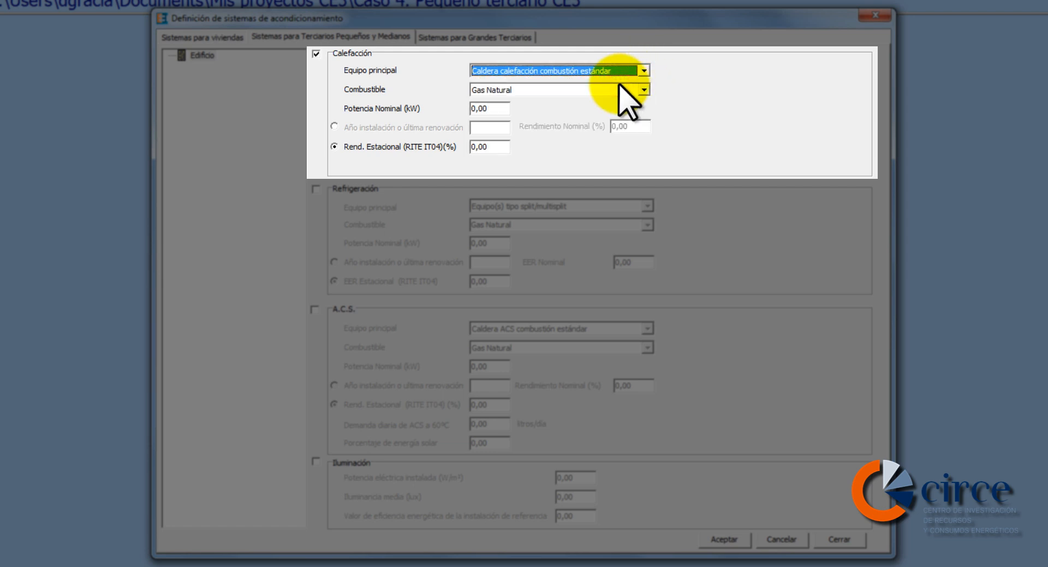
pyautogui.click(643, 90)
pyautogui.click(628, 111)
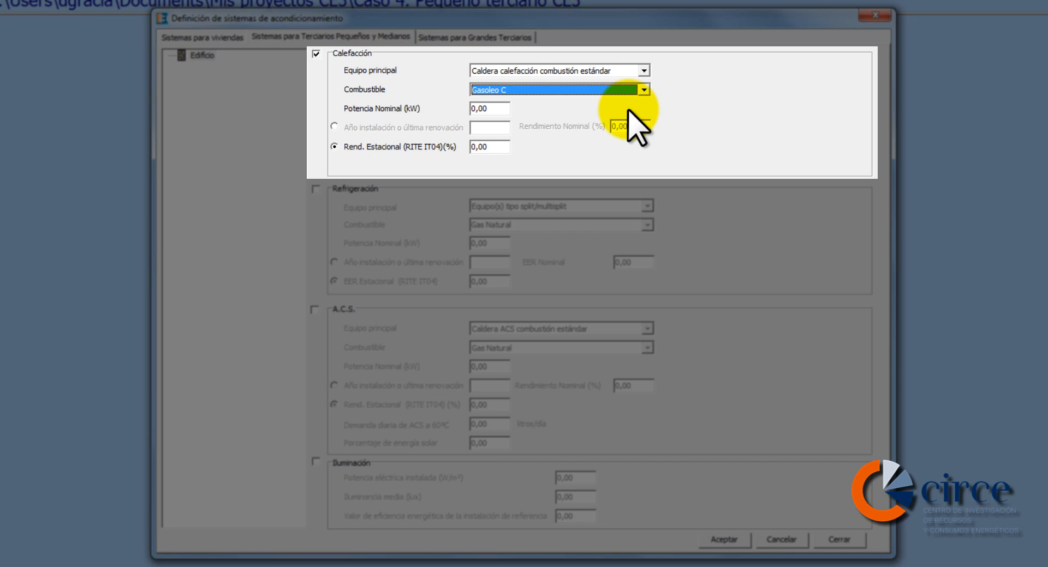
pyautogui.doubleClick(480, 108)
pyautogui.write('1')
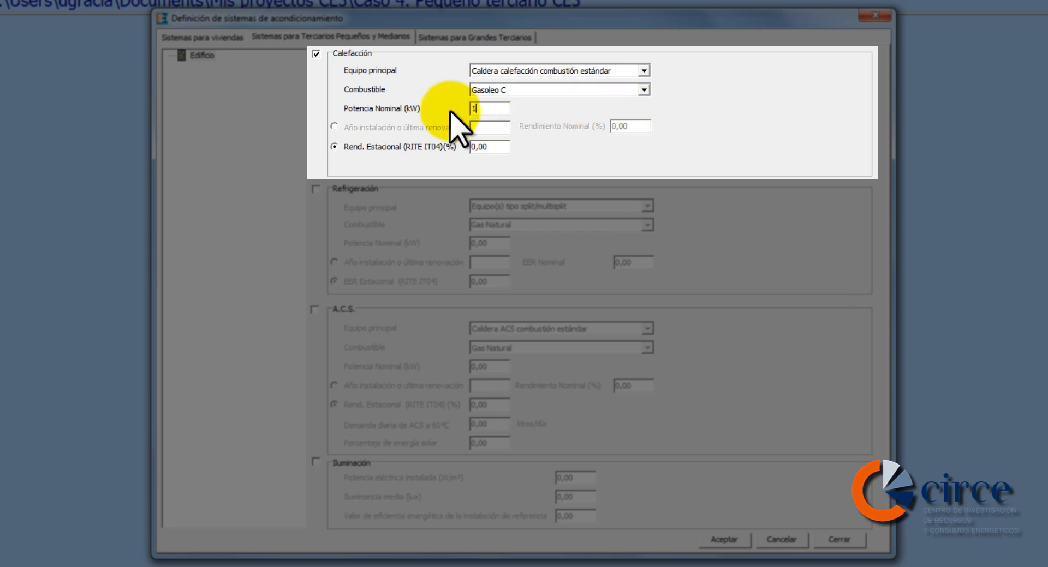
pyautogui.write('80,00')
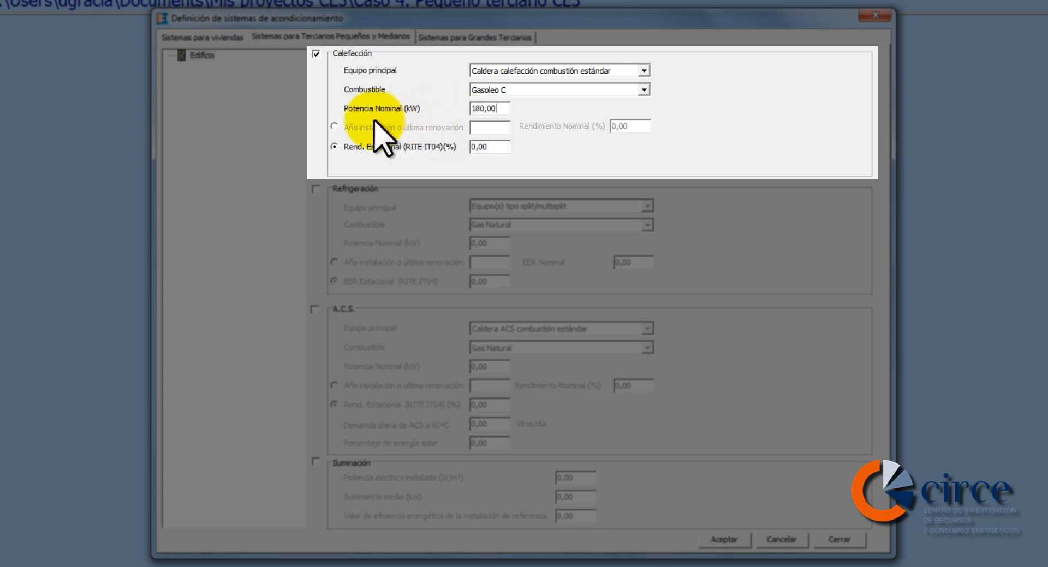
# - Define the heating boiler by installation year 1969 with a nominal efficiency of 75 %, and select Gasoleo C as its fuel again
pyautogui.click(333, 127)
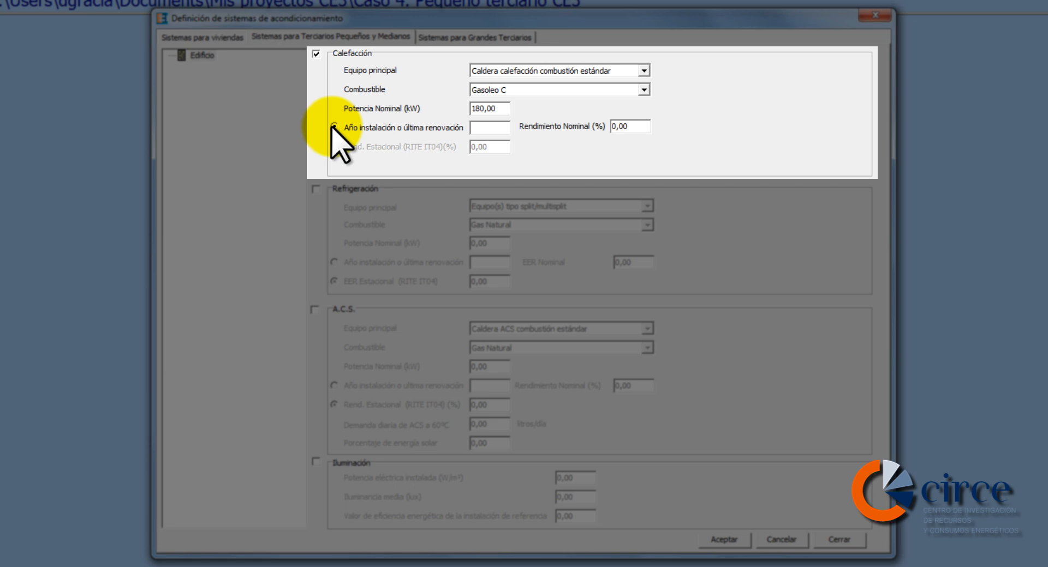
pyautogui.click(480, 127)
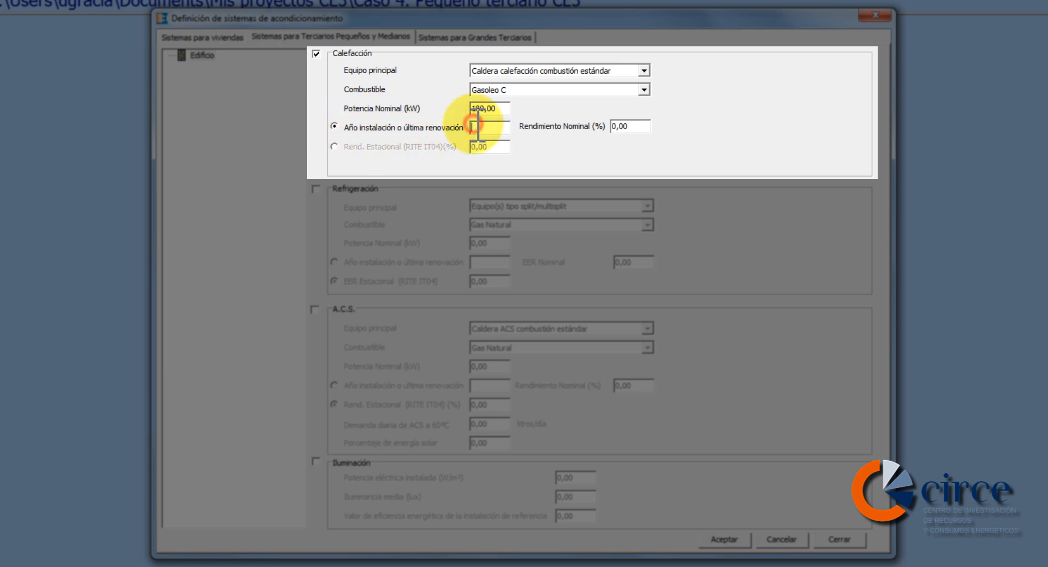
pyautogui.write('1969')
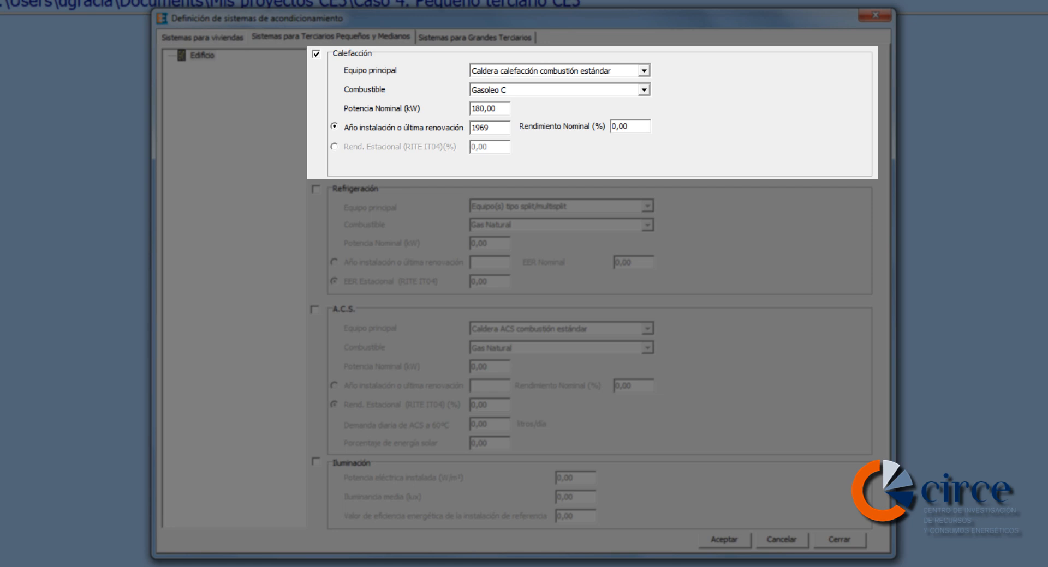
pyautogui.doubleClick(620, 126)
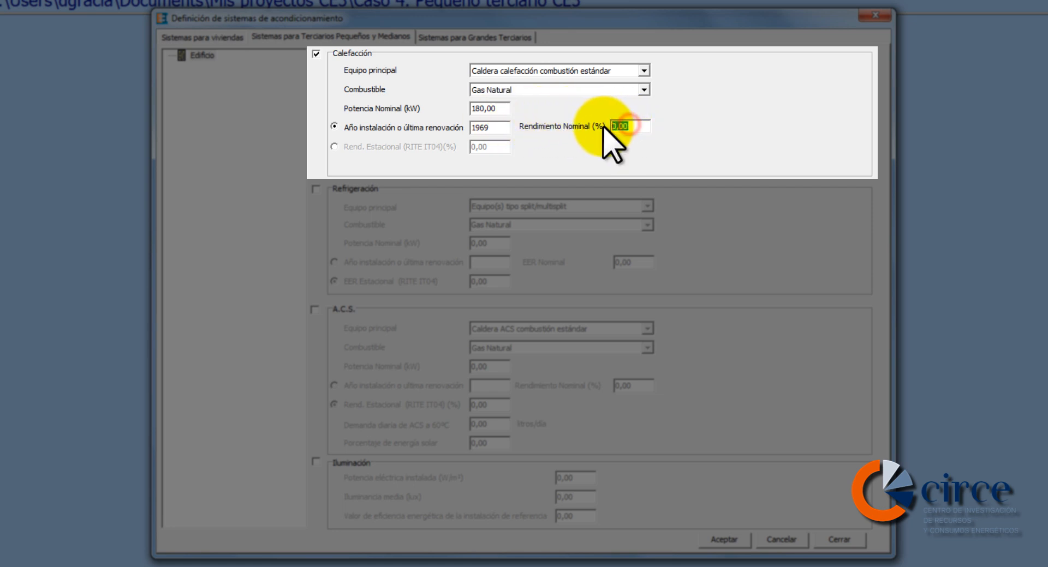
pyautogui.write('75,00')
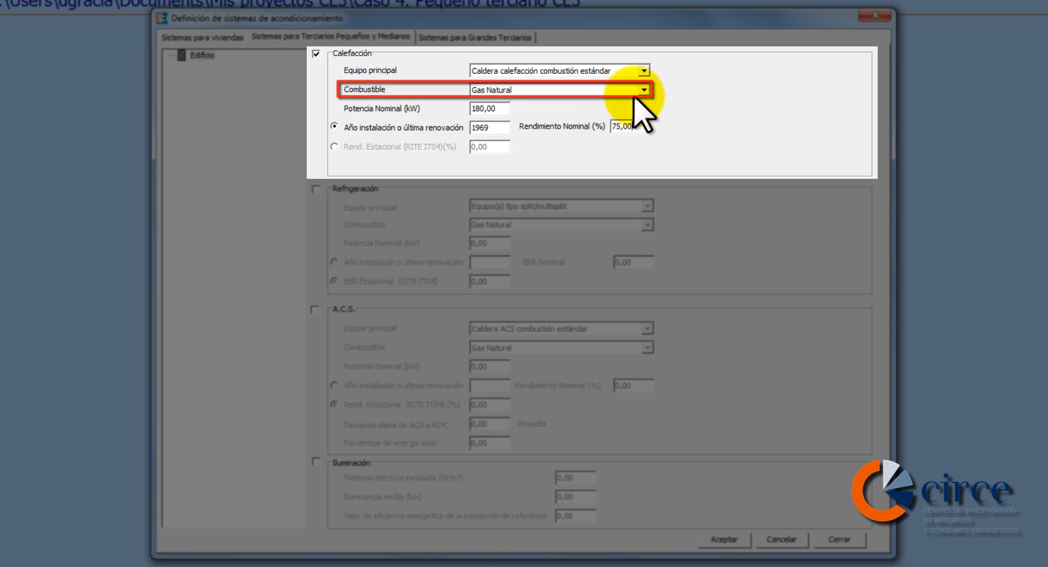
pyautogui.click(642, 90)
pyautogui.click(618, 107)
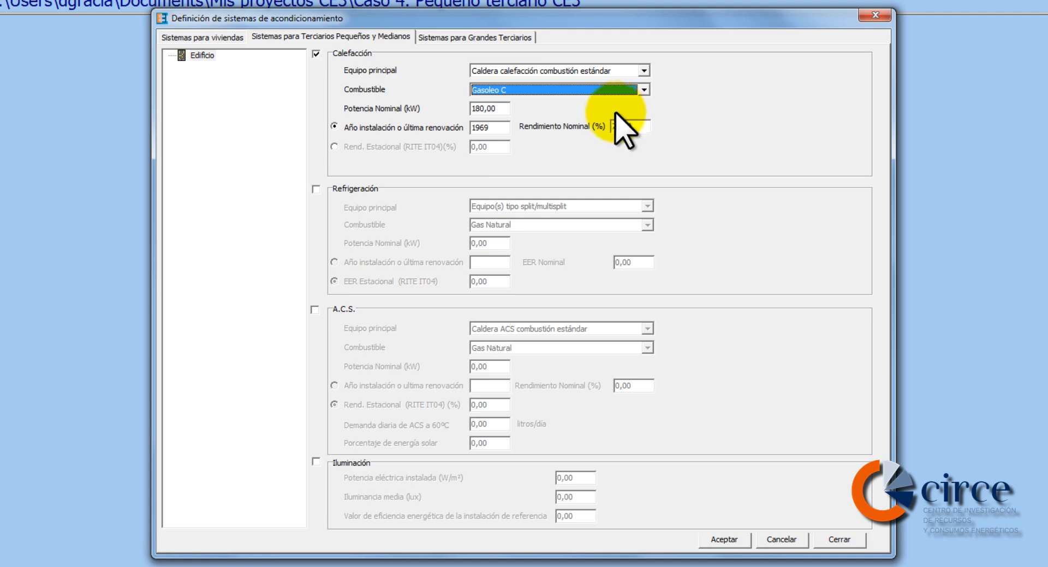
# - Enable A.C.S. with main equipment Caldera ACS eléctrica and a nominal power of 8 kW
pyautogui.click(314, 310)
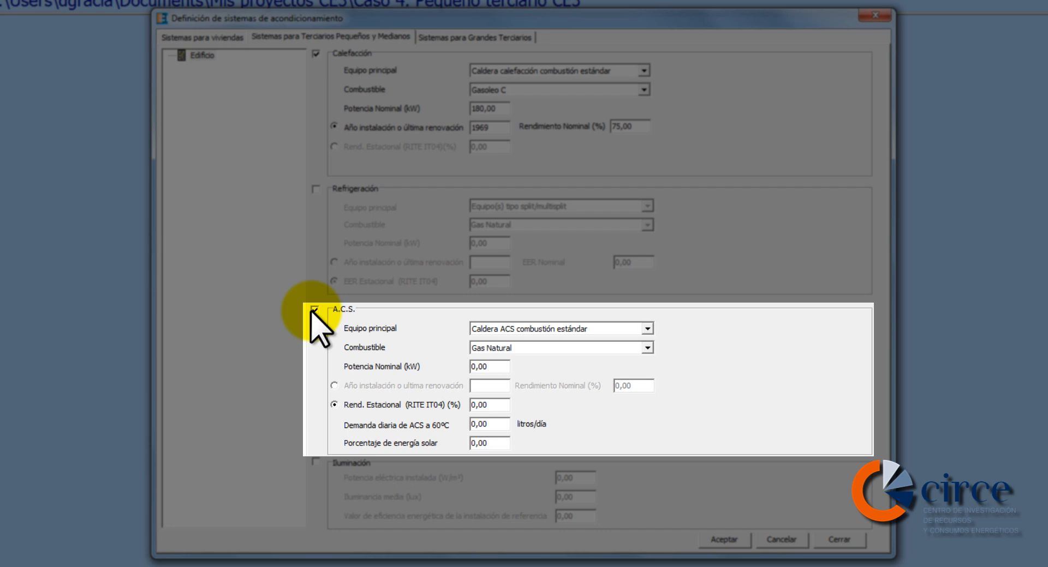
pyautogui.click(647, 329)
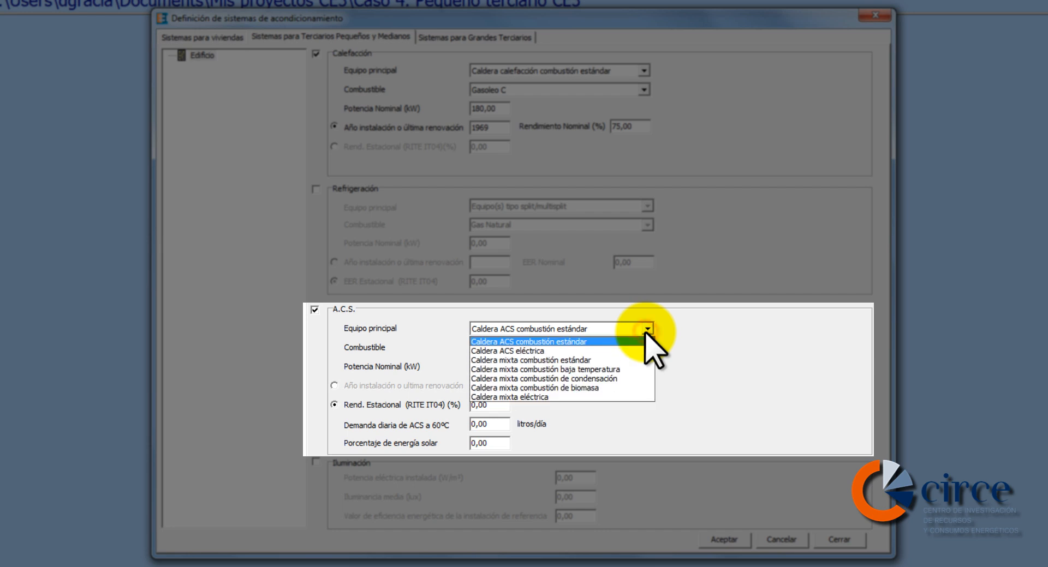
pyautogui.click(632, 350)
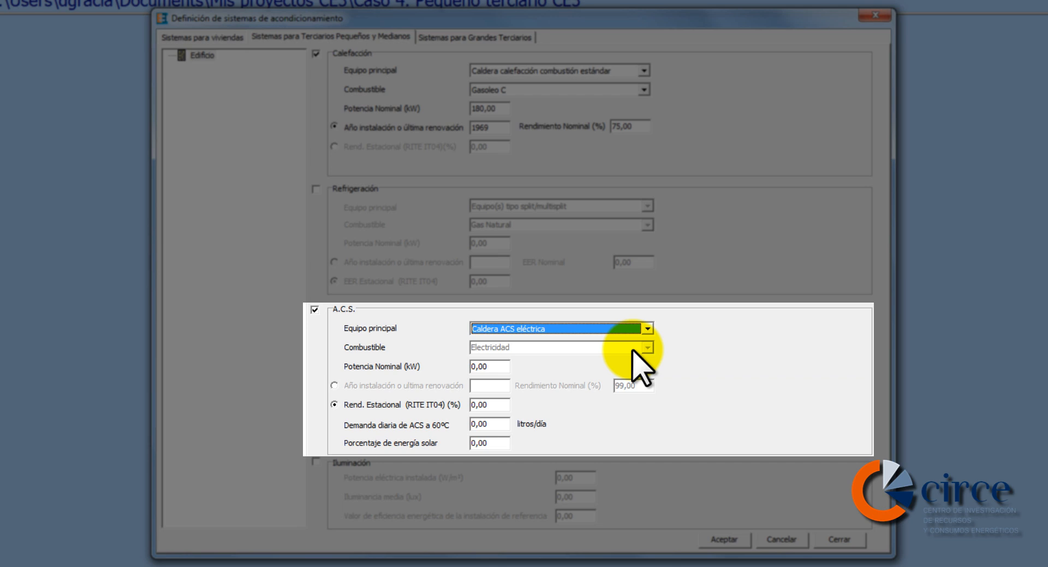
pyautogui.doubleClick(499, 367)
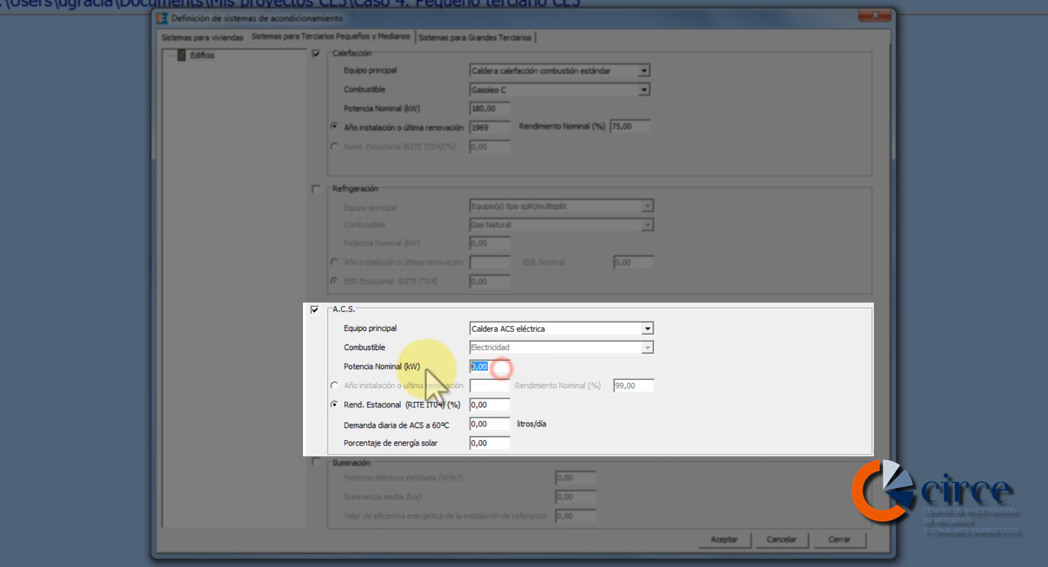
pyautogui.write('8,00')
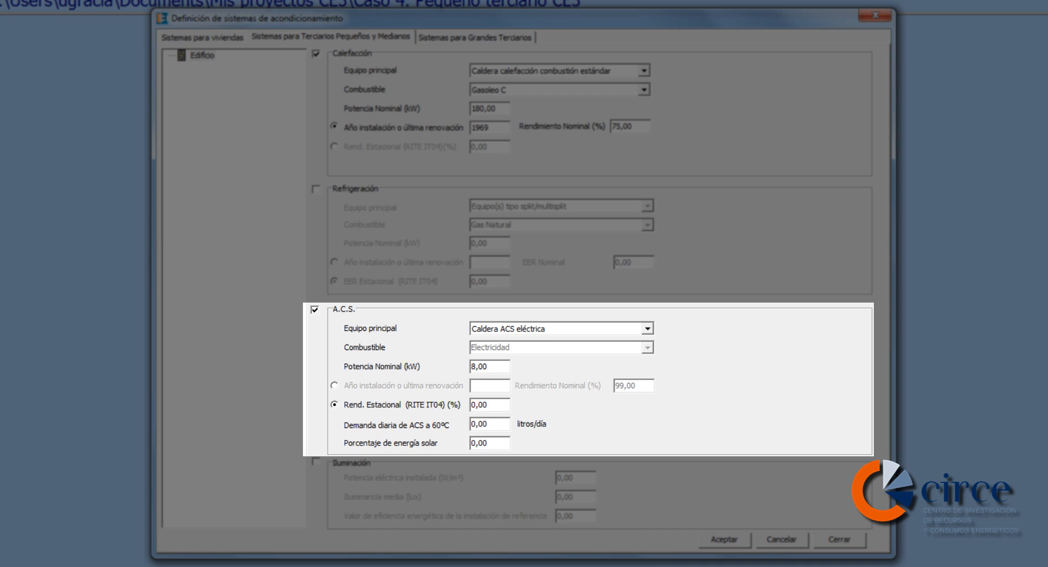
# - Define the A.C.S. boiler by installation year 1998 with 100 % nominal efficiency, and set the daily demand at 60 ºC to 200 litres/day
pyautogui.click(334, 386)
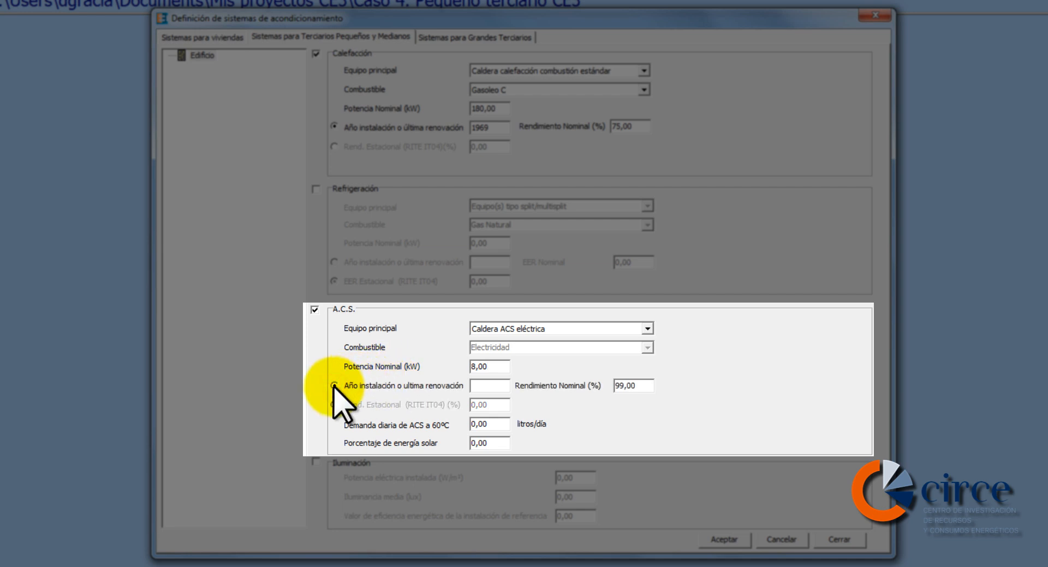
pyautogui.click(474, 385)
pyautogui.write('1')
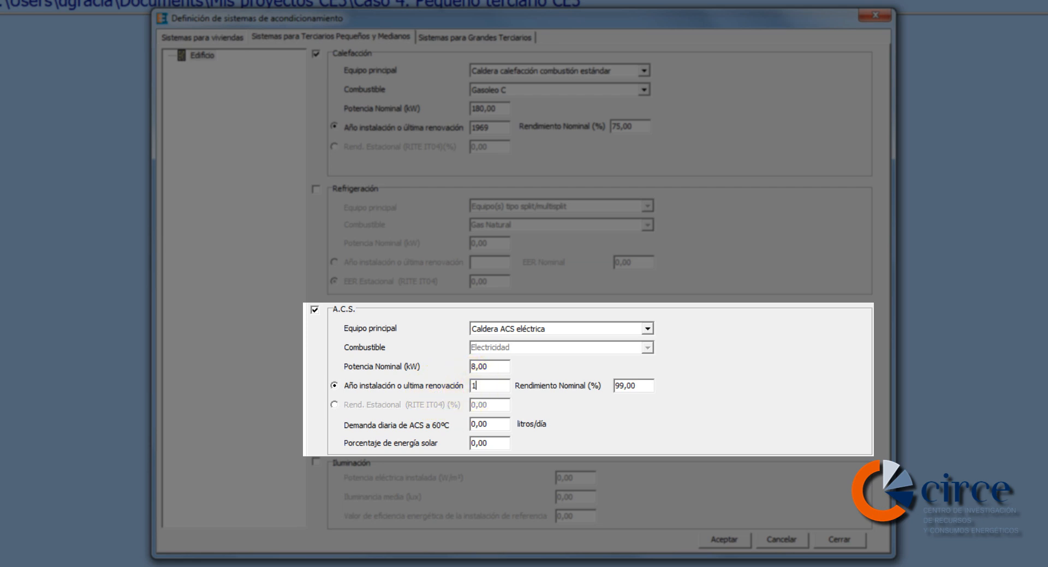
pyautogui.write('998')
pyautogui.doubleClick(627, 385)
pyautogui.write('100,00')
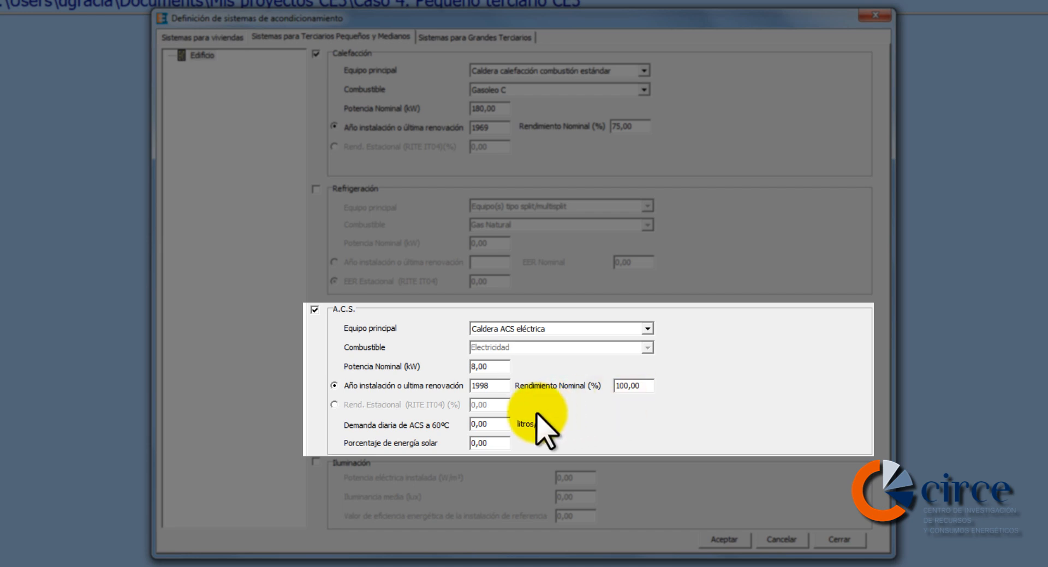
pyautogui.doubleClick(480, 424)
pyautogui.write('200,00')
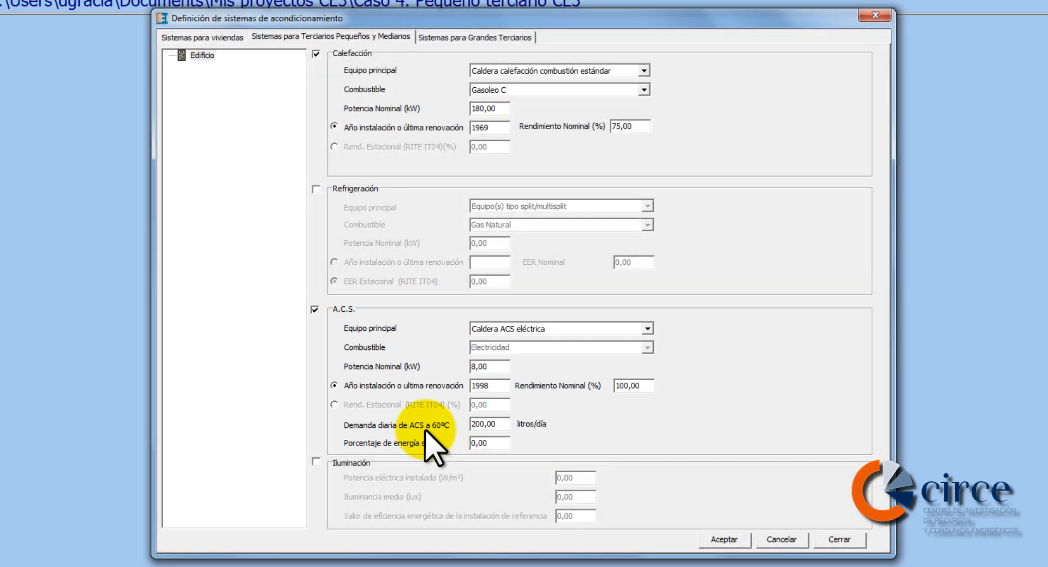
# - Enable Iluminación with 25 W/m² installed power, 300 lux average illuminance and reference efficiency value 4, then accept and close the systems definition
pyautogui.click(315, 463)
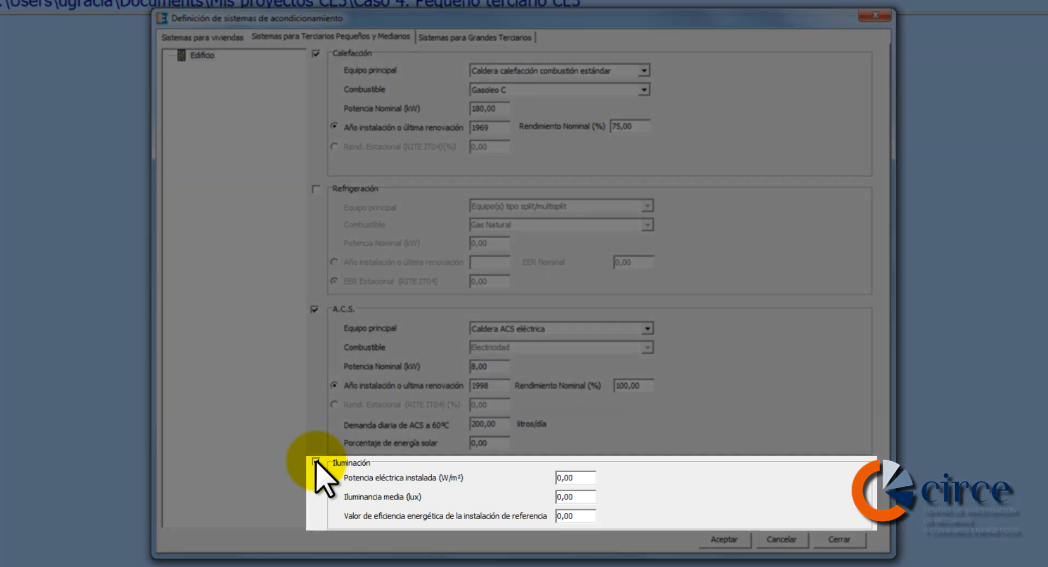
pyautogui.doubleClick(568, 478)
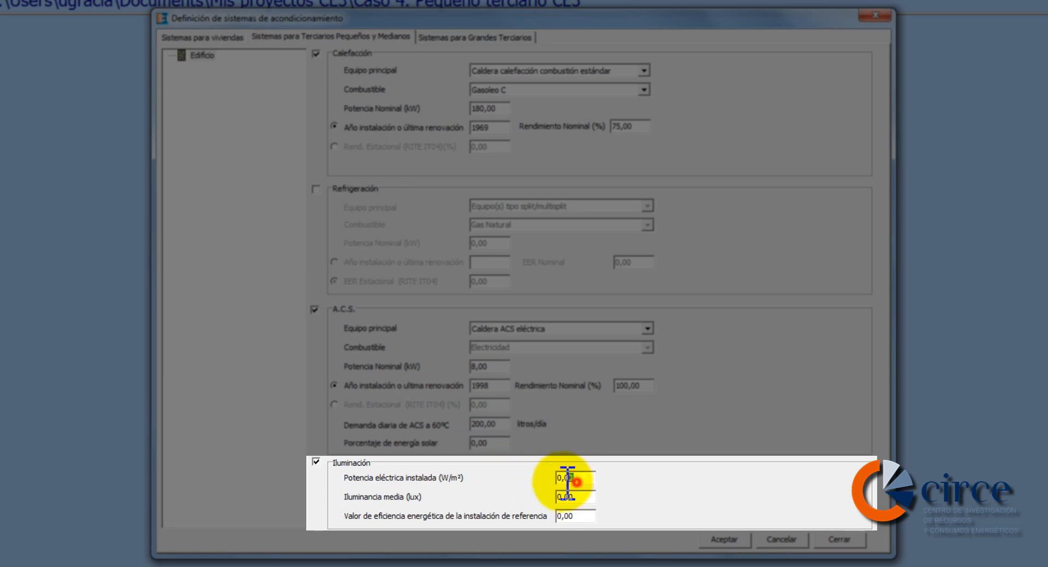
pyautogui.write('25,00')
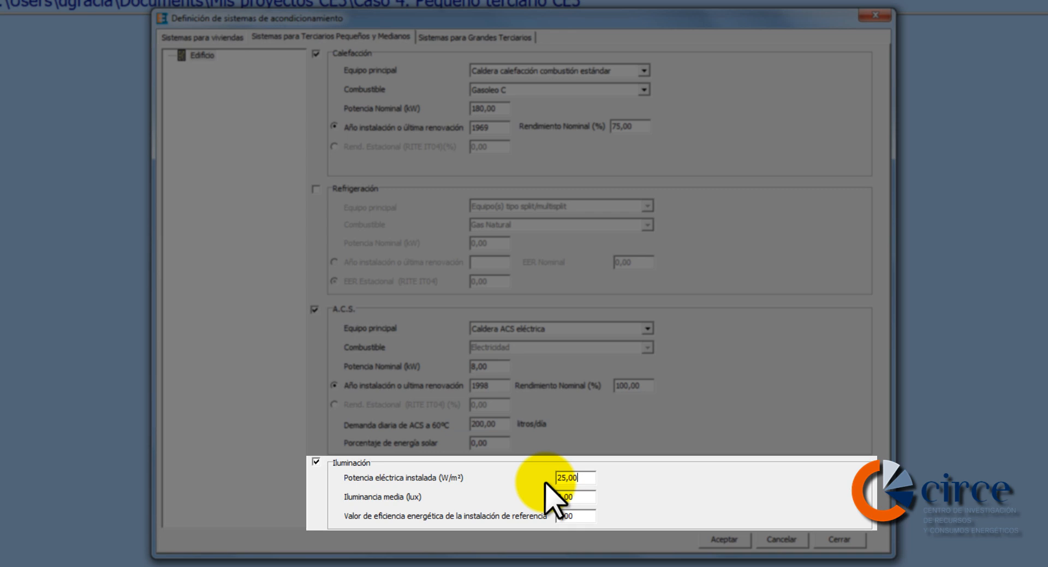
pyautogui.click(573, 496)
pyautogui.write('300,00')
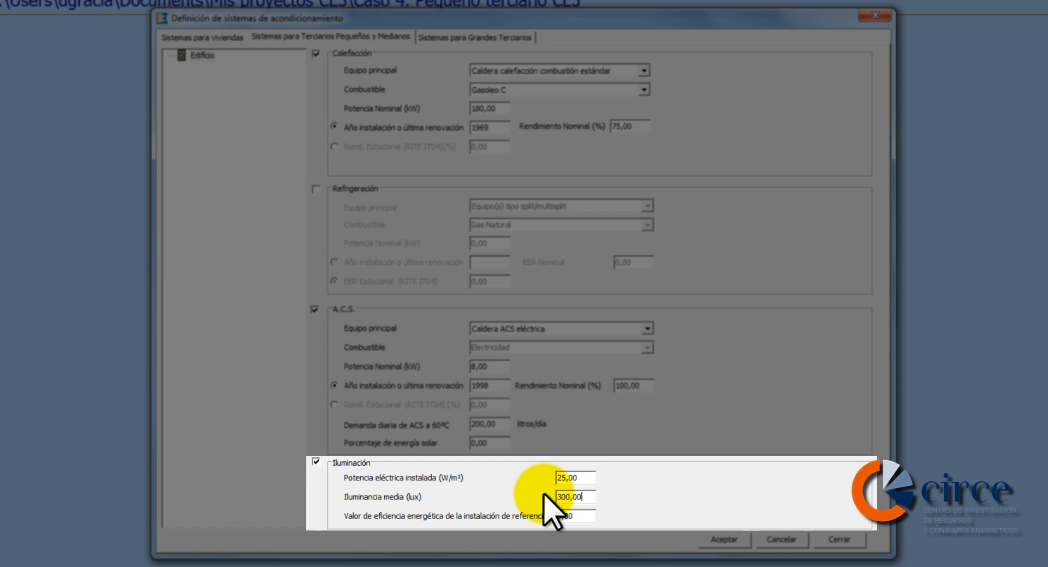
pyautogui.click(567, 516)
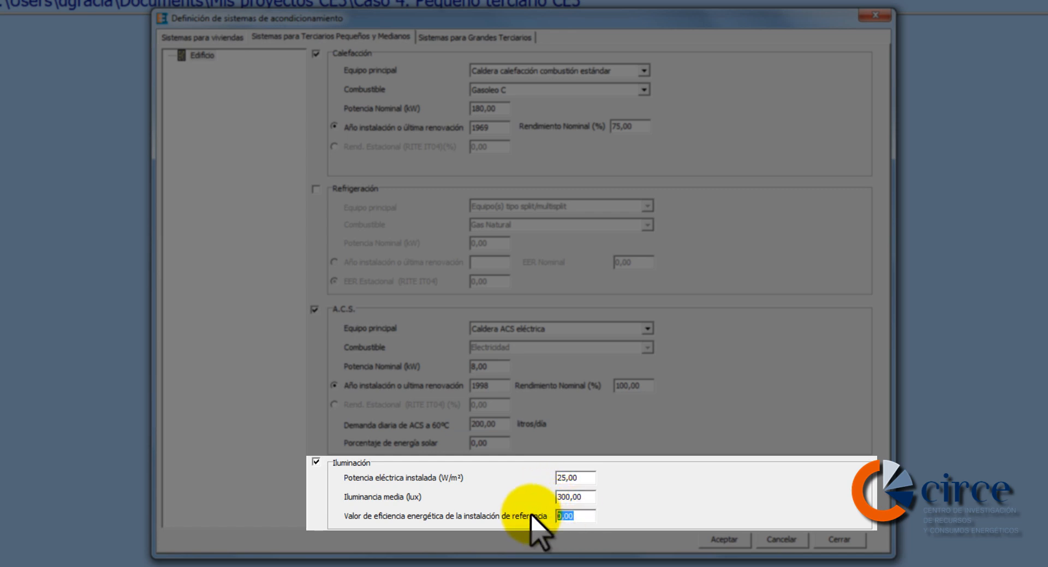
pyautogui.write('4,00')
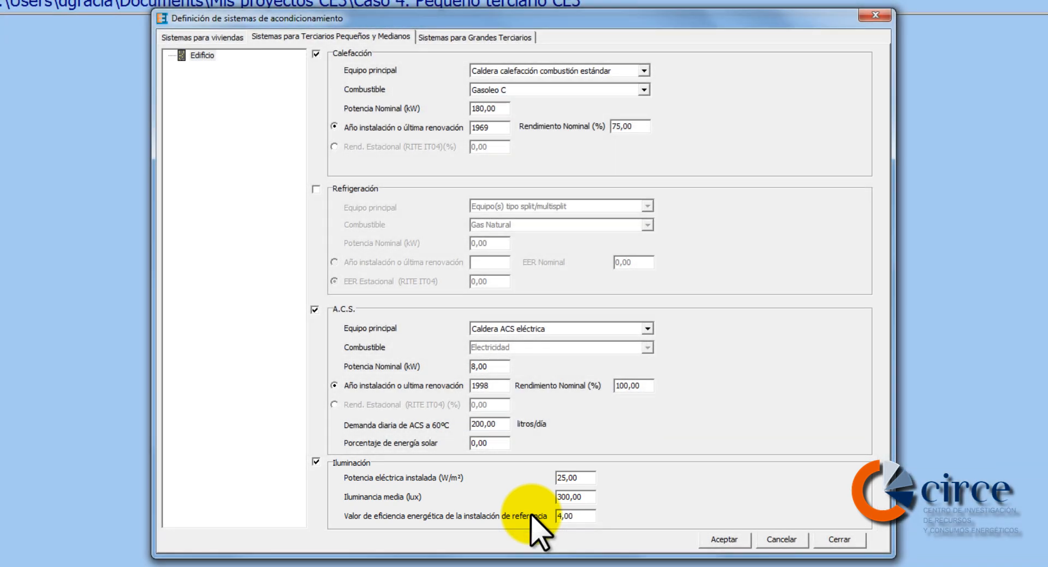
pyautogui.click(728, 540)
pyautogui.click(837, 543)
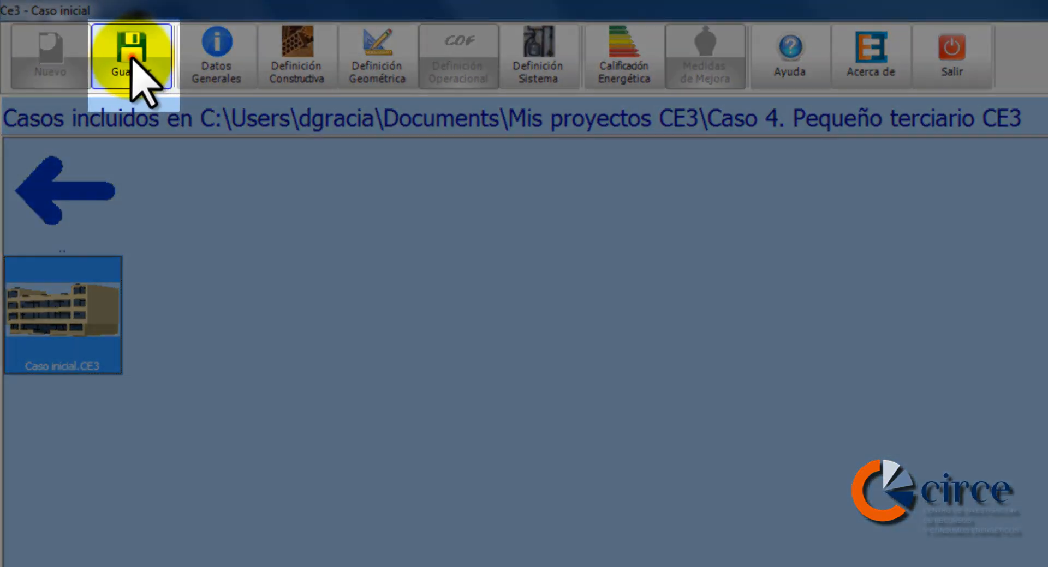
# - Save the project as Caso inicial in its case folder and calculate the energy rating, reviewing the results summary down to the global indicator
pyautogui.click(131, 63)
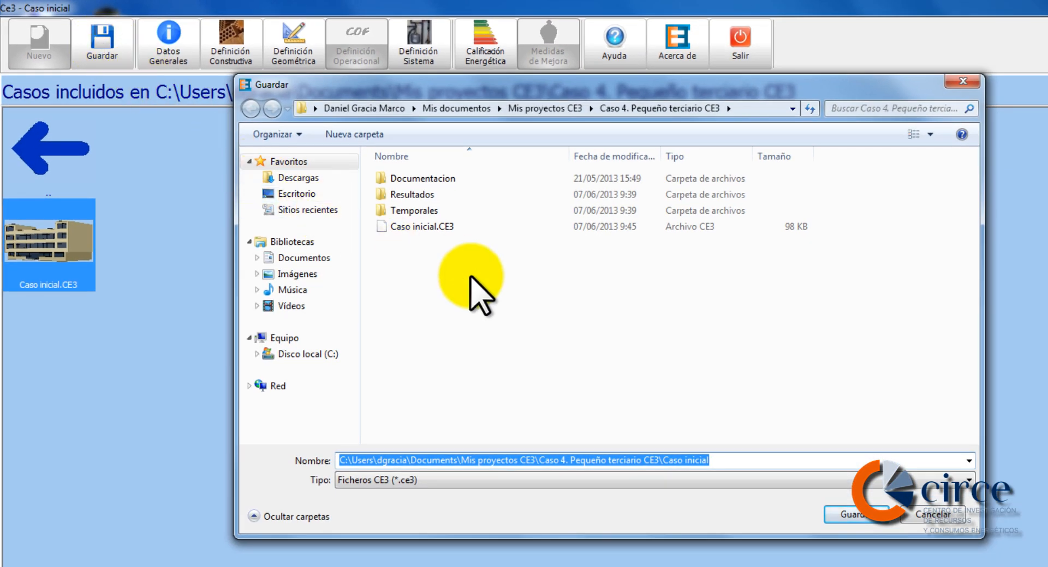
pyautogui.click(852, 514)
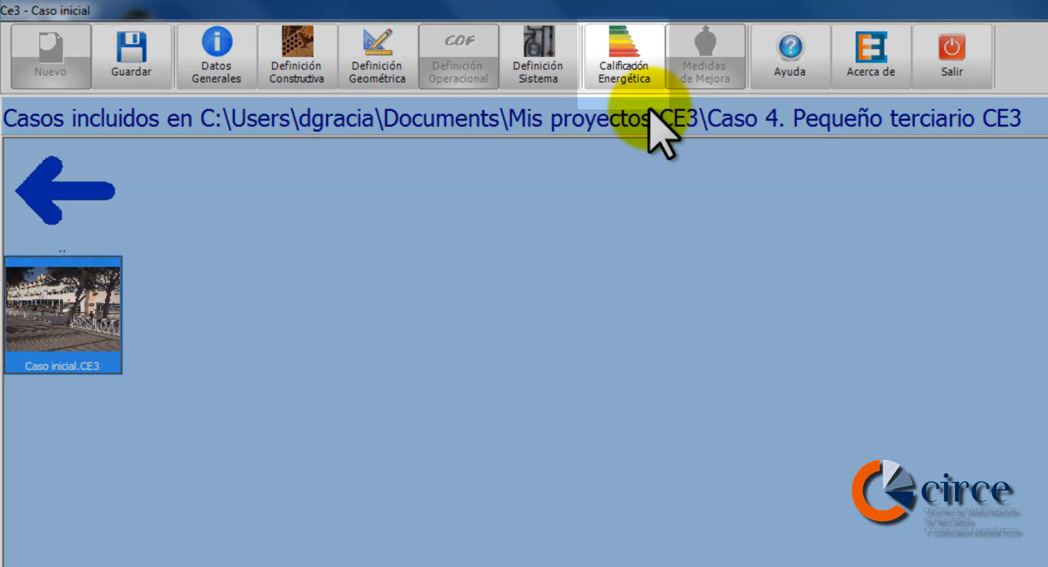
pyautogui.click(628, 66)
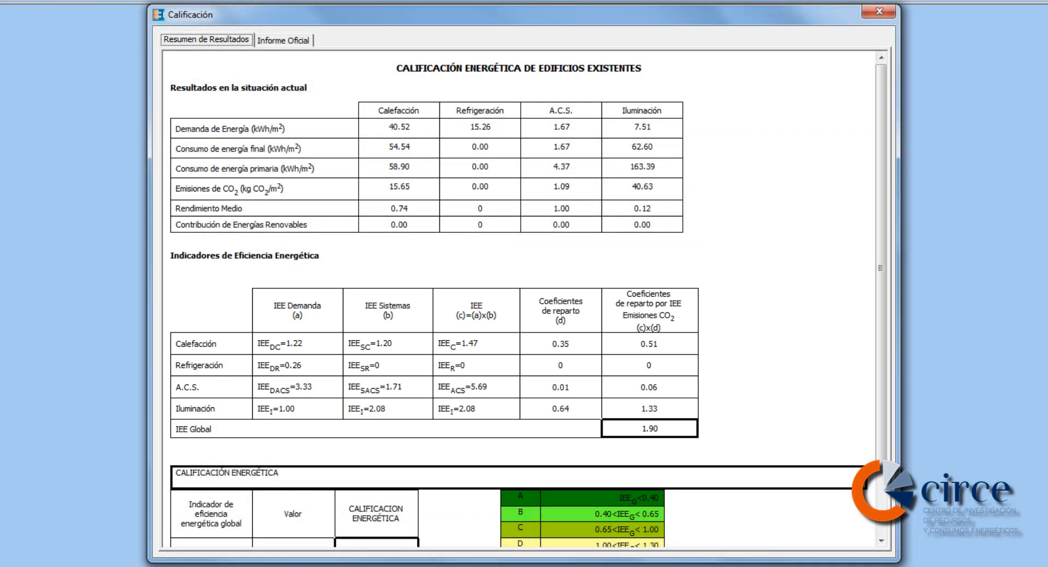
pyautogui.scroll(-3, 873, 309)
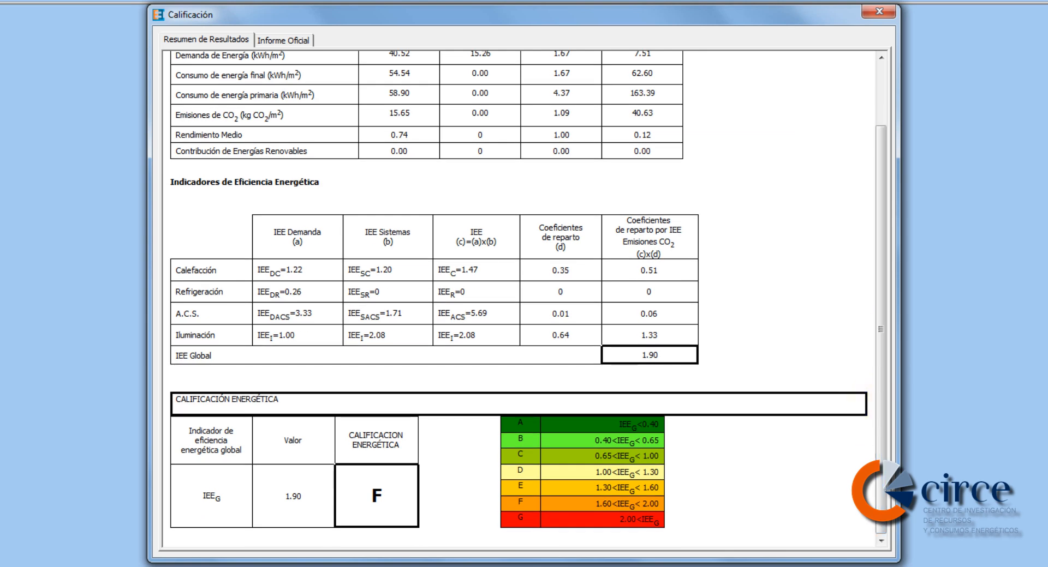